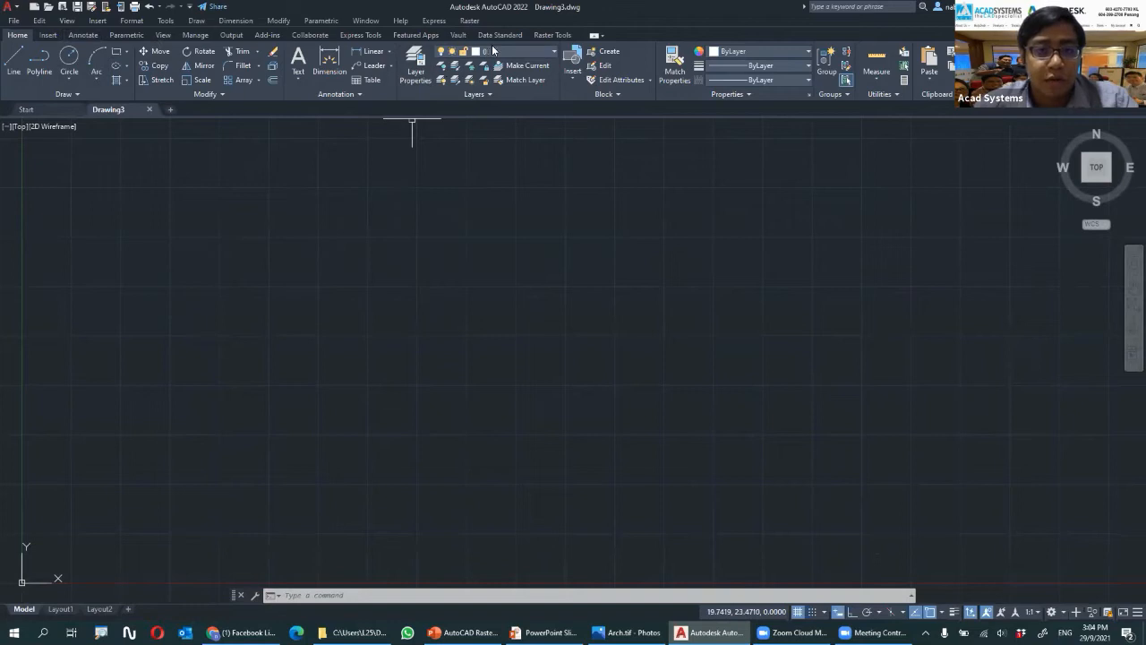
Show the Raster Tools commands, then hide the menu bar and restore it
{"action": "left_click", "coordinate": [555, 35]}
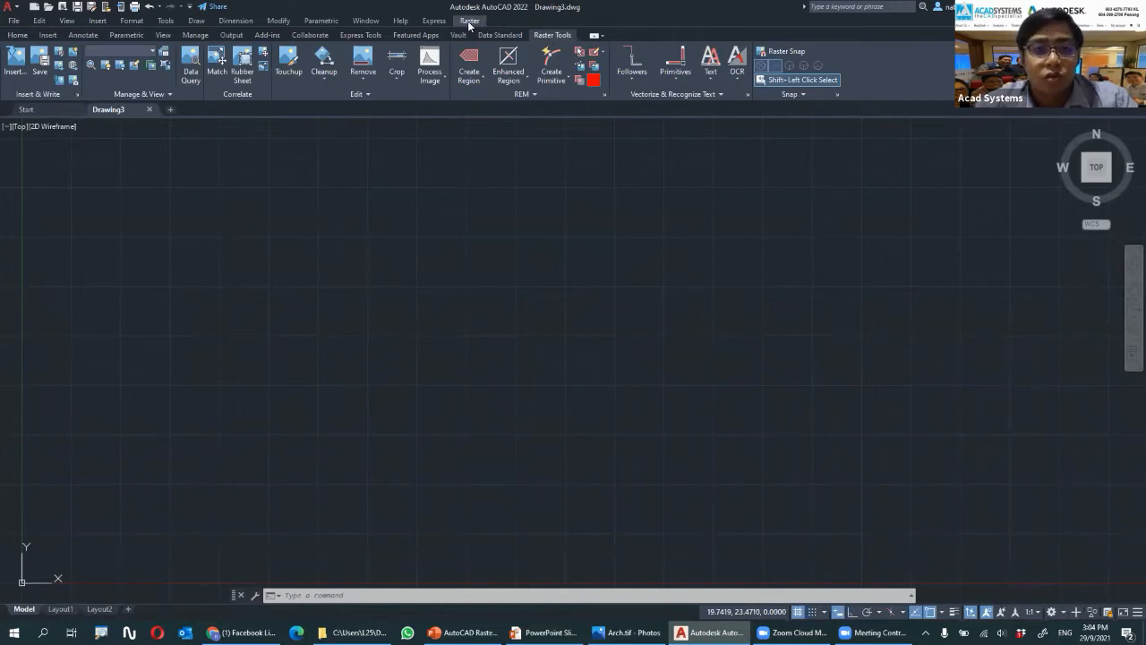
{"action": "left_click", "coordinate": [189, 8]}
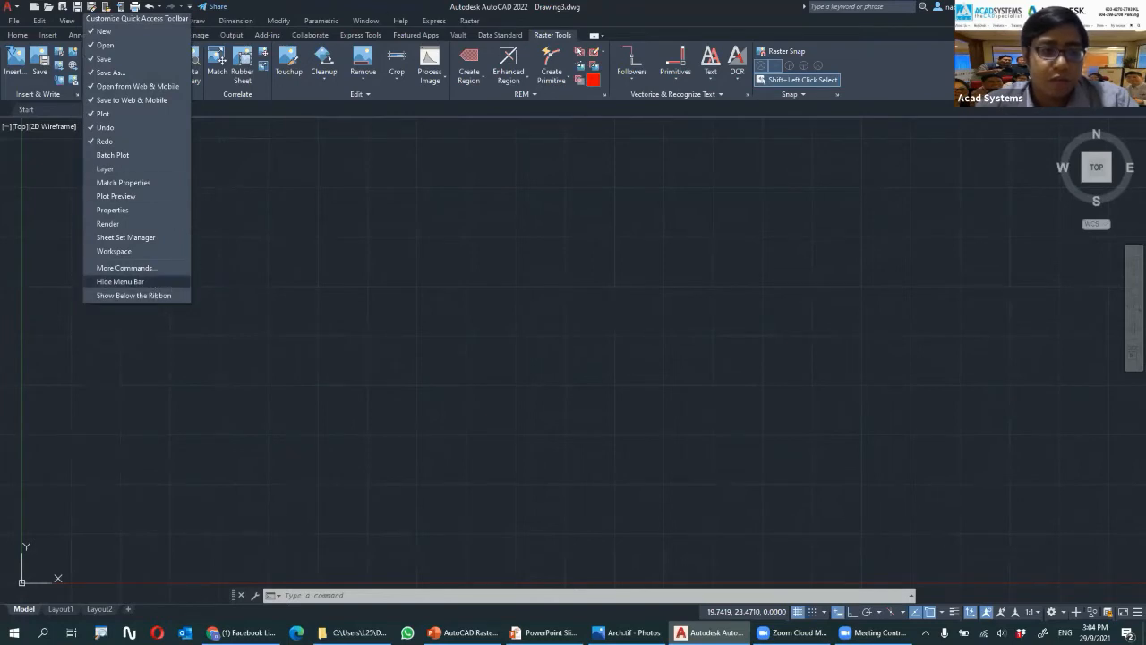
{"action": "left_click", "coordinate": [120, 281]}
{"action": "left_click", "coordinate": [188, 7]}
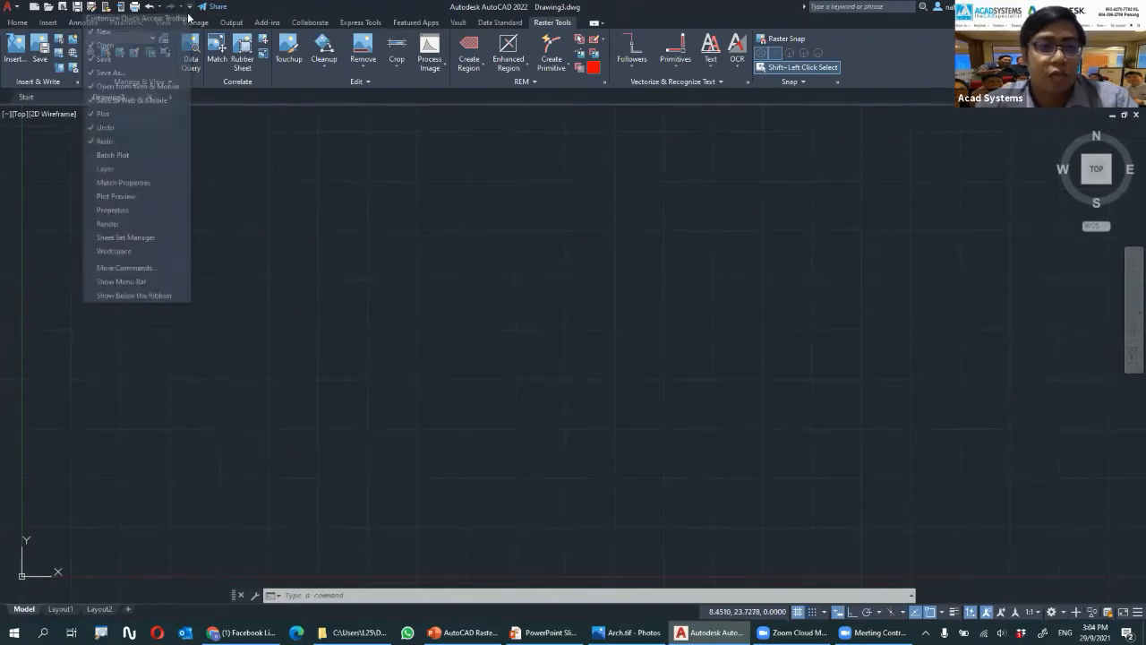
{"action": "left_click", "coordinate": [137, 281]}
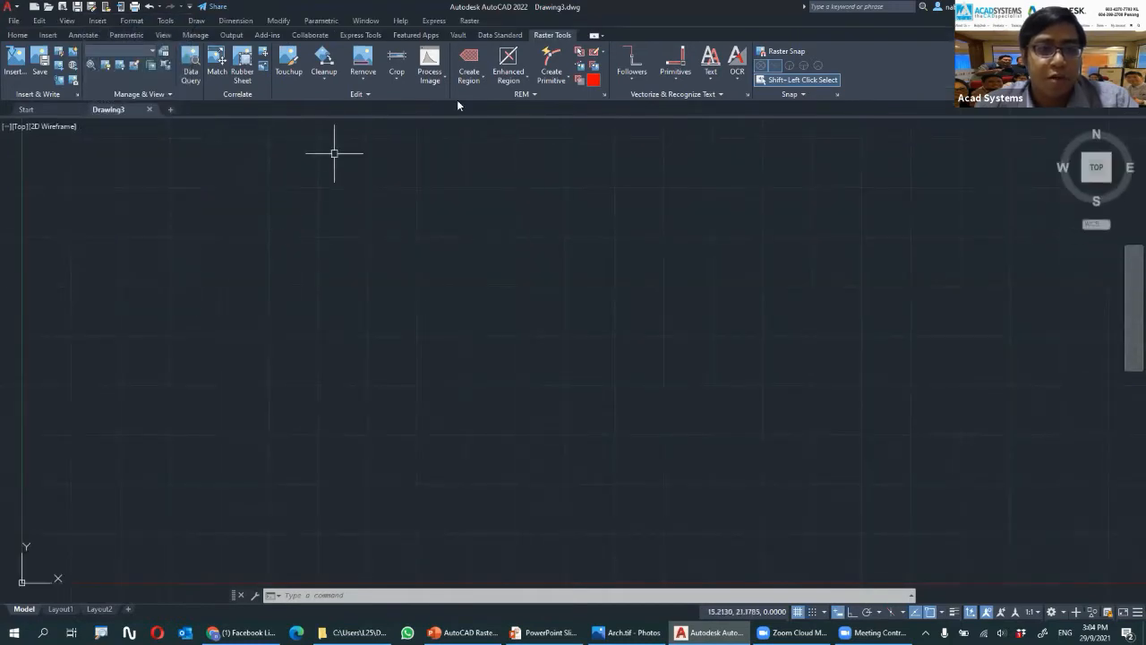
Review the feature settings in the AutoCAD Raster Design options and close them without changing anything
{"action": "left_click", "coordinate": [469, 20]}
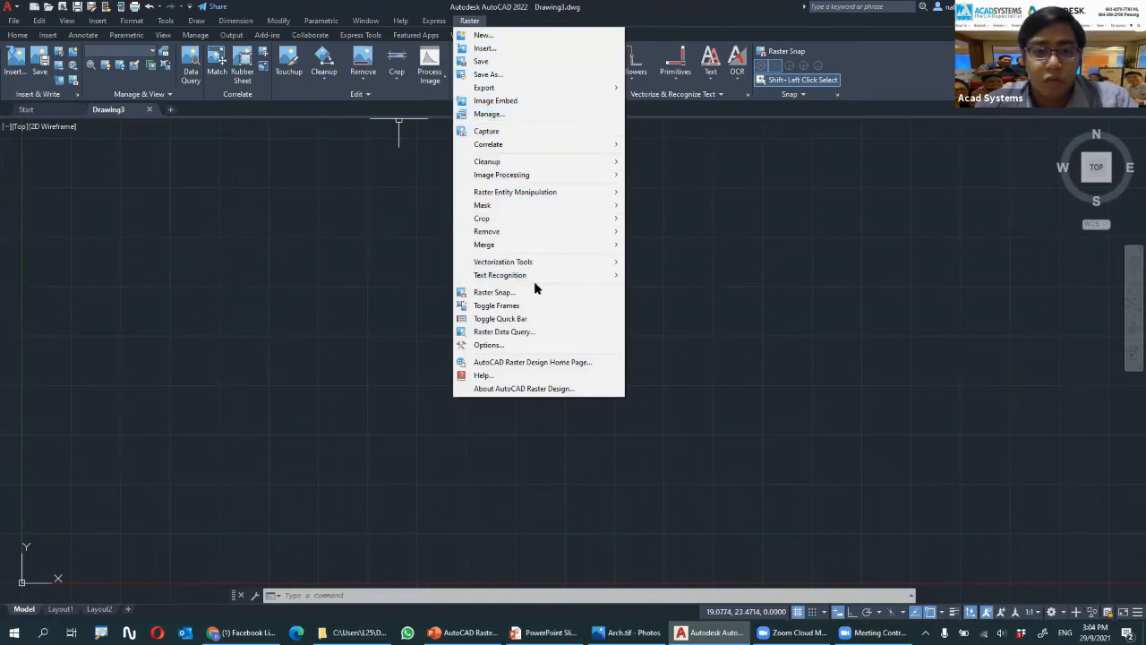
{"action": "left_click", "coordinate": [491, 345]}
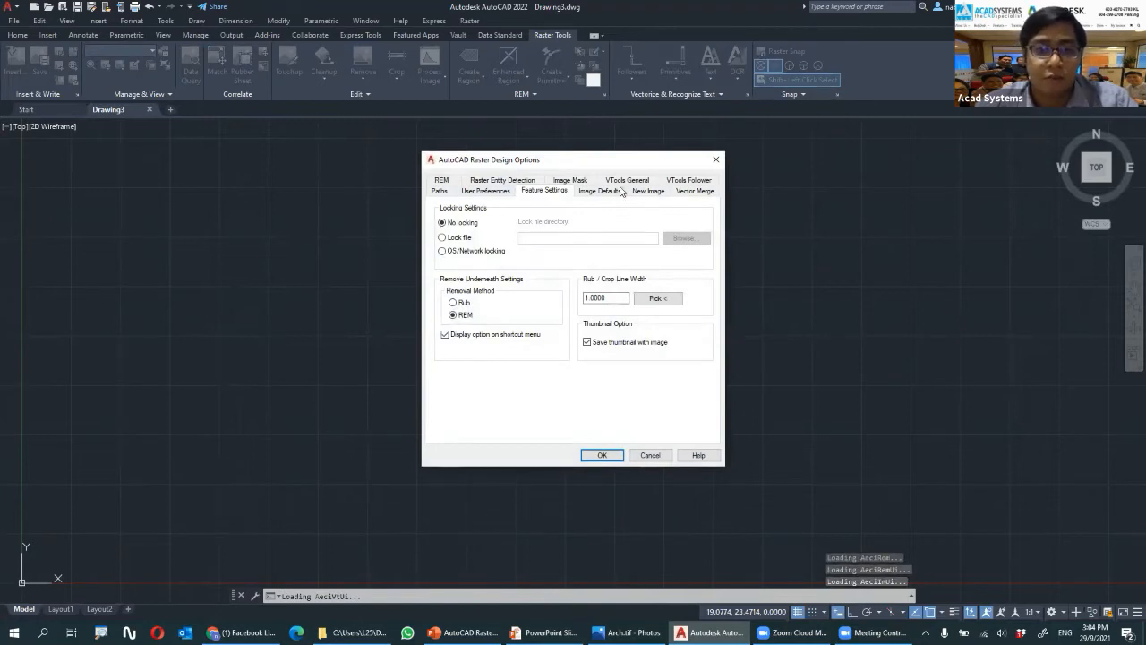
{"action": "left_click", "coordinate": [715, 160]}
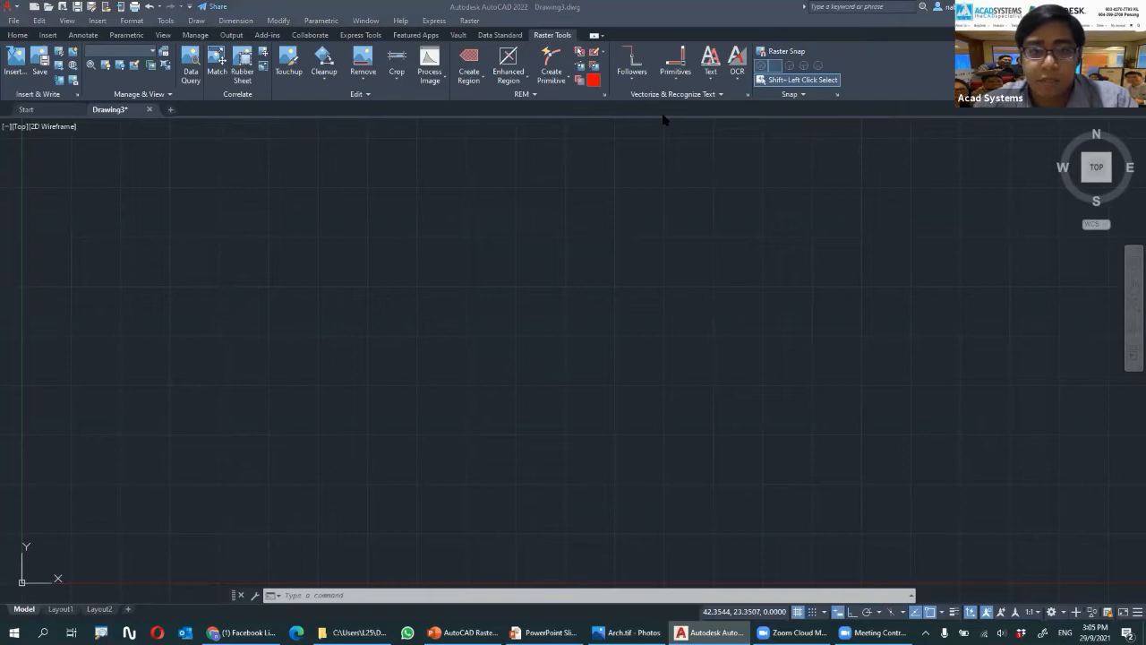
Switch to Photos to view the scanned floor plan Arch.tif, close it and return to the AutoCAD drawing
{"action": "left_click", "coordinate": [634, 632]}
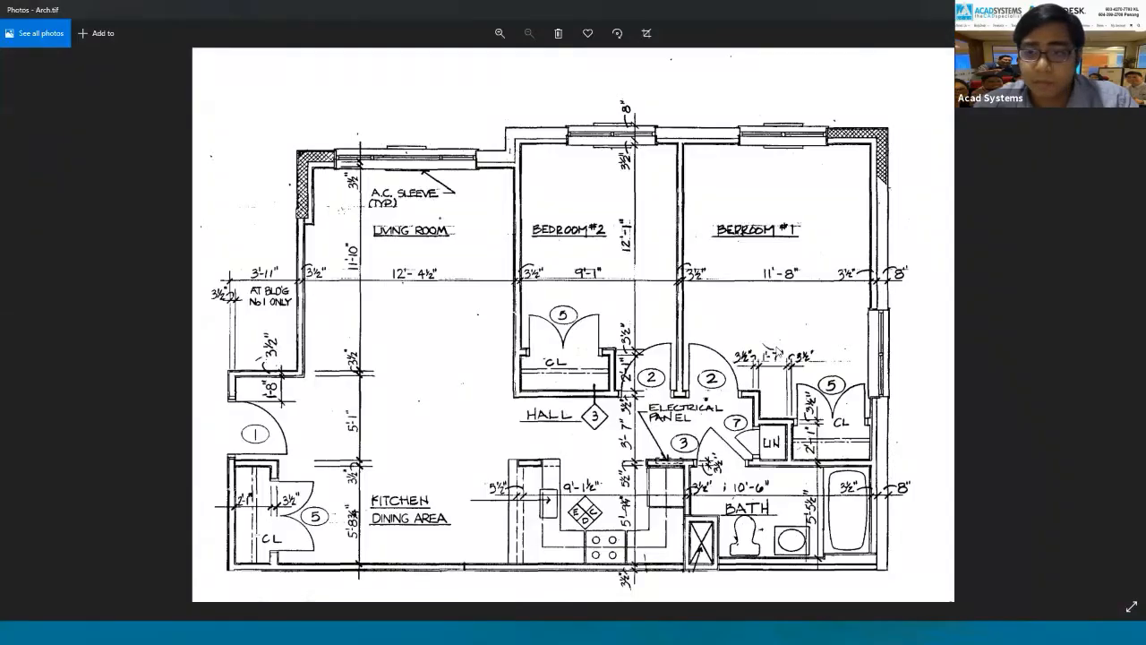
{"action": "left_click", "coordinate": [1112, 334]}
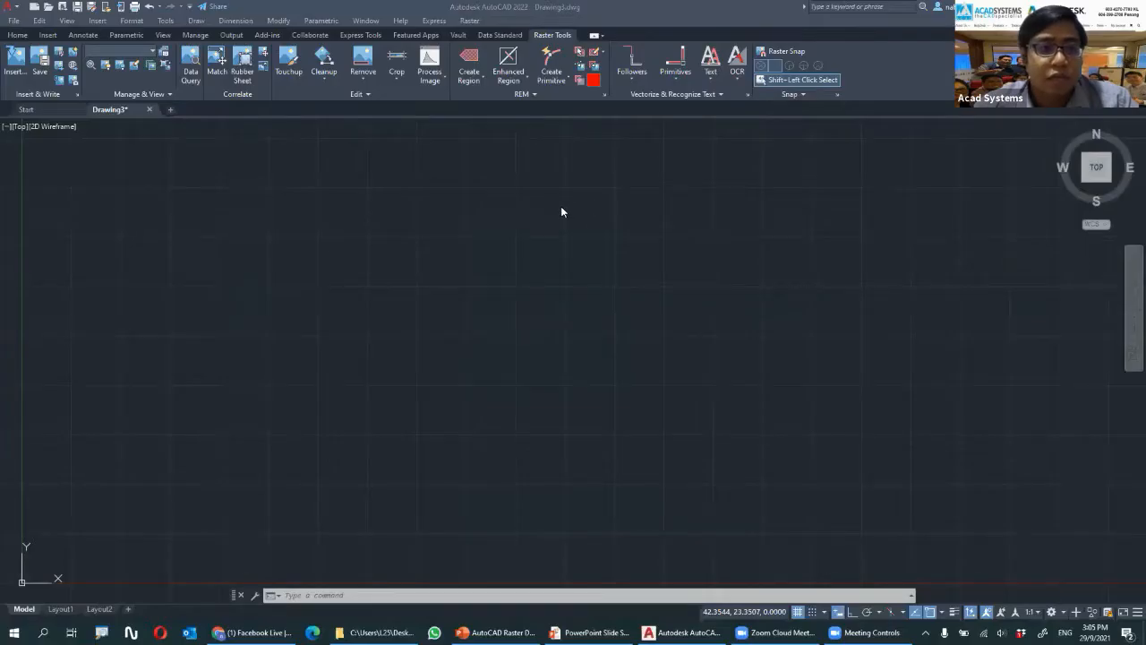
{"action": "left_click", "coordinate": [484, 218]}
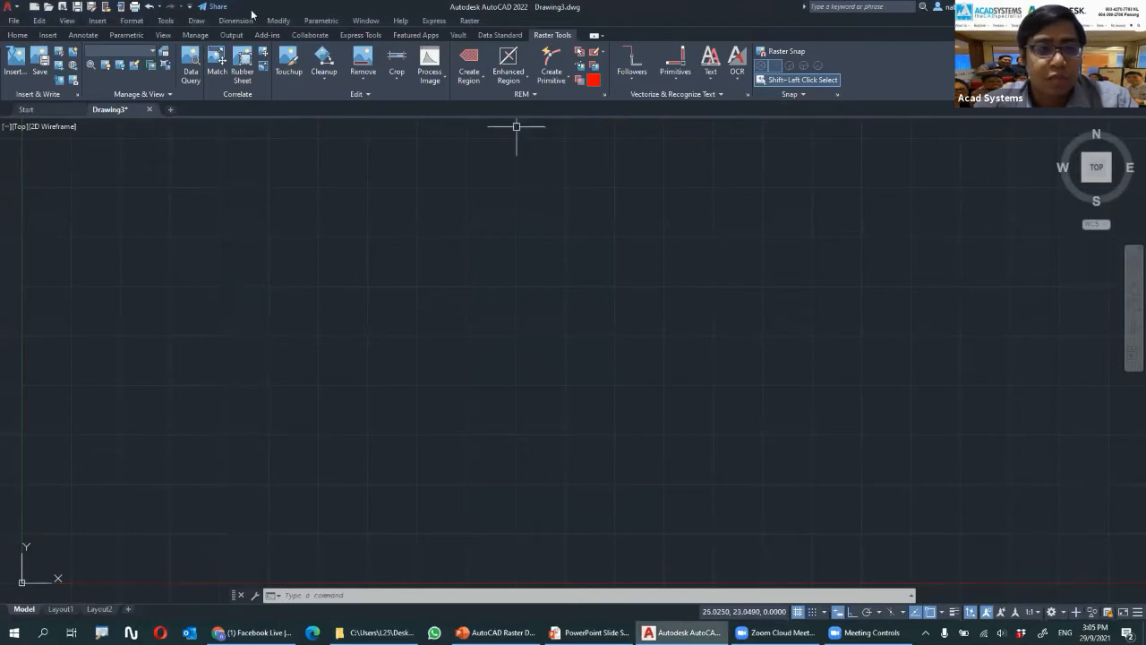
Open Tractor.jpg from the Dataset folder for raster insertion, keeping All image files and the Insertion wizard option
{"action": "left_click", "coordinate": [23, 74]}
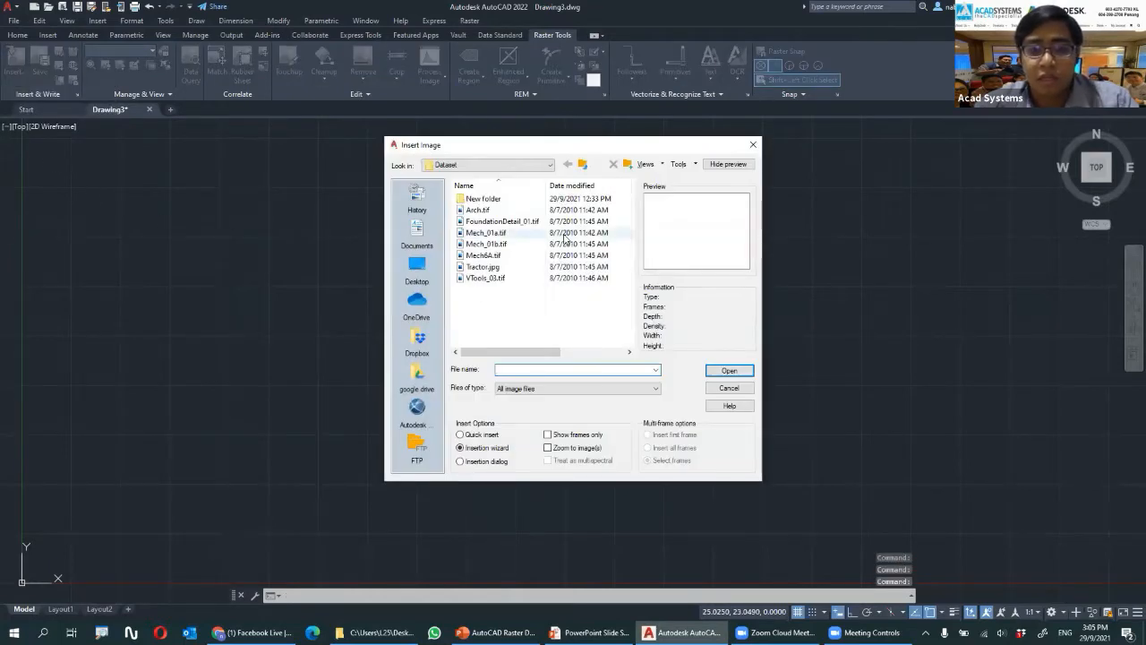
{"action": "left_click", "coordinate": [548, 391]}
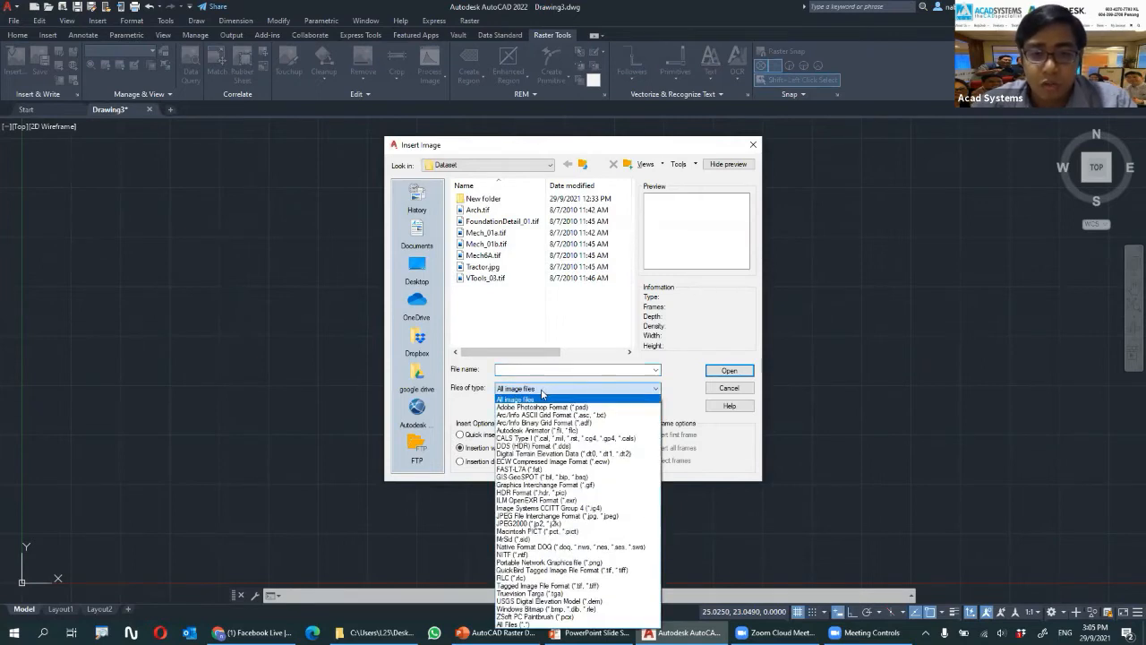
{"action": "left_click", "coordinate": [535, 399]}
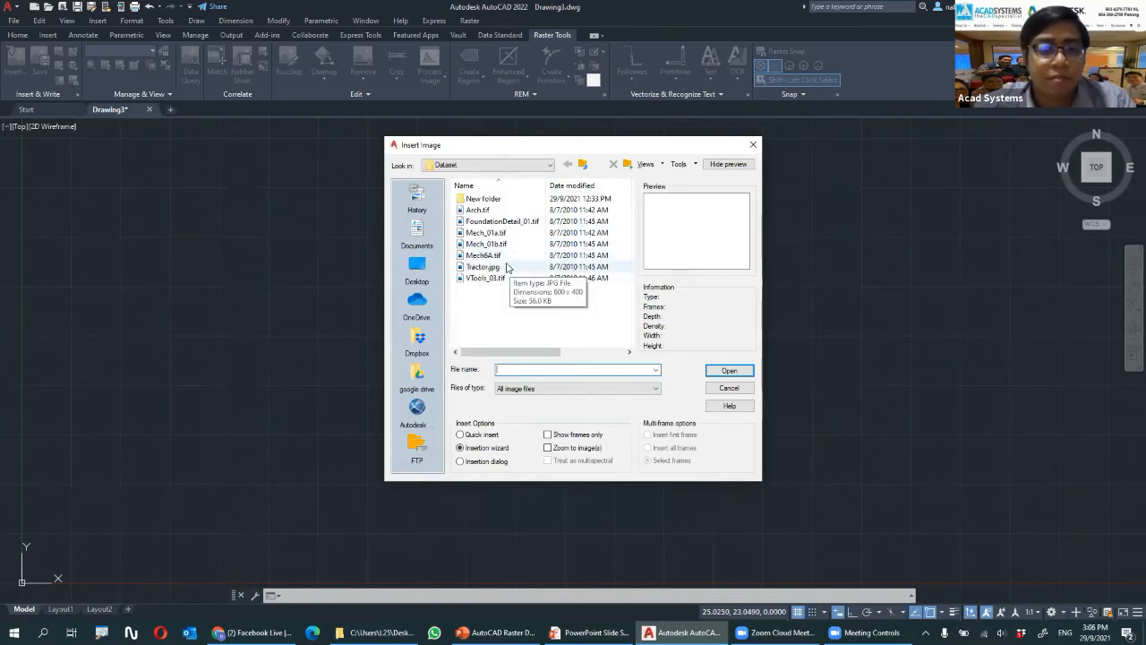
{"action": "left_click", "coordinate": [488, 255]}
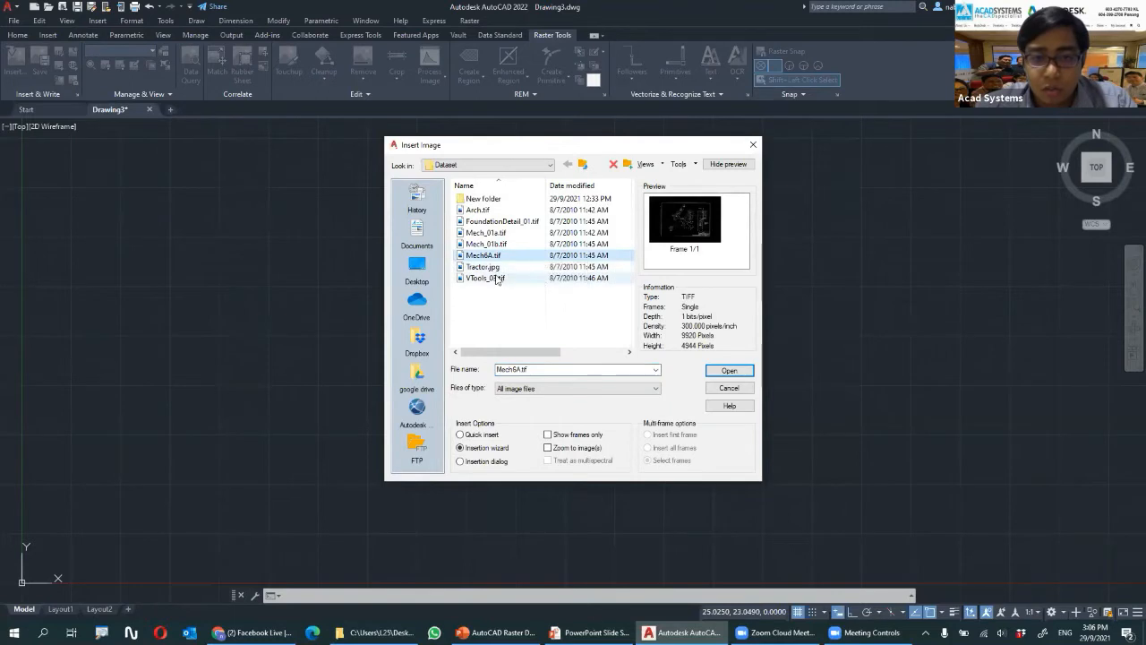
{"action": "left_click", "coordinate": [503, 266]}
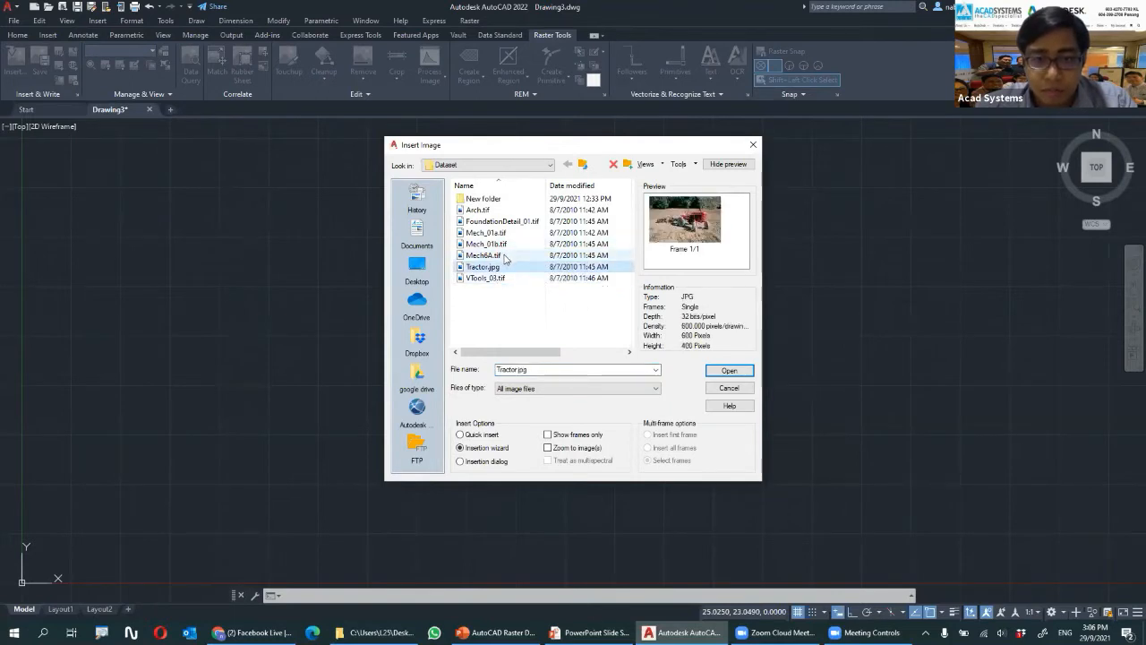
{"action": "left_click", "coordinate": [724, 371]}
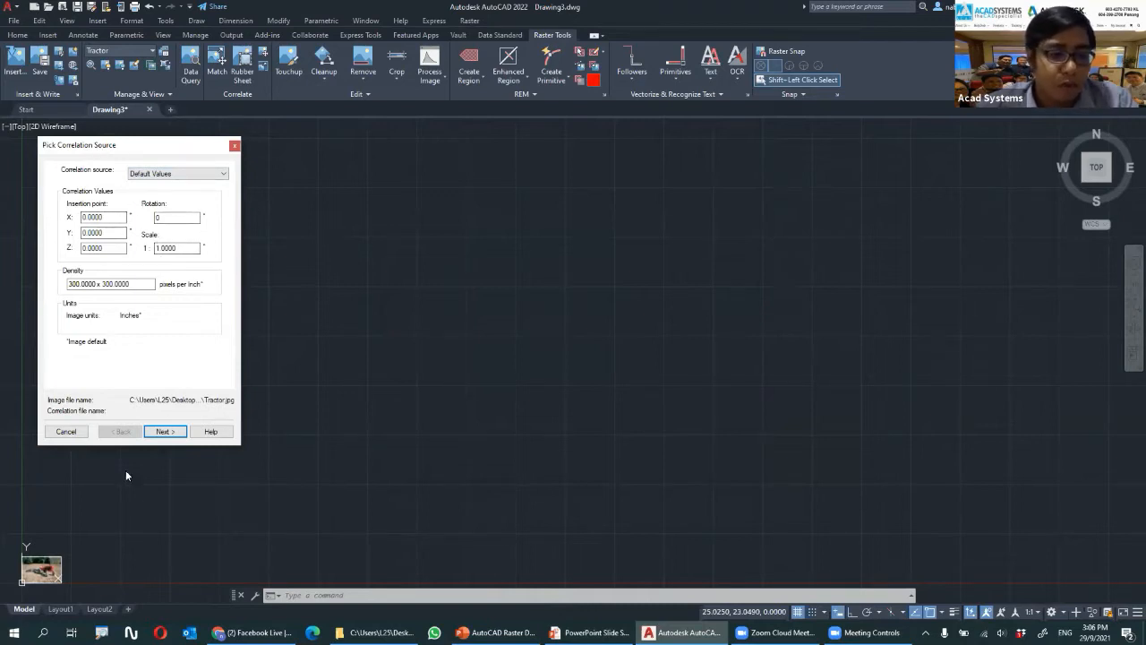
Finish inserting the tractor image with the default correlation values: insertion point 0,0,0, rotation 0, scale 1 and inches
{"action": "left_click", "coordinate": [163, 431]}
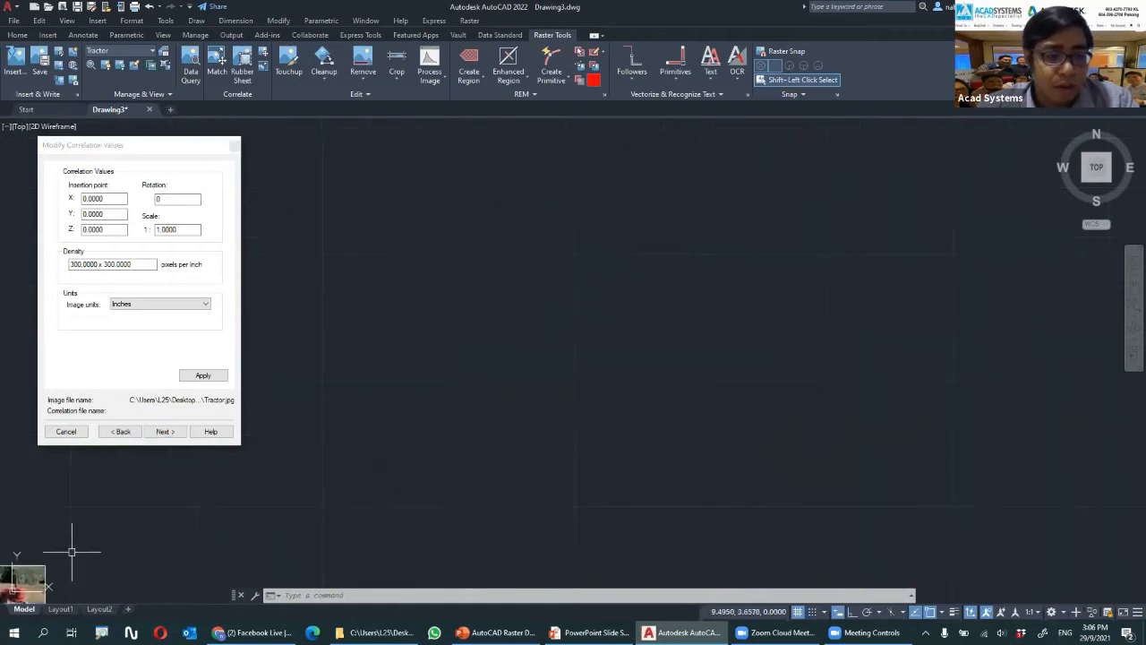
{"action": "scroll", "coordinate": [253, 487], "scroll_direction": "up", "scroll_amount": 3}
{"action": "middle_click_drag", "start_coordinate": [253, 487], "coordinate": [669, 266]}
{"action": "scroll", "coordinate": [433, 376], "scroll_direction": "up", "scroll_amount": 5}
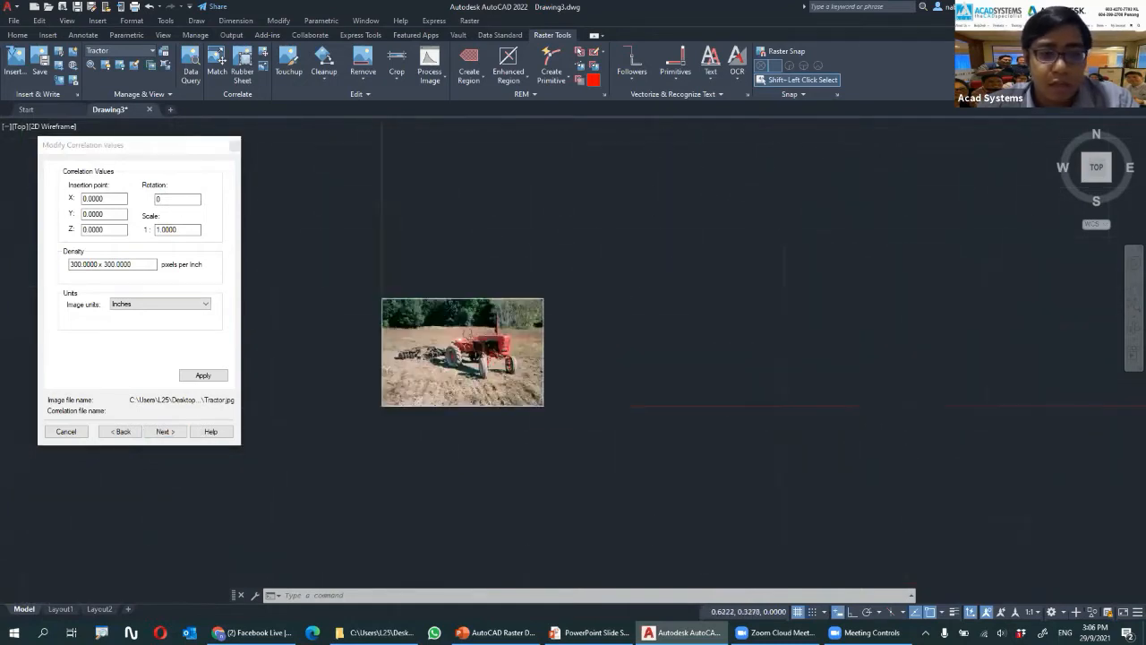
{"action": "left_click", "coordinate": [106, 165]}
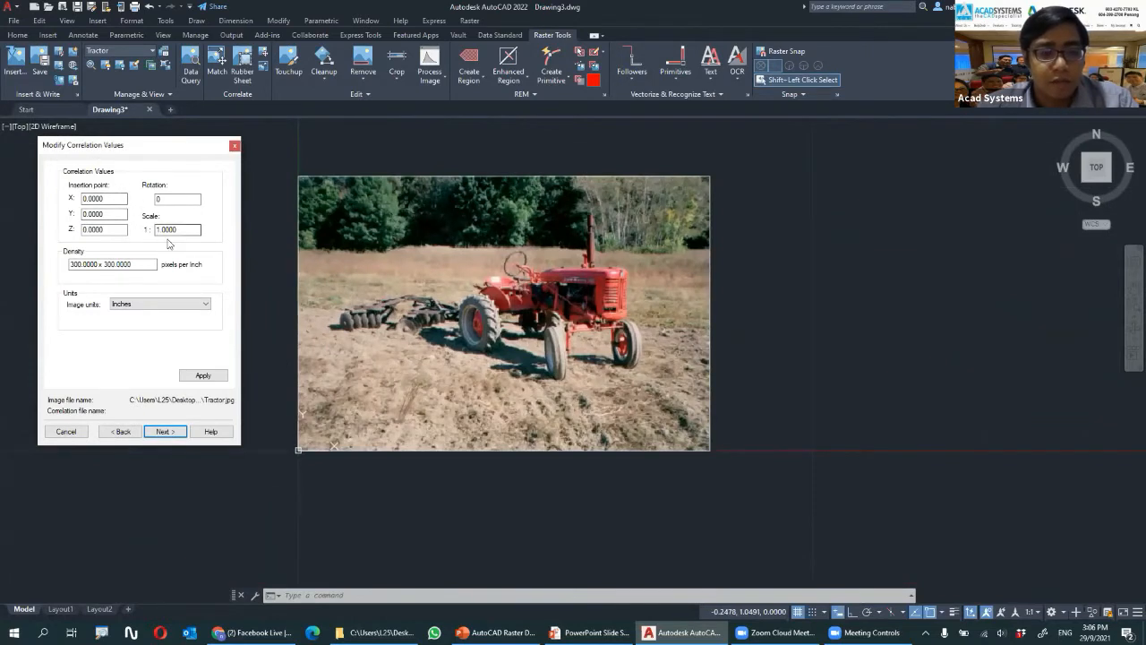
{"action": "left_click", "coordinate": [165, 432]}
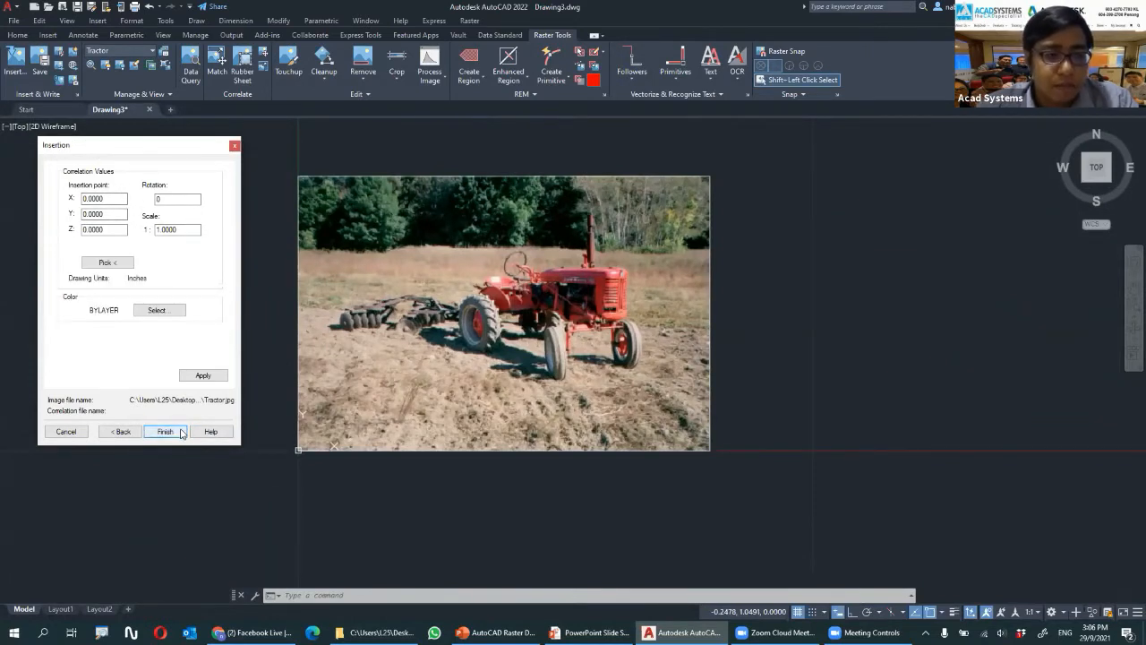
{"action": "left_click", "coordinate": [166, 432]}
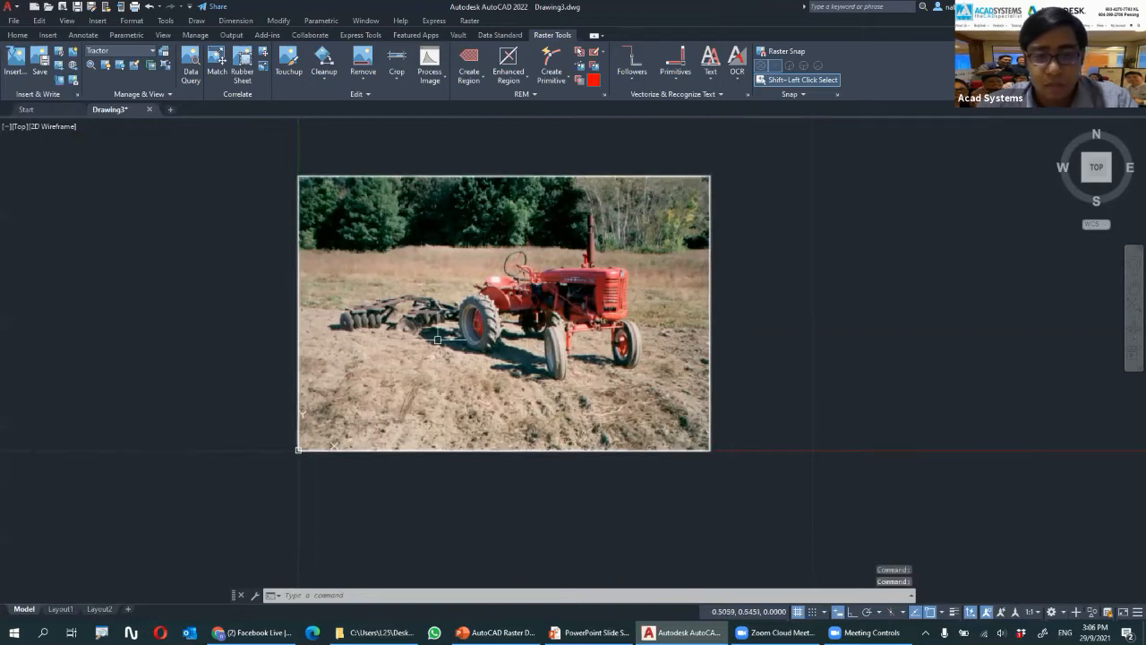
Change the color depth of the tractor image to Bitonal
{"action": "scroll", "coordinate": [512, 280], "scroll_direction": "up", "scroll_amount": 1}
{"action": "scroll", "coordinate": [512, 281], "scroll_direction": "down", "scroll_amount": 2}
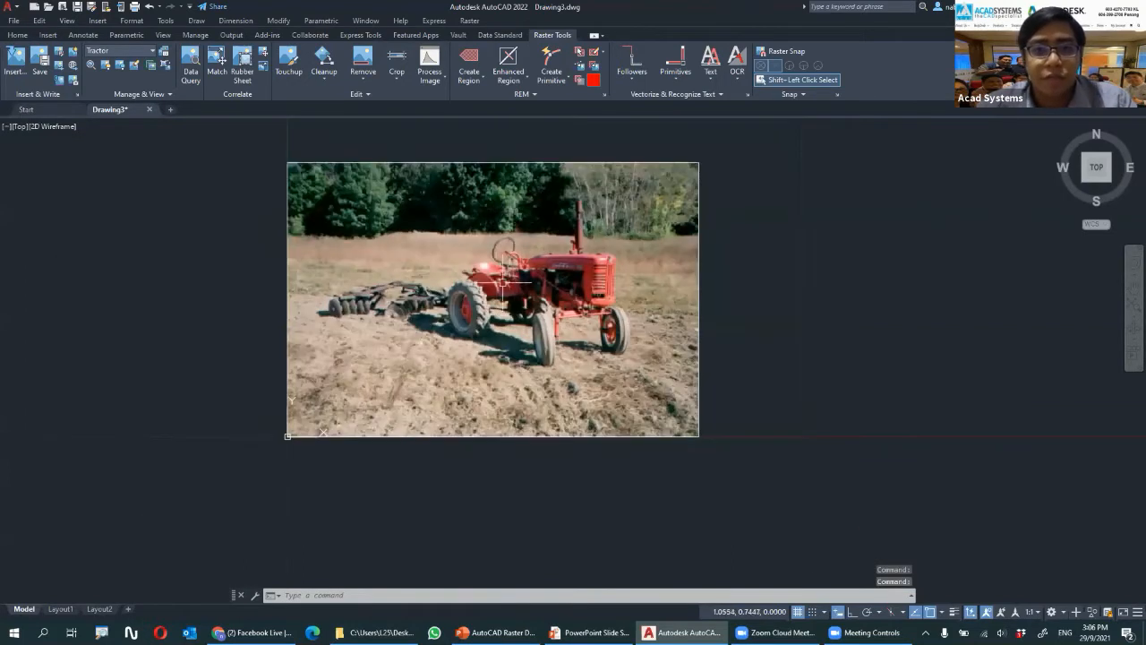
{"action": "middle_click_drag", "start_coordinate": [512, 280], "coordinate": [514, 334]}
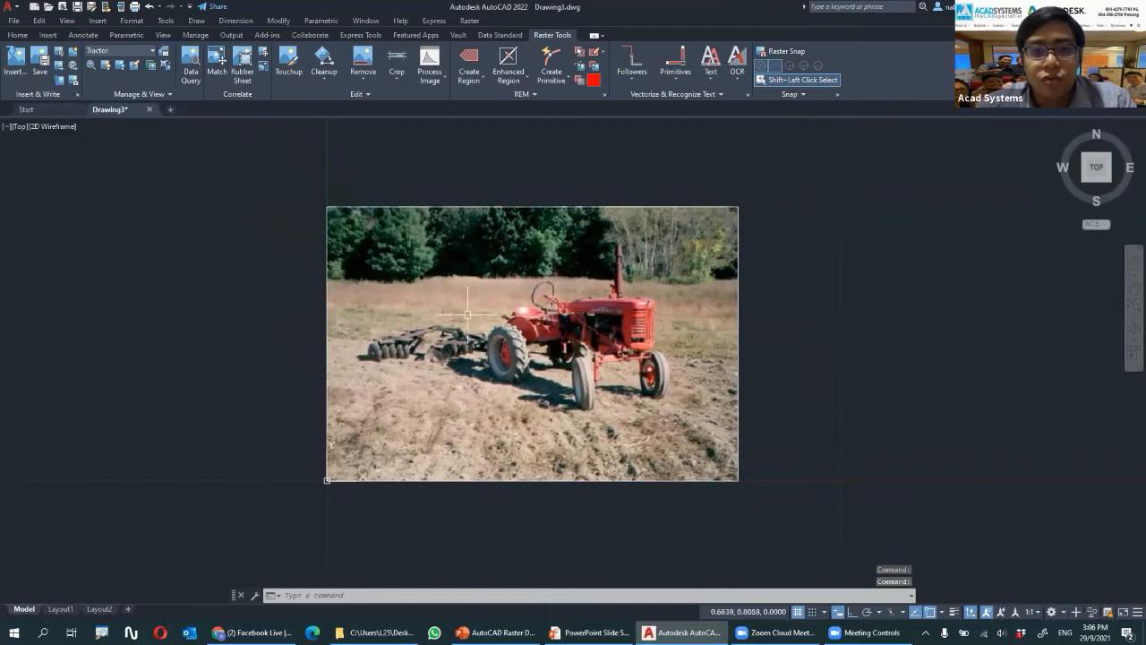
{"action": "scroll", "coordinate": [469, 314], "scroll_direction": "up", "scroll_amount": 1}
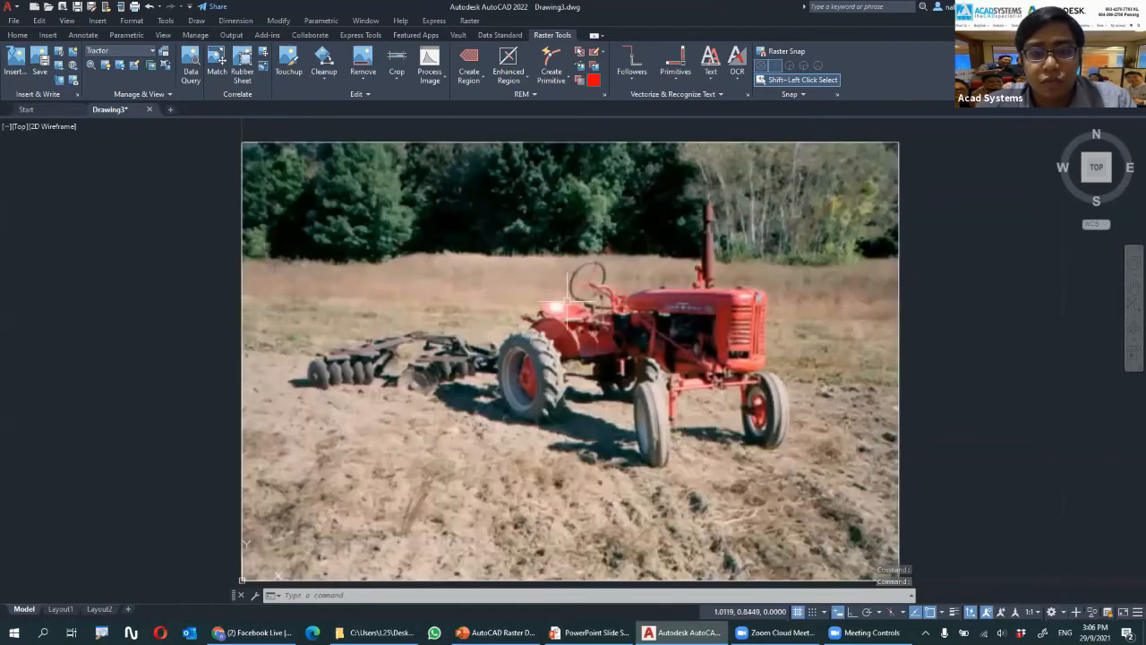
{"action": "scroll", "coordinate": [567, 296], "scroll_direction": "down", "scroll_amount": 1}
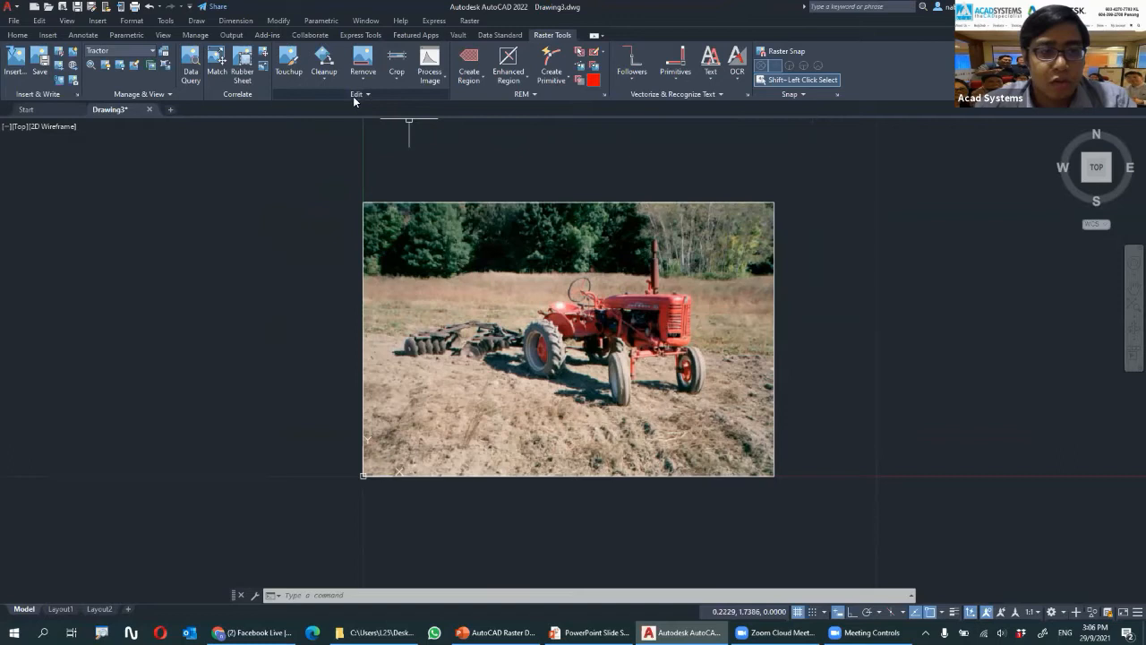
{"action": "left_click", "coordinate": [445, 84]}
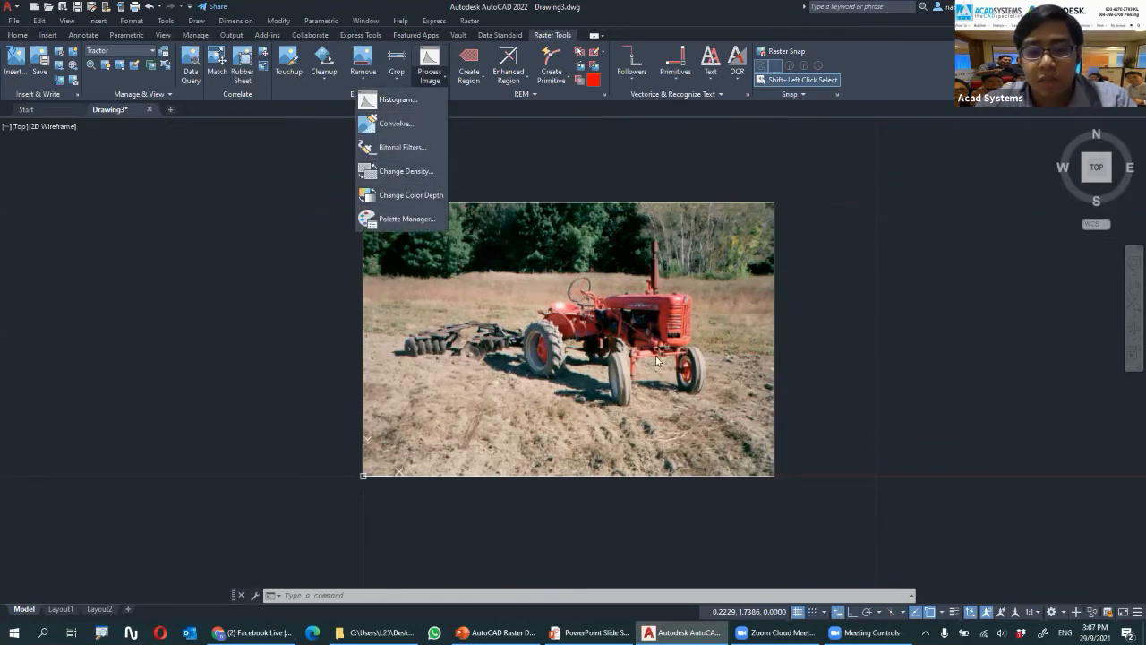
{"action": "left_click", "coordinate": [423, 197]}
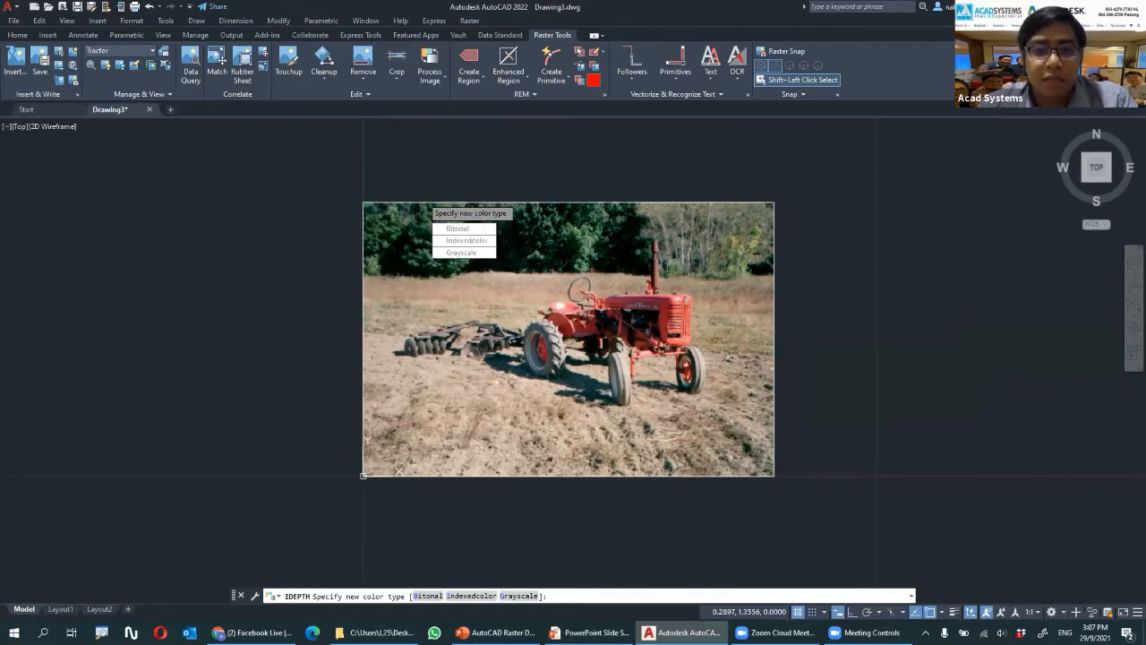
{"action": "left_click", "coordinate": [471, 235]}
Inspect the pixel edges of the bitonal image and change its color depth to Grayscale
{"action": "scroll", "coordinate": [573, 311], "scroll_direction": "up", "scroll_amount": 2}
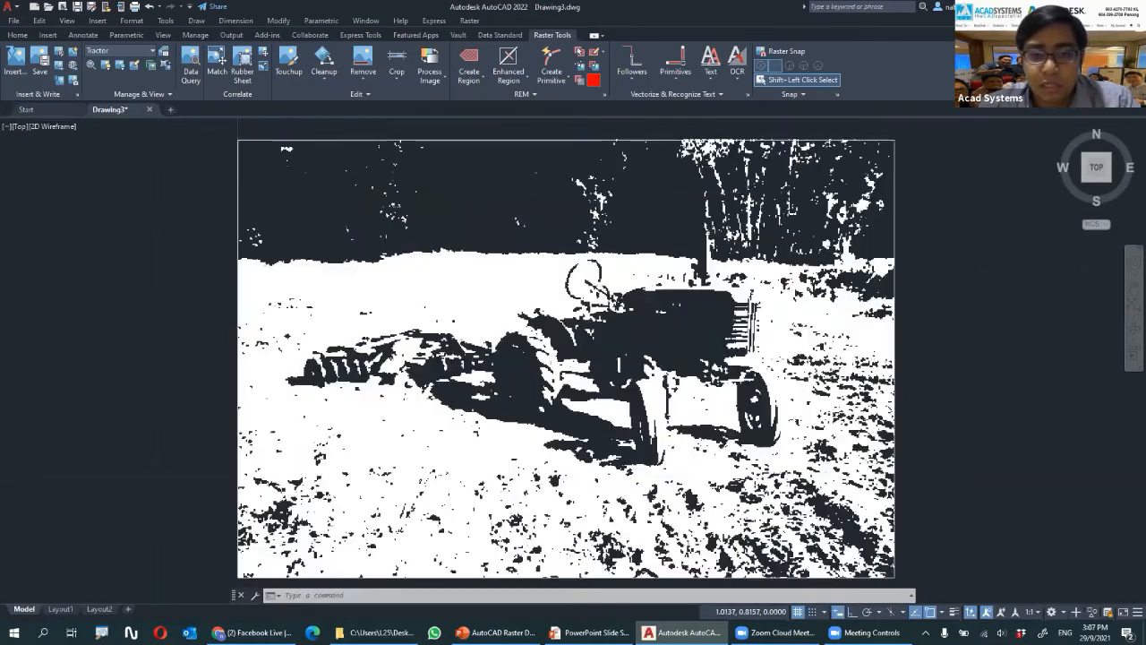
{"action": "scroll", "coordinate": [591, 358], "scroll_direction": "up", "scroll_amount": 2}
{"action": "scroll", "coordinate": [645, 358], "scroll_direction": "down", "scroll_amount": 2}
{"action": "middle_click_drag", "start_coordinate": [349, 264], "coordinate": [448, 266]}
{"action": "scroll", "coordinate": [390, 262], "scroll_direction": "up", "scroll_amount": 2}
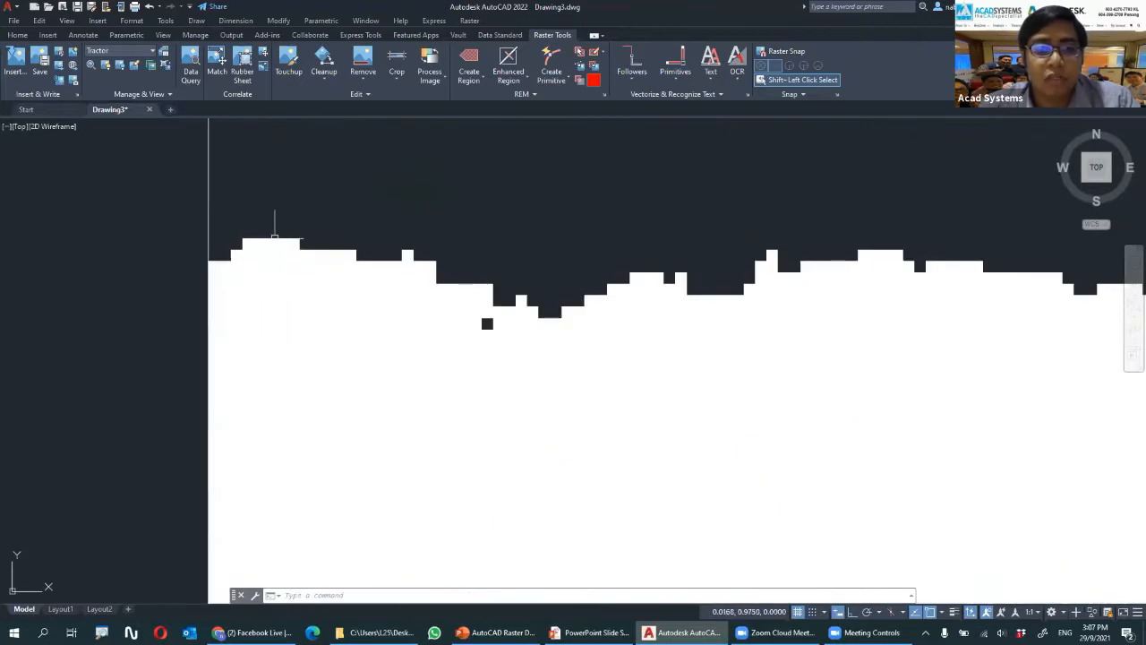
{"action": "scroll", "coordinate": [275, 237], "scroll_direction": "down", "scroll_amount": 4}
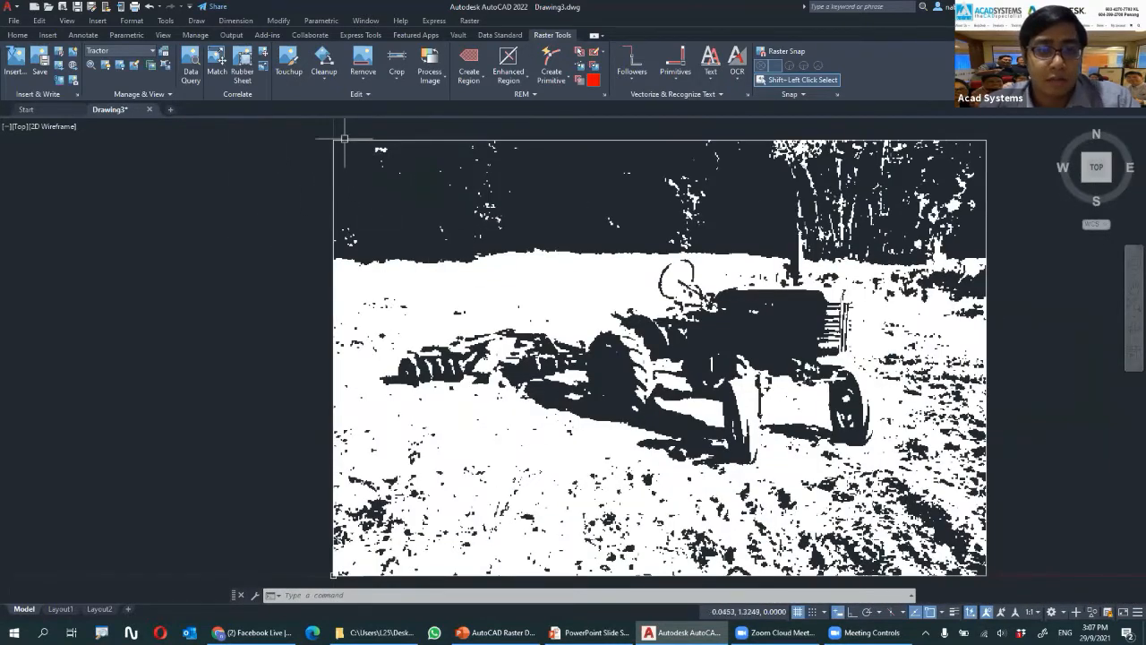
{"action": "left_click", "coordinate": [428, 86]}
{"action": "left_click", "coordinate": [417, 196]}
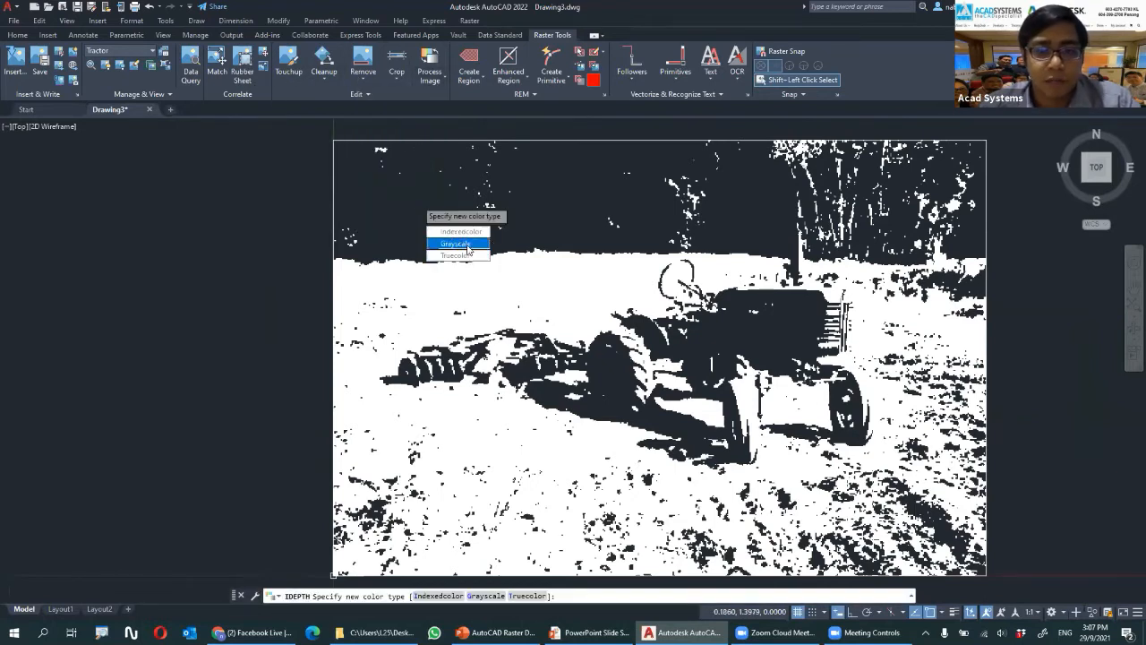
{"action": "left_click", "coordinate": [456, 242]}
Change the color depth of the grayscale tractor image back to Bitonal
{"action": "scroll", "coordinate": [491, 217], "scroll_direction": "down", "scroll_amount": 1}
{"action": "middle_click_drag", "start_coordinate": [491, 217], "coordinate": [360, 226]}
{"action": "scroll", "coordinate": [395, 231], "scroll_direction": "up", "scroll_amount": 2}
{"action": "scroll", "coordinate": [343, 220], "scroll_direction": "down", "scroll_amount": 1}
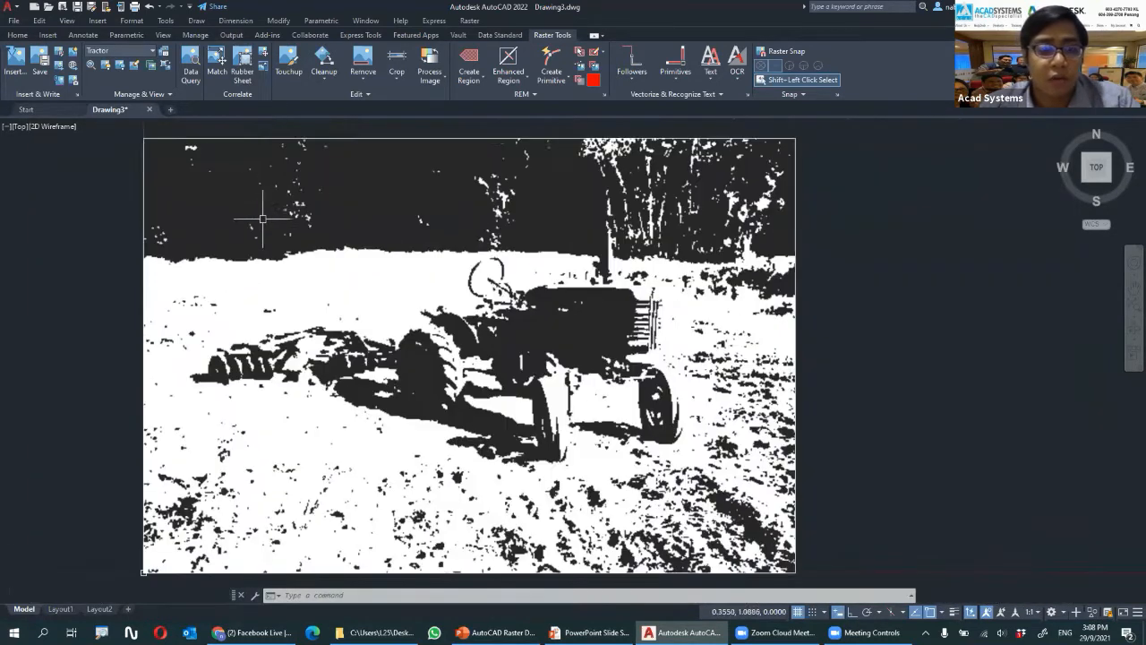
{"action": "middle_click_drag", "start_coordinate": [263, 218], "coordinate": [324, 204]}
{"action": "left_click", "coordinate": [426, 84]}
{"action": "left_click", "coordinate": [413, 196]}
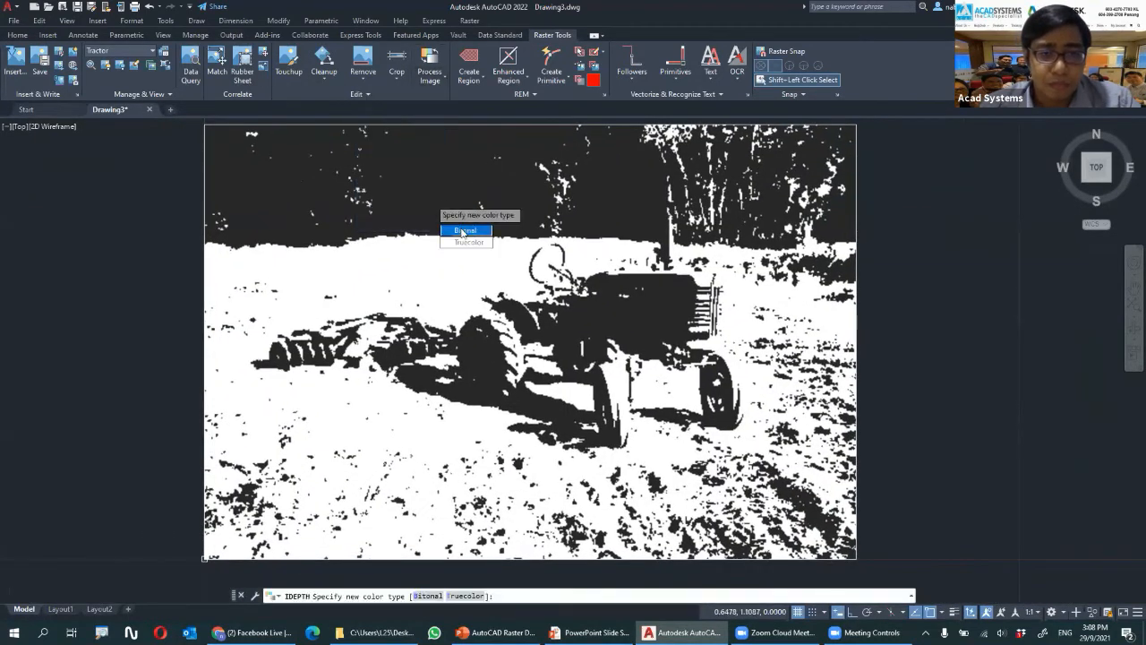
{"action": "left_click", "coordinate": [474, 235]}
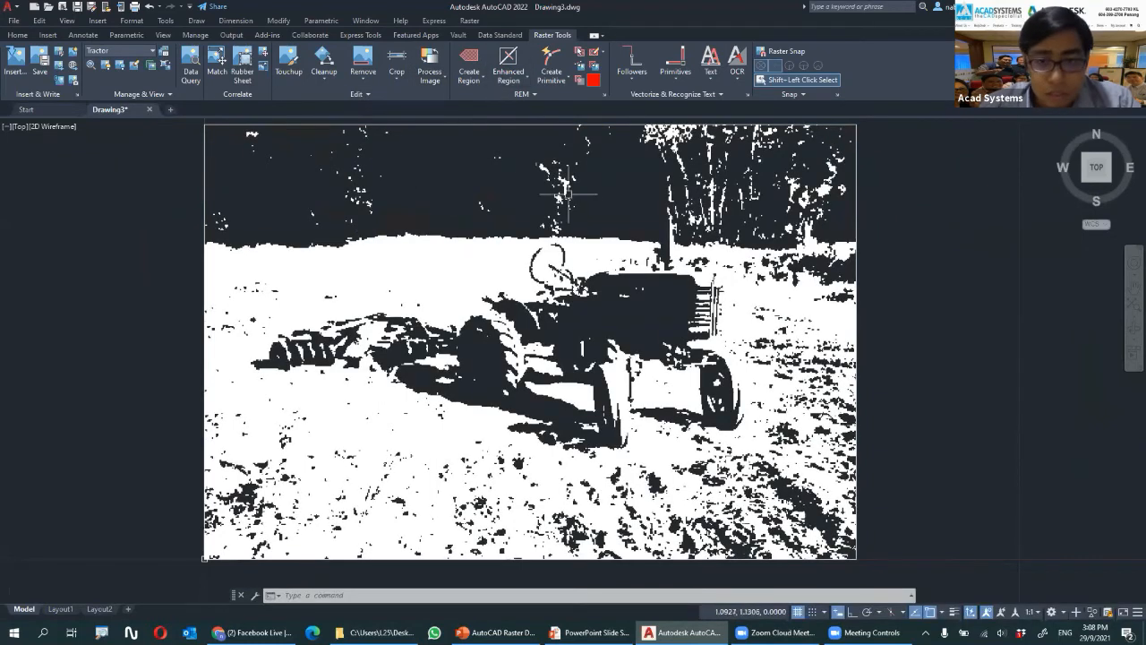
{"action": "scroll", "coordinate": [591, 193], "scroll_direction": "down", "scroll_amount": 2}
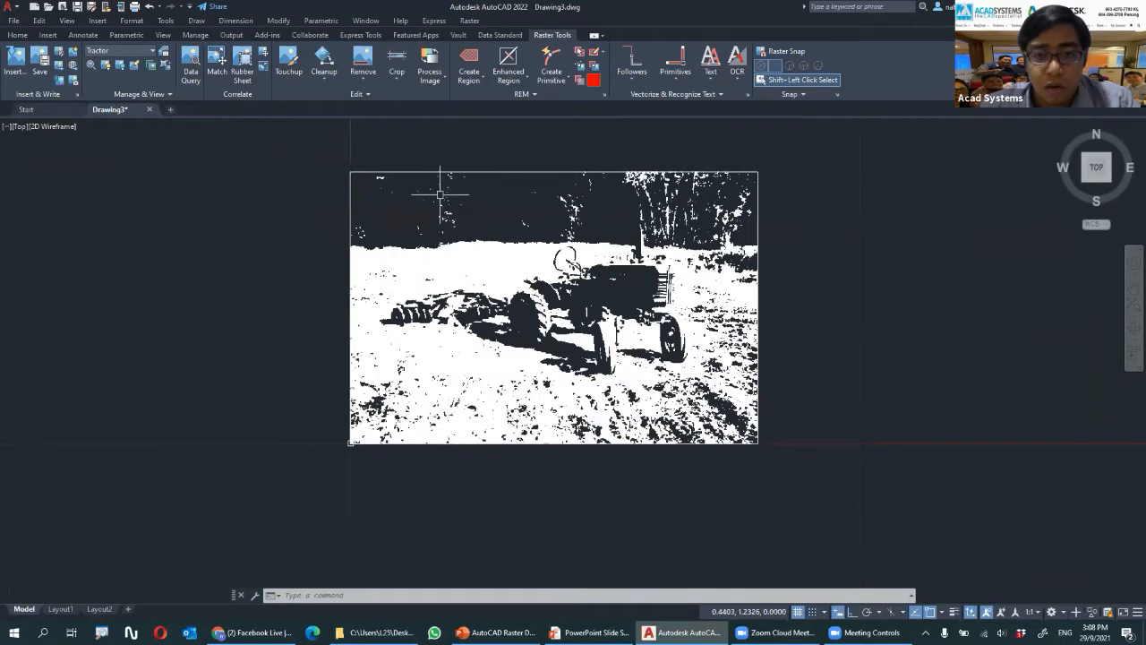
Close the tractor drawing and start a new blank drawing
{"action": "middle_click_drag", "start_coordinate": [444, 190], "coordinate": [459, 214]}
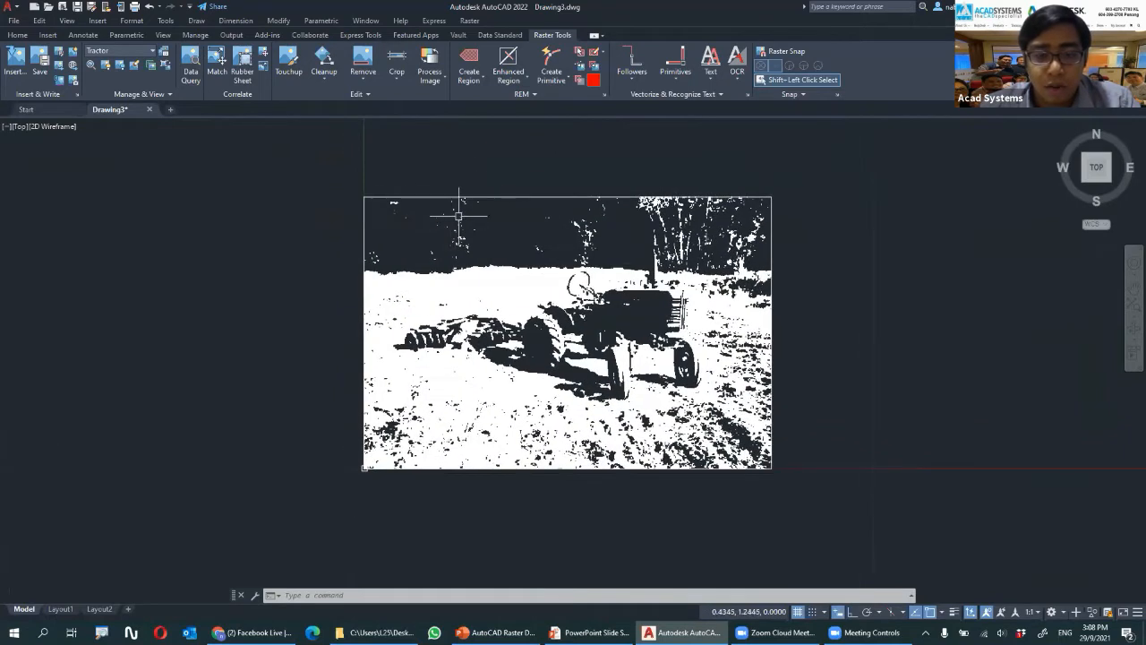
{"action": "left_click", "coordinate": [150, 111]}
{"action": "left_click", "coordinate": [575, 343]}
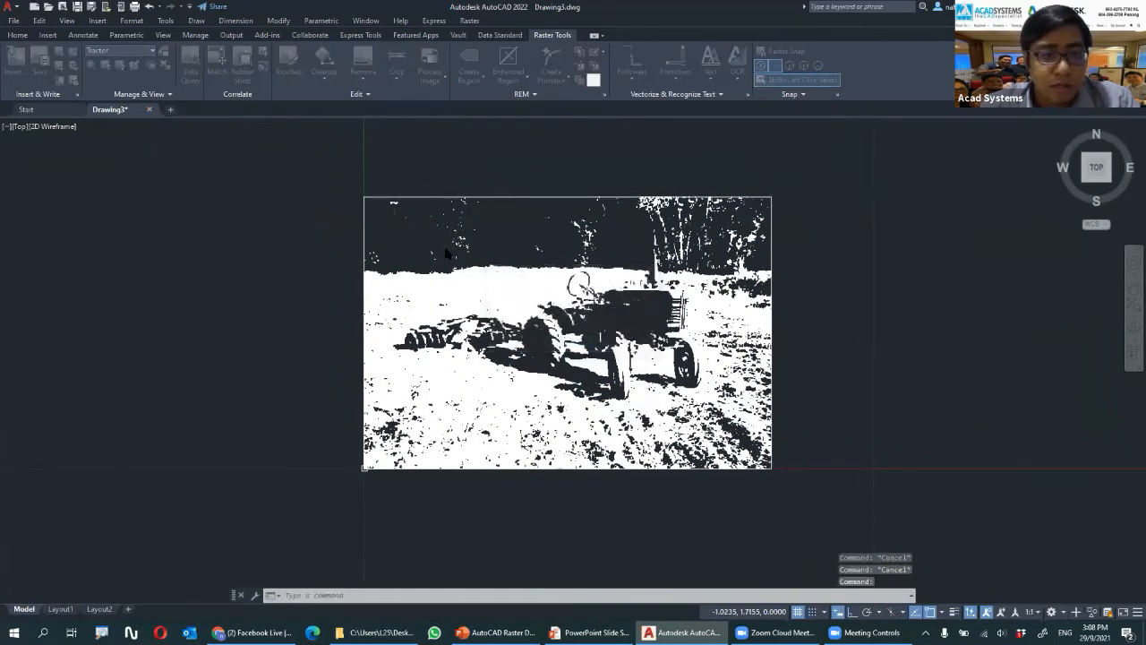
{"action": "left_click", "coordinate": [679, 277]}
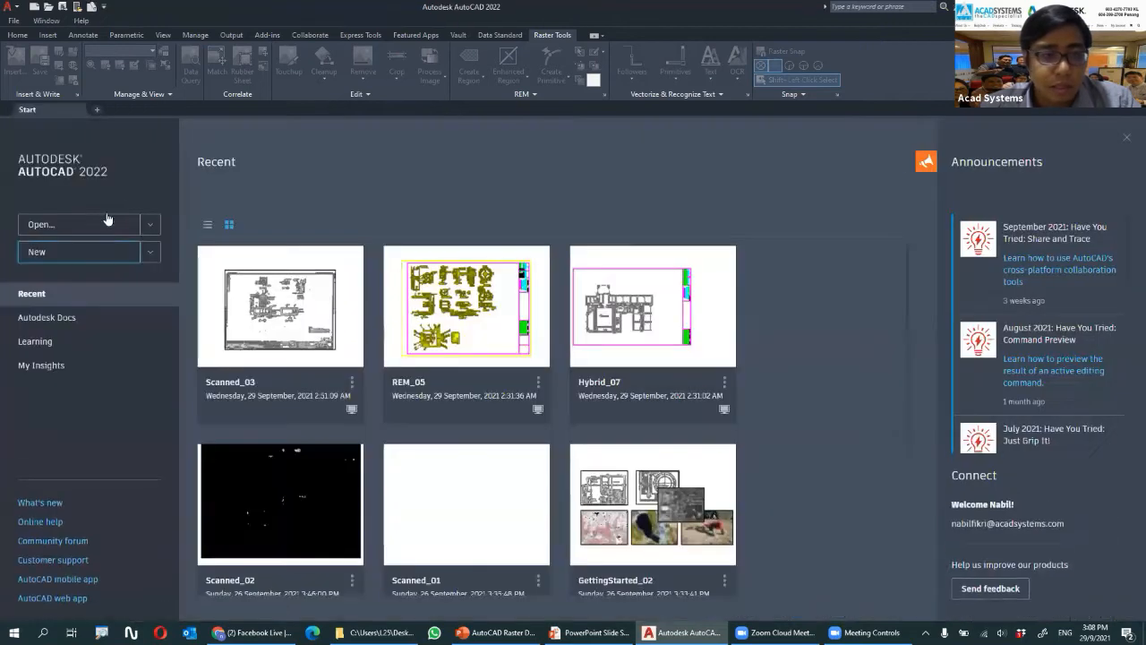
{"action": "left_click", "coordinate": [80, 253]}
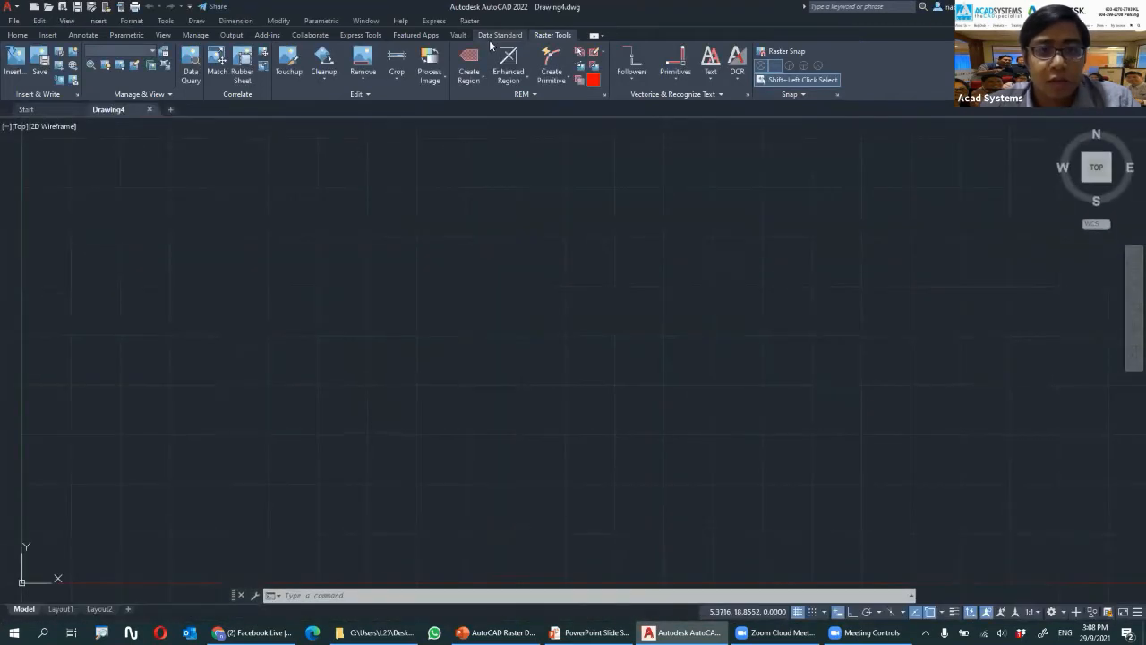
Start inserting a raster image and select FoundationDetail_01.tif from the Dataset folder
{"action": "left_click", "coordinate": [15, 61]}
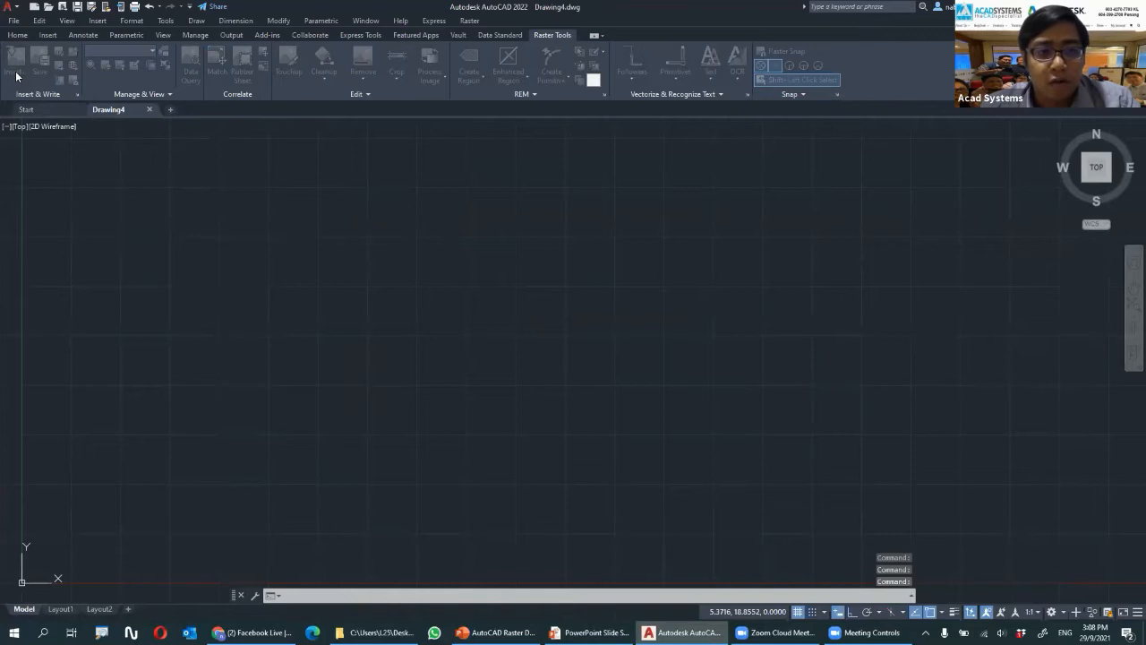
{"action": "left_click", "coordinate": [487, 222]}
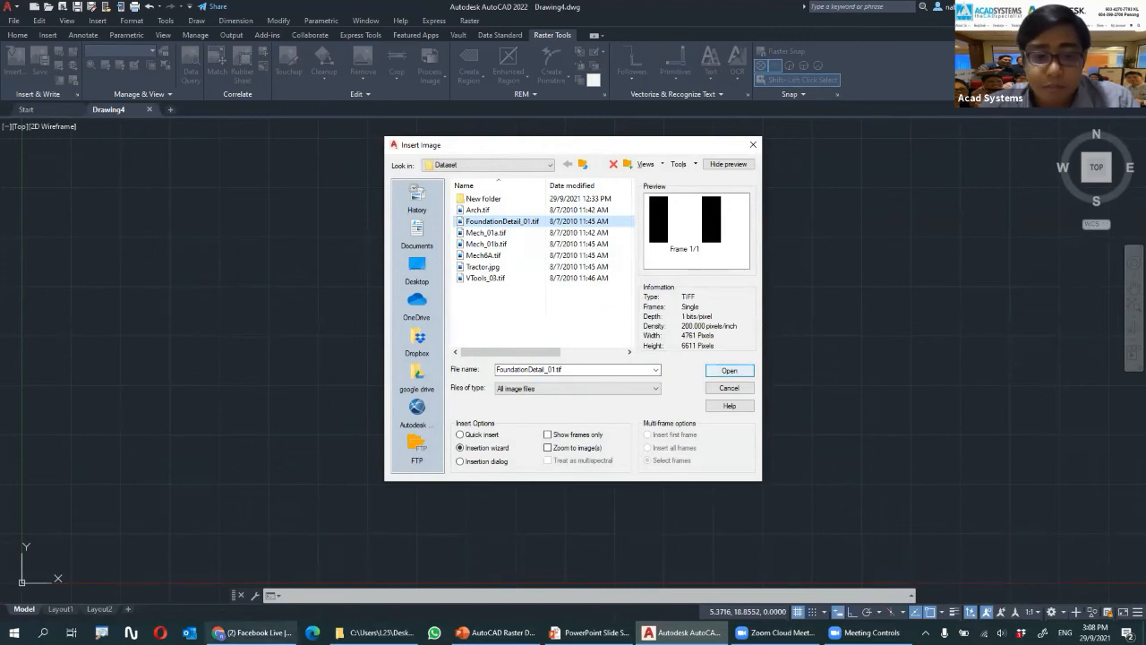
Switch to File Explorer, view FoundationDetail_01.tif in the Photos viewer, close it and return to AutoCAD
{"action": "left_click", "coordinate": [376, 632]}
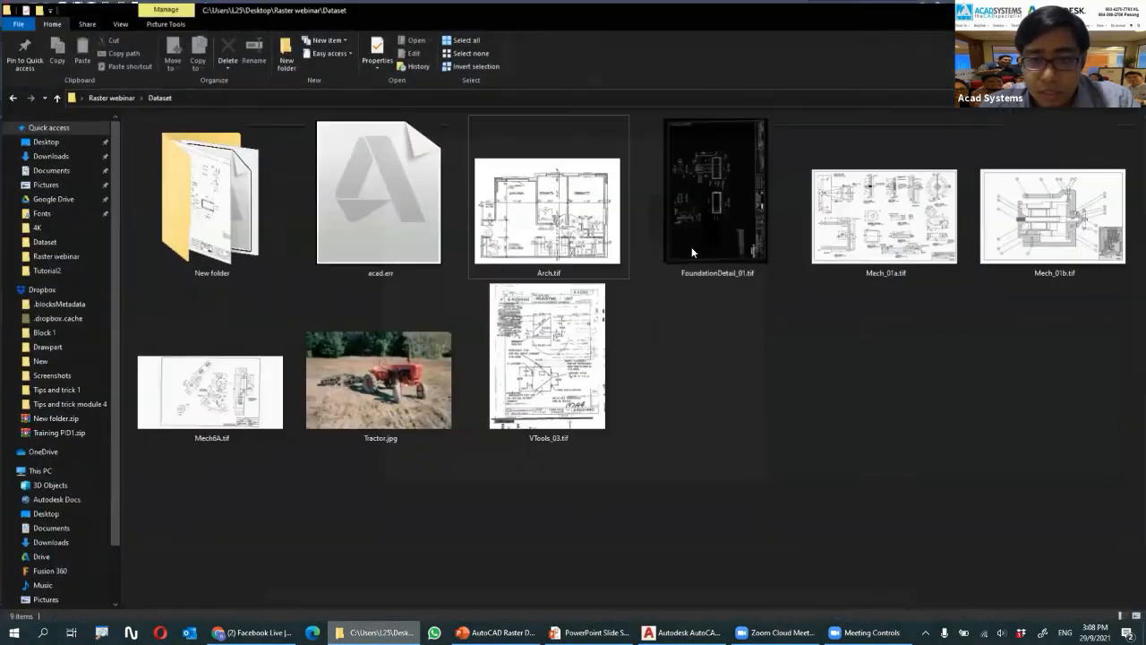
{"action": "double_click", "coordinate": [693, 247]}
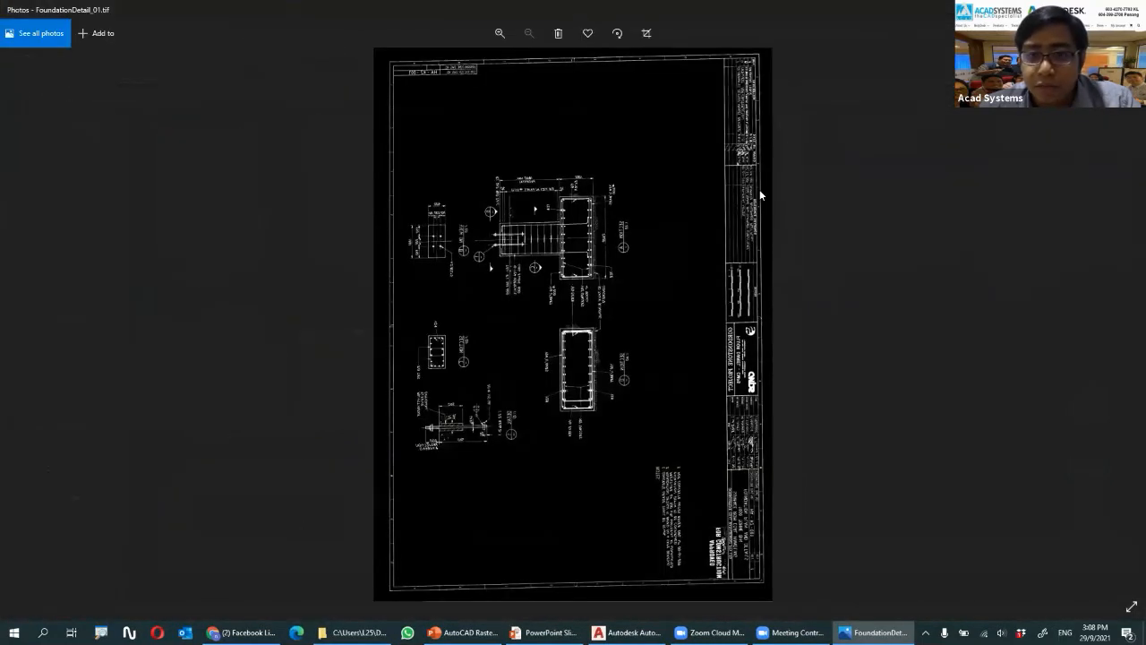
{"action": "left_click", "coordinate": [1077, 10]}
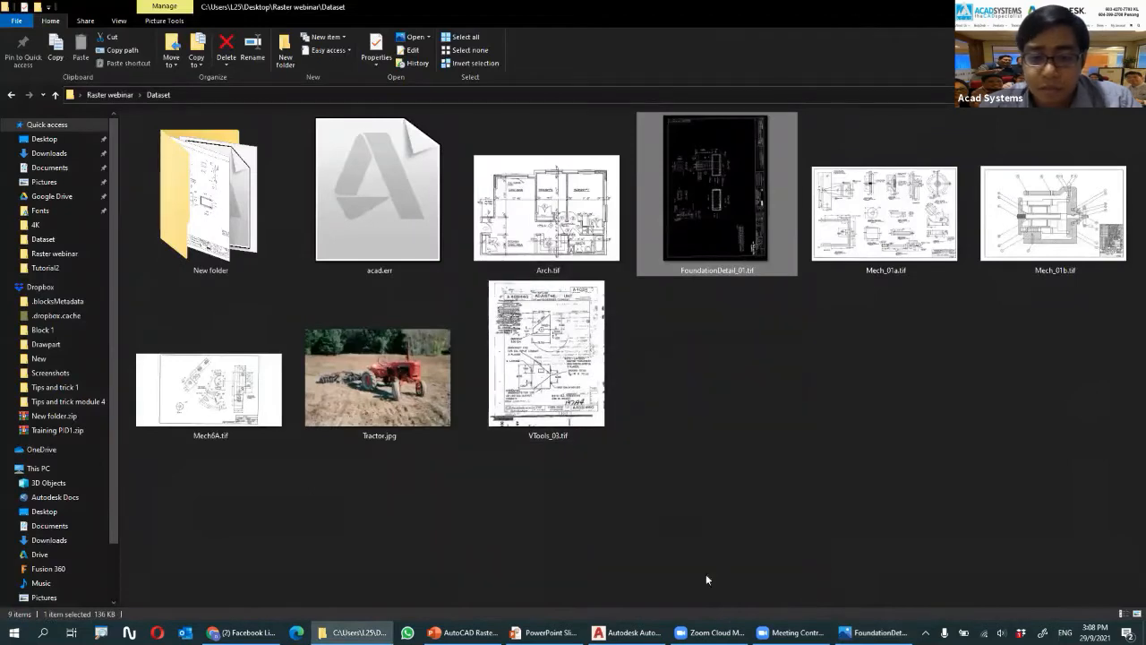
{"action": "left_click", "coordinate": [627, 632]}
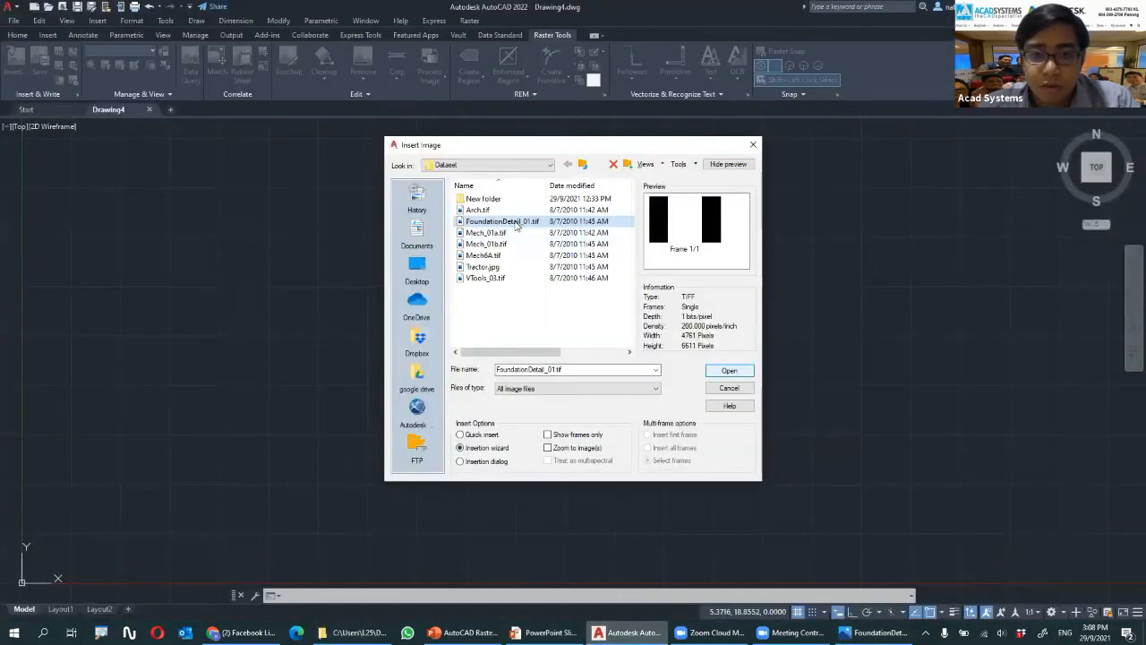
Load FoundationDetail_01.tif with the insertion wizard and inspect the orientation of its section details and lettering
{"action": "left_click", "coordinate": [727, 371]}
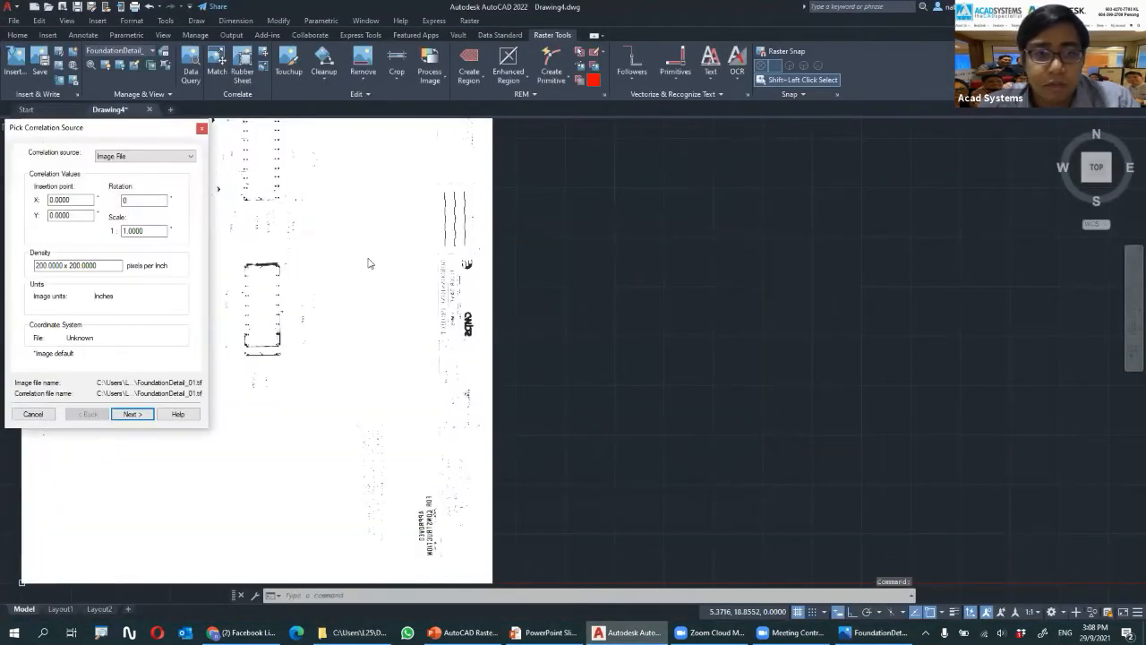
{"action": "scroll", "coordinate": [229, 122], "scroll_direction": "up", "scroll_amount": 5}
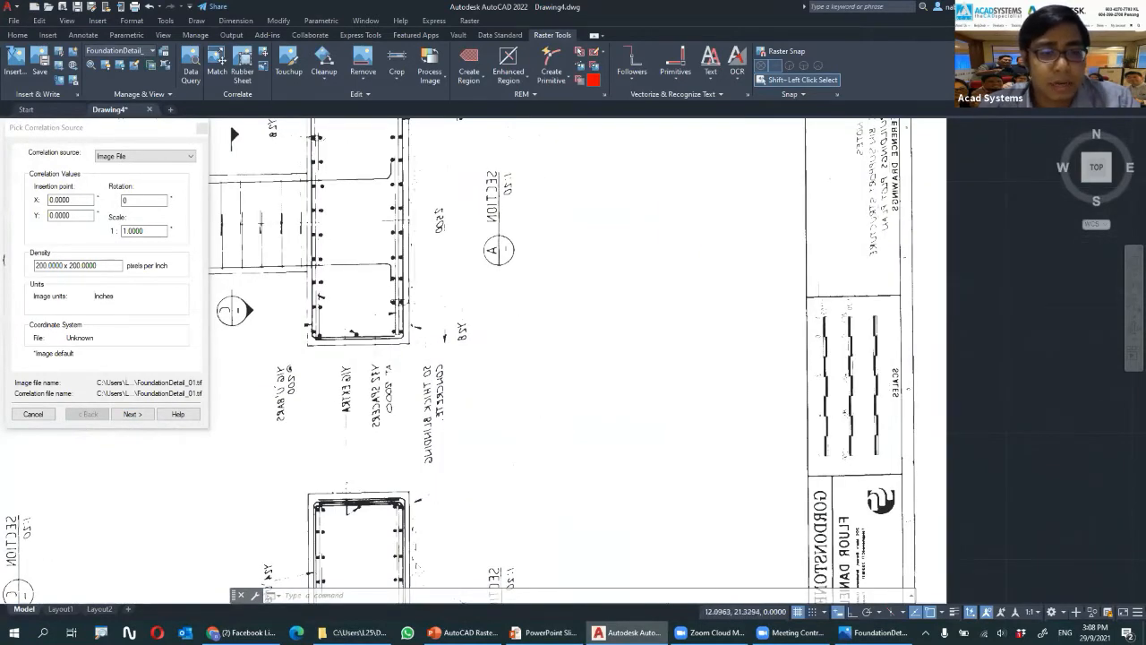
{"action": "middle_click_drag", "start_coordinate": [448, 237], "coordinate": [683, 267]}
{"action": "middle_click_drag", "start_coordinate": [544, 262], "coordinate": [708, 274]}
{"action": "scroll", "coordinate": [573, 239], "scroll_direction": "up", "scroll_amount": 4}
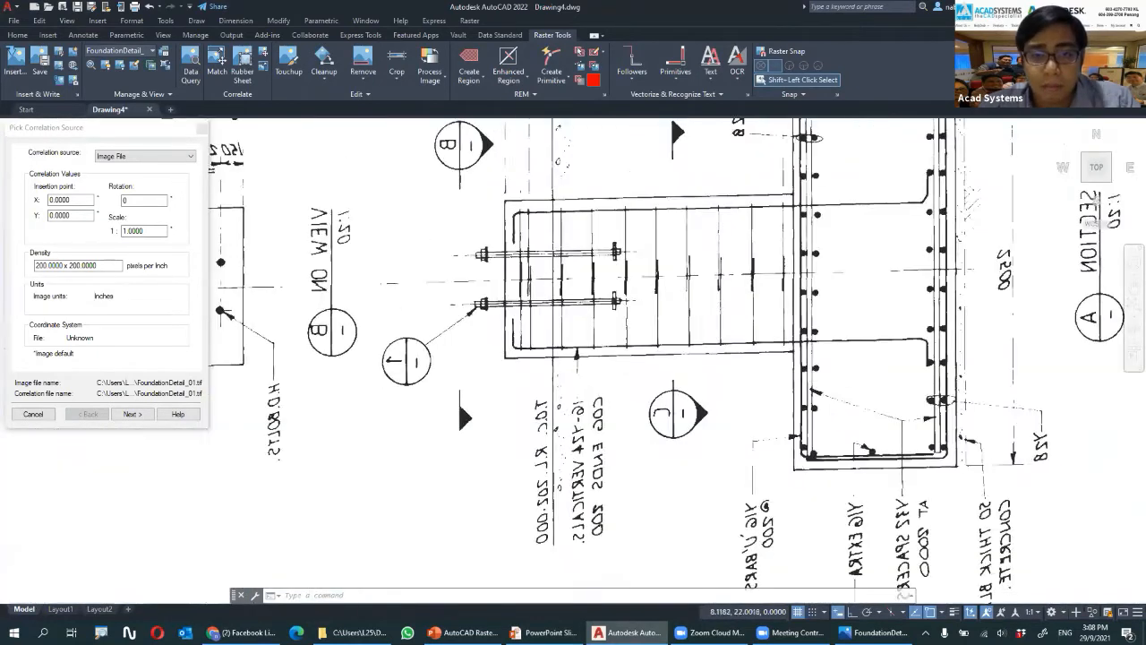
{"action": "scroll", "coordinate": [468, 233], "scroll_direction": "down", "scroll_amount": 2}
{"action": "middle_click_drag", "start_coordinate": [367, 229], "coordinate": [609, 236]}
{"action": "scroll", "coordinate": [608, 236], "scroll_direction": "down", "scroll_amount": 4}
{"action": "scroll", "coordinate": [631, 304], "scroll_direction": "up", "scroll_amount": 5}
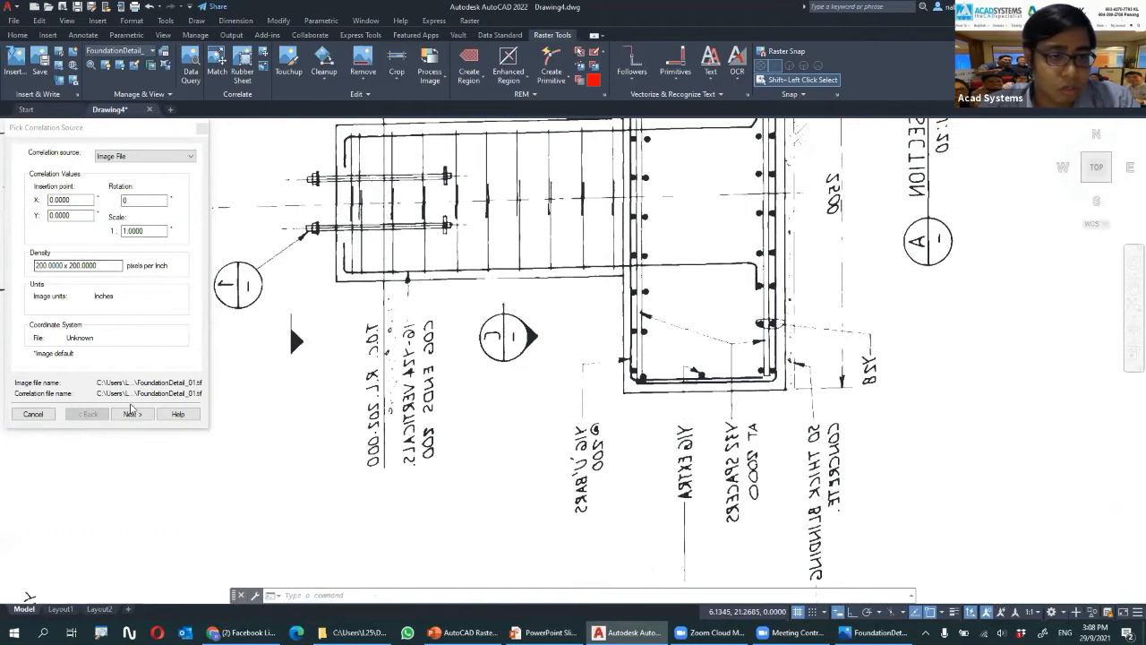
Finish inserting the foundation image with rotation -90, insertion point 0,0,0, scale 1 and inches
{"action": "left_click", "coordinate": [133, 415]}
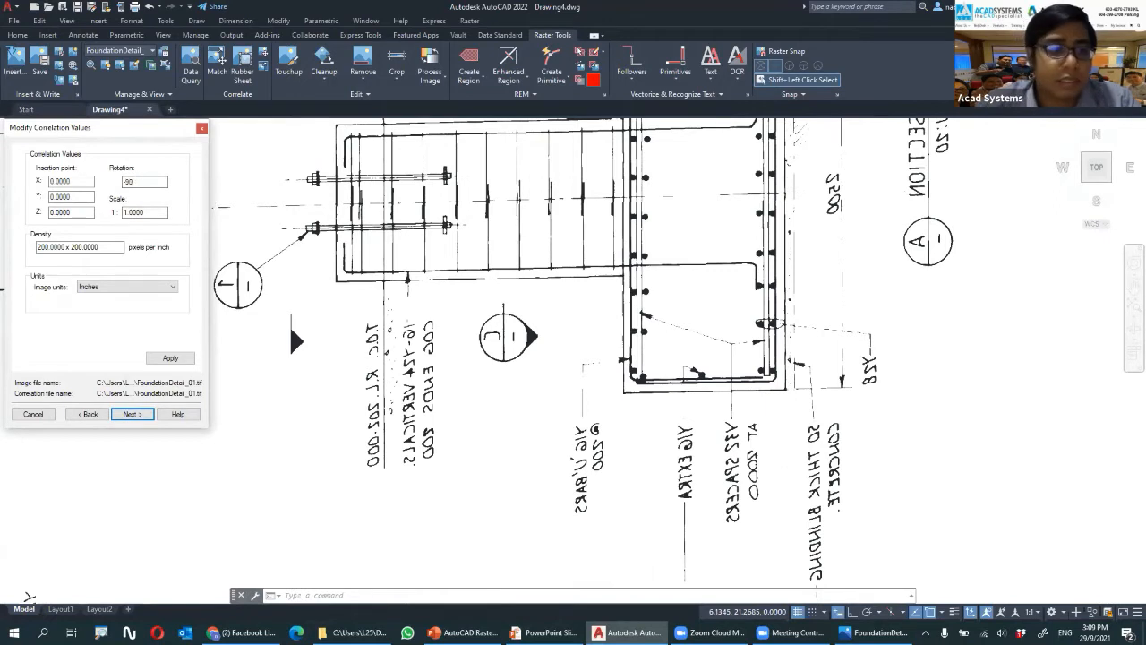
{"action": "left_click", "coordinate": [145, 211]}
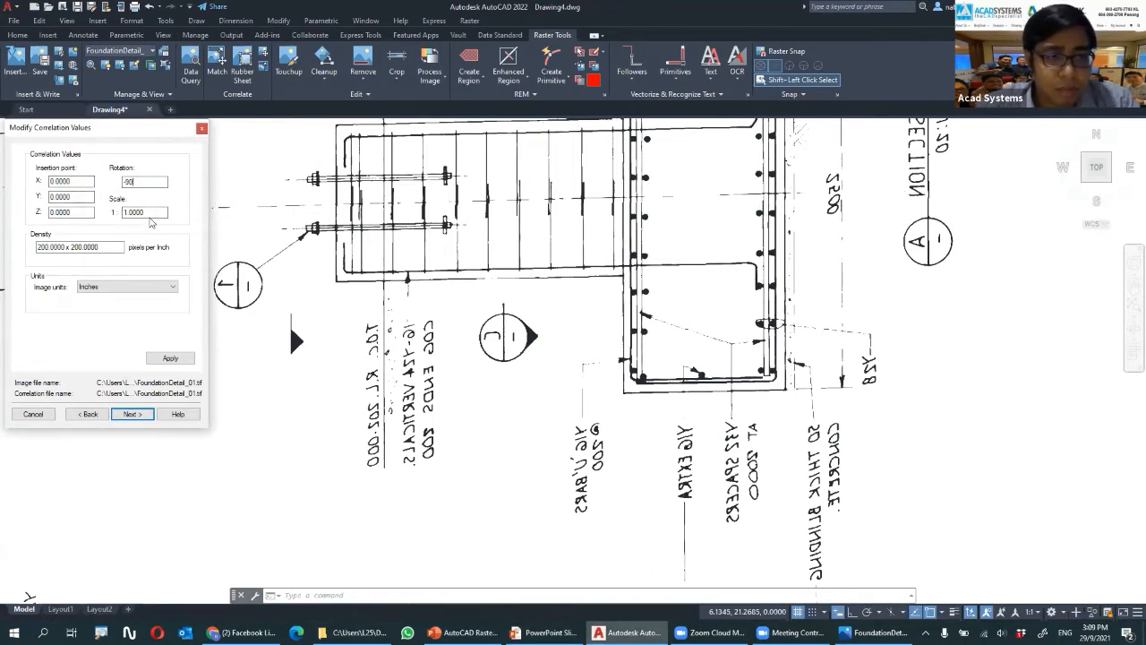
{"action": "left_click", "coordinate": [131, 414]}
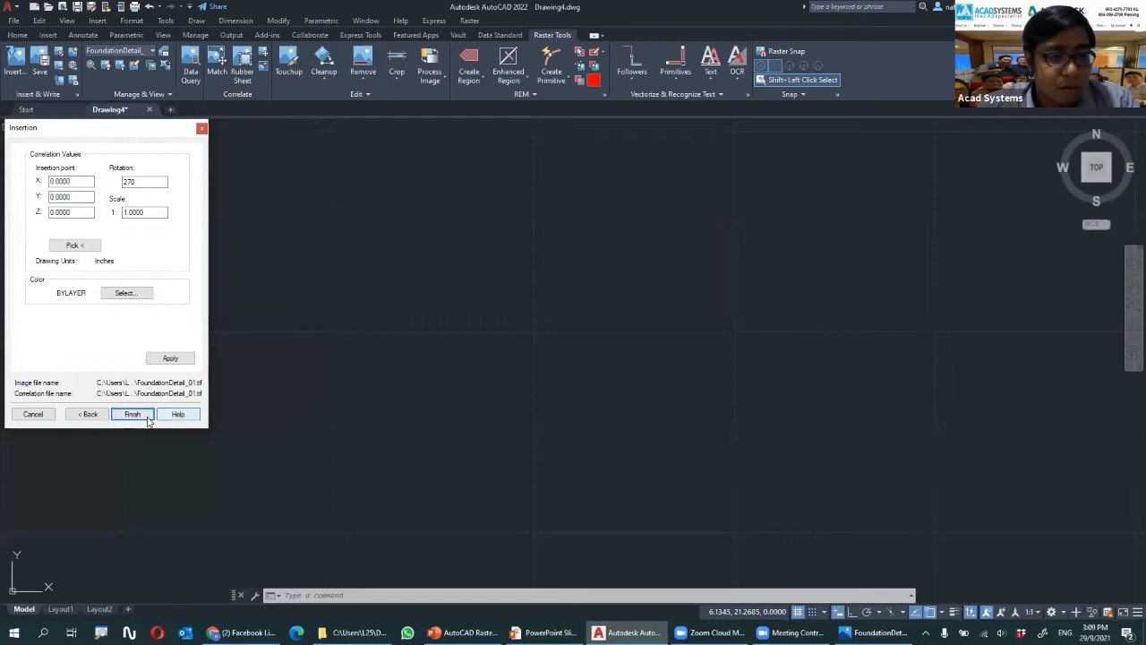
{"action": "left_click", "coordinate": [133, 414]}
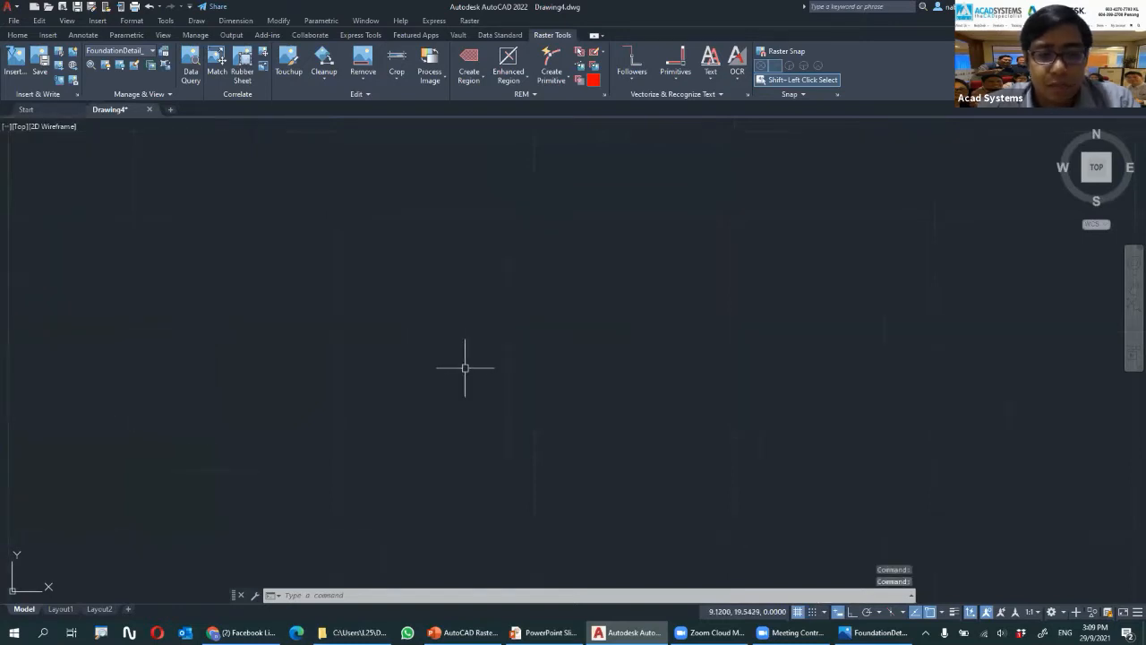
Examine the lettering and stray specks around the Section D label of the rotated foundation image
{"action": "scroll", "coordinate": [488, 436], "scroll_direction": "up", "scroll_amount": 5}
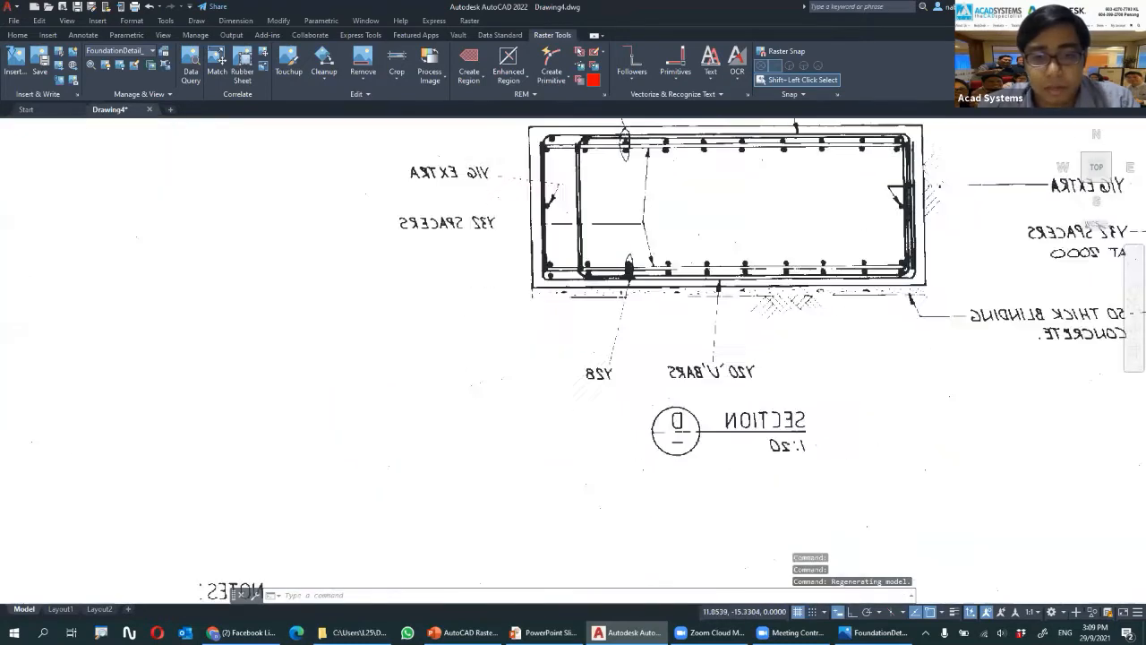
{"action": "scroll", "coordinate": [805, 431], "scroll_direction": "up", "scroll_amount": 1}
{"action": "scroll", "coordinate": [745, 399], "scroll_direction": "up", "scroll_amount": 2}
{"action": "scroll", "coordinate": [737, 400], "scroll_direction": "down", "scroll_amount": 4}
{"action": "middle_click_drag", "start_coordinate": [736, 401], "coordinate": [598, 325]}
{"action": "scroll", "coordinate": [602, 323], "scroll_direction": "up", "scroll_amount": 4}
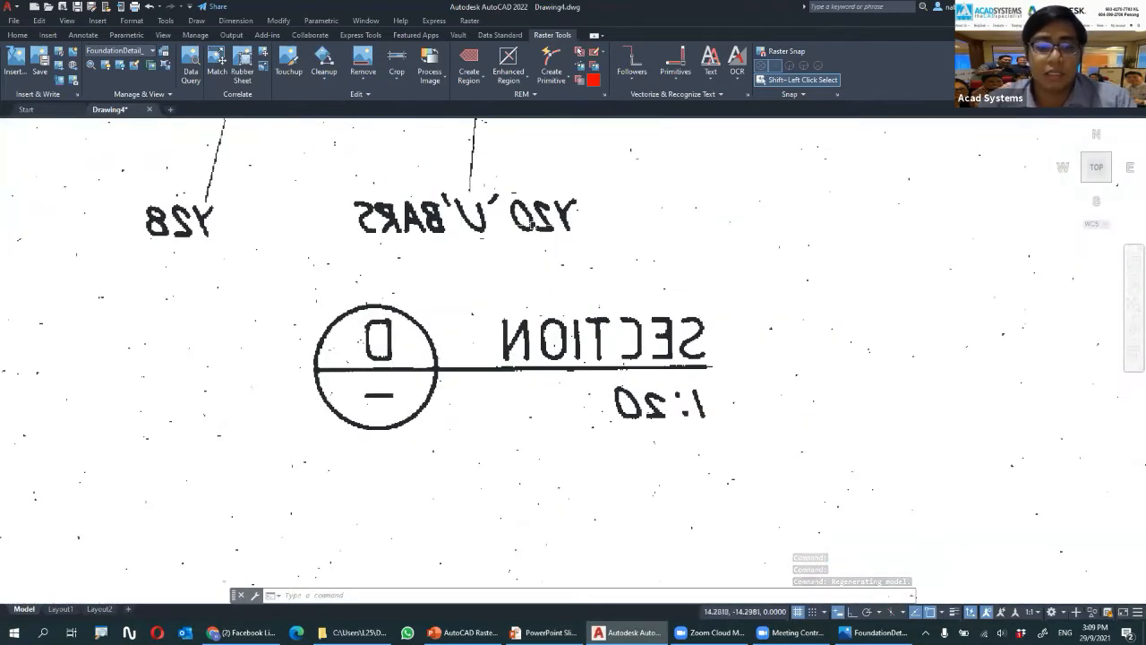
{"action": "scroll", "coordinate": [498, 261], "scroll_direction": "down", "scroll_amount": 4}
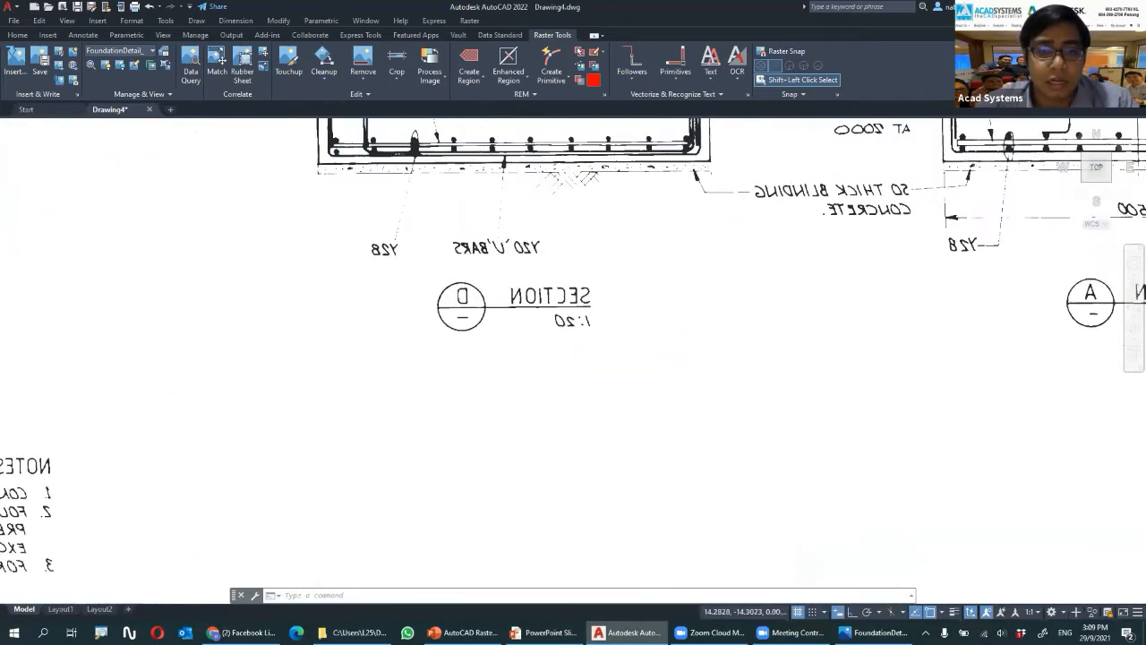
{"action": "scroll", "coordinate": [498, 261], "scroll_direction": "up", "scroll_amount": 2}
{"action": "scroll", "coordinate": [589, 220], "scroll_direction": "down", "scroll_amount": 4}
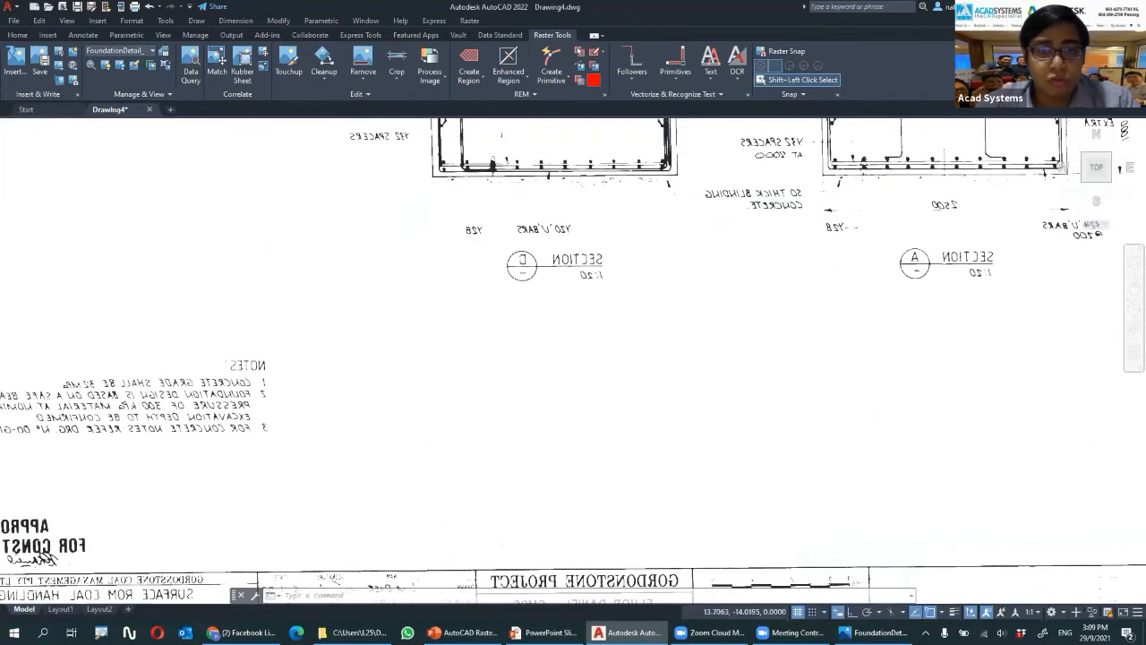
{"action": "middle_click_drag", "start_coordinate": [575, 238], "coordinate": [565, 301]}
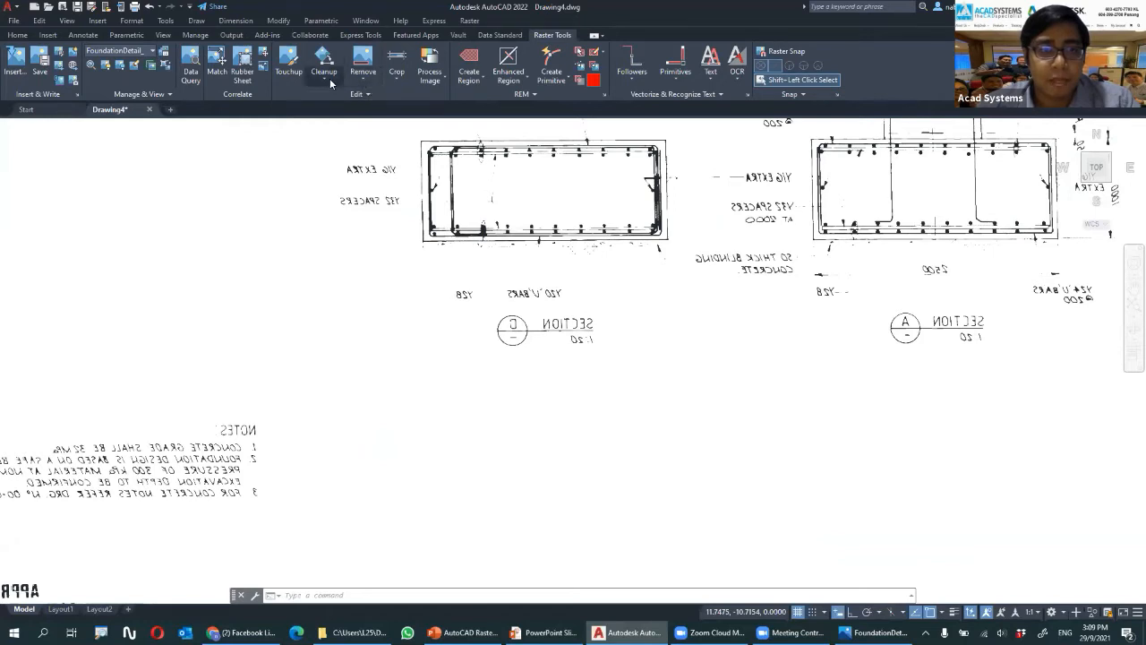
Mirror the foundation image from top to bottom
{"action": "left_click", "coordinate": [328, 77]}
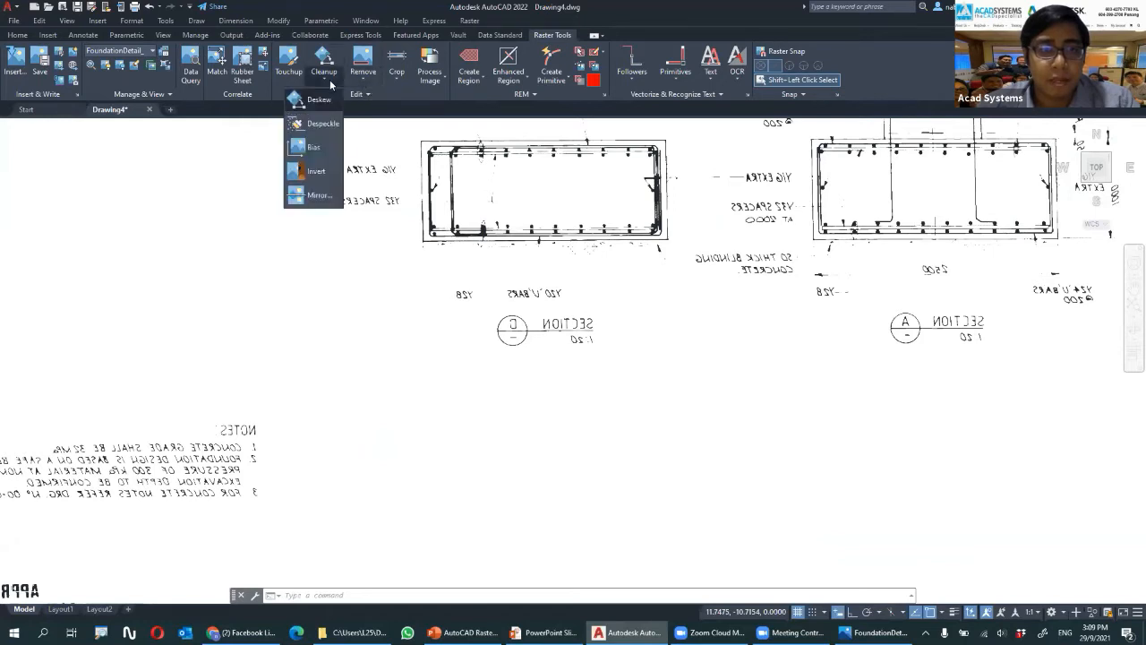
{"action": "left_click", "coordinate": [320, 196]}
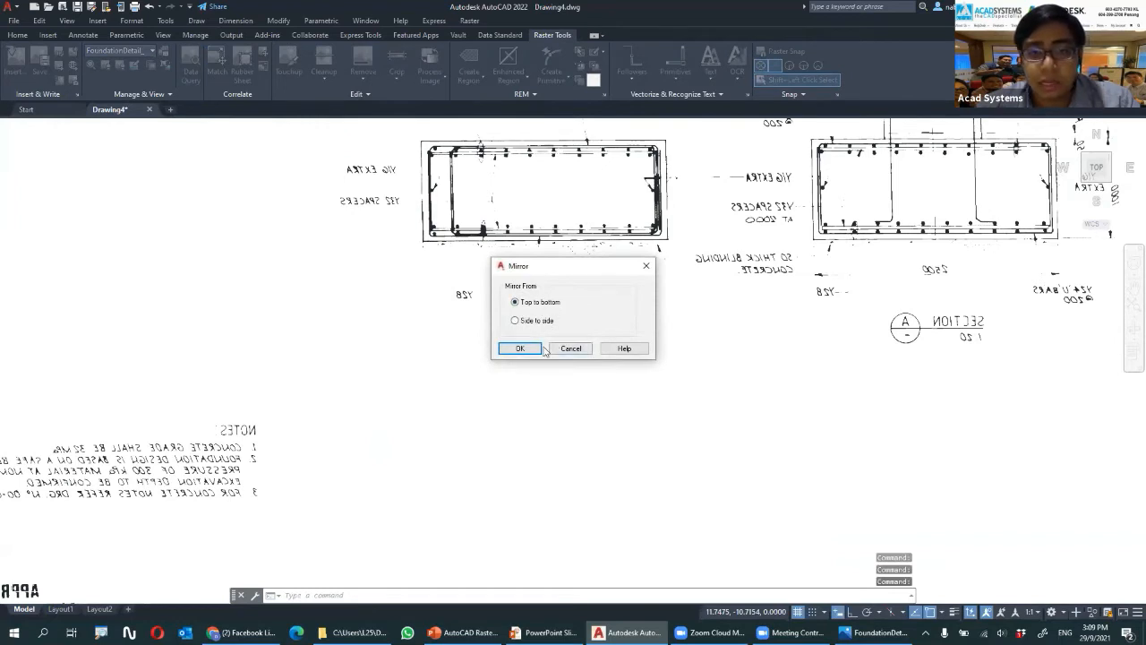
{"action": "left_click", "coordinate": [538, 349]}
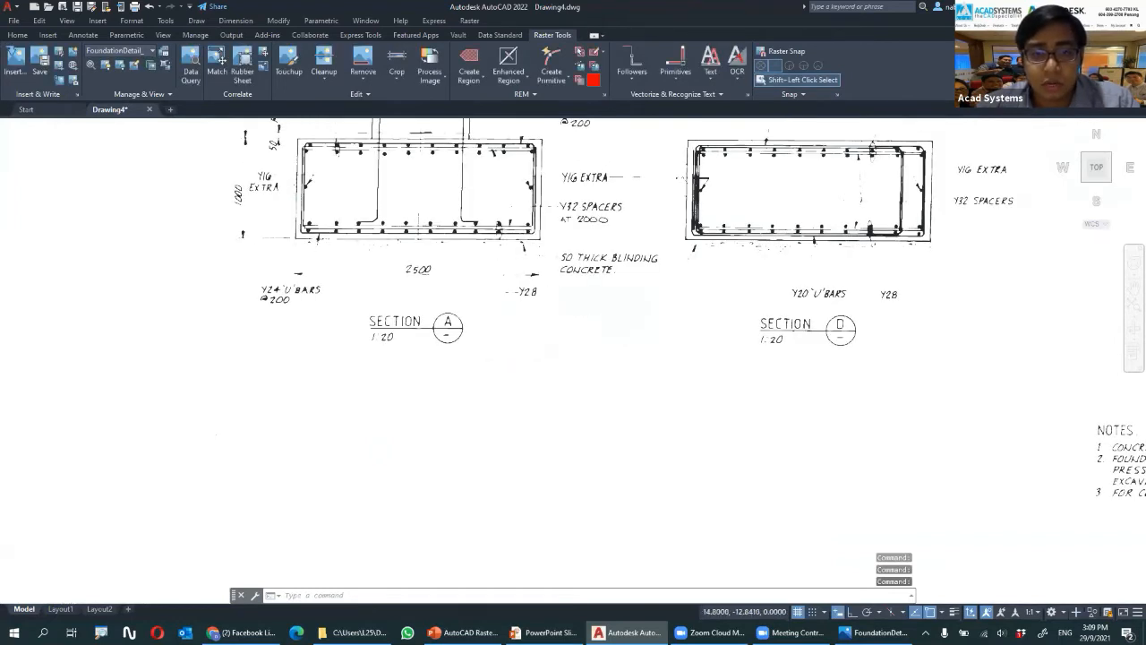
Check the mirrored foundation image's lettering and change its color depth to Indexedcolor
{"action": "scroll", "coordinate": [590, 257], "scroll_direction": "up", "scroll_amount": 5}
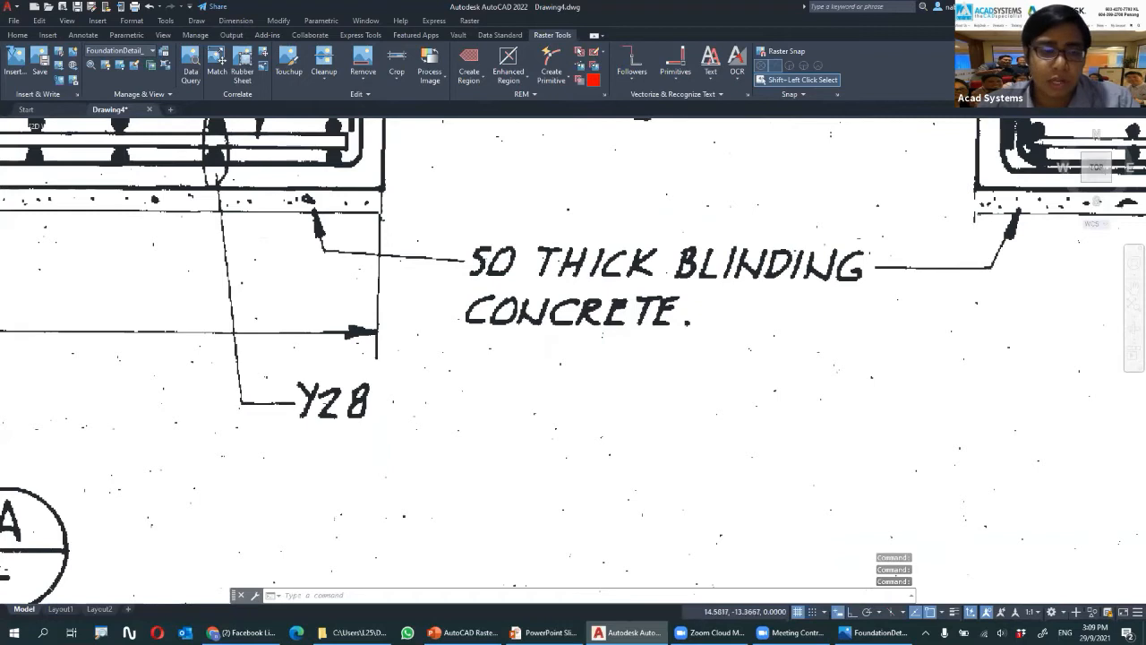
{"action": "scroll", "coordinate": [475, 346], "scroll_direction": "down", "scroll_amount": 5}
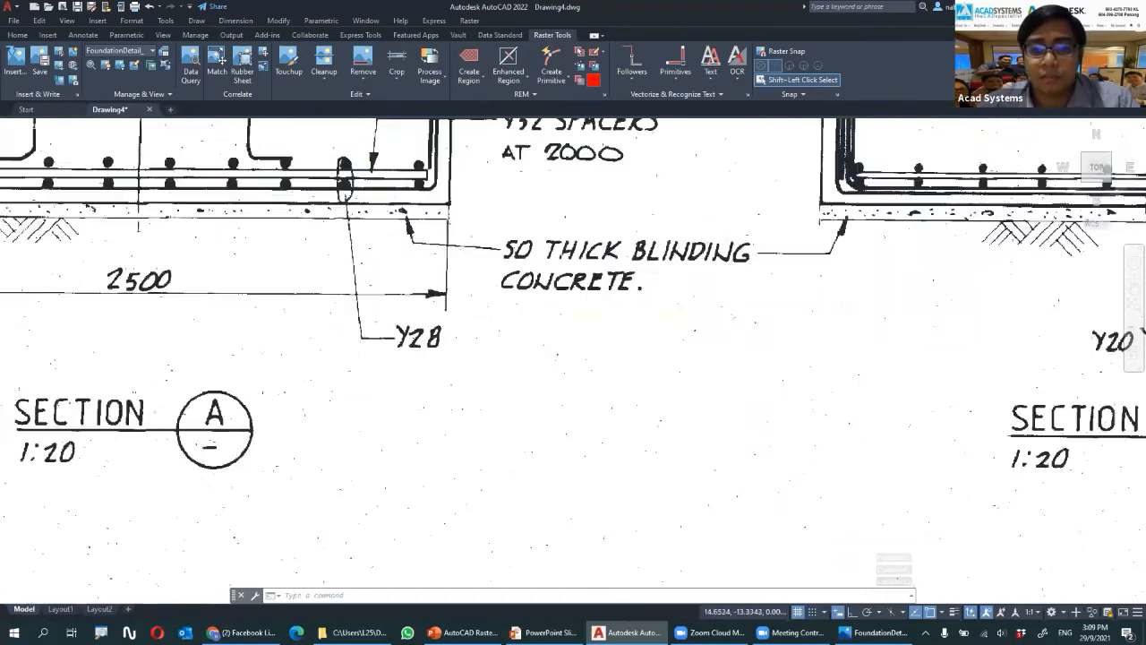
{"action": "scroll", "coordinate": [492, 323], "scroll_direction": "down", "scroll_amount": 4}
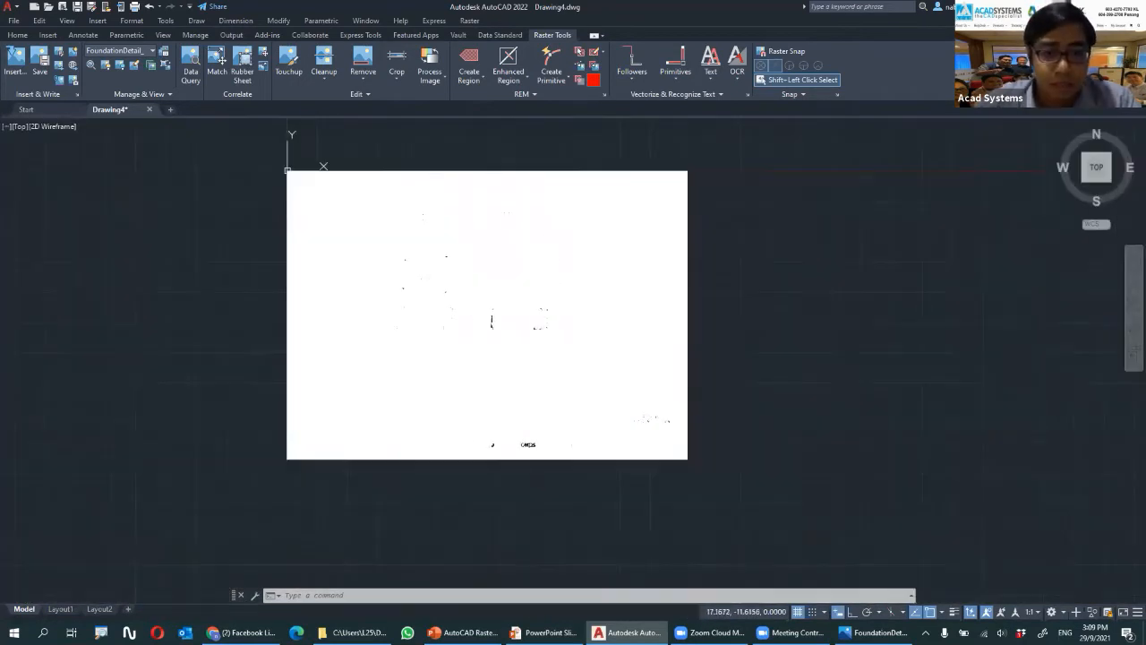
{"action": "scroll", "coordinate": [481, 298], "scroll_direction": "up", "scroll_amount": 4}
{"action": "scroll", "coordinate": [460, 300], "scroll_direction": "up", "scroll_amount": 2}
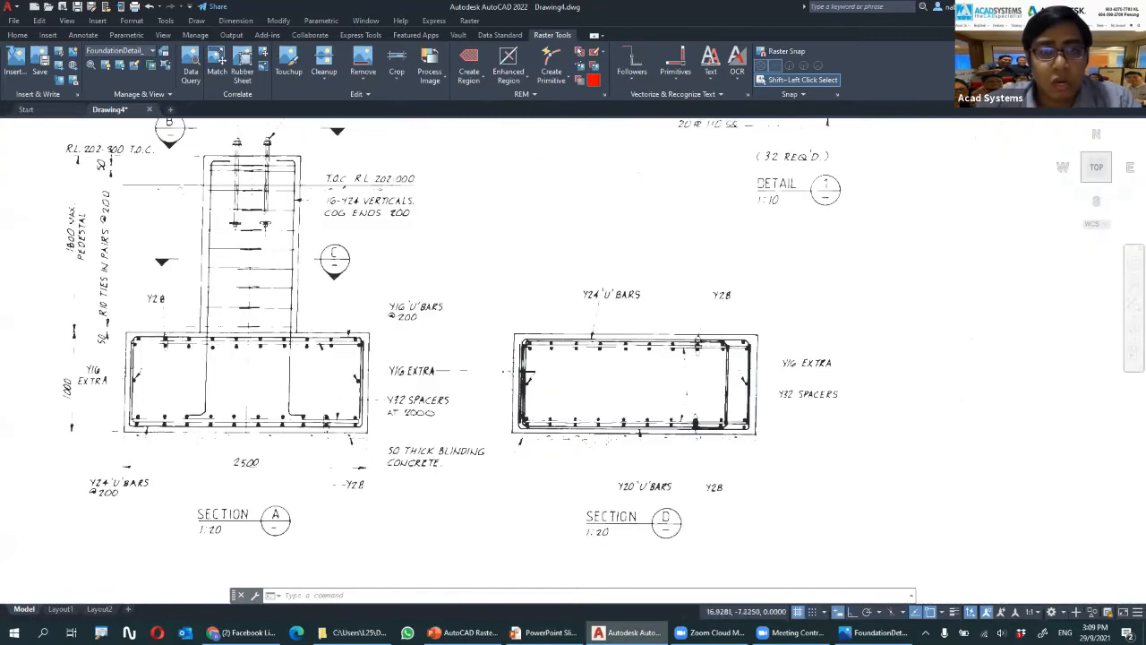
{"action": "left_click", "coordinate": [440, 82]}
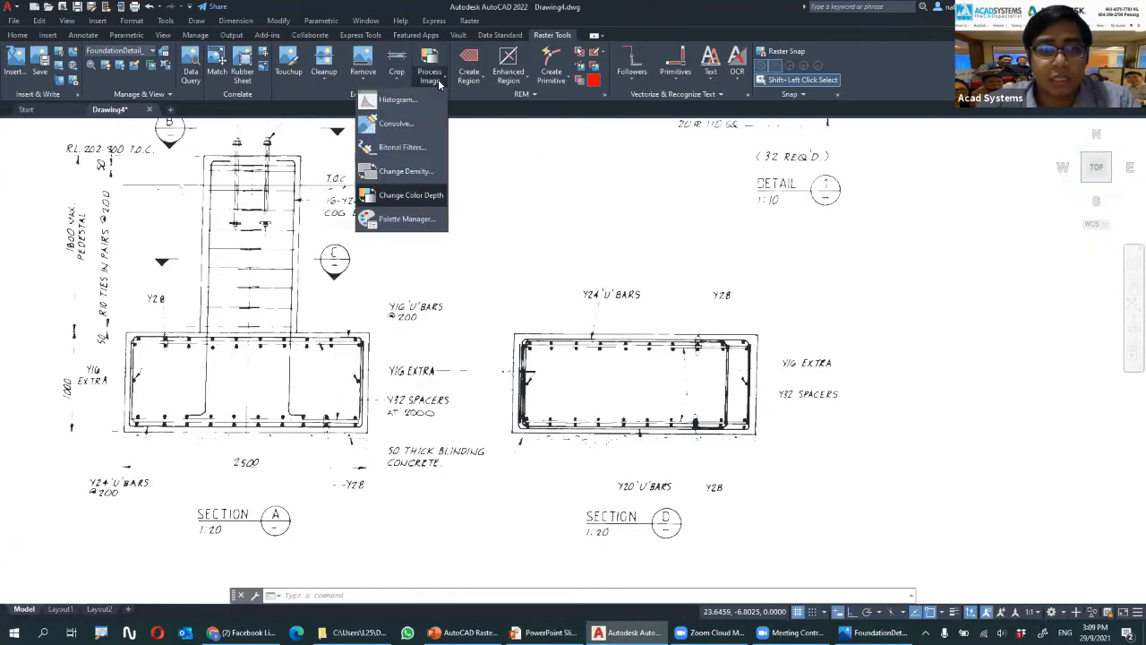
{"action": "left_click", "coordinate": [426, 197]}
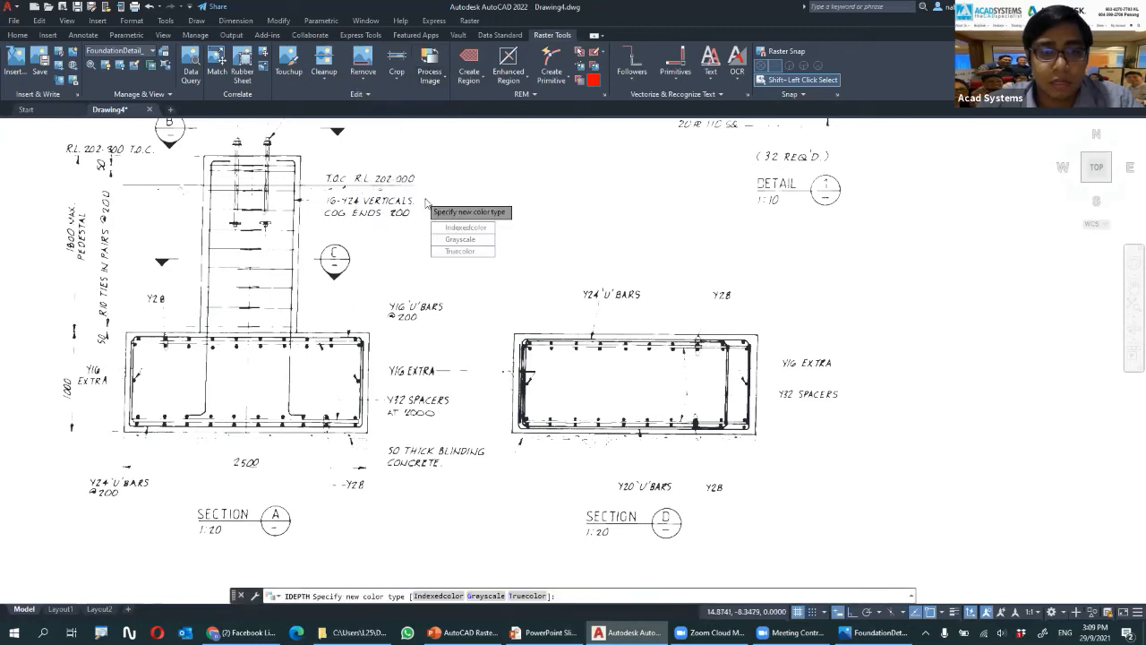
{"action": "left_click", "coordinate": [466, 227]}
Change the color depth of the foundation image back to Bitonal and look over the whole sheet
{"action": "left_click", "coordinate": [430, 81]}
{"action": "left_click", "coordinate": [432, 199]}
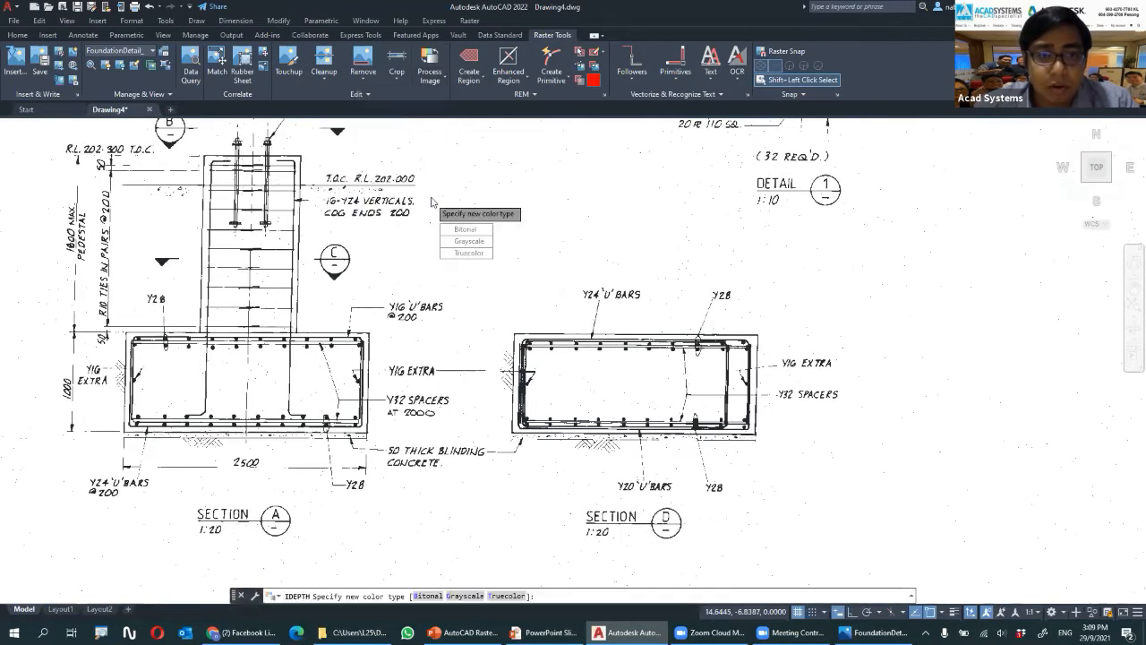
{"action": "left_click", "coordinate": [475, 229]}
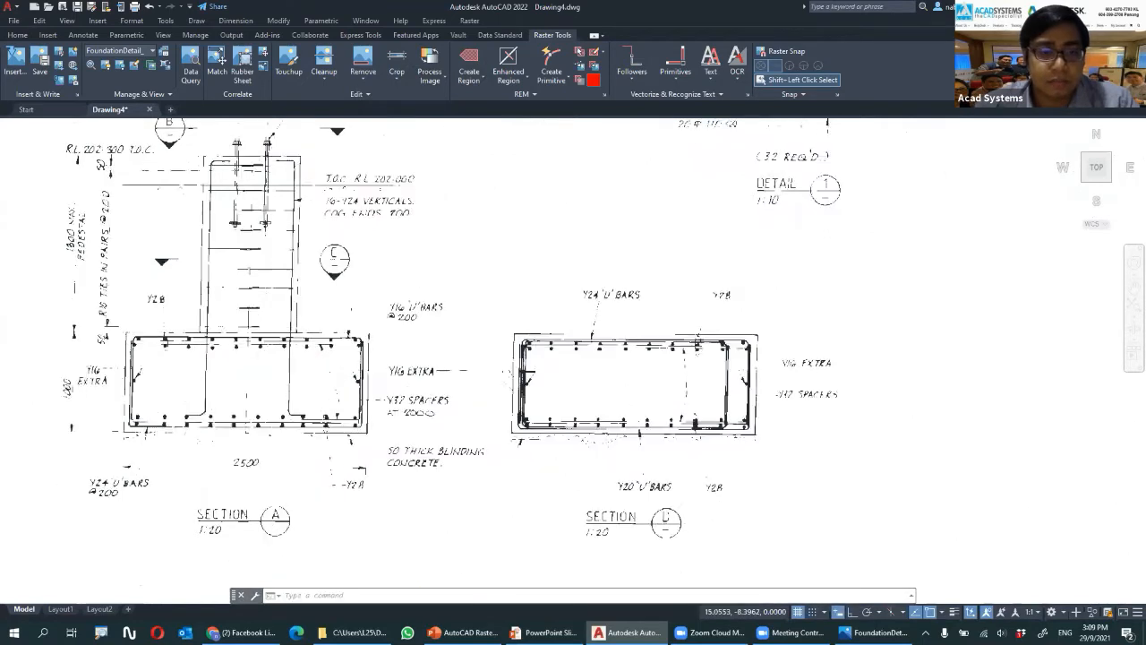
{"action": "scroll", "coordinate": [497, 280], "scroll_direction": "down", "scroll_amount": 5}
{"action": "middle_click_drag", "start_coordinate": [497, 280], "coordinate": [702, 407]}
{"action": "scroll", "coordinate": [586, 269], "scroll_direction": "up", "scroll_amount": 8}
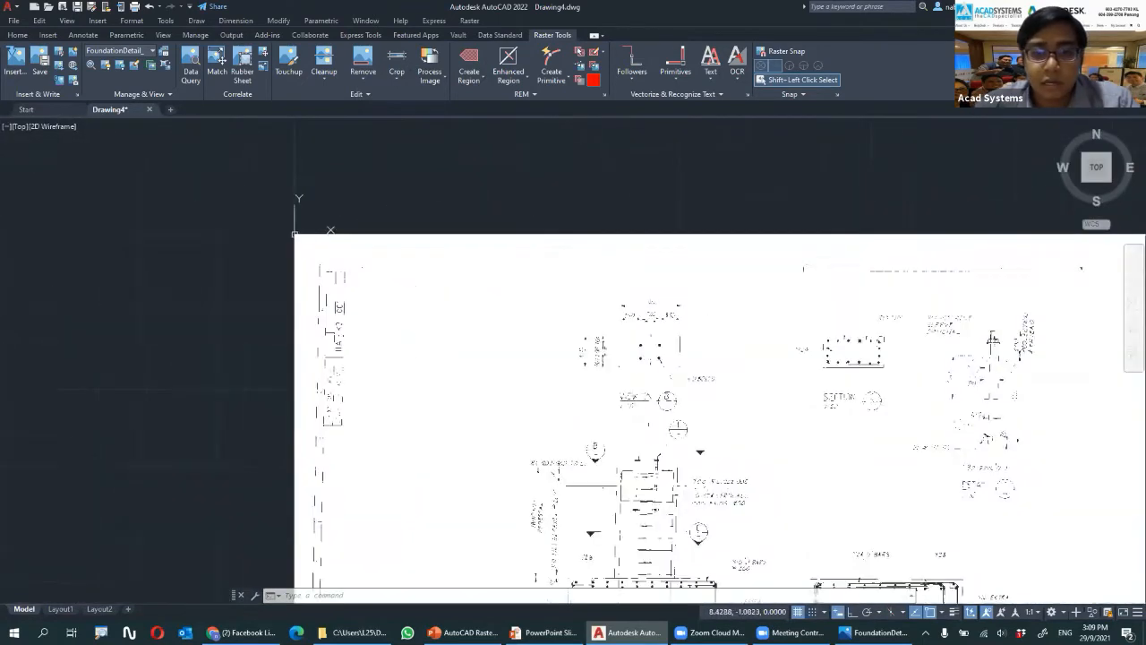
Examine the section details, lettering and border lines of the bitonal foundation image
{"action": "scroll", "coordinate": [588, 267], "scroll_direction": "down", "scroll_amount": 4}
{"action": "middle_click_drag", "start_coordinate": [243, 238], "coordinate": [433, 239]}
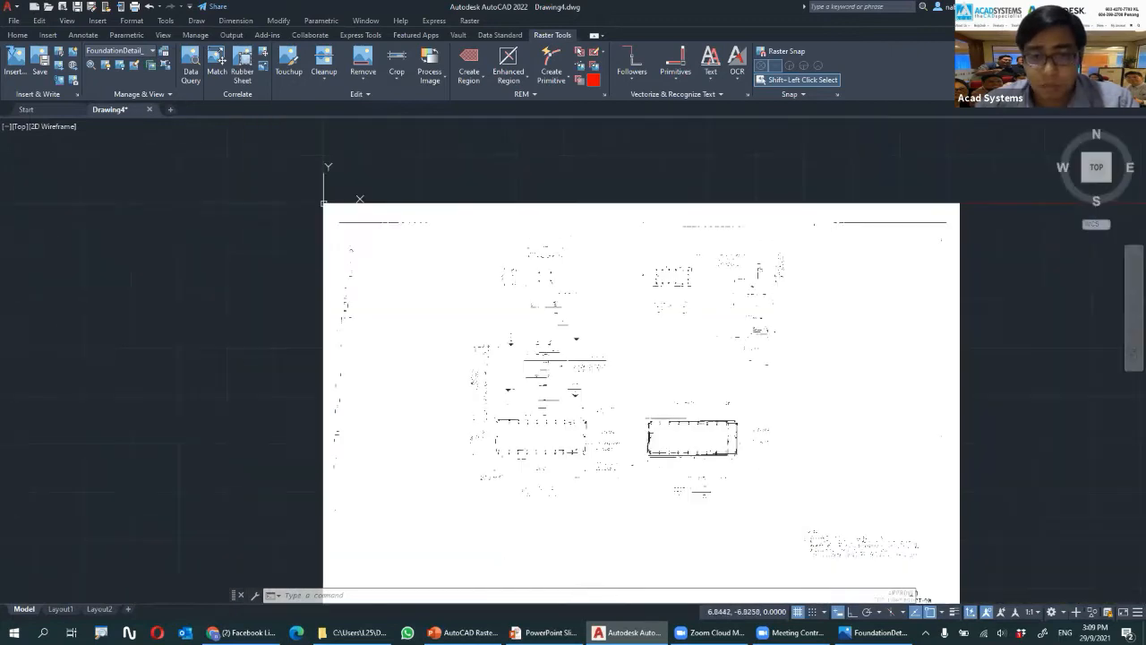
{"action": "scroll", "coordinate": [721, 425], "scroll_direction": "down", "scroll_amount": 2}
{"action": "scroll", "coordinate": [721, 425], "scroll_direction": "up", "scroll_amount": 11}
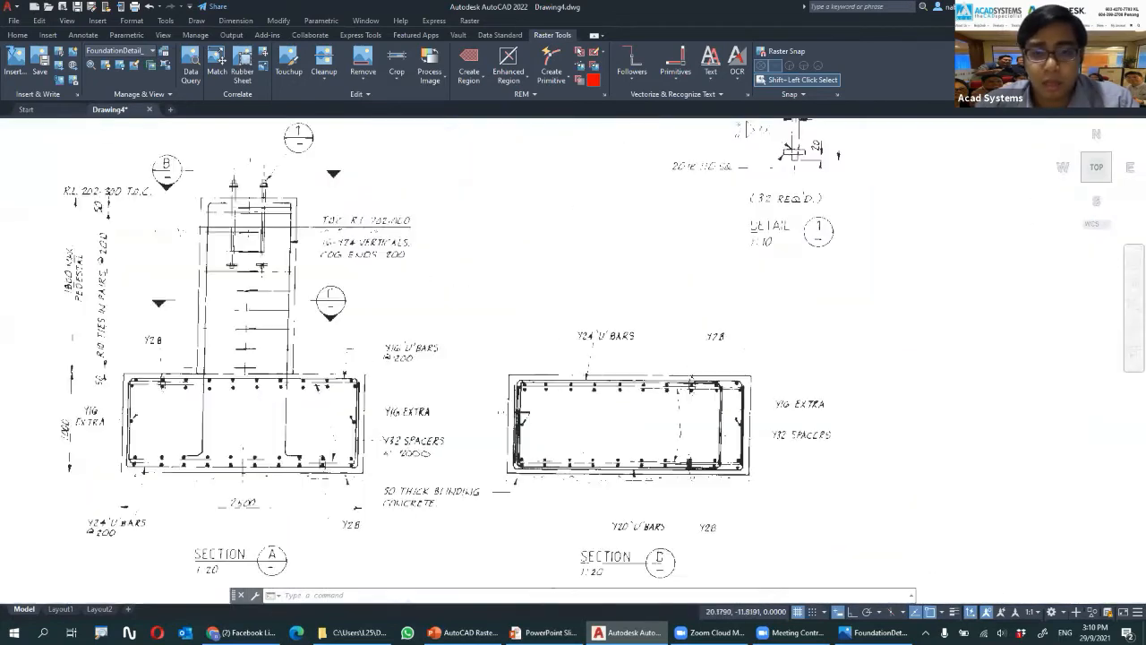
{"action": "scroll", "coordinate": [756, 395], "scroll_direction": "down", "scroll_amount": 5}
{"action": "middle_click_drag", "start_coordinate": [758, 395], "coordinate": [224, 322]}
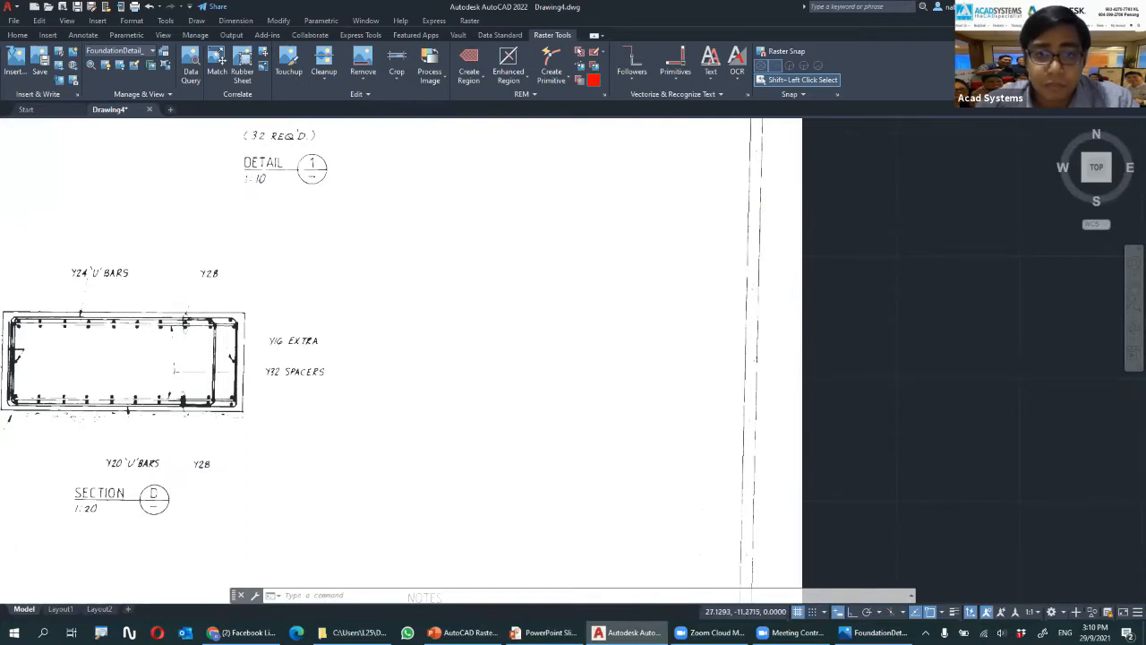
{"action": "scroll", "coordinate": [771, 374], "scroll_direction": "down", "scroll_amount": 3}
{"action": "middle_click_drag", "start_coordinate": [284, 142], "coordinate": [599, 154]}
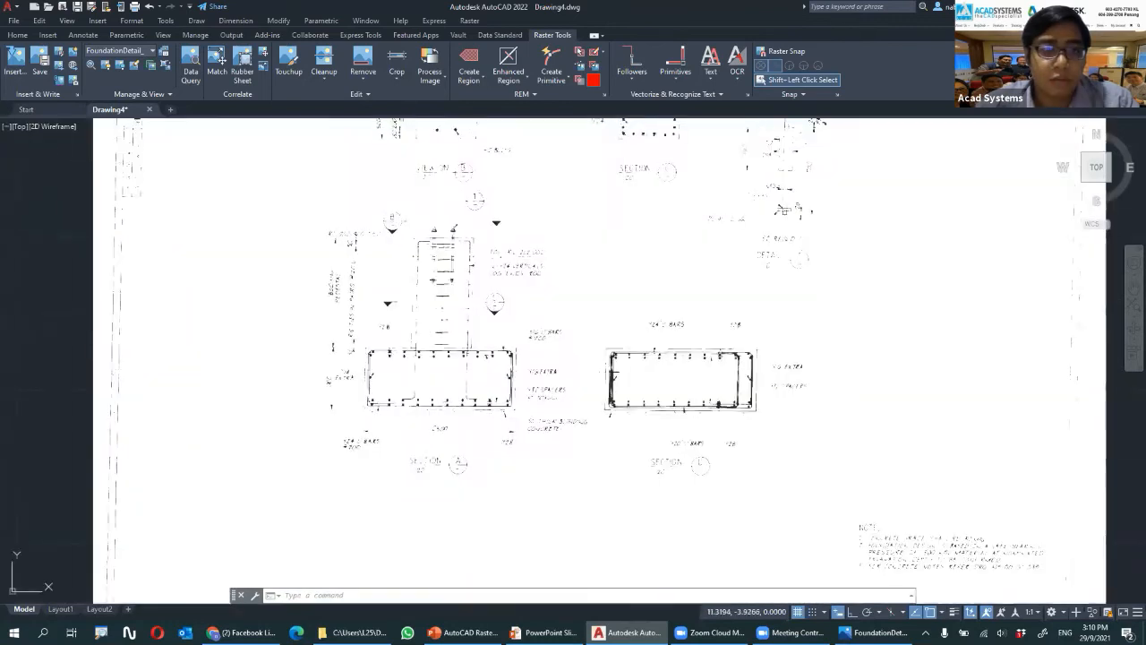
Invert the foundation image and check the specks beside its left border by toggling the grid display off and on
{"action": "left_click", "coordinate": [326, 81]}
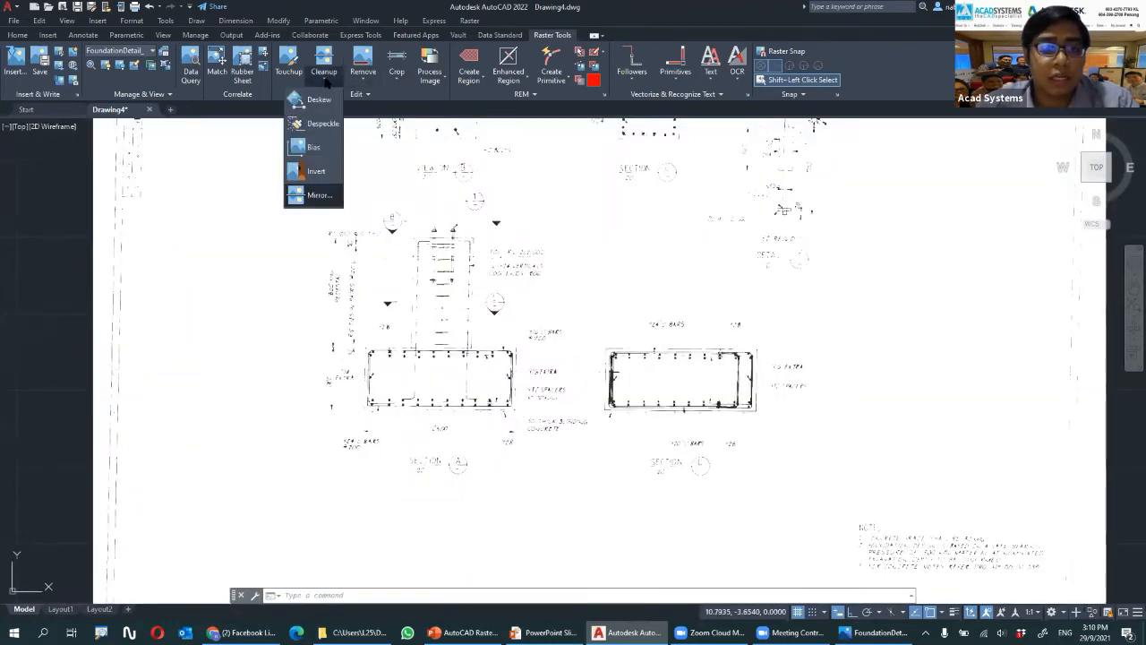
{"action": "left_click", "coordinate": [318, 172]}
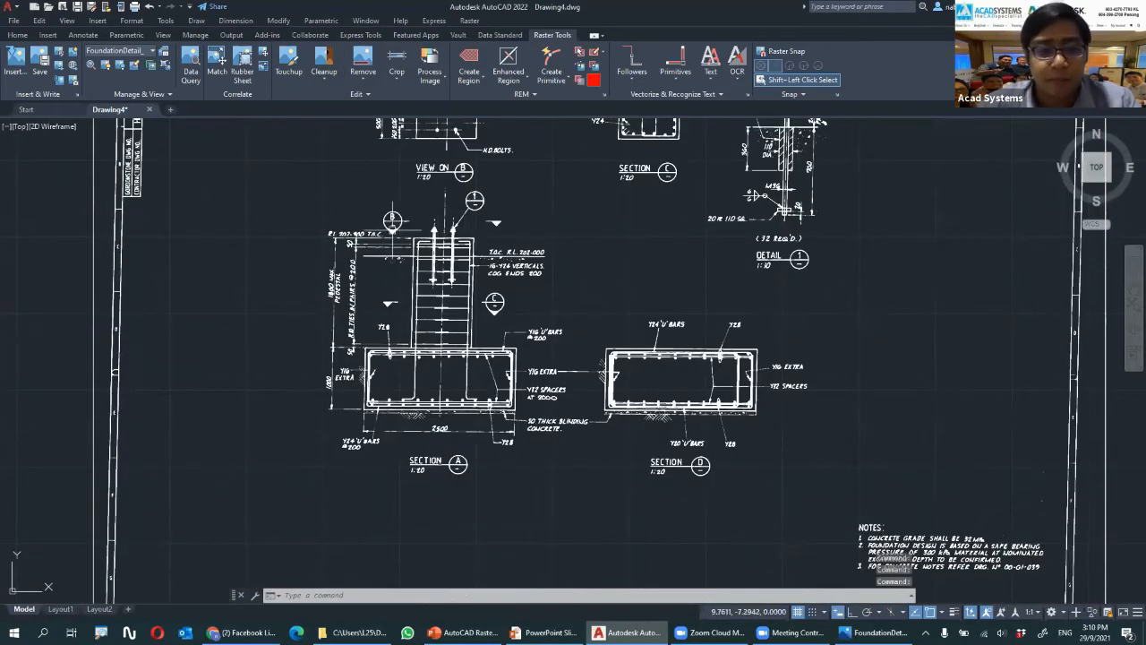
{"action": "mouse_move", "coordinate": [257, 229]}
{"action": "middle_mouse_down"}
{"action": "mouse_move", "coordinate": [383, 256]}
{"action": "mouse_move", "coordinate": [425, 240]}
{"action": "middle_mouse_up"}
{"action": "scroll", "coordinate": [447, 249], "scroll_direction": "up", "scroll_amount": 7}
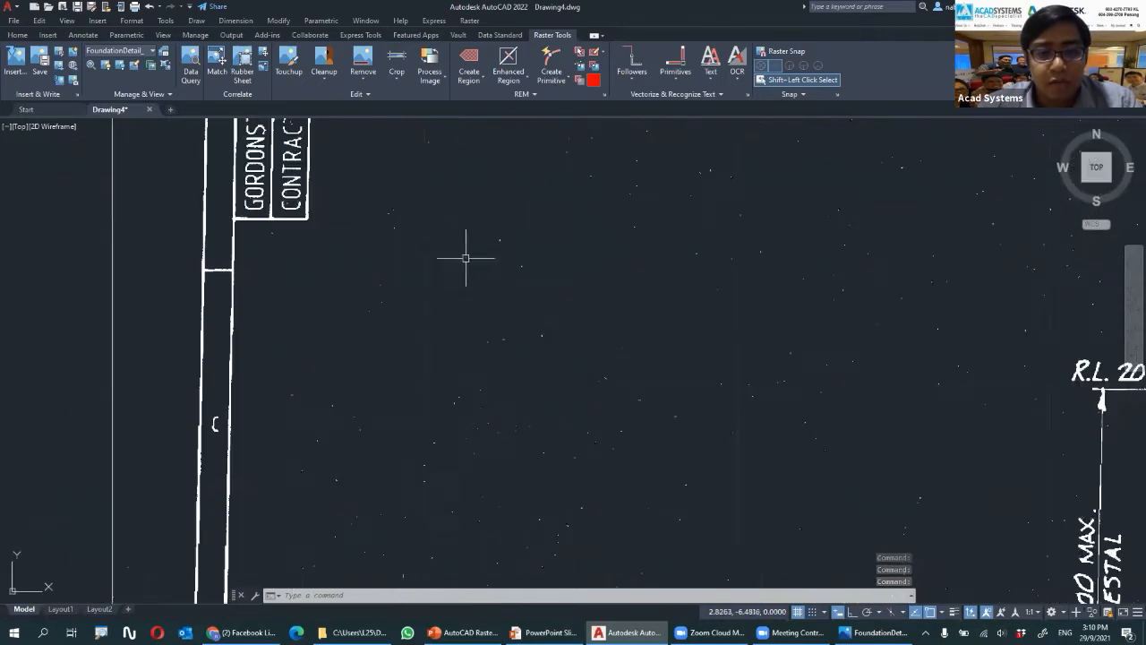
{"action": "scroll", "coordinate": [430, 249], "scroll_direction": "down", "scroll_amount": 2}
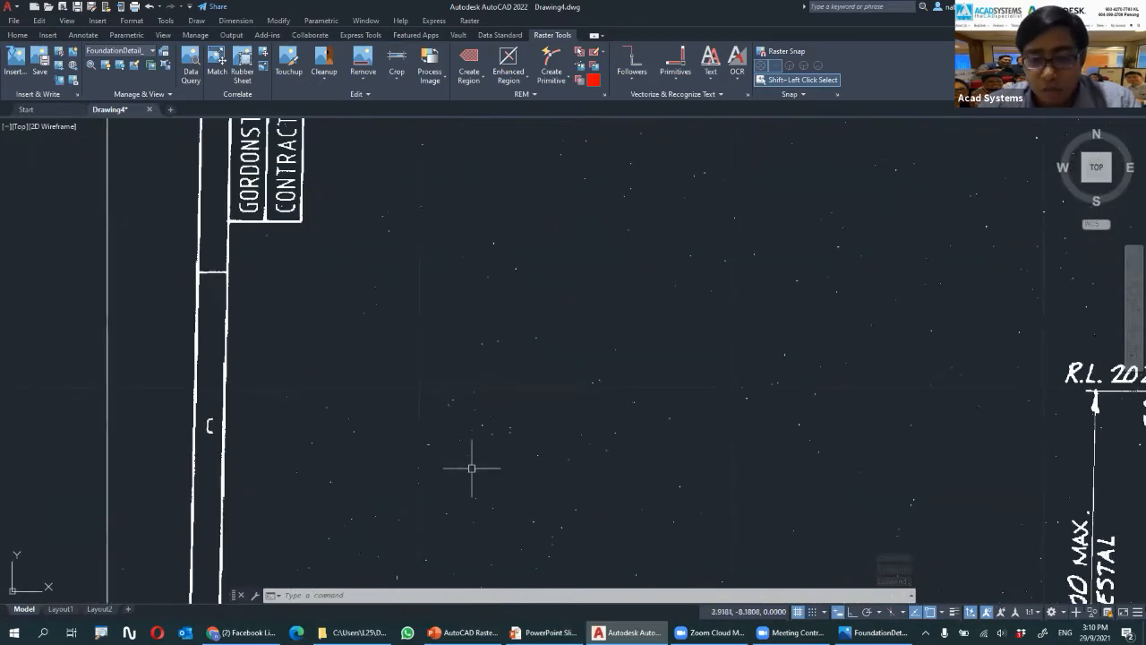
{"action": "left_click", "coordinate": [798, 612]}
{"action": "left_click", "coordinate": [798, 612]}
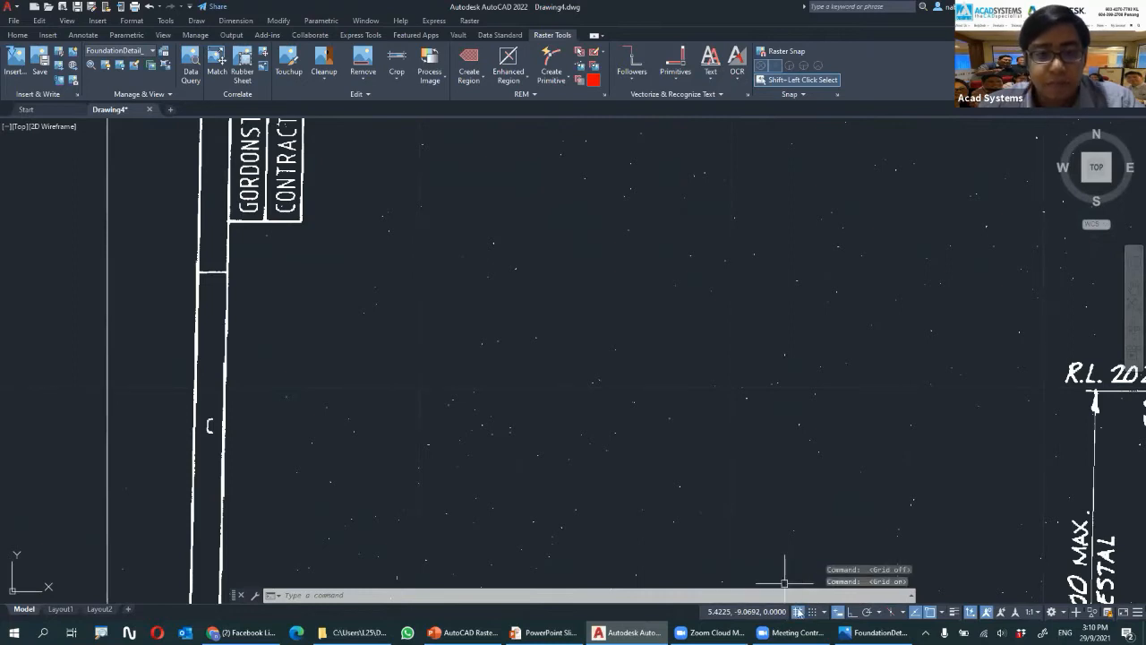
Look over the whole inverted foundation sheet, checking its border alignment and the stray specks between the details
{"action": "scroll", "coordinate": [736, 427], "scroll_direction": "down", "scroll_amount": 5}
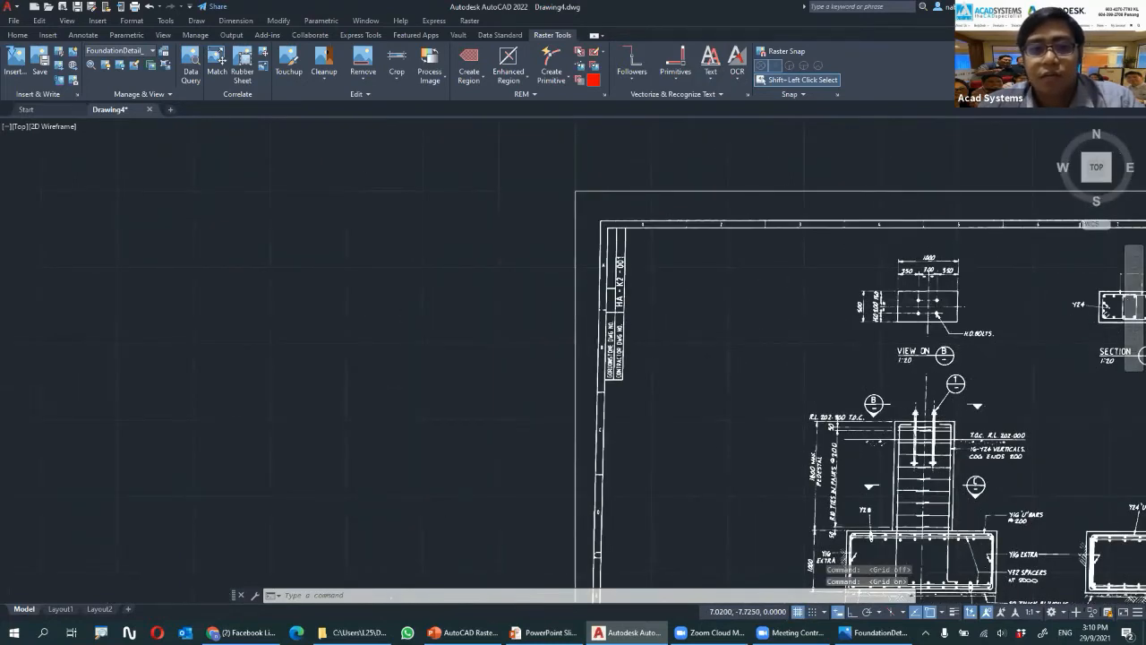
{"action": "scroll", "coordinate": [794, 422], "scroll_direction": "down", "scroll_amount": 2}
{"action": "mouse_move", "coordinate": [812, 421]}
{"action": "middle_mouse_down"}
{"action": "mouse_move", "coordinate": [302, 185]}
{"action": "mouse_move", "coordinate": [343, 300]}
{"action": "middle_mouse_up"}
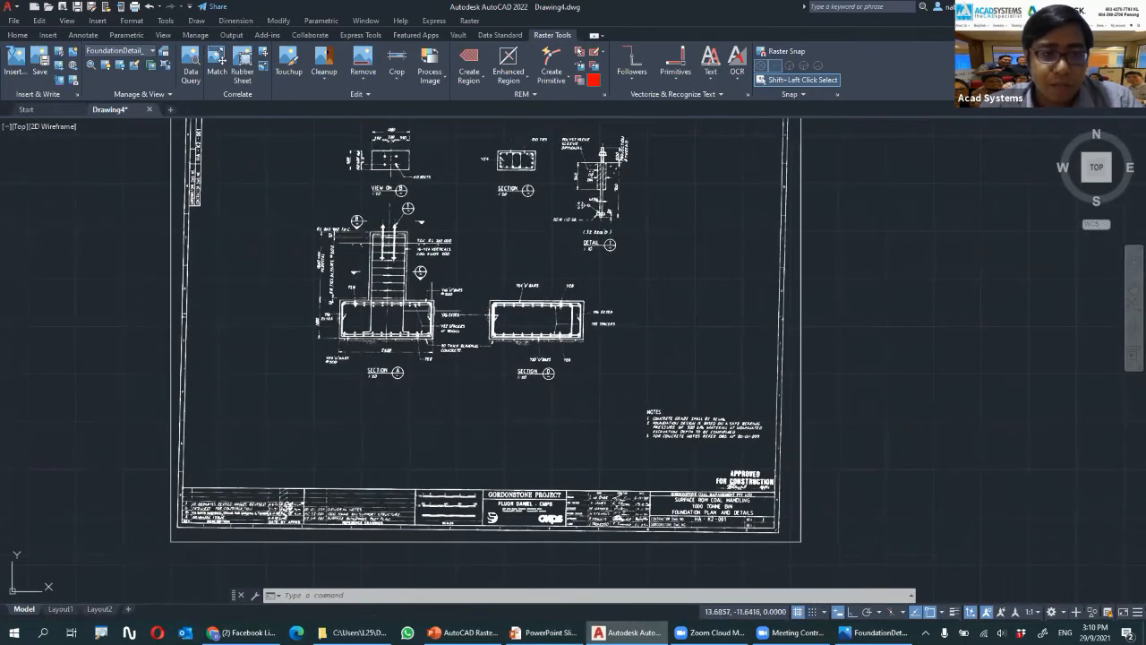
{"action": "middle_click_drag", "start_coordinate": [385, 329], "coordinate": [393, 375]}
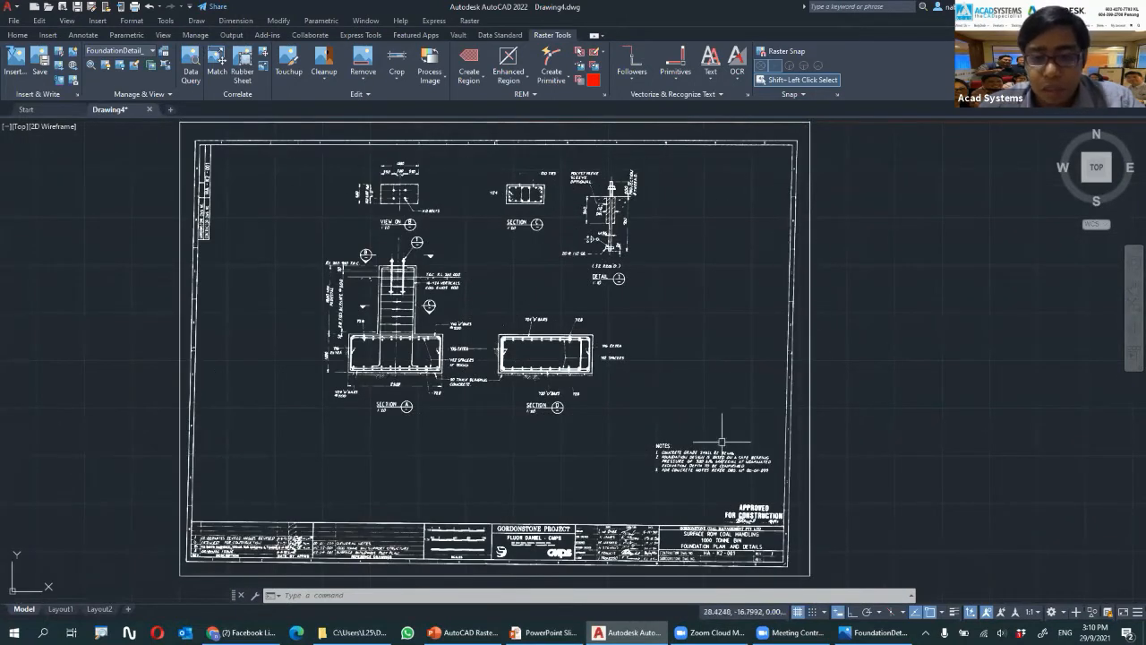
{"action": "middle_click_drag", "start_coordinate": [419, 337], "coordinate": [571, 419]}
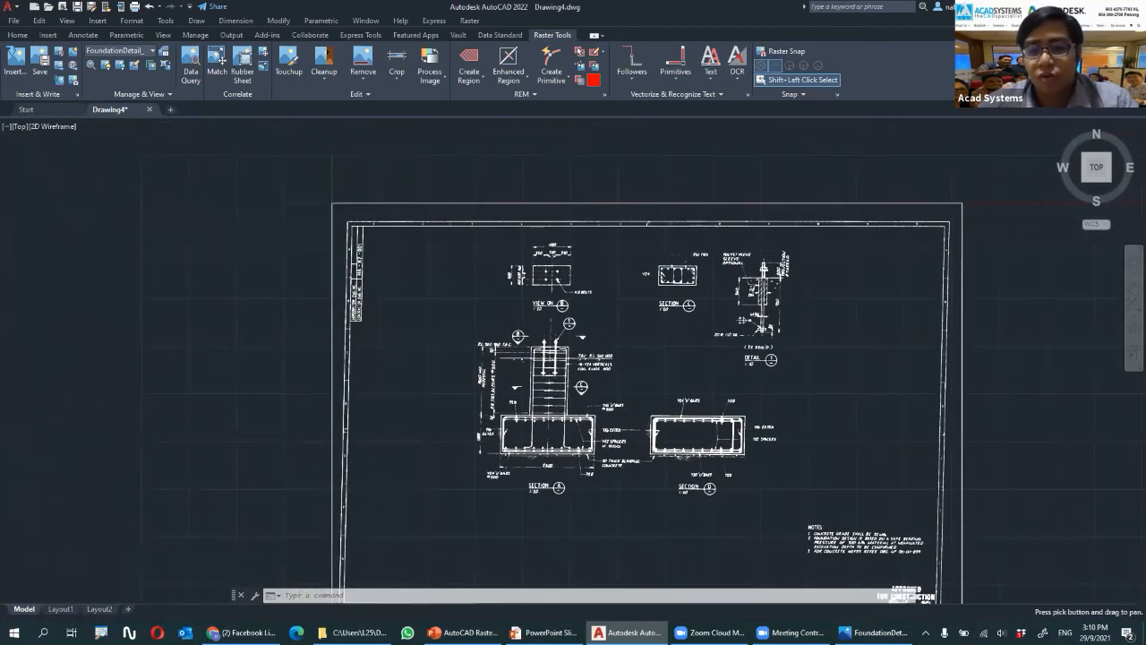
{"action": "scroll", "coordinate": [391, 320], "scroll_direction": "up", "scroll_amount": 6}
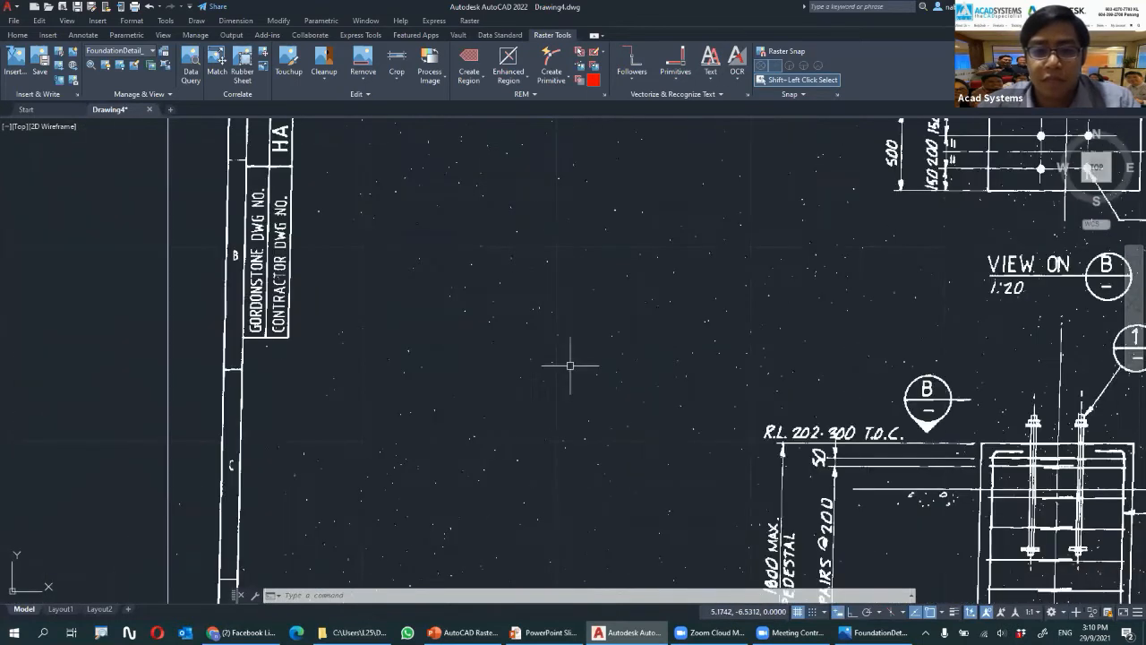
{"action": "scroll", "coordinate": [586, 317], "scroll_direction": "down", "scroll_amount": 6}
{"action": "scroll", "coordinate": [593, 314], "scroll_direction": "down", "scroll_amount": 2}
{"action": "mouse_move", "coordinate": [619, 328]}
{"action": "middle_mouse_down"}
{"action": "mouse_move", "coordinate": [305, 224]}
{"action": "mouse_move", "coordinate": [384, 305]}
{"action": "middle_mouse_up"}
{"action": "middle_click_drag", "start_coordinate": [459, 446], "coordinate": [493, 372]}
{"action": "scroll", "coordinate": [376, 479], "scroll_direction": "up", "scroll_amount": 4}
{"action": "scroll", "coordinate": [672, 466], "scroll_direction": "down", "scroll_amount": 2}
{"action": "scroll", "coordinate": [367, 437], "scroll_direction": "down", "scroll_amount": 2}
{"action": "middle_click_drag", "start_coordinate": [368, 437], "coordinate": [335, 474]}
{"action": "middle_click_drag", "start_coordinate": [430, 396], "coordinate": [394, 443]}
Start deskewing the foundation image, with the base point on the outer left border line between zones D and E
{"action": "left_click", "coordinate": [320, 80]}
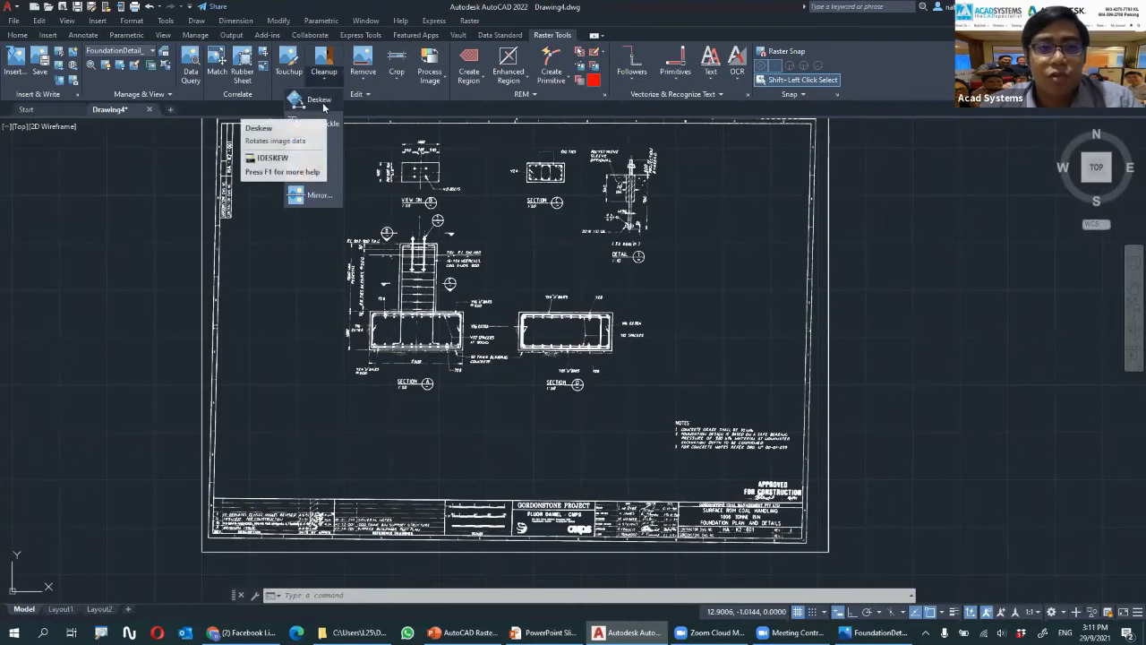
{"action": "left_click", "coordinate": [320, 111]}
{"action": "scroll", "coordinate": [498, 210], "scroll_direction": "down", "scroll_amount": 2}
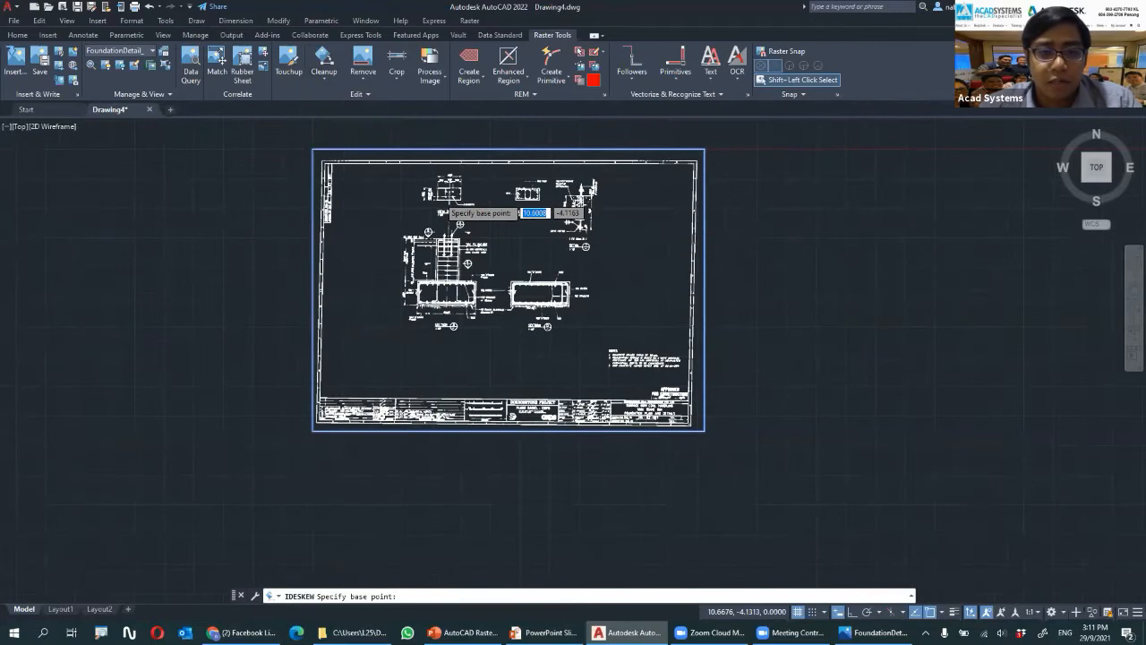
{"action": "scroll", "coordinate": [442, 206], "scroll_direction": "up", "scroll_amount": 2}
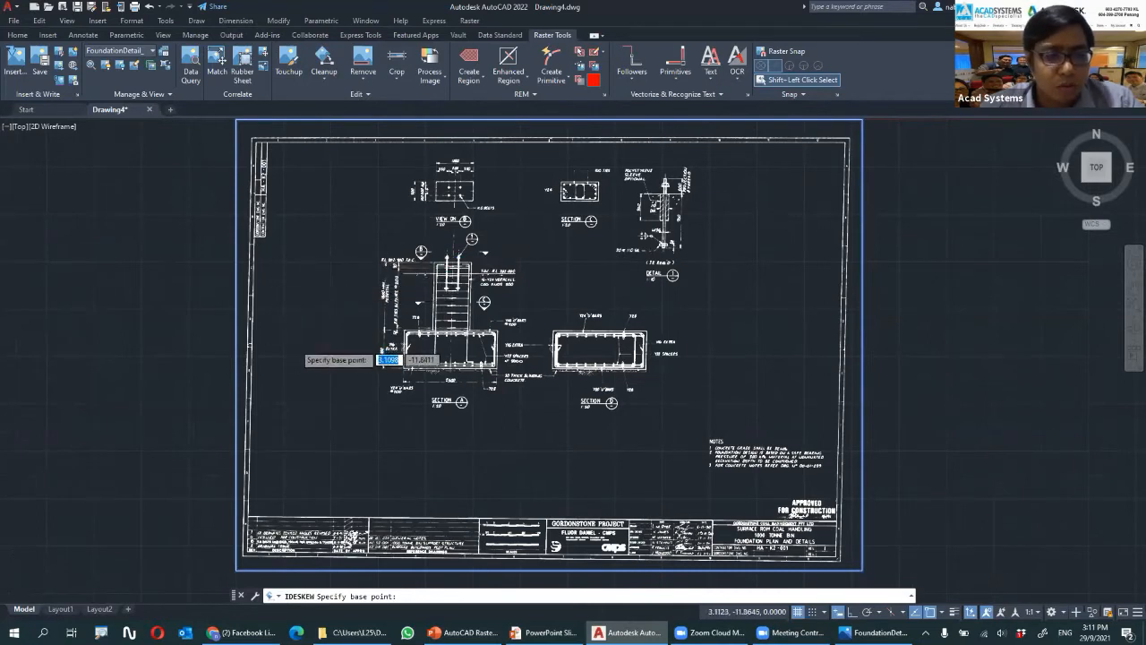
{"action": "scroll", "coordinate": [295, 344], "scroll_direction": "up", "scroll_amount": 6}
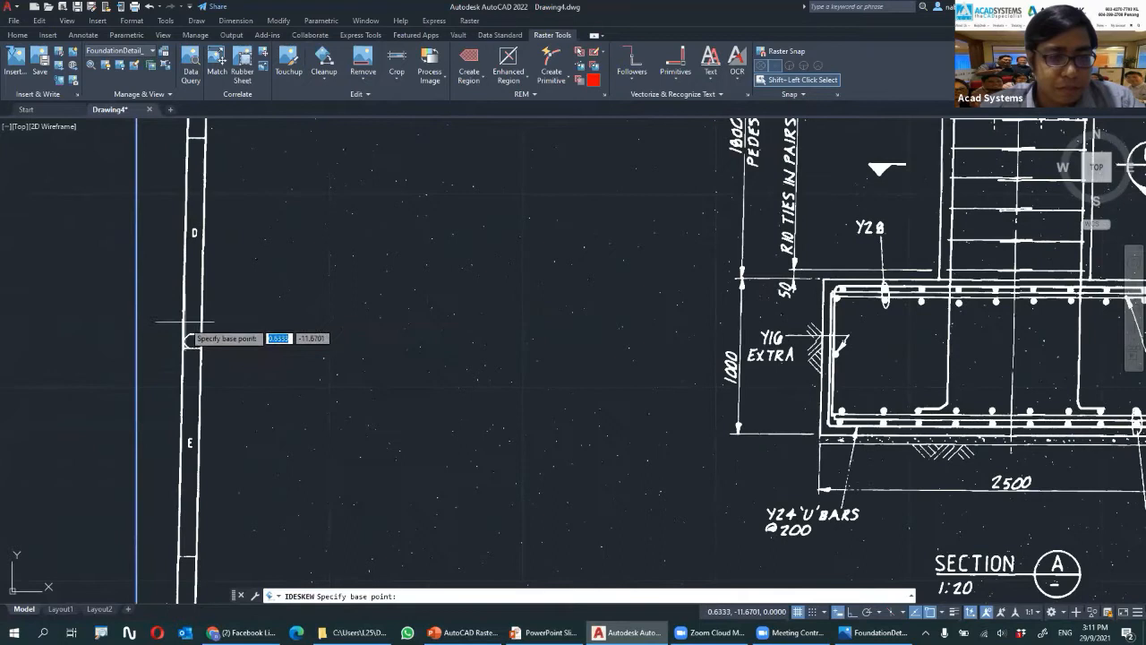
{"action": "left_click", "coordinate": [183, 322]}
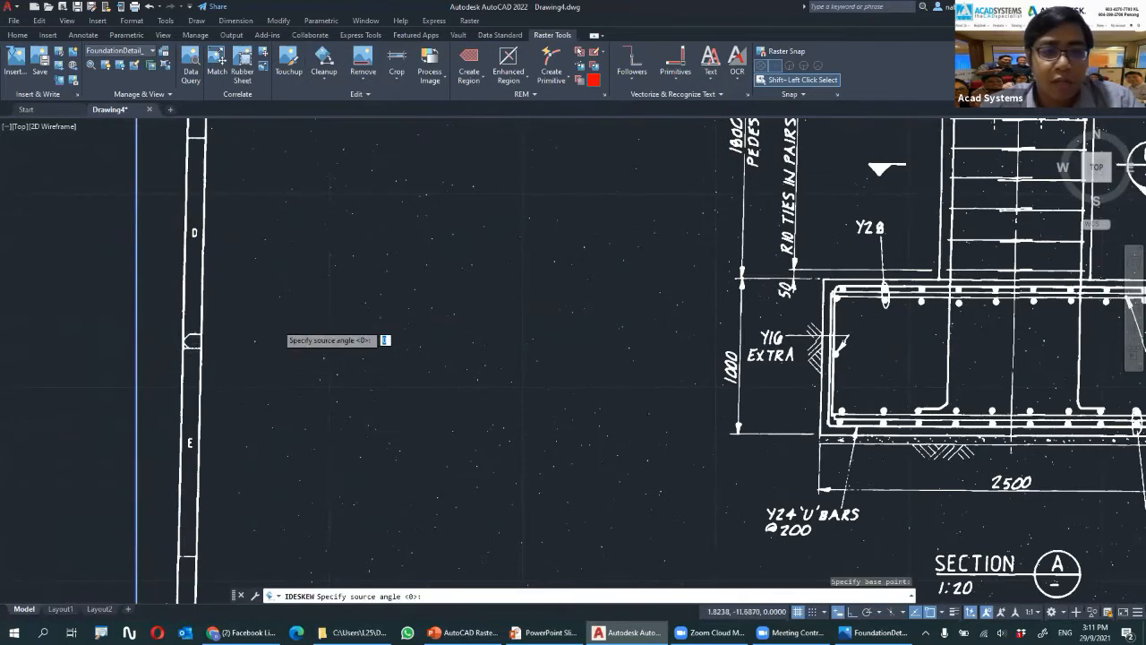
Define the deskew source angle along the sheet's lower border from left corner to right corner, with a destination angle of 0
{"action": "scroll", "coordinate": [277, 314], "scroll_direction": "down", "scroll_amount": 4}
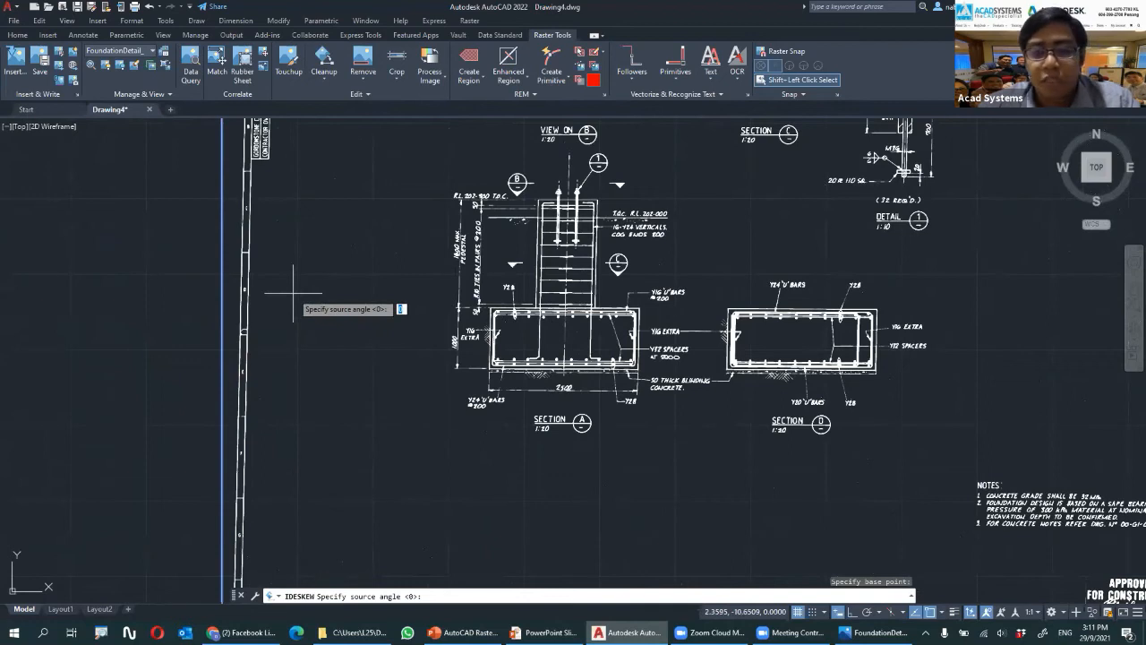
{"action": "scroll", "coordinate": [295, 296], "scroll_direction": "down", "scroll_amount": 3}
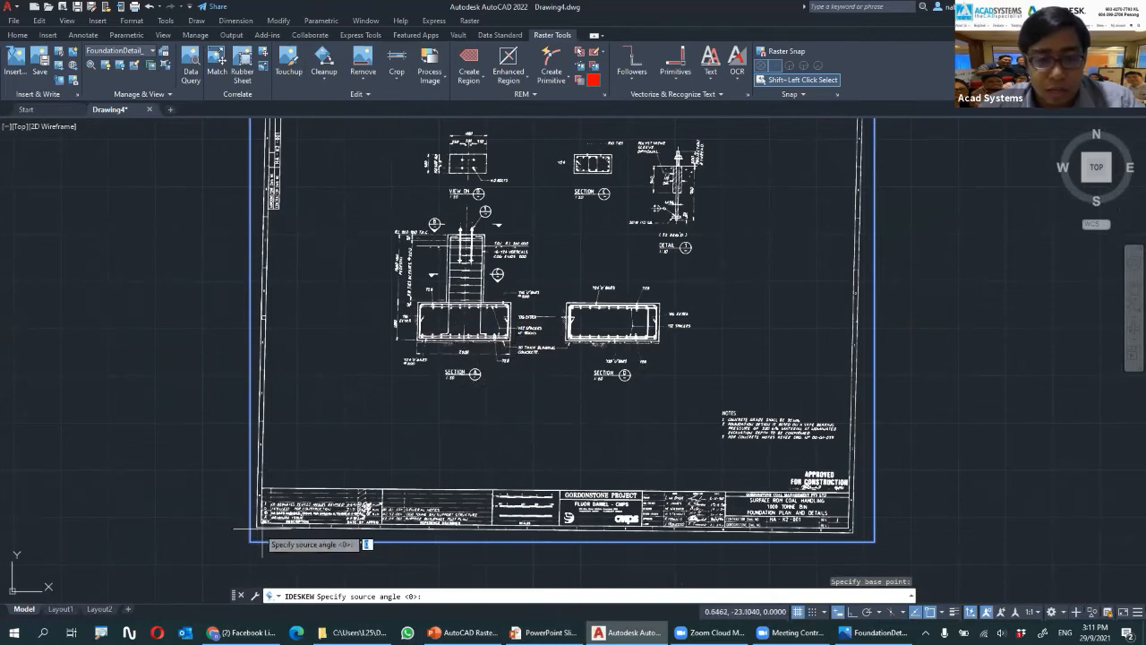
{"action": "middle_click_drag", "start_coordinate": [309, 530], "coordinate": [292, 427]}
{"action": "scroll", "coordinate": [256, 460], "scroll_direction": "up", "scroll_amount": 5}
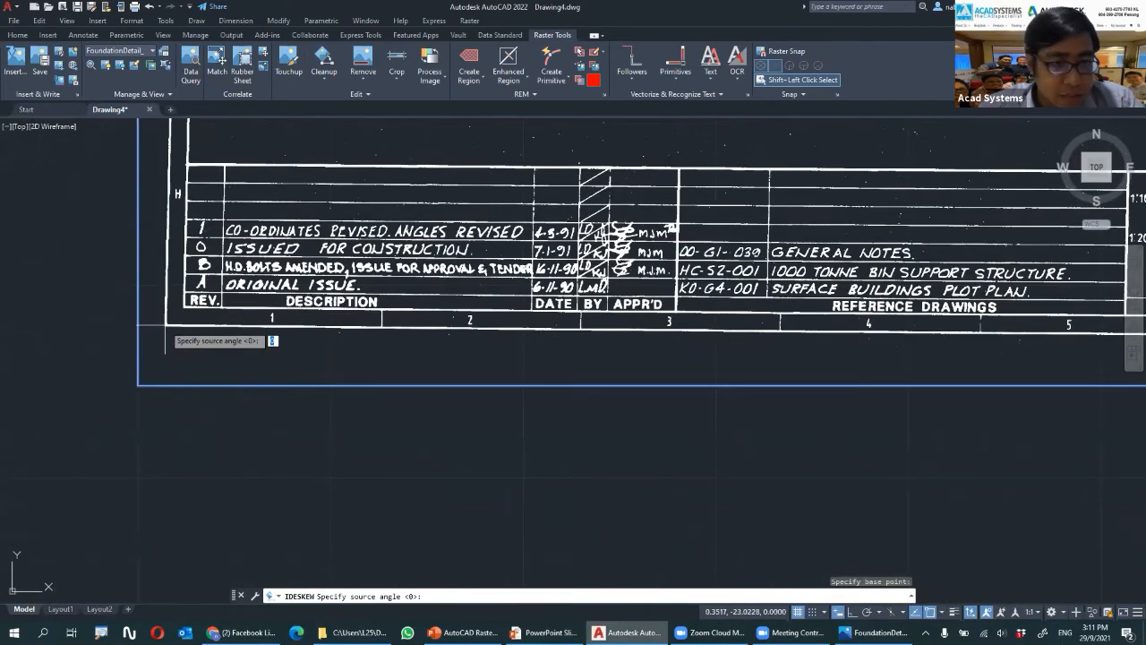
{"action": "scroll", "coordinate": [770, 430], "scroll_direction": "down", "scroll_amount": 4}
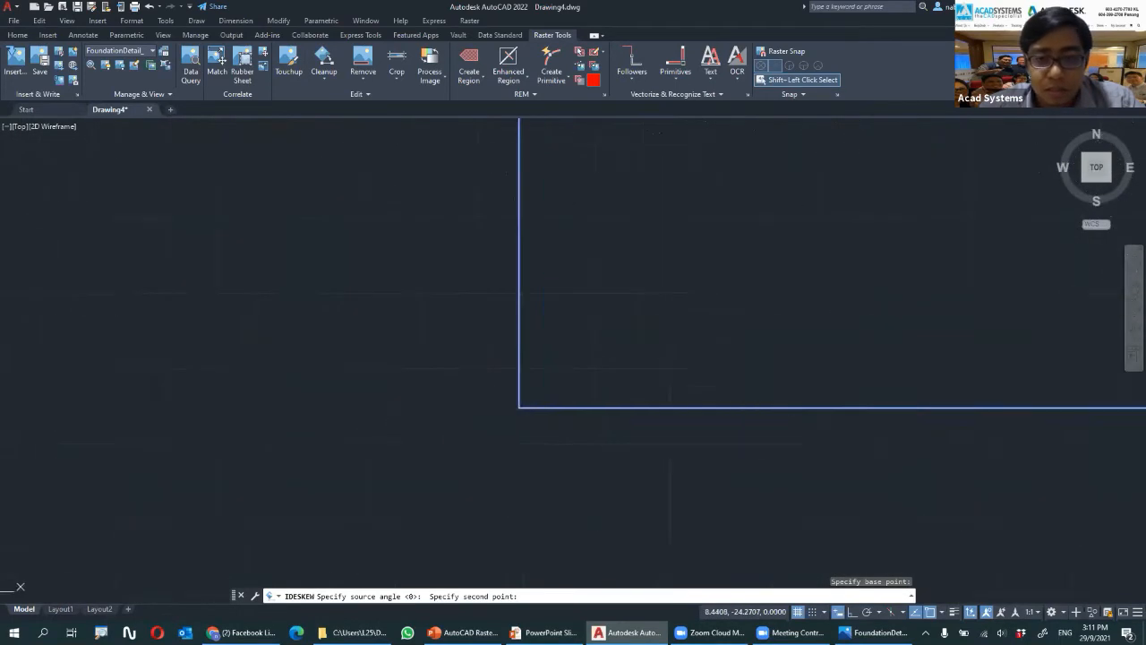
{"action": "scroll", "coordinate": [1038, 385], "scroll_direction": "up", "scroll_amount": 4}
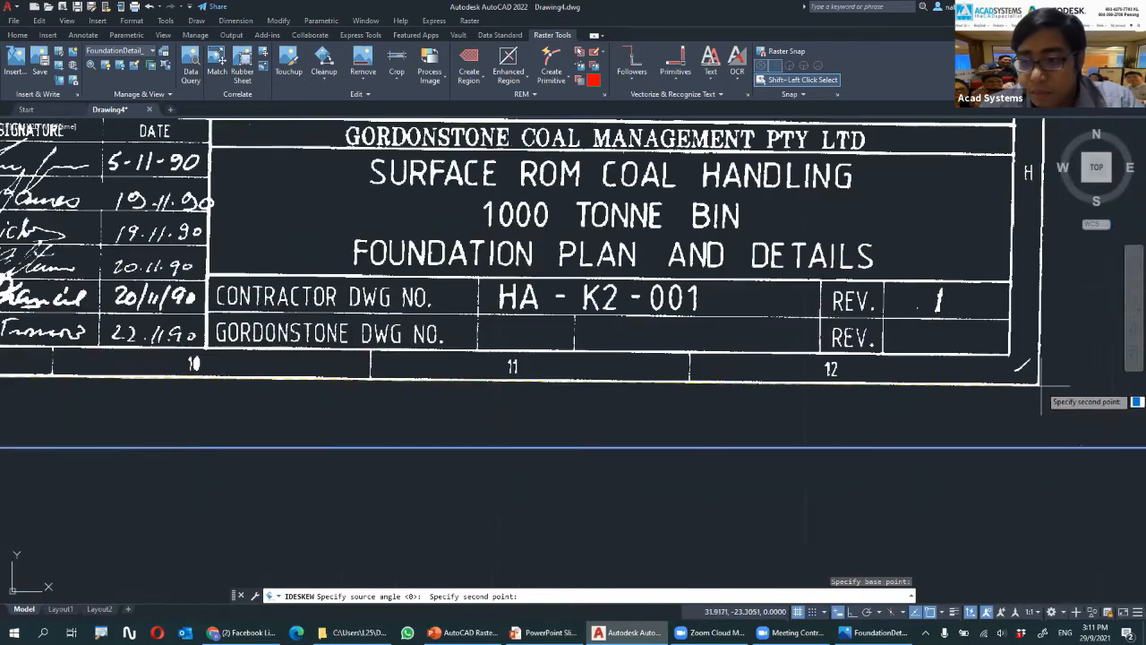
{"action": "left_click", "coordinate": [1039, 385]}
{"action": "scroll", "coordinate": [452, 394], "scroll_direction": "down", "scroll_amount": 4}
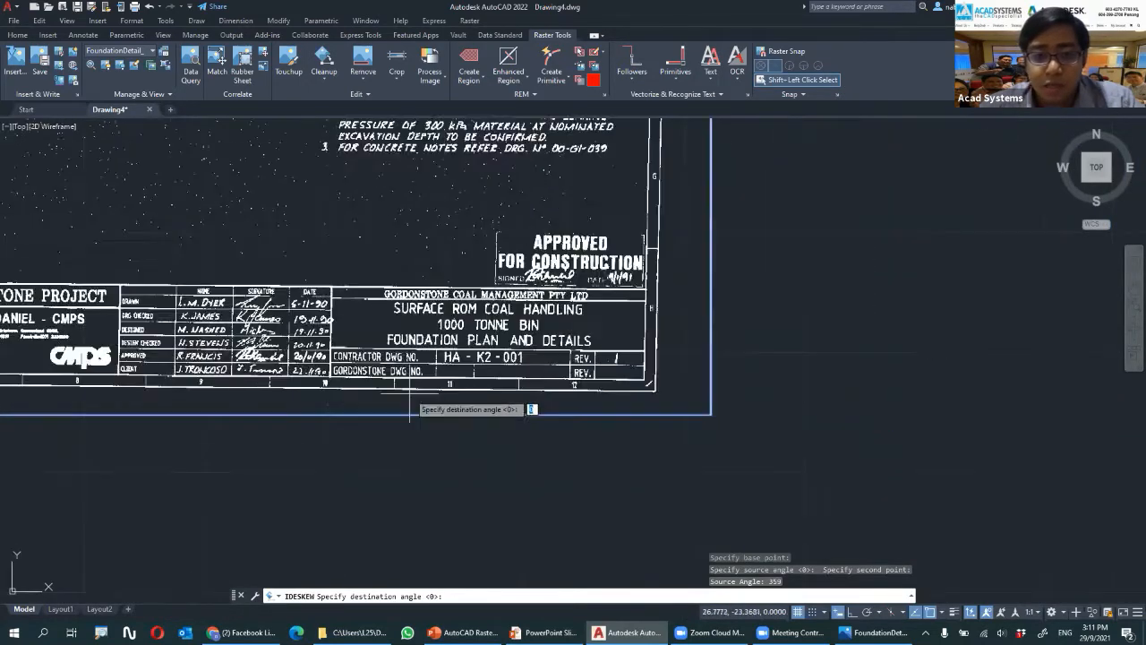
{"action": "scroll", "coordinate": [523, 400], "scroll_direction": "down", "scroll_amount": 5}
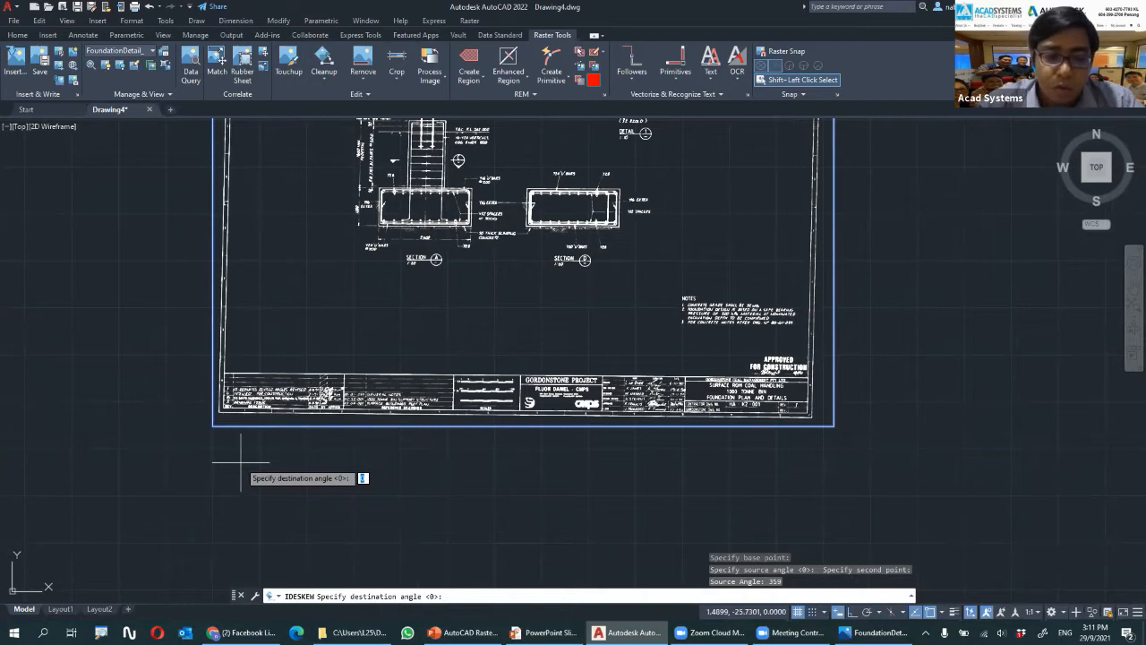
{"action": "key", "text": "Return"}
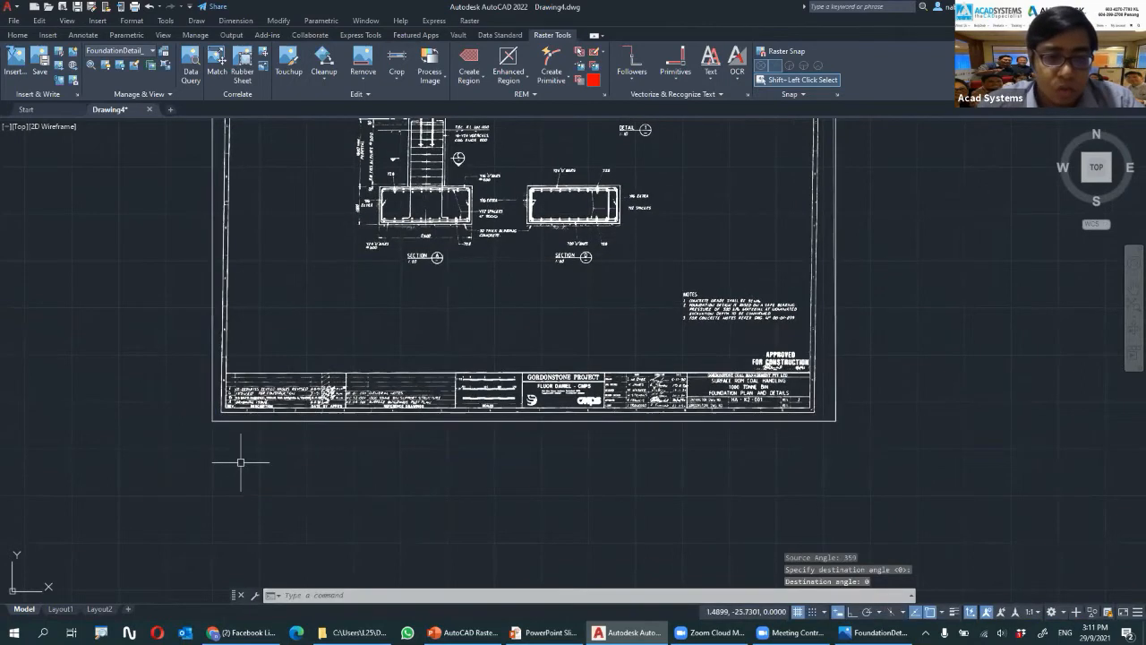
Examine the deskewed image's title block edge, upper corners and side borders for straightness
{"action": "scroll", "coordinate": [401, 399], "scroll_direction": "up", "scroll_amount": 6}
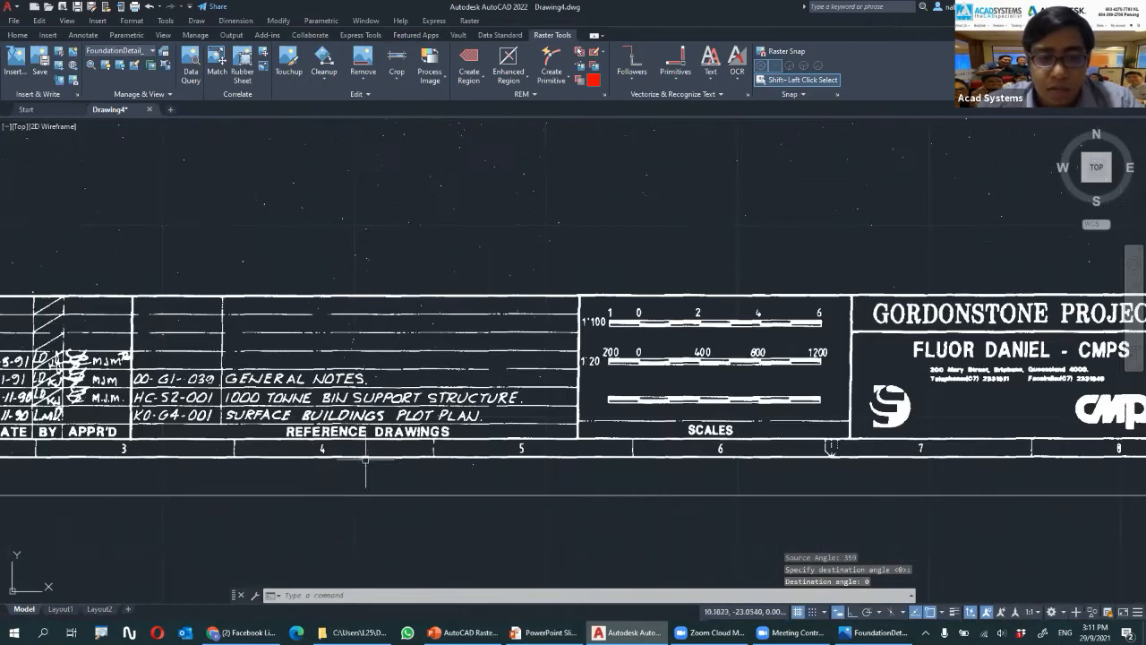
{"action": "scroll", "coordinate": [467, 466], "scroll_direction": "down", "scroll_amount": 8}
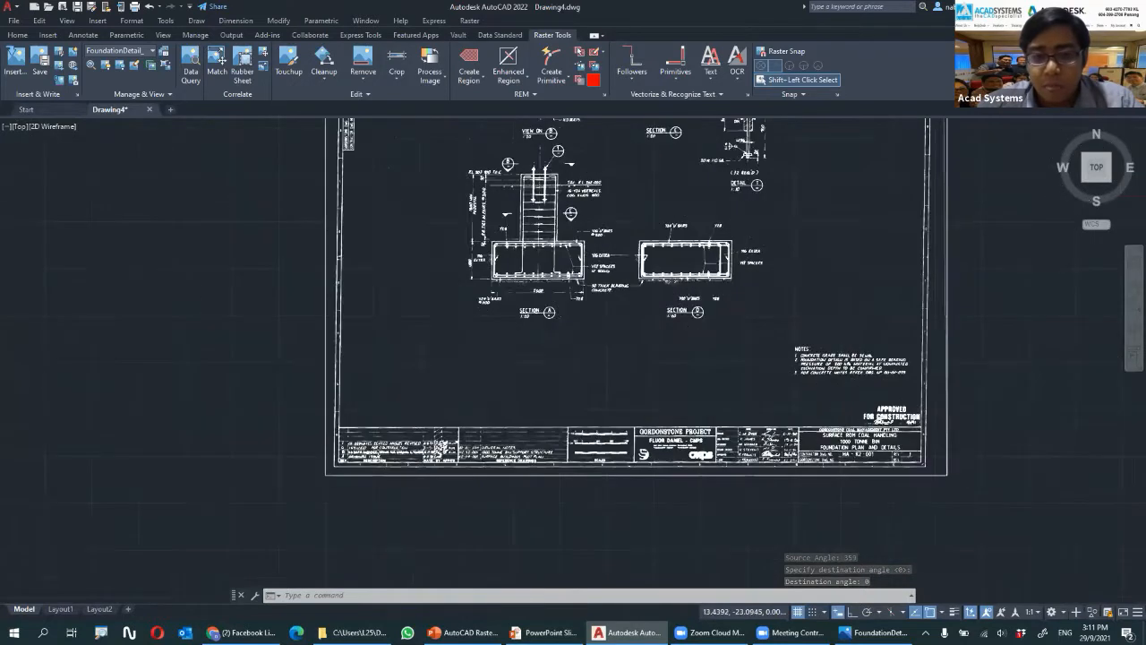
{"action": "scroll", "coordinate": [763, 226], "scroll_direction": "up", "scroll_amount": 10}
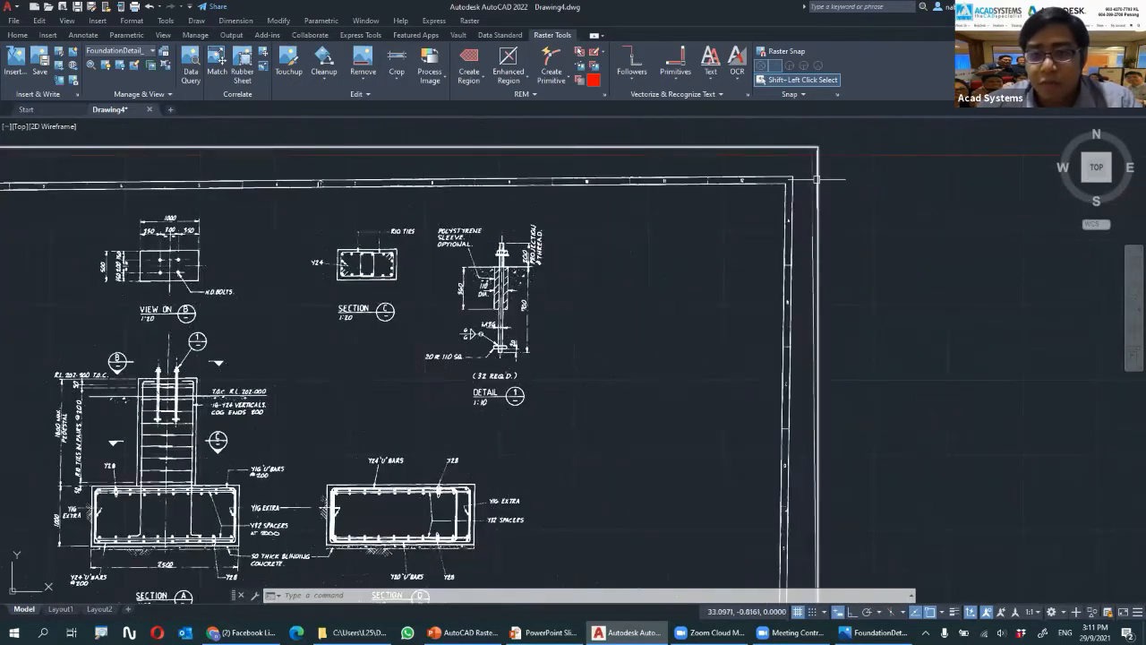
{"action": "scroll", "coordinate": [734, 193], "scroll_direction": "down", "scroll_amount": 10}
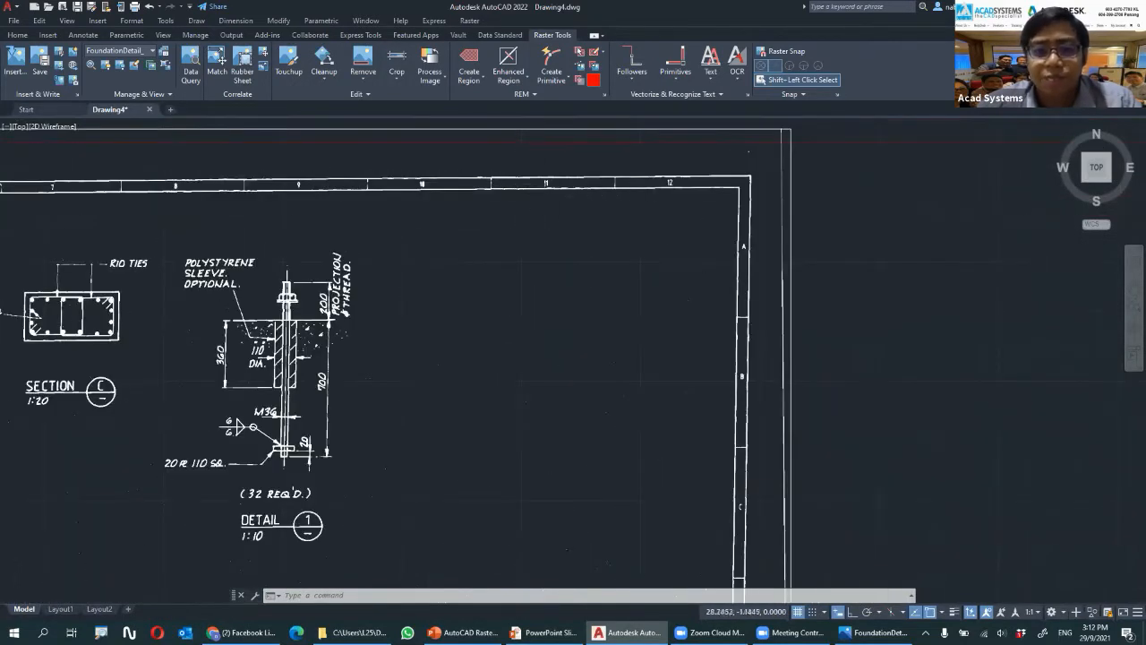
{"action": "scroll", "coordinate": [303, 210], "scroll_direction": "up", "scroll_amount": 5}
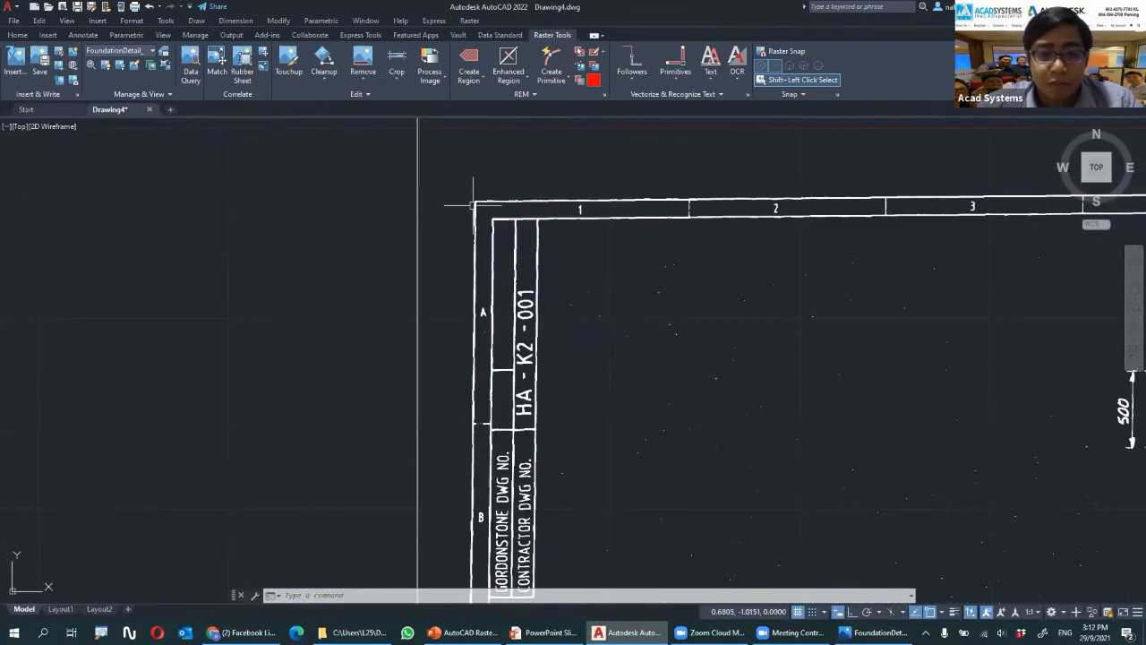
{"action": "scroll", "coordinate": [466, 190], "scroll_direction": "down", "scroll_amount": 2}
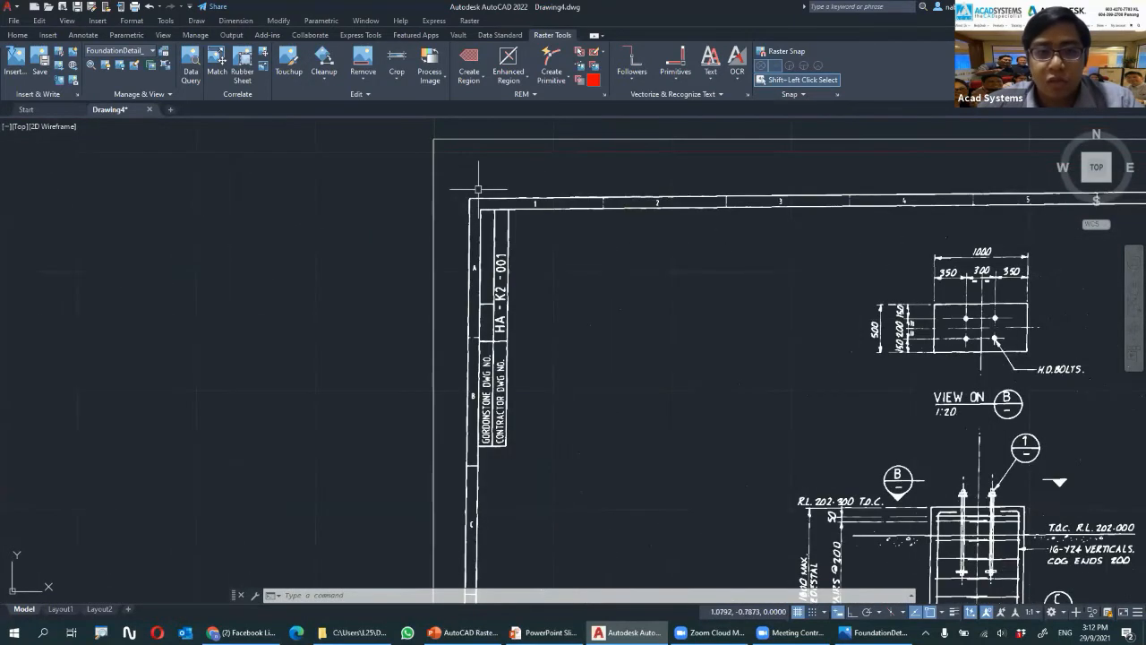
{"action": "scroll", "coordinate": [484, 201], "scroll_direction": "down", "scroll_amount": 4}
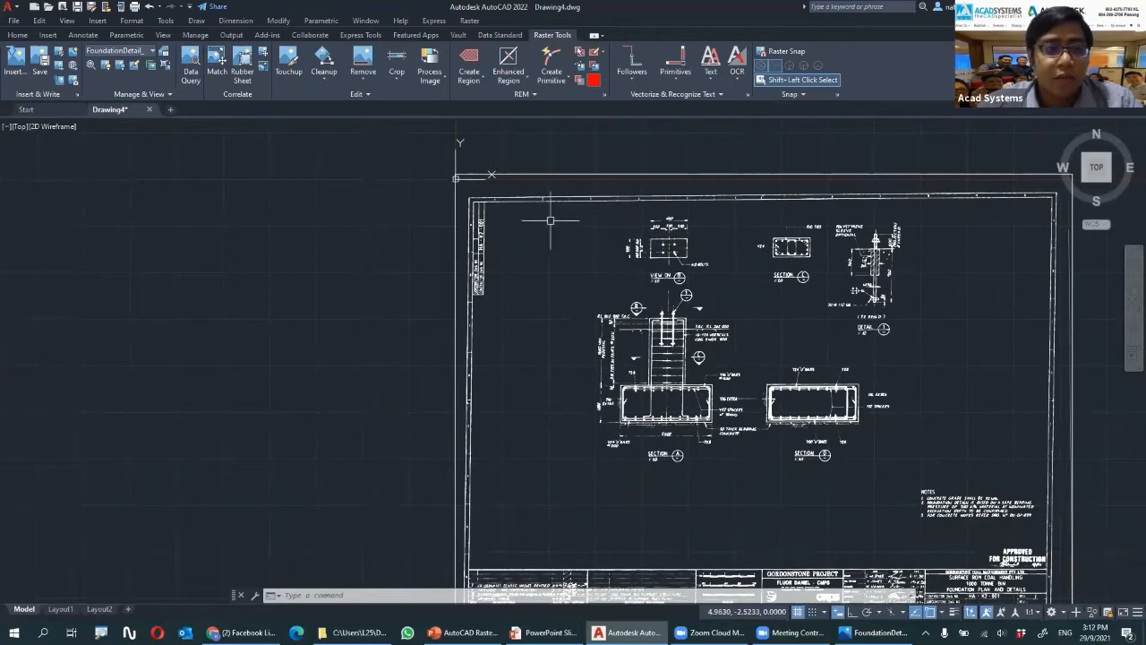
{"action": "middle_click_drag", "start_coordinate": [560, 202], "coordinate": [351, 158]}
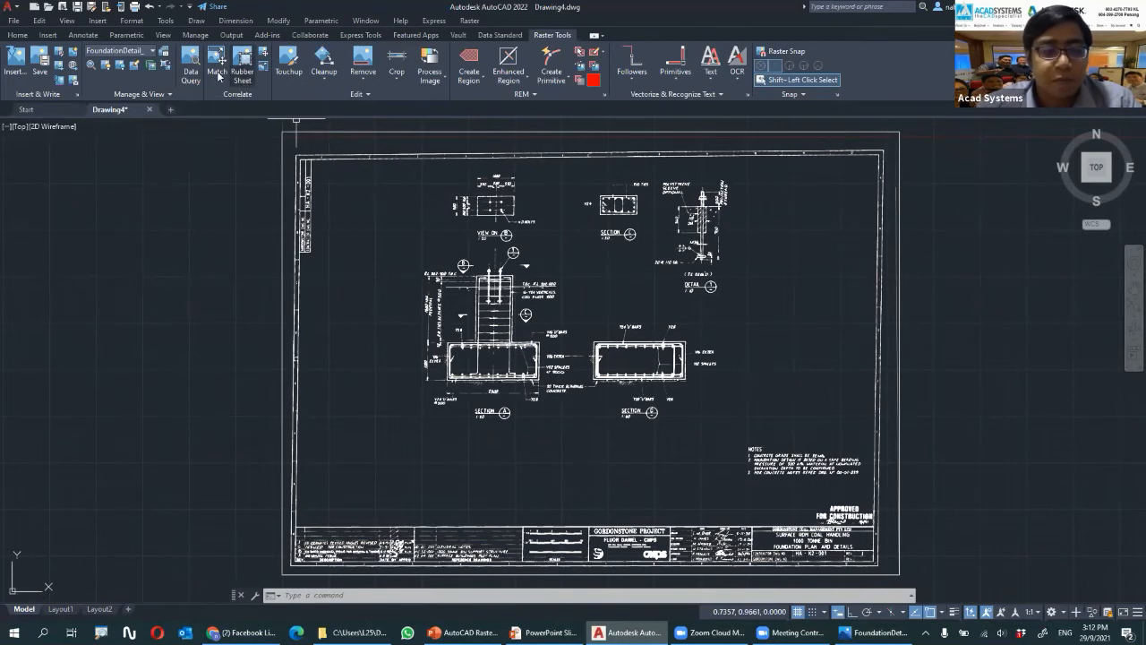
Start a rectangle with its first corner on the outer lower-left corner of the scanned sheet border
{"action": "left_click", "coordinate": [18, 35]}
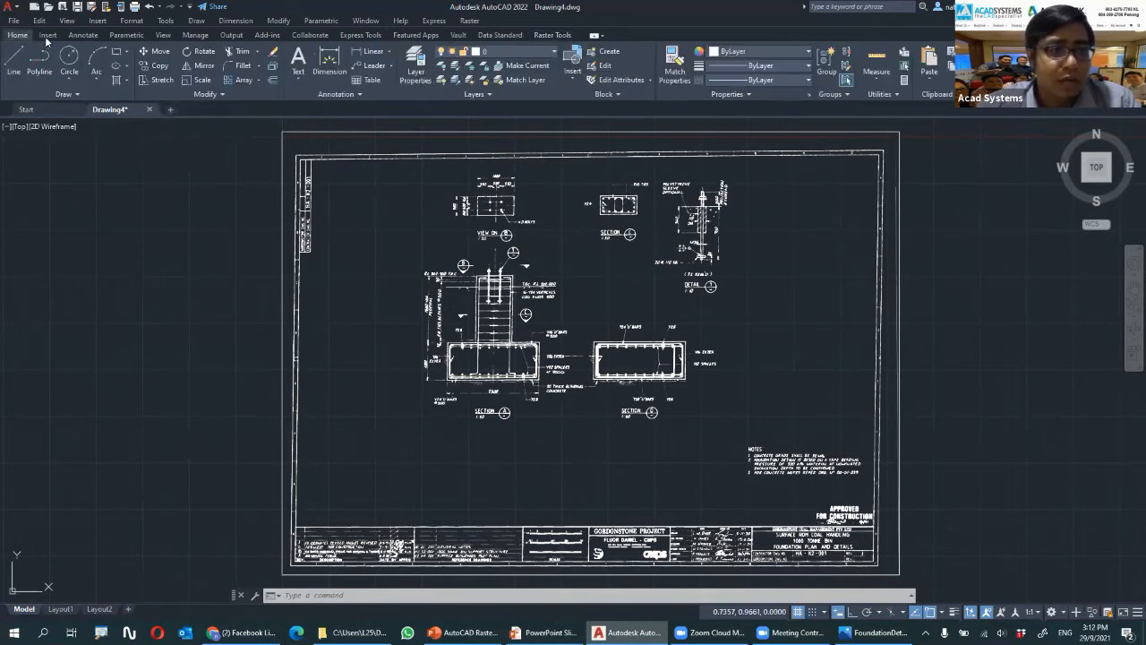
{"action": "left_click", "coordinate": [116, 54]}
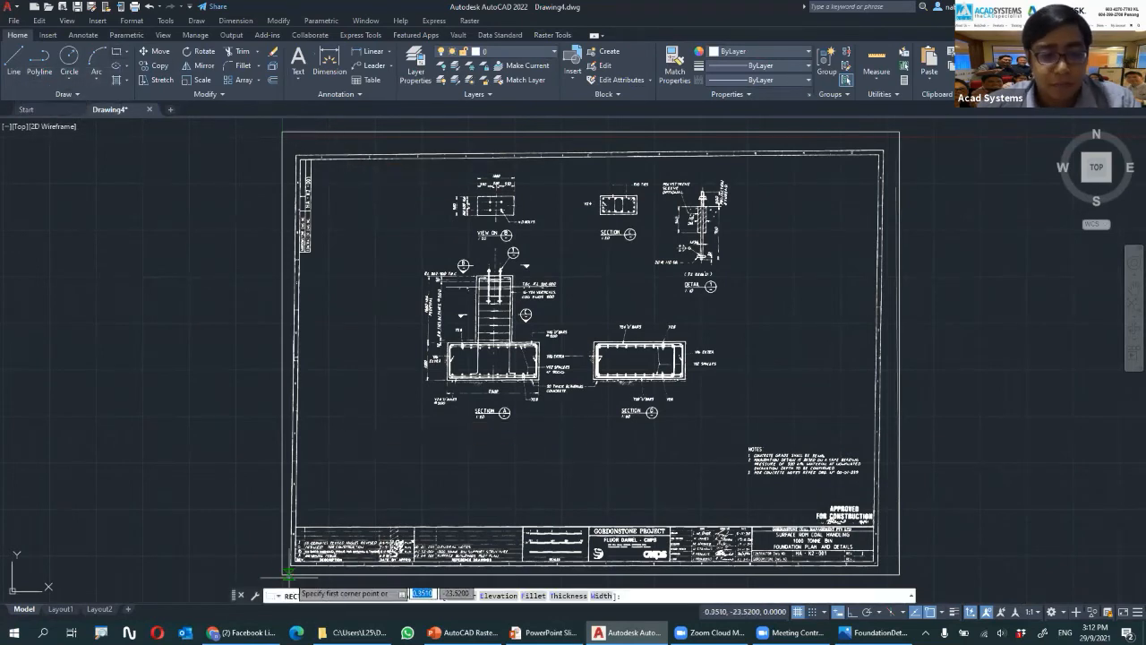
{"action": "scroll", "coordinate": [288, 573], "scroll_direction": "up", "scroll_amount": 5}
{"action": "scroll", "coordinate": [247, 537], "scroll_direction": "up", "scroll_amount": 2}
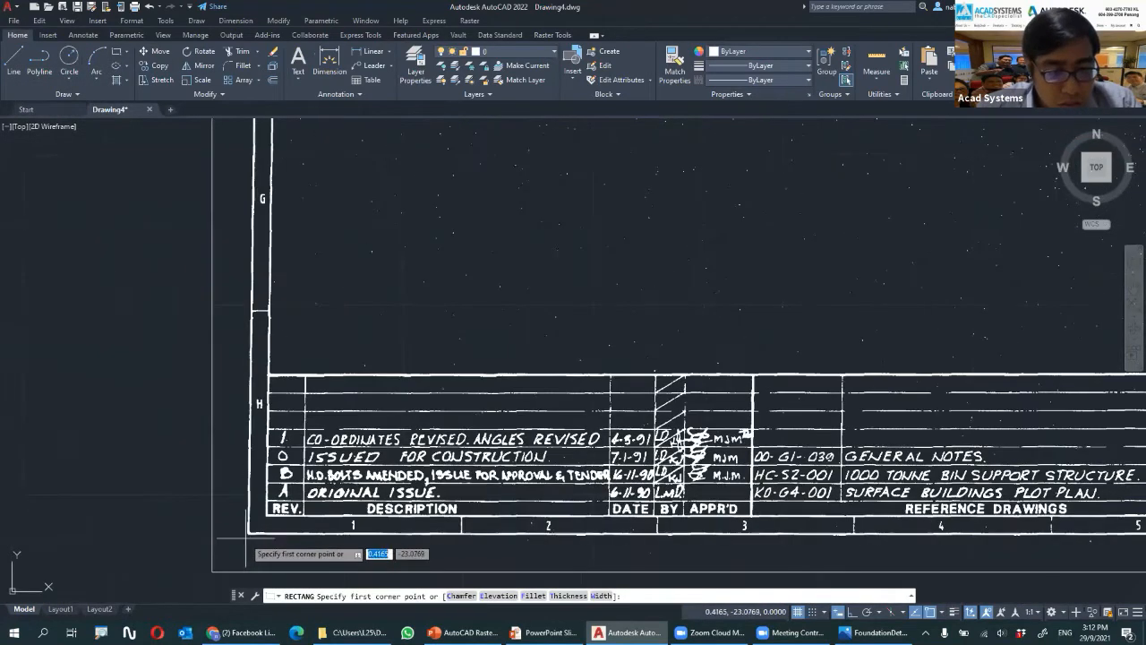
{"action": "left_click", "coordinate": [248, 536]}
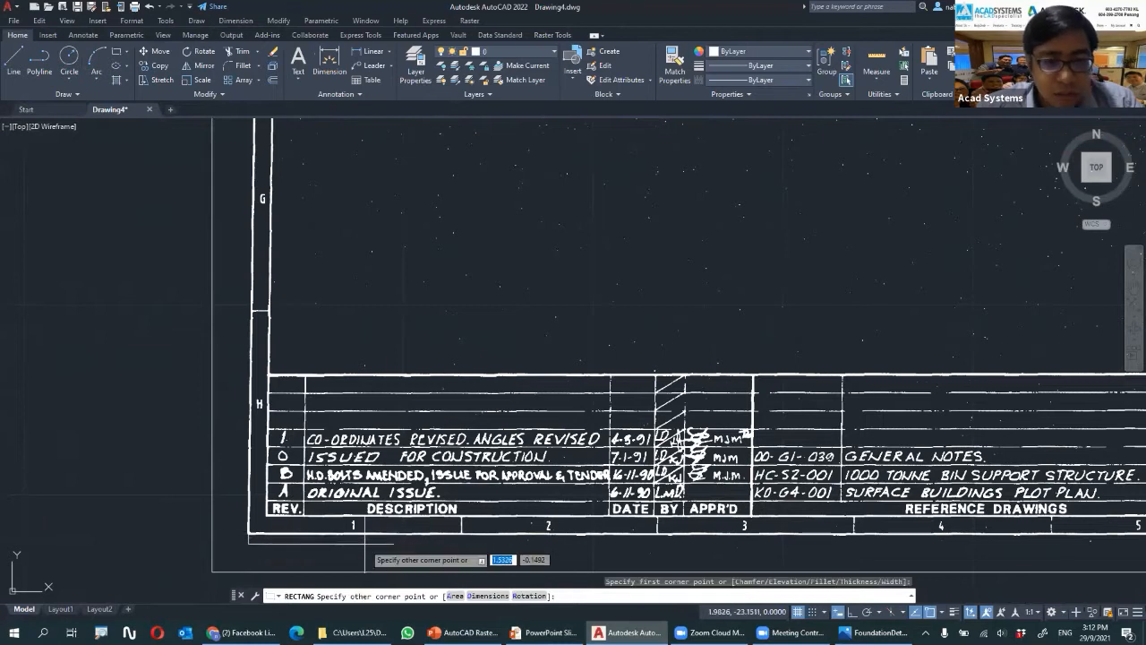
Complete the rectangle with its opposite corner just outside the sheet border's upper-right corner, about 32 by 22.66 units overall
{"action": "scroll", "coordinate": [364, 542], "scroll_direction": "down", "scroll_amount": 6}
{"action": "scroll", "coordinate": [571, 477], "scroll_direction": "up", "scroll_amount": 1}
{"action": "scroll", "coordinate": [705, 358], "scroll_direction": "down", "scroll_amount": 2}
{"action": "scroll", "coordinate": [756, 301], "scroll_direction": "up", "scroll_amount": 3}
{"action": "mouse_move", "coordinate": [838, 229]}
{"action": "middle_mouse_down"}
{"action": "mouse_move", "coordinate": [739, 278]}
{"action": "mouse_move", "coordinate": [496, 345]}
{"action": "middle_mouse_up"}
{"action": "scroll", "coordinate": [629, 283], "scroll_direction": "up", "scroll_amount": 2}
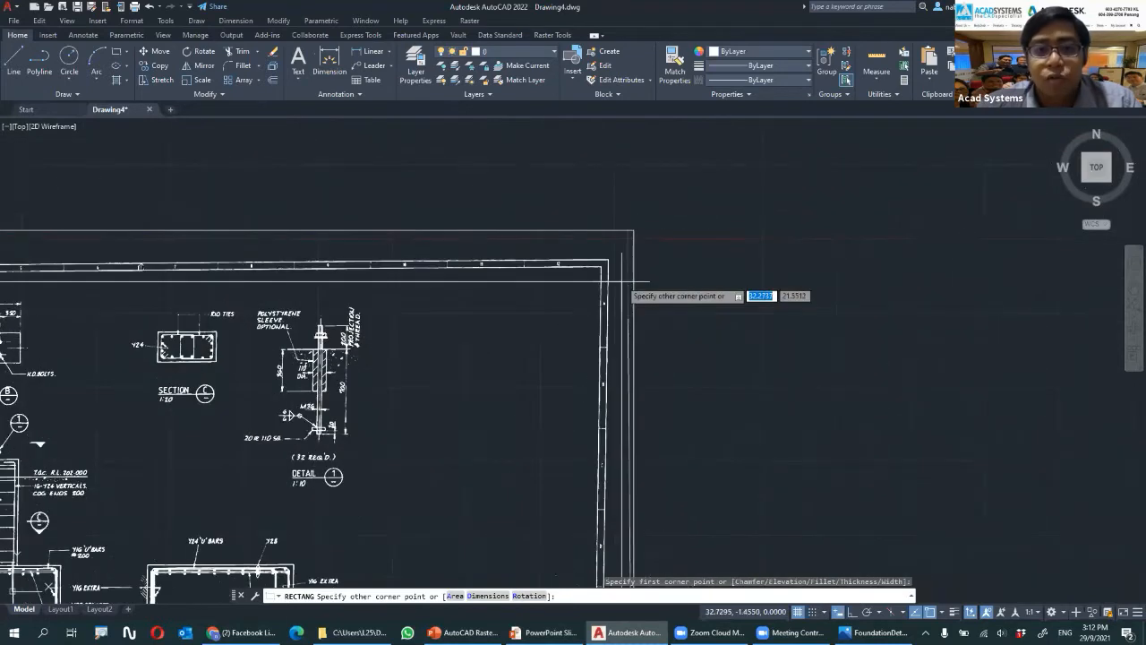
{"action": "scroll", "coordinate": [633, 231], "scroll_direction": "up", "scroll_amount": 2}
{"action": "left_click", "coordinate": [632, 231]}
{"action": "scroll", "coordinate": [587, 240], "scroll_direction": "down", "scroll_amount": 5}
{"action": "middle_click_drag", "start_coordinate": [205, 247], "coordinate": [277, 235]}
{"action": "scroll", "coordinate": [277, 236], "scroll_direction": "up", "scroll_amount": 6}
{"action": "scroll", "coordinate": [372, 229], "scroll_direction": "down", "scroll_amount": 2}
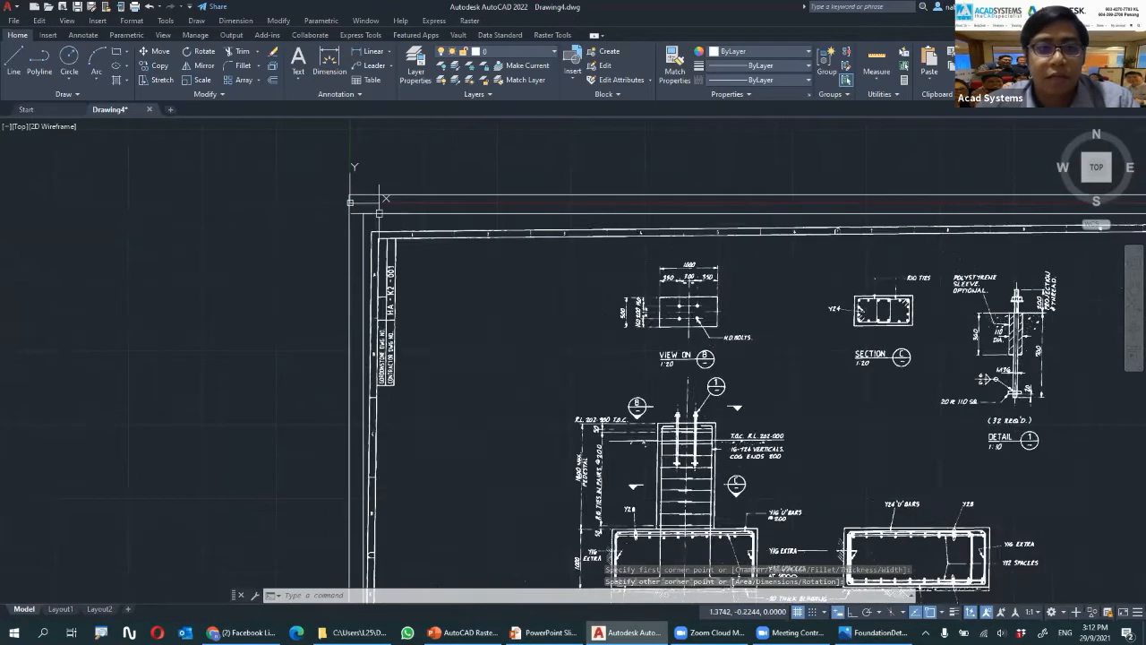
{"action": "scroll", "coordinate": [374, 217], "scroll_direction": "down", "scroll_amount": 2}
{"action": "key", "text": "Escape"}
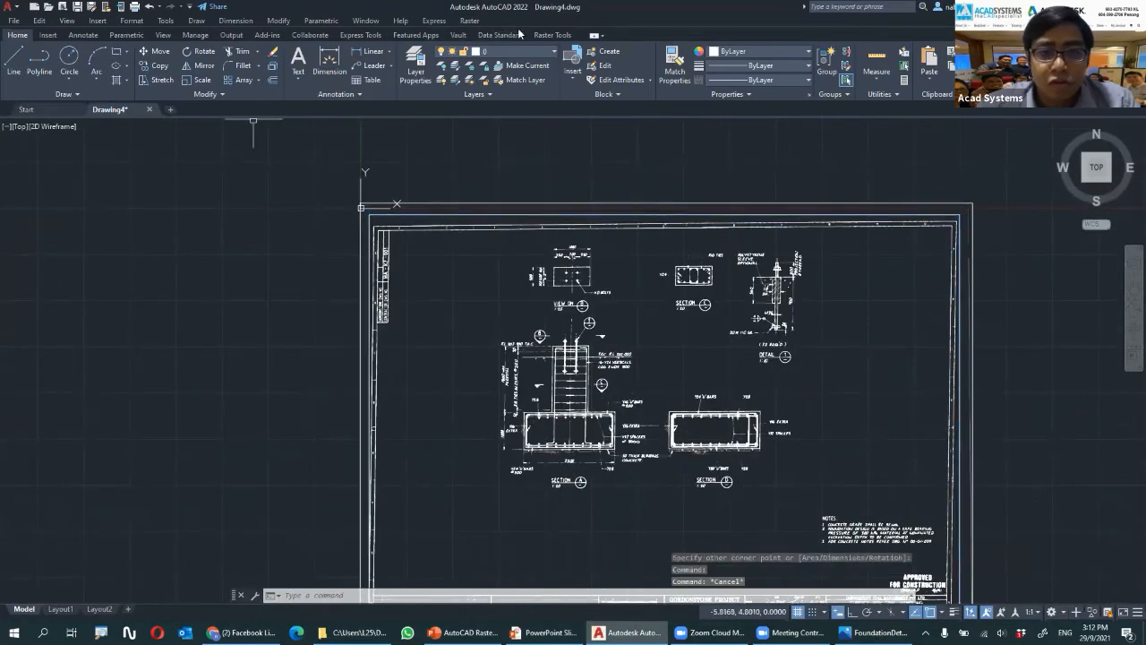
Start a triangular rubbersheet and map the scanned border's upper-left corner to the rectangle's upper-left corner as control point 1
{"action": "left_click", "coordinate": [551, 36]}
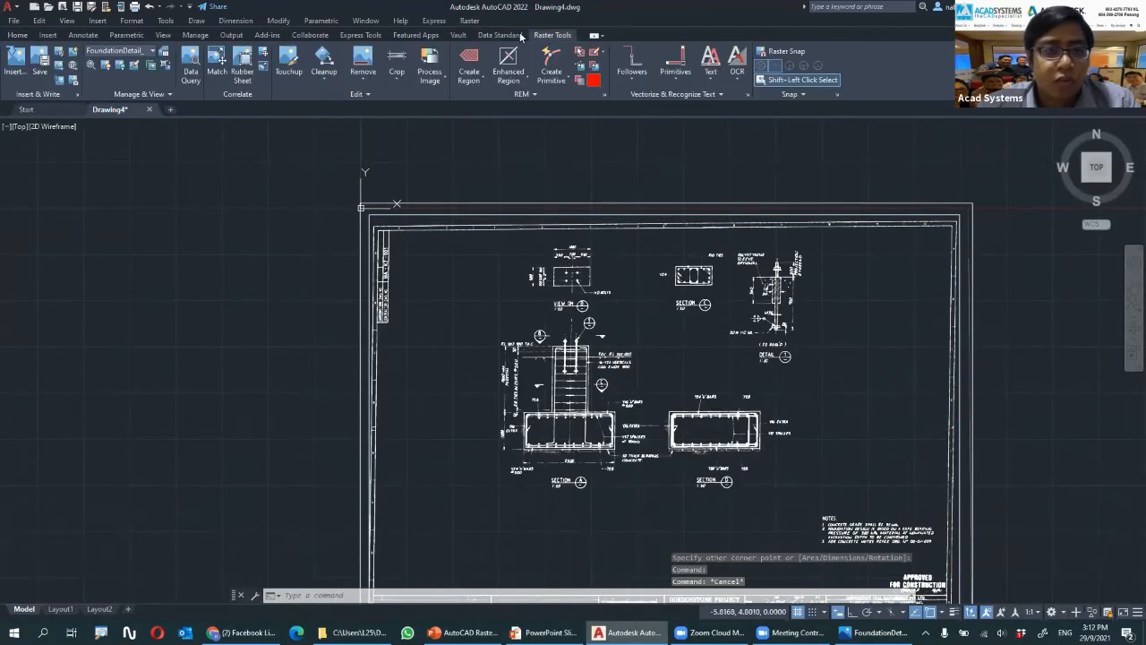
{"action": "left_click", "coordinate": [241, 76]}
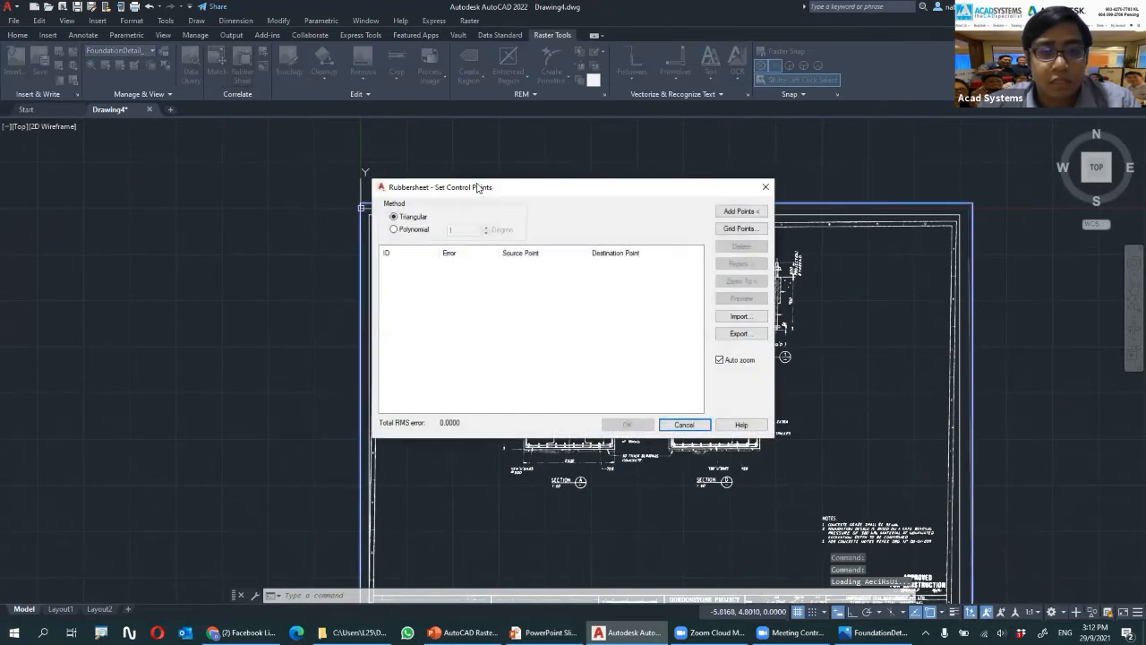
{"action": "left_click_drag", "start_coordinate": [467, 186], "coordinate": [145, 150]}
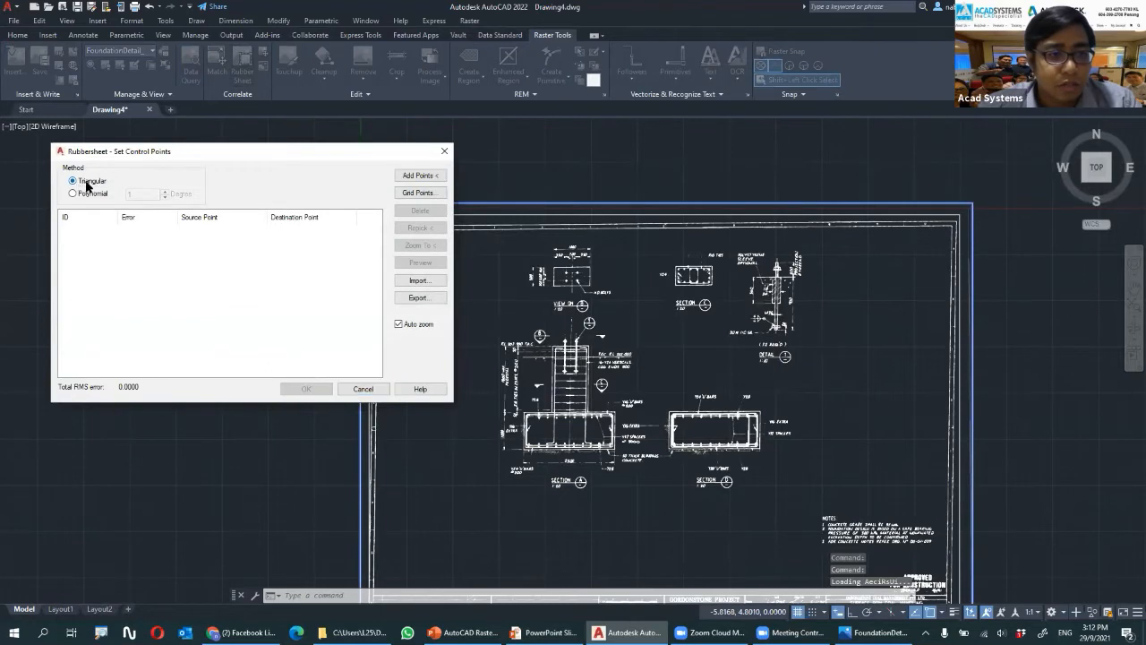
{"action": "left_click", "coordinate": [419, 176]}
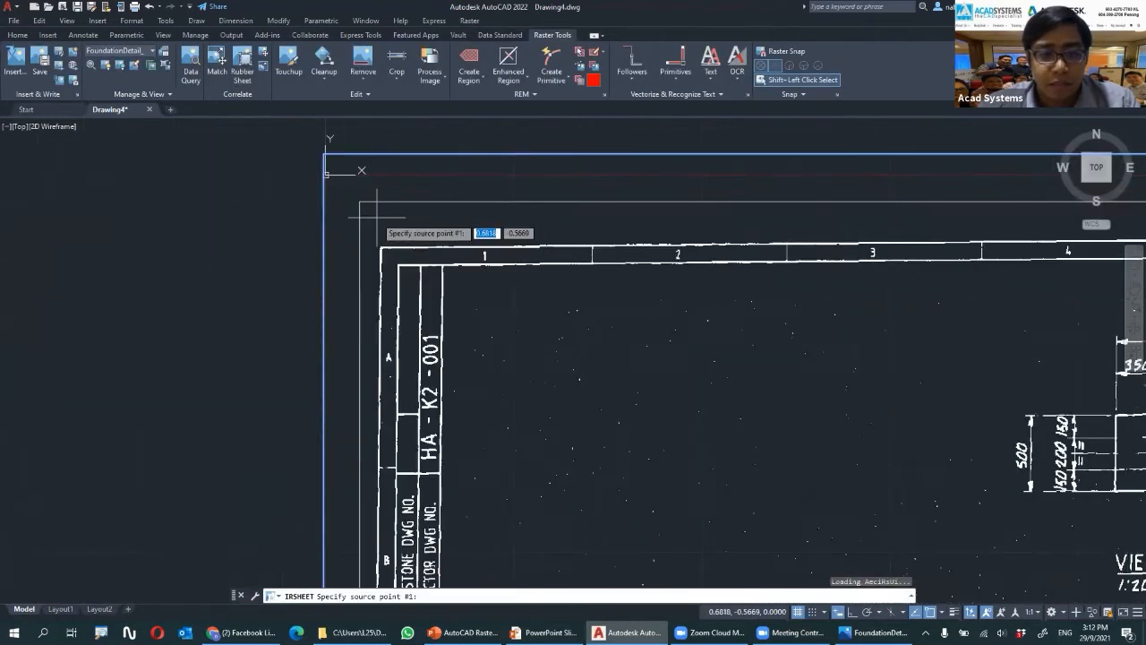
{"action": "scroll", "coordinate": [376, 215], "scroll_direction": "up", "scroll_amount": 2}
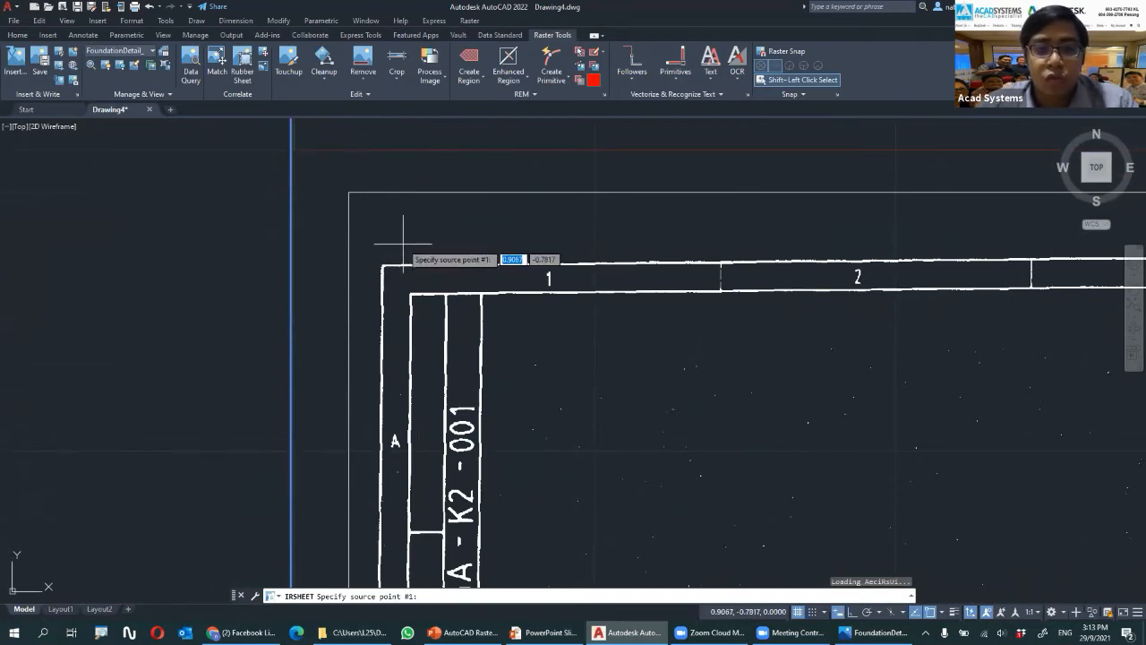
{"action": "scroll", "coordinate": [410, 274], "scroll_direction": "up", "scroll_amount": 3}
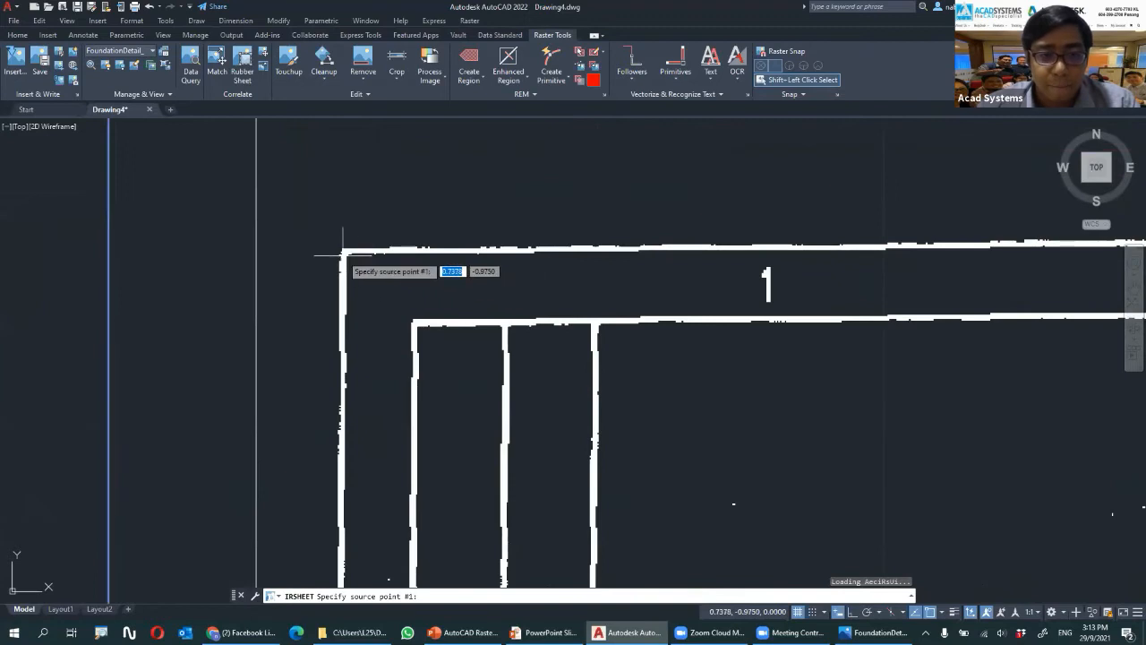
{"action": "left_click", "coordinate": [345, 254]}
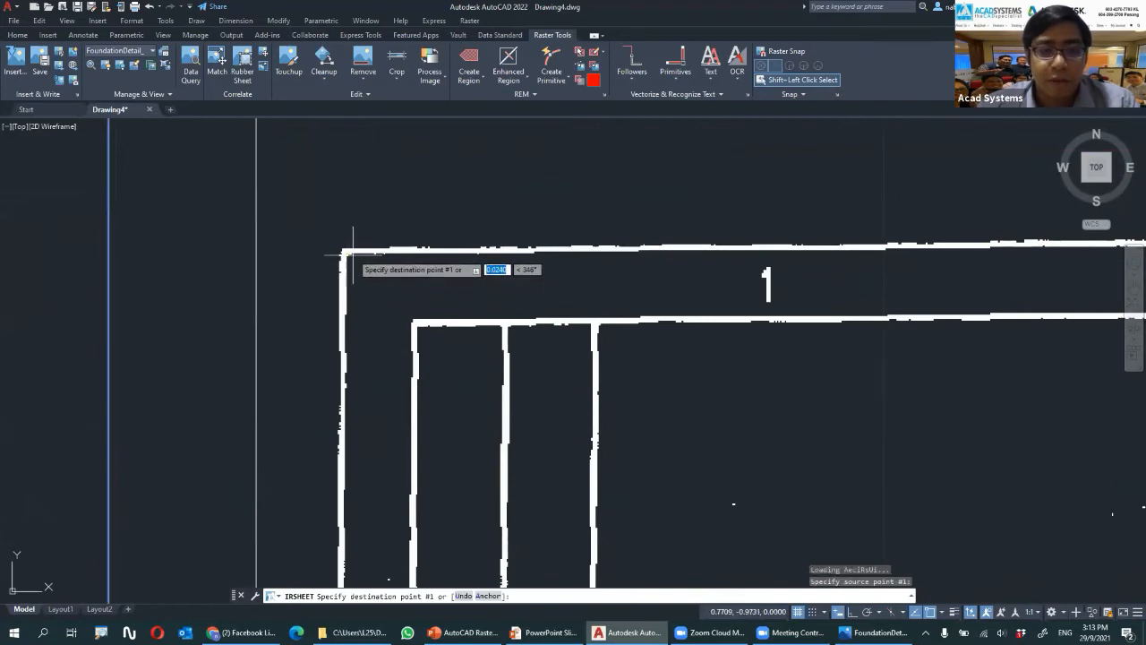
{"action": "scroll", "coordinate": [350, 256], "scroll_direction": "down", "scroll_amount": 3}
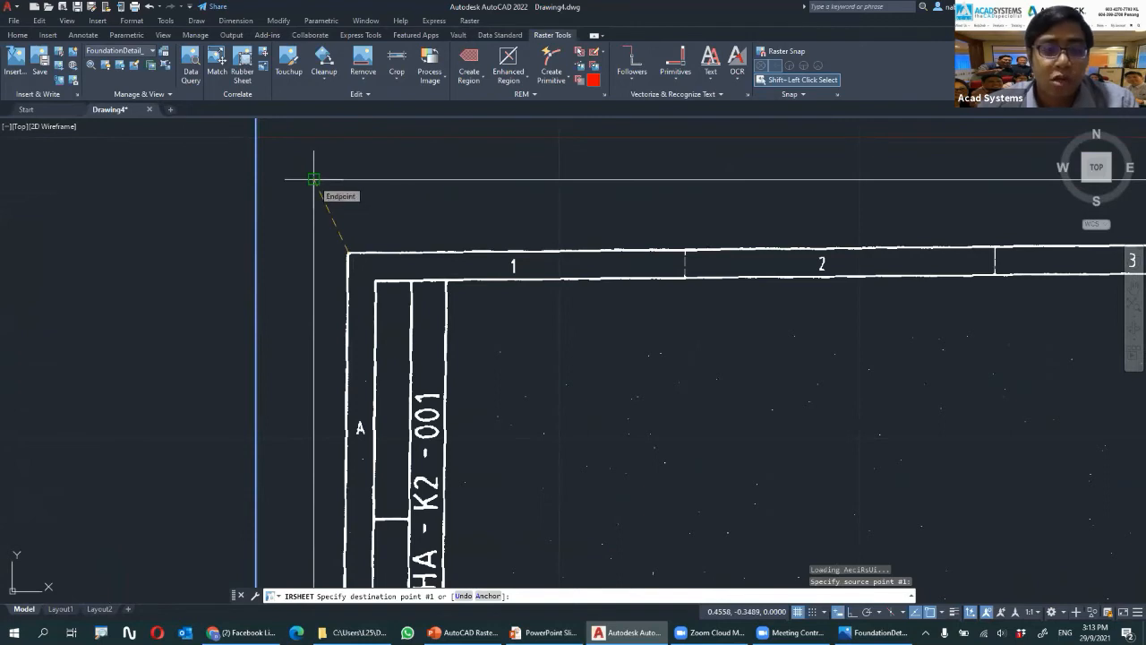
{"action": "left_click", "coordinate": [314, 179]}
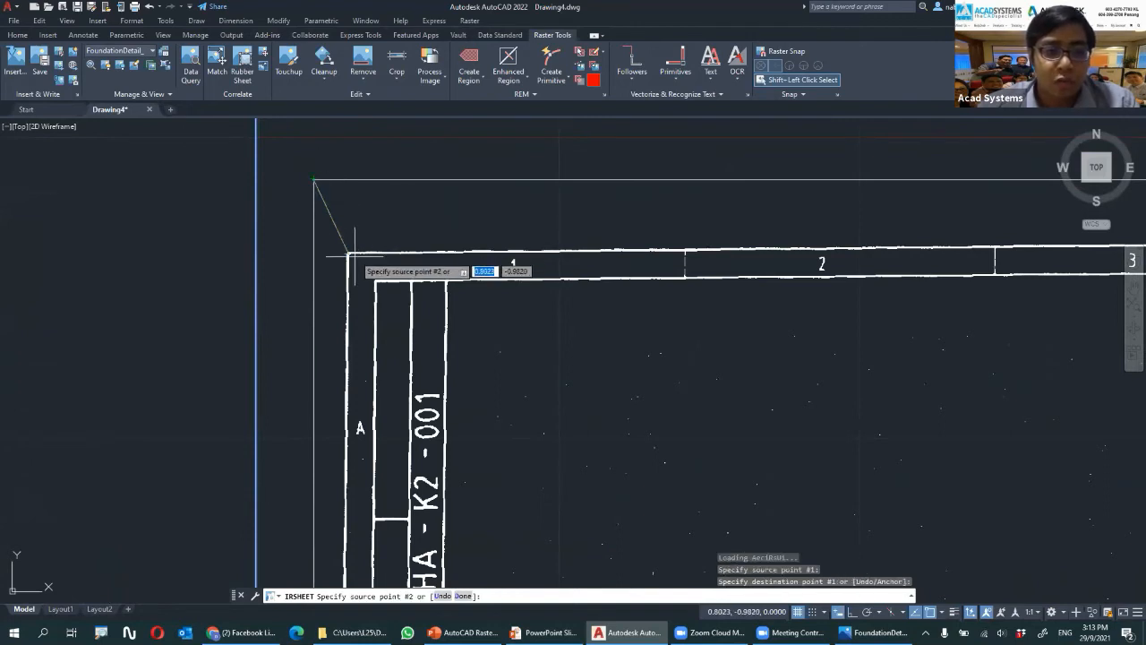
Add control point 2 from the scanned border's upper-right corner to the rectangle's upper-right corner
{"action": "scroll", "coordinate": [602, 242], "scroll_direction": "down", "scroll_amount": 2}
{"action": "middle_click_drag", "start_coordinate": [864, 240], "coordinate": [309, 264]}
{"action": "scroll", "coordinate": [782, 277], "scroll_direction": "up", "scroll_amount": 8}
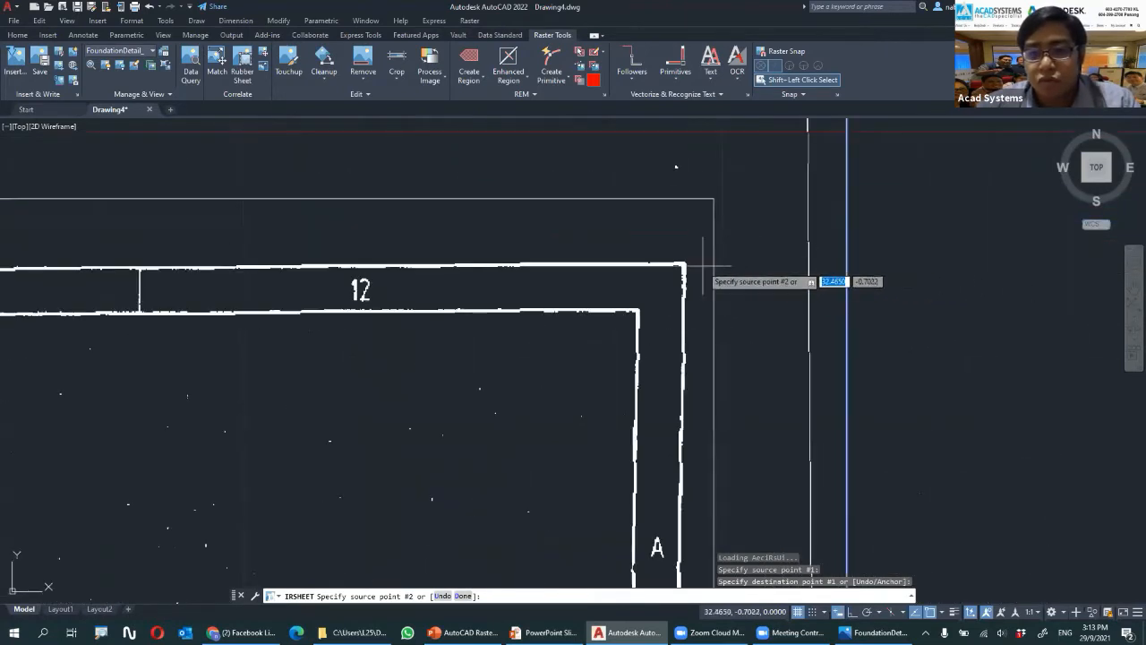
{"action": "left_click", "coordinate": [684, 256]}
{"action": "scroll", "coordinate": [691, 230], "scroll_direction": "down", "scroll_amount": 2}
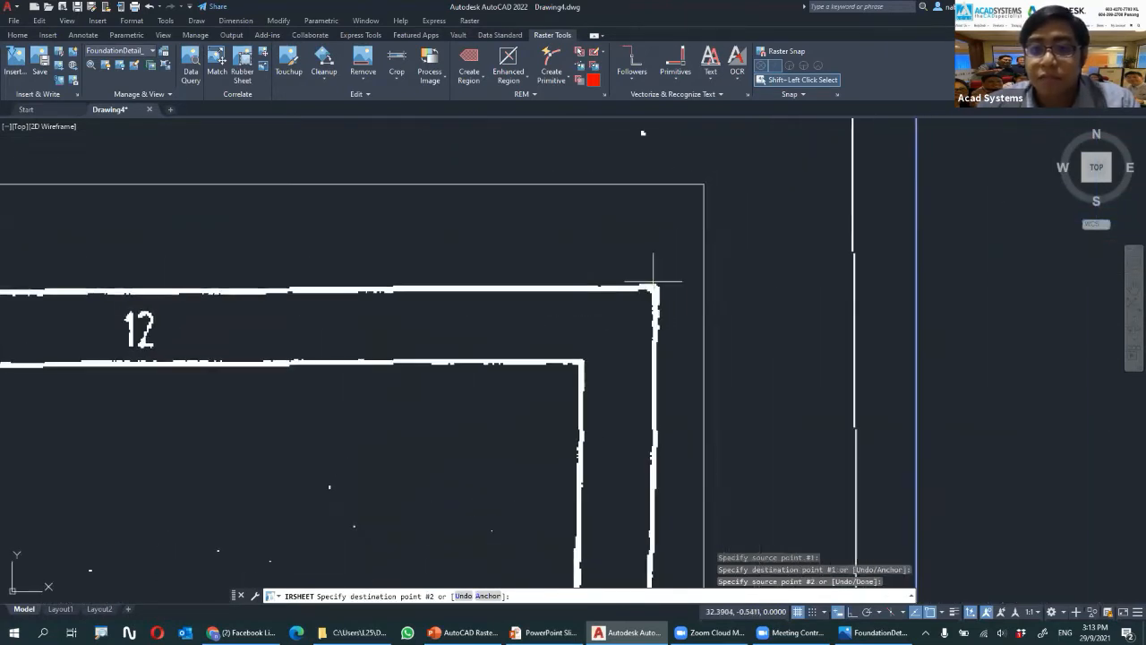
{"action": "left_click", "coordinate": [704, 186]}
Add control point 3 from the scanned border's lower-right corner to the rectangle's lower-right corner
{"action": "scroll", "coordinate": [656, 256], "scroll_direction": "down", "scroll_amount": 2}
{"action": "scroll", "coordinate": [681, 233], "scroll_direction": "up", "scroll_amount": 4}
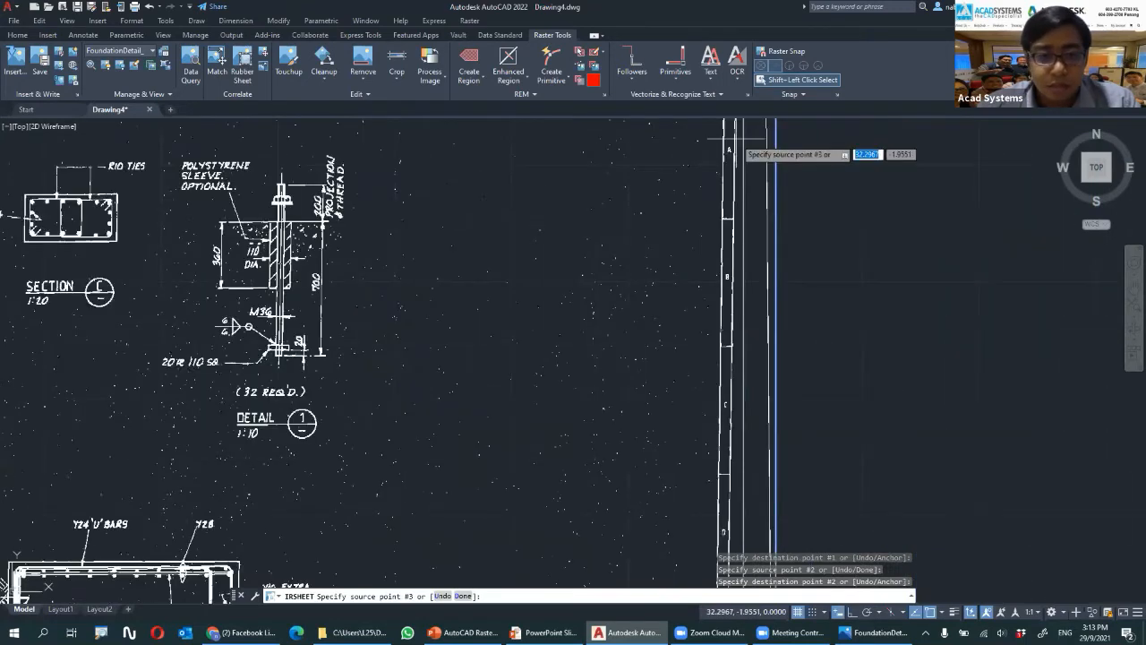
{"action": "scroll", "coordinate": [712, 197], "scroll_direction": "down", "scroll_amount": 2}
{"action": "scroll", "coordinate": [717, 204], "scroll_direction": "down", "scroll_amount": 2}
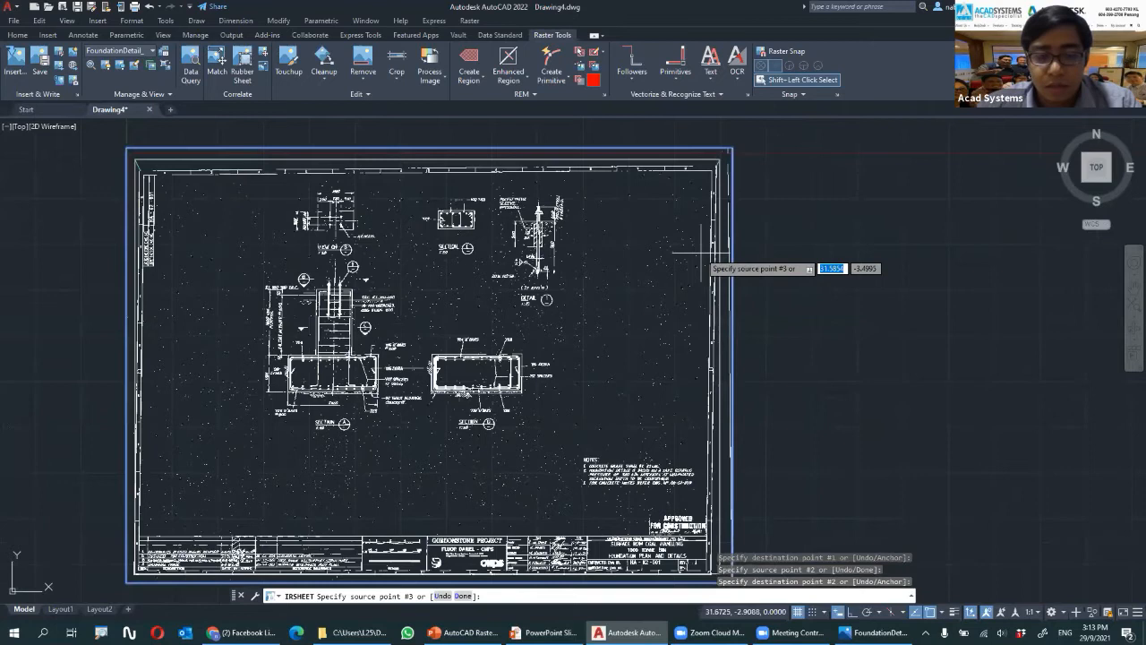
{"action": "middle_click_drag", "start_coordinate": [740, 438], "coordinate": [691, 418]}
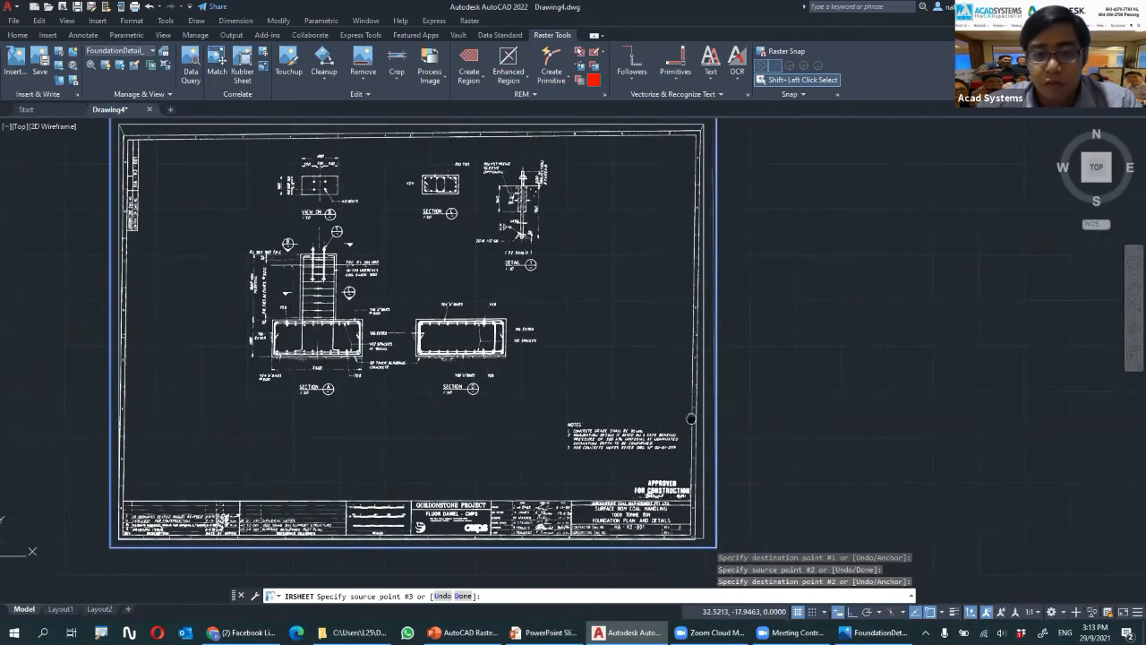
{"action": "middle_click_drag", "start_coordinate": [690, 418], "coordinate": [656, 401]}
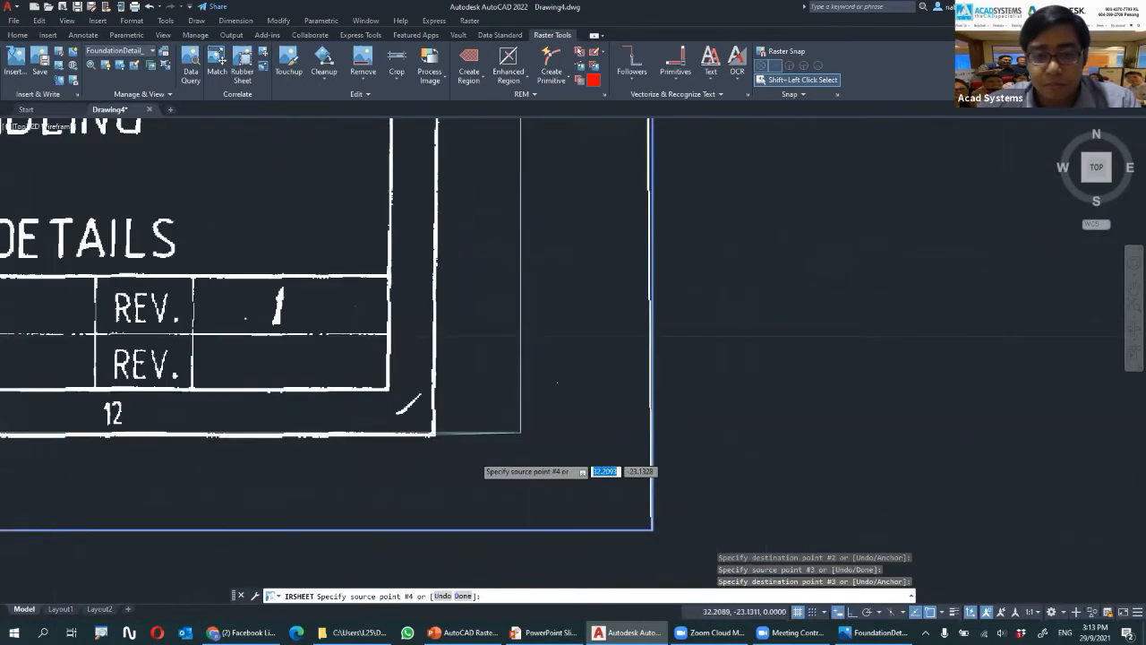
Add control point 4 at the border's lower-left corner, using the rectangle's lower-left endpoint as both source and destination
{"action": "scroll", "coordinate": [473, 456], "scroll_direction": "down", "scroll_amount": 2}
{"action": "scroll", "coordinate": [402, 446], "scroll_direction": "down", "scroll_amount": 2}
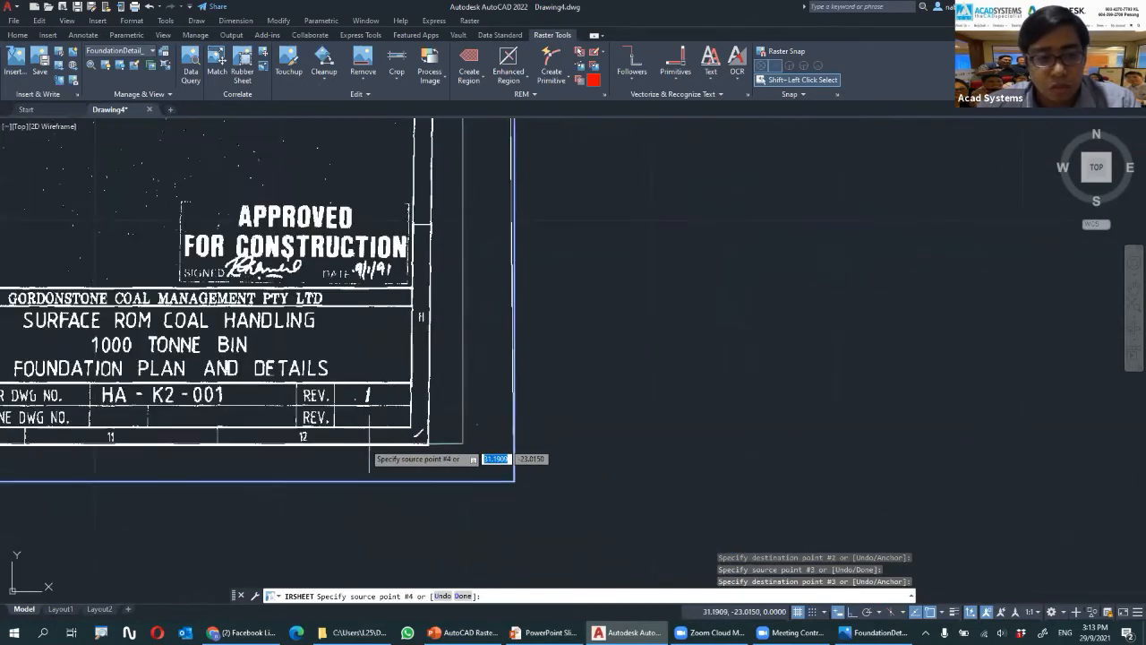
{"action": "mouse_move", "coordinate": [368, 461]}
{"action": "middle_mouse_down"}
{"action": "mouse_move", "coordinate": [690, 406]}
{"action": "mouse_move", "coordinate": [721, 378]}
{"action": "middle_mouse_up"}
{"action": "scroll", "coordinate": [899, 401], "scroll_direction": "down", "scroll_amount": 2}
{"action": "middle_click_drag", "start_coordinate": [129, 424], "coordinate": [642, 367]}
{"action": "middle_click_drag", "start_coordinate": [195, 392], "coordinate": [787, 455]}
{"action": "scroll", "coordinate": [567, 432], "scroll_direction": "up", "scroll_amount": 12}
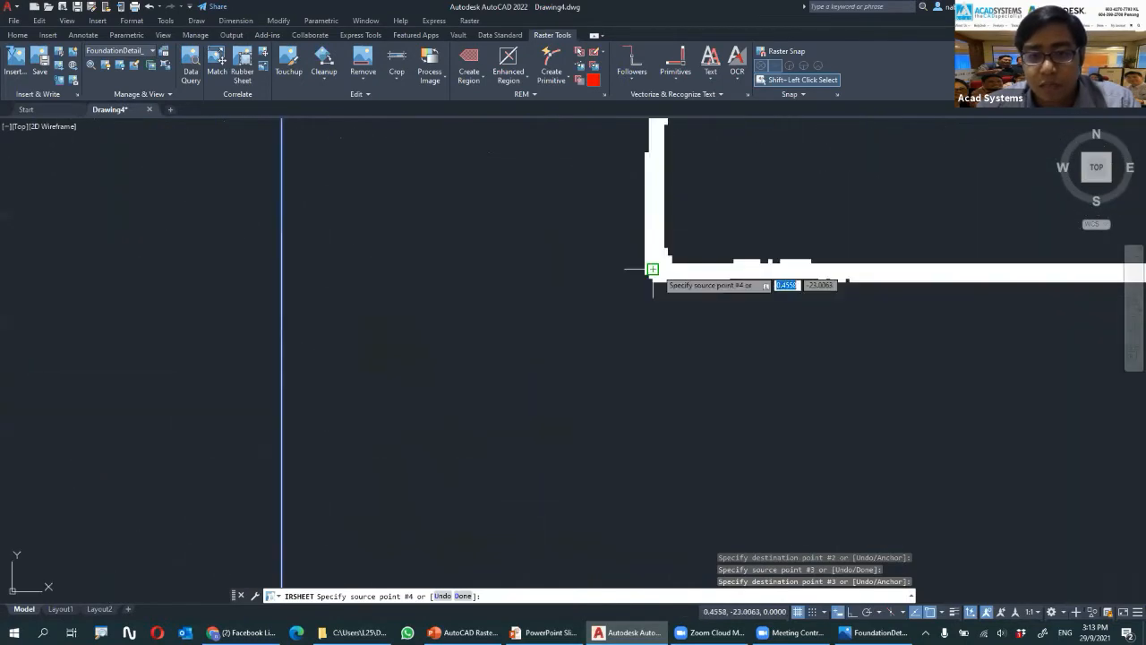
{"action": "left_click", "coordinate": [652, 269]}
{"action": "left_click", "coordinate": [651, 268]}
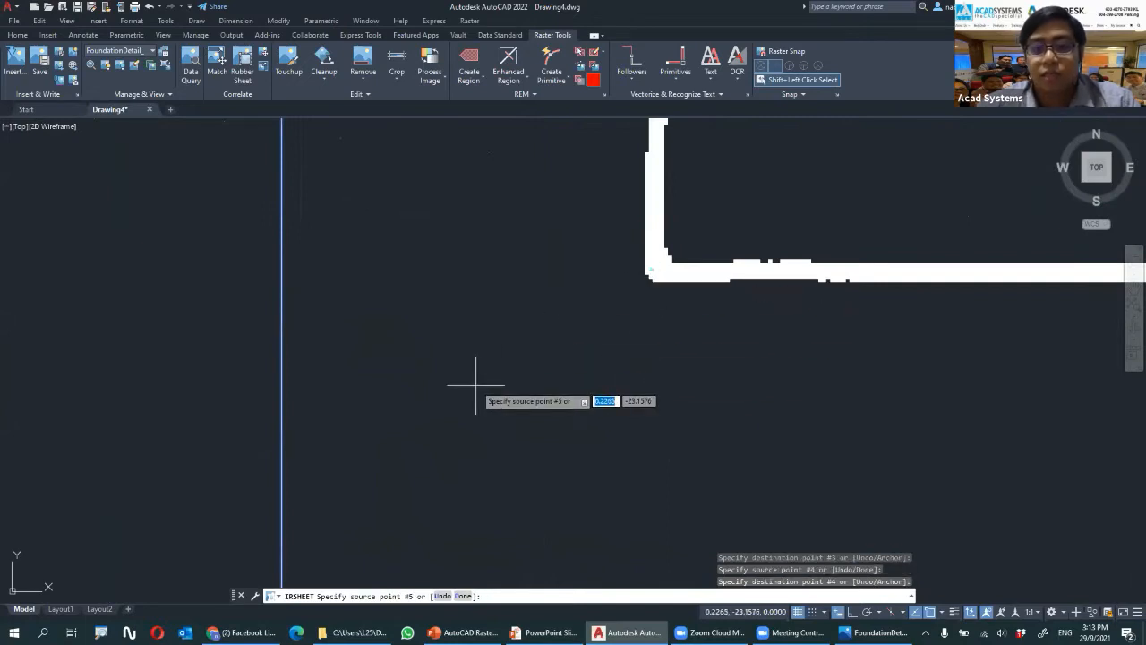
Finish adding control points and apply the triangular rubbersheet transformation to the foundation image
{"action": "scroll", "coordinate": [291, 440], "scroll_direction": "down", "scroll_amount": 8}
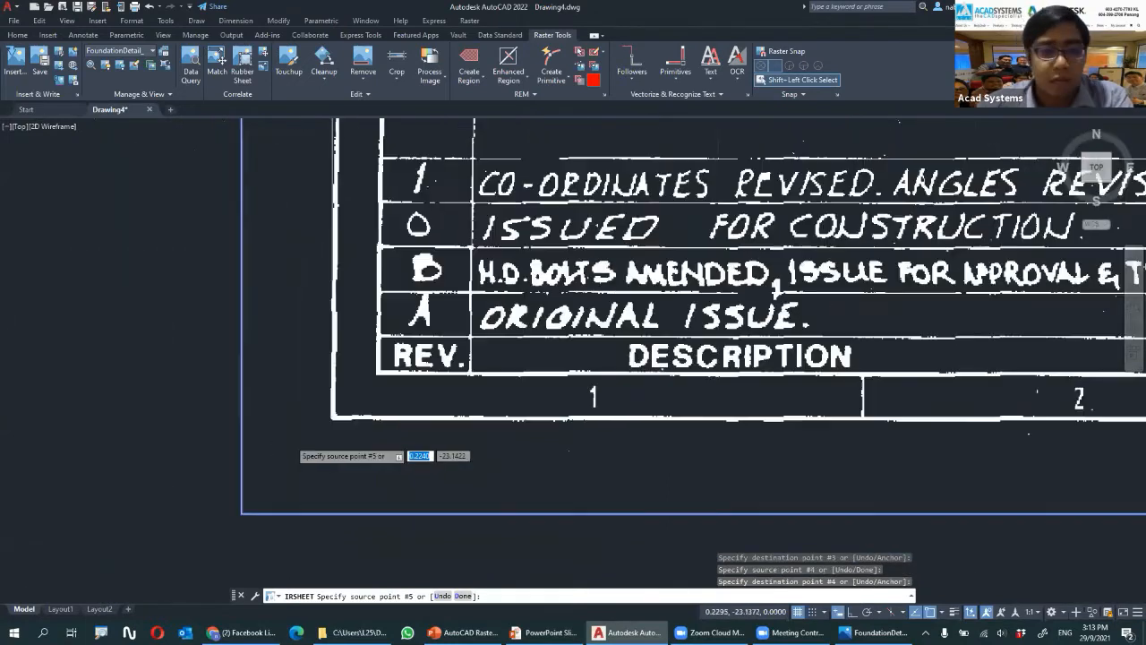
{"action": "scroll", "coordinate": [352, 435], "scroll_direction": "down", "scroll_amount": 4}
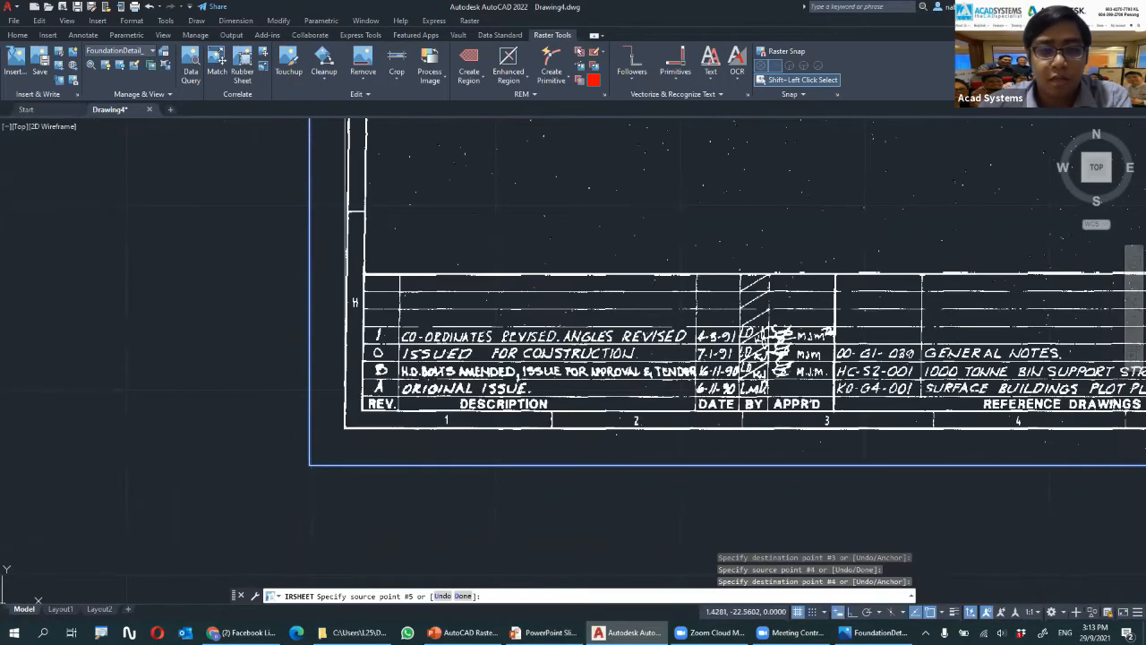
{"action": "middle_click_drag", "start_coordinate": [419, 378], "coordinate": [312, 488]}
{"action": "scroll", "coordinate": [354, 392], "scroll_direction": "down", "scroll_amount": 2}
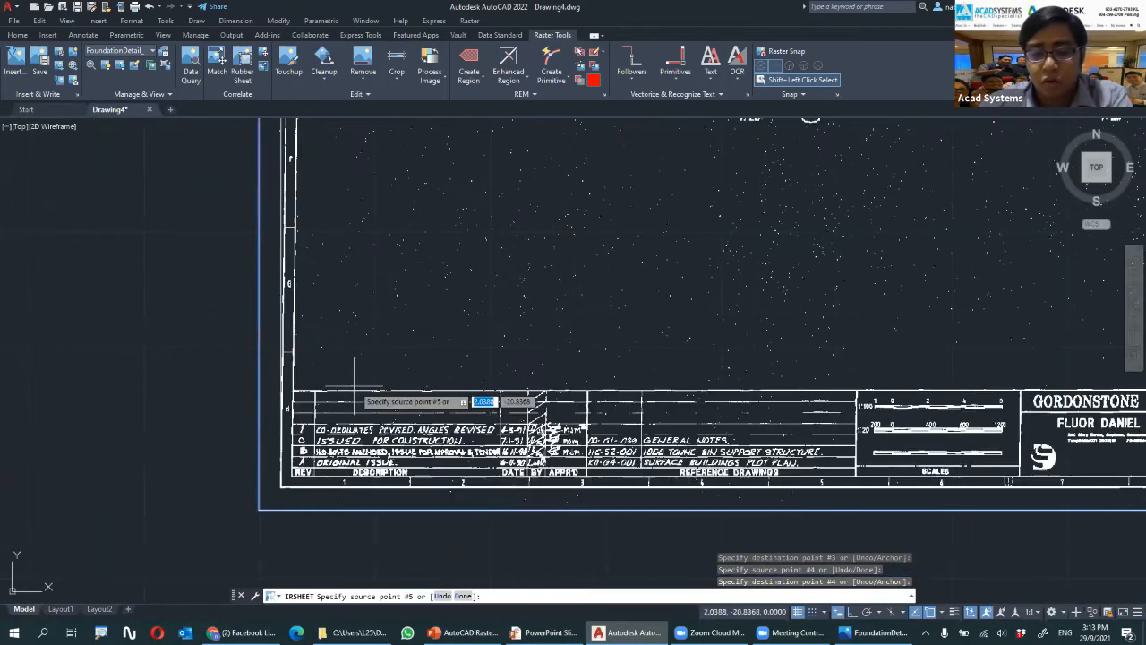
{"action": "middle_click_drag", "start_coordinate": [336, 374], "coordinate": [284, 498]}
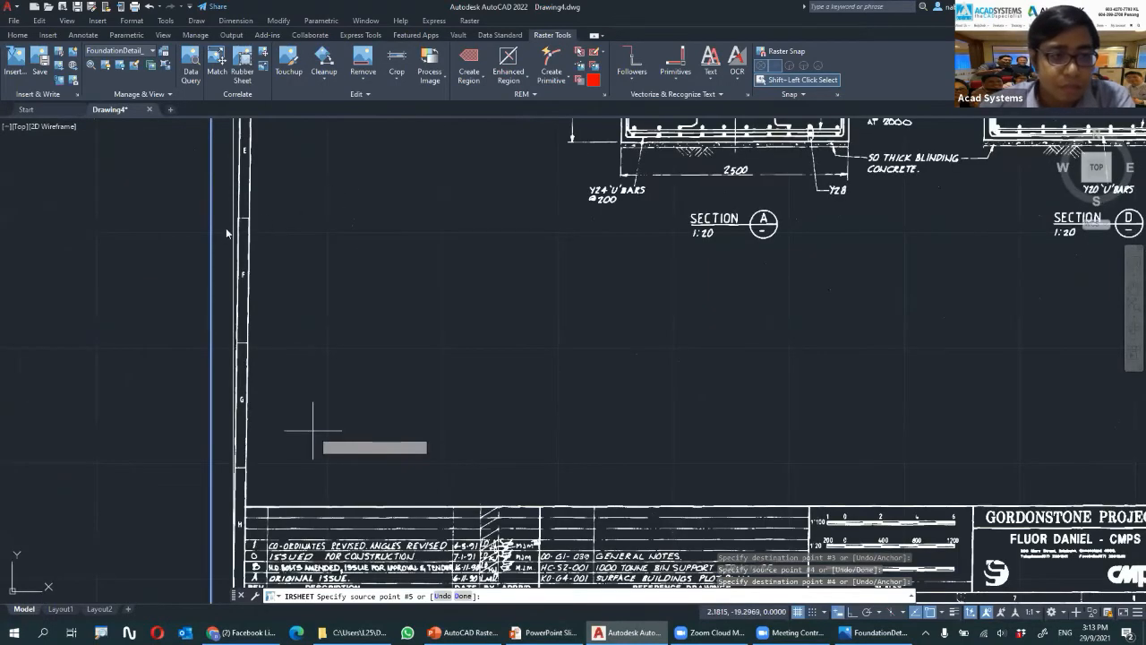
{"action": "scroll", "coordinate": [313, 430], "scroll_direction": "down", "scroll_amount": 2}
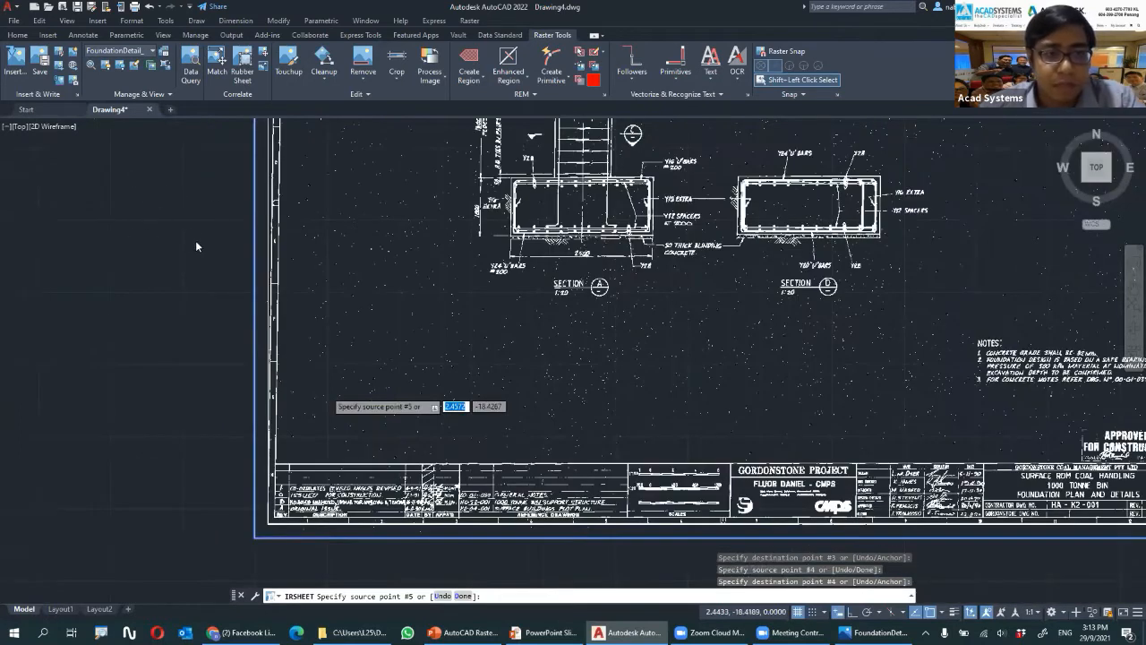
{"action": "key", "text": "Return"}
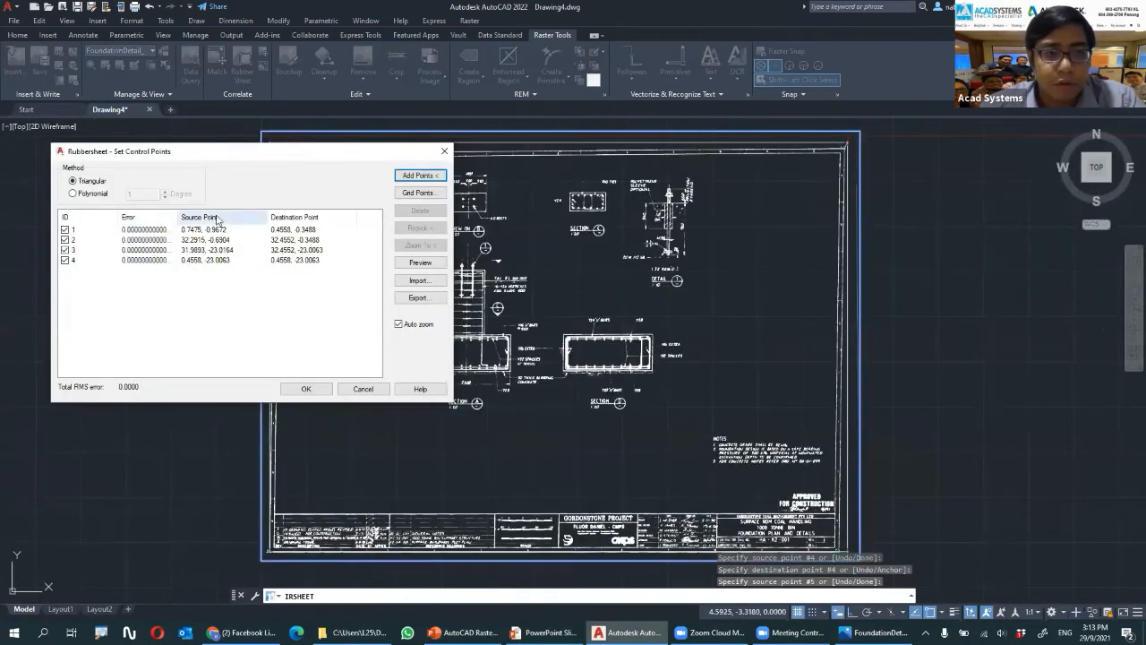
{"action": "left_click", "coordinate": [305, 389]}
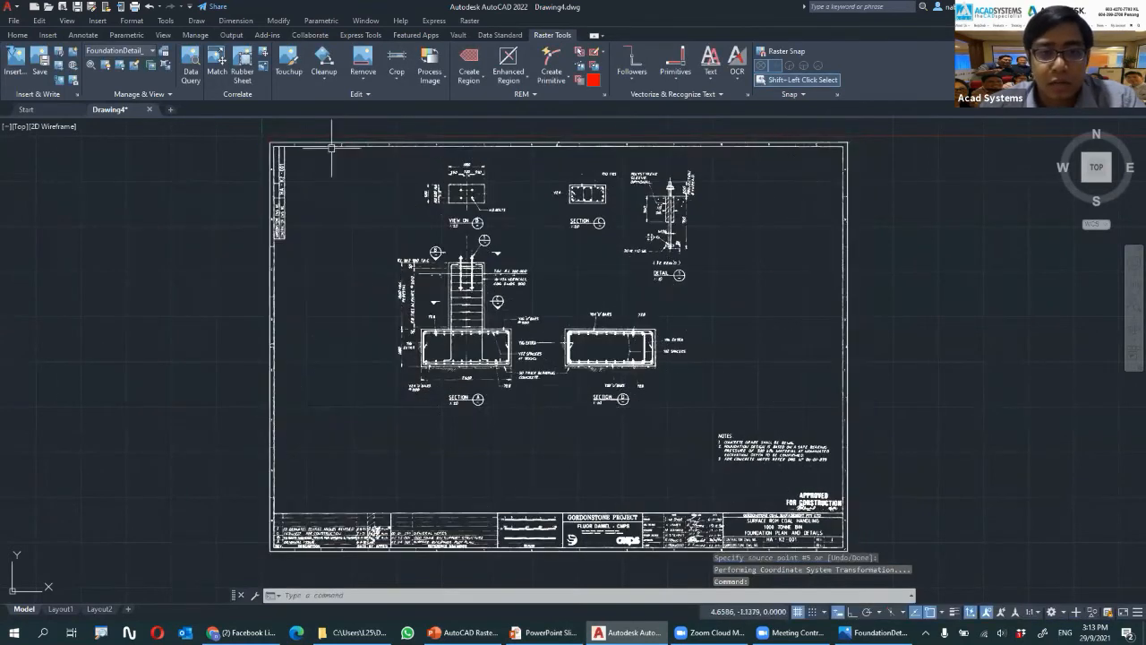
Examine the upper-left corner of the rubbersheeted image for border straightness and alignment with the rectangle
{"action": "scroll", "coordinate": [267, 153], "scroll_direction": "up", "scroll_amount": 2}
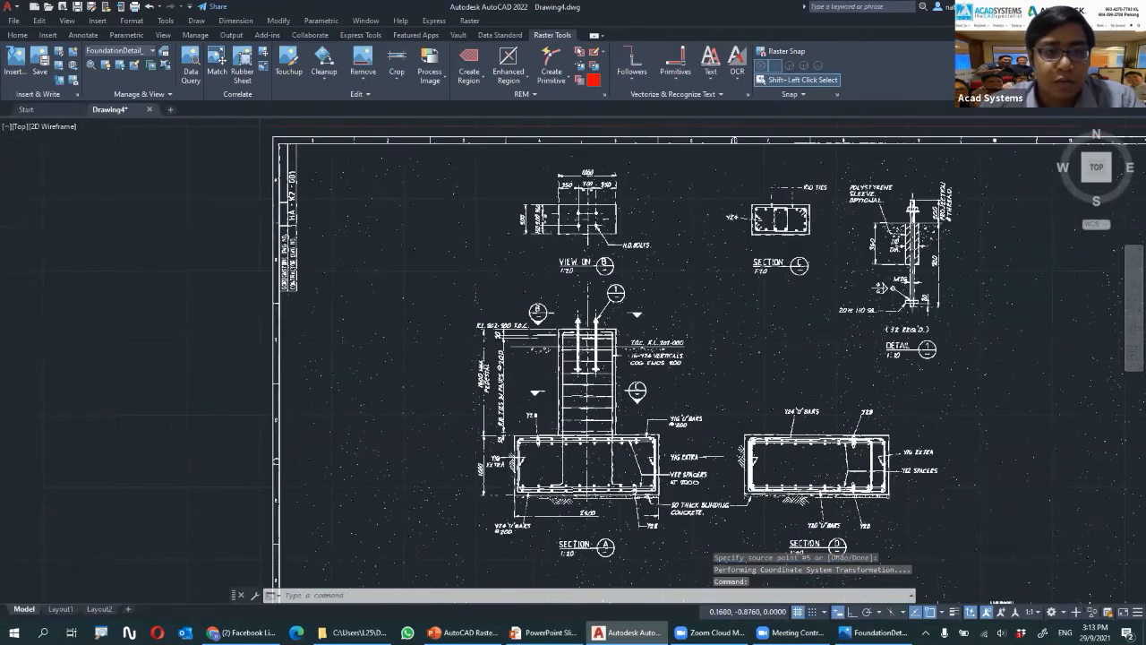
{"action": "scroll", "coordinate": [271, 149], "scroll_direction": "up", "scroll_amount": 2}
{"action": "scroll", "coordinate": [272, 149], "scroll_direction": "up", "scroll_amount": 3}
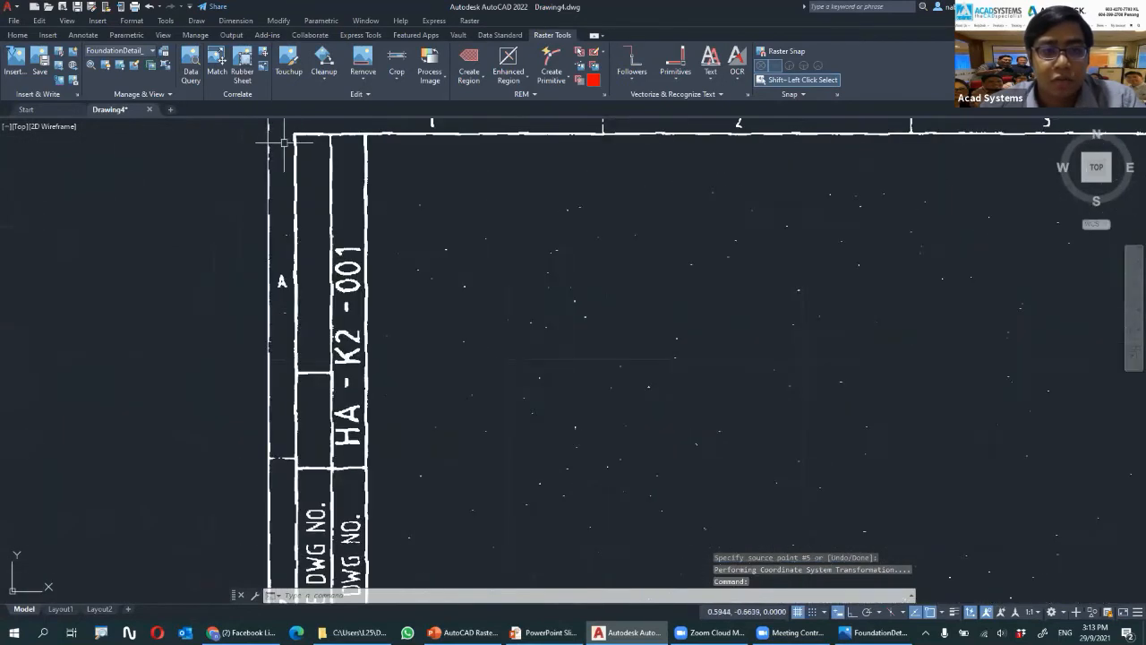
{"action": "scroll", "coordinate": [271, 148], "scroll_direction": "down", "scroll_amount": 6}
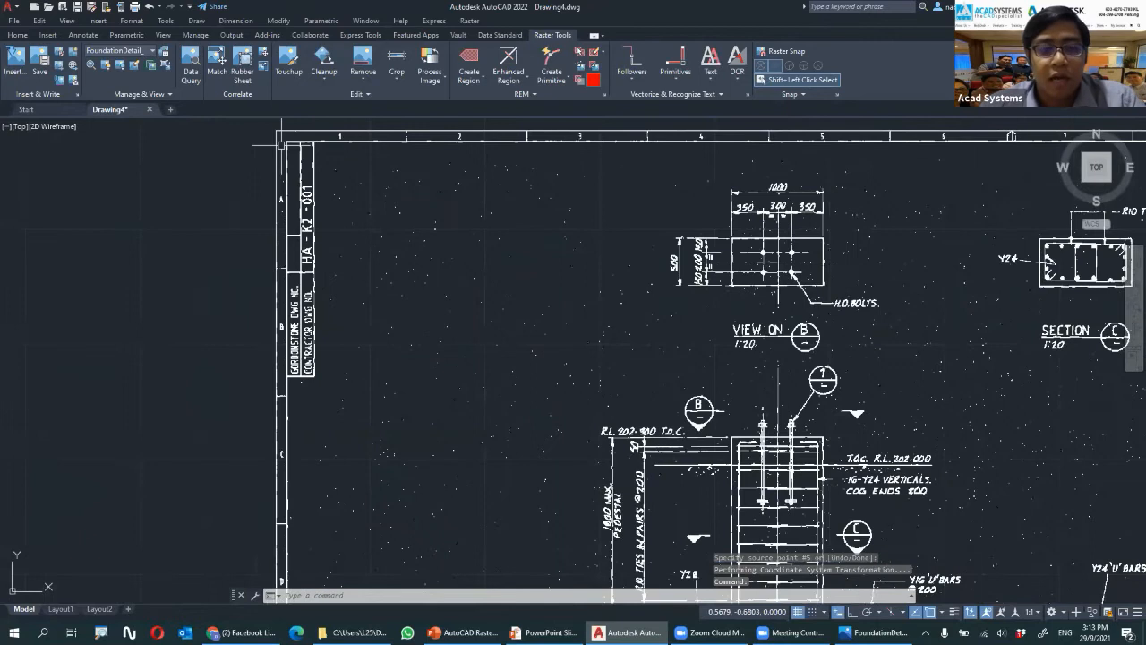
Select the reference rectangle around the rubbersheeted foundation image and erase it
{"action": "scroll", "coordinate": [349, 161], "scroll_direction": "down", "scroll_amount": 2}
{"action": "left_click", "coordinate": [320, 149]}
{"action": "left_click", "coordinate": [251, 131]}
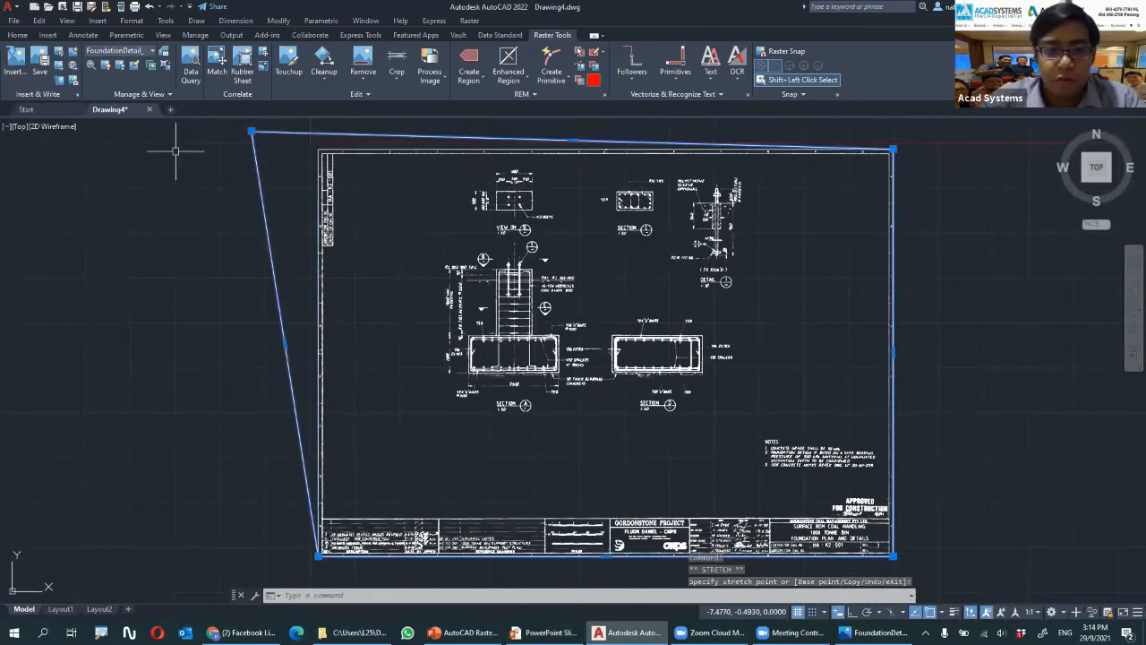
{"action": "key", "text": "Delete"}
{"action": "key", "text": "Escape"}
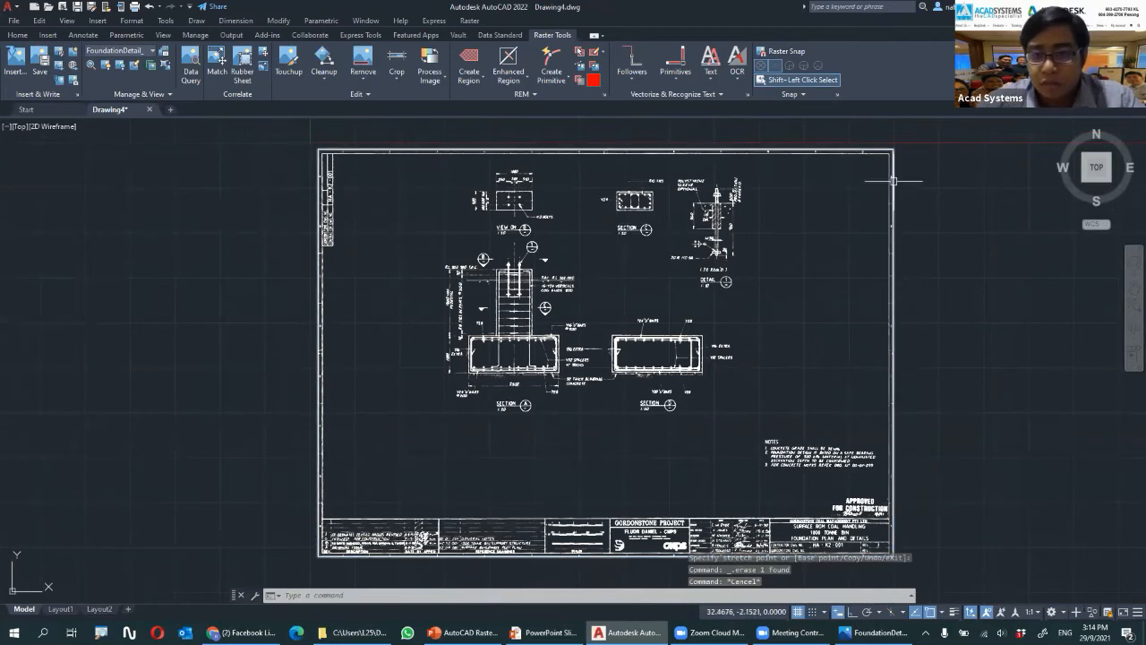
Examine the foundation image for scanning speckles, especially the empty area beside the R.L. 202.300 T.O.C. label
{"action": "middle_click_drag", "start_coordinate": [862, 201], "coordinate": [799, 206]}
{"action": "scroll", "coordinate": [800, 206], "scroll_direction": "down", "scroll_amount": 3}
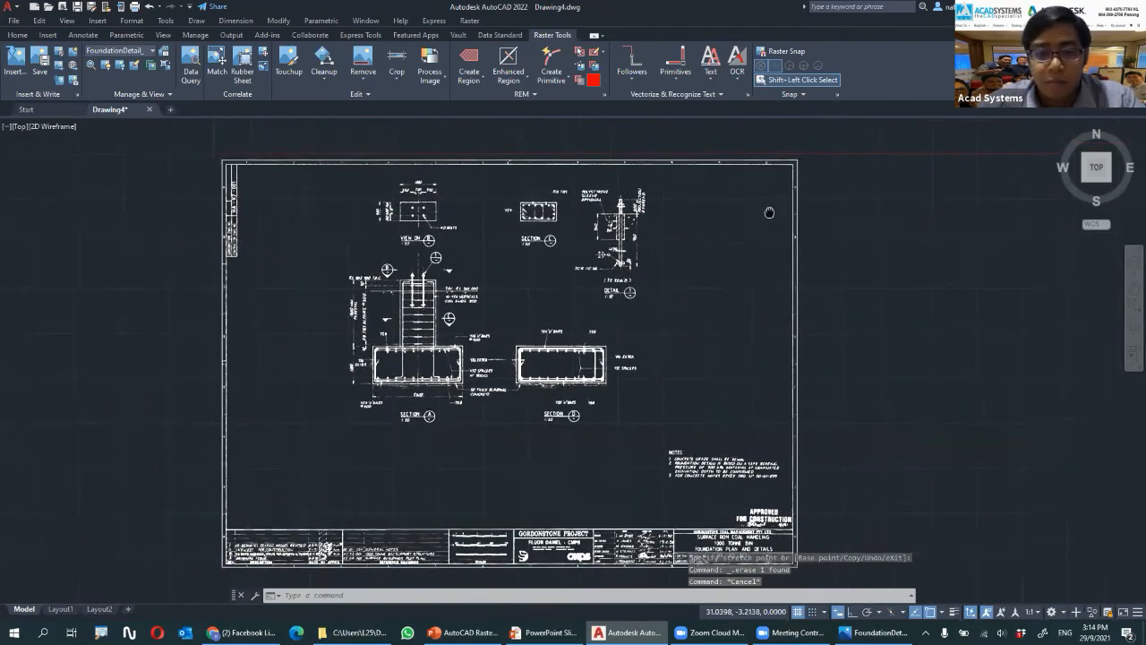
{"action": "scroll", "coordinate": [690, 199], "scroll_direction": "up", "scroll_amount": 4}
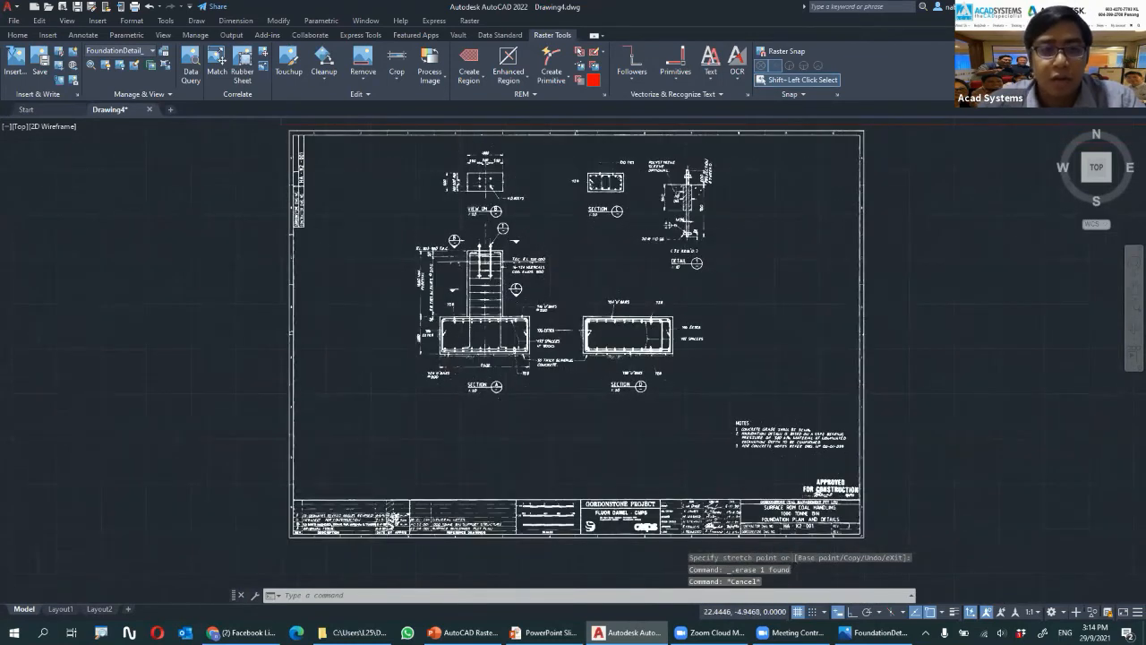
{"action": "scroll", "coordinate": [478, 383], "scroll_direction": "down", "scroll_amount": 4}
{"action": "scroll", "coordinate": [408, 194], "scroll_direction": "up", "scroll_amount": 4}
{"action": "scroll", "coordinate": [557, 342], "scroll_direction": "up", "scroll_amount": 3}
{"action": "scroll", "coordinate": [750, 294], "scroll_direction": "down", "scroll_amount": 6}
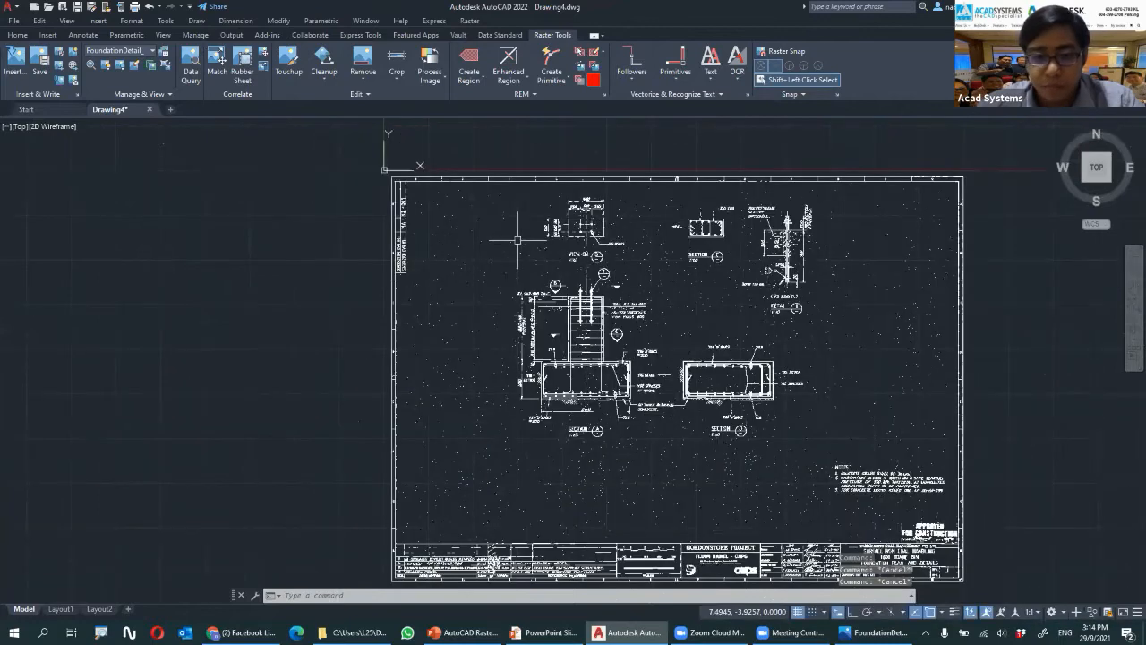
{"action": "scroll", "coordinate": [824, 311], "scroll_direction": "up", "scroll_amount": 2}
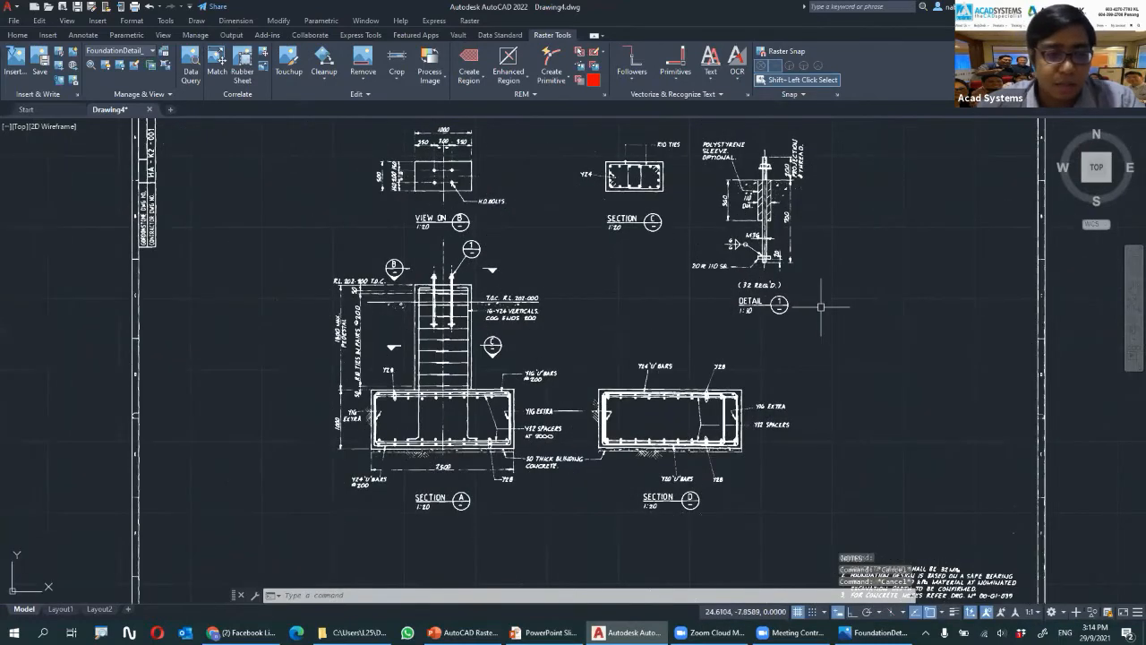
{"action": "scroll", "coordinate": [665, 299], "scroll_direction": "up", "scroll_amount": 4}
{"action": "middle_click_drag", "start_coordinate": [408, 299], "coordinate": [747, 298]}
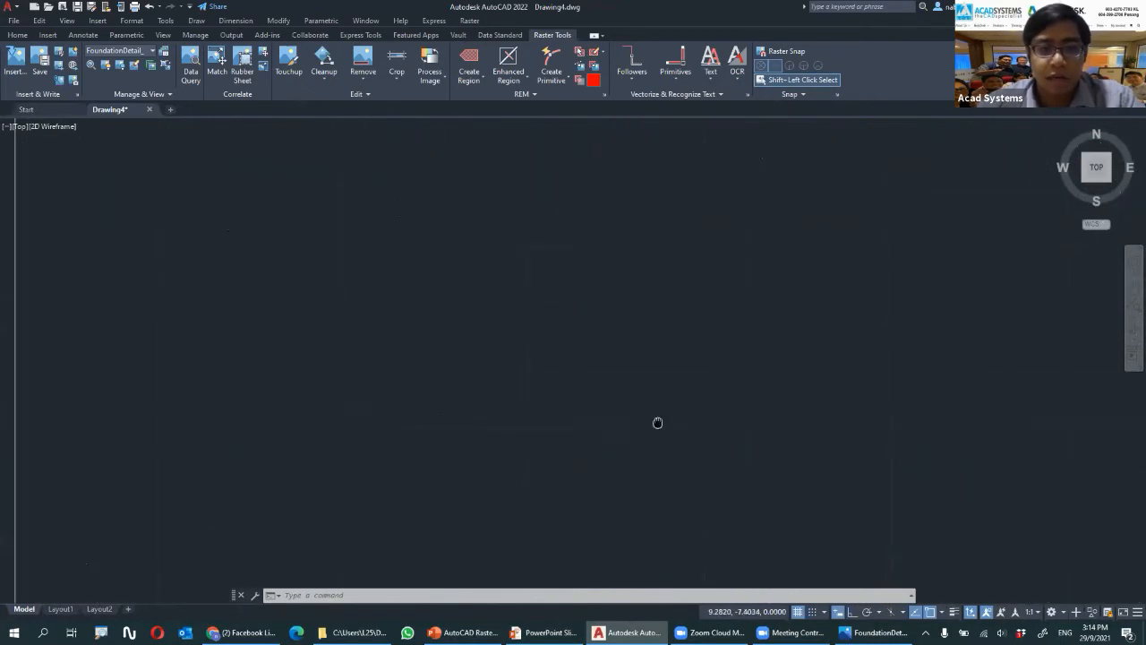
{"action": "scroll", "coordinate": [606, 281], "scroll_direction": "up", "scroll_amount": 5}
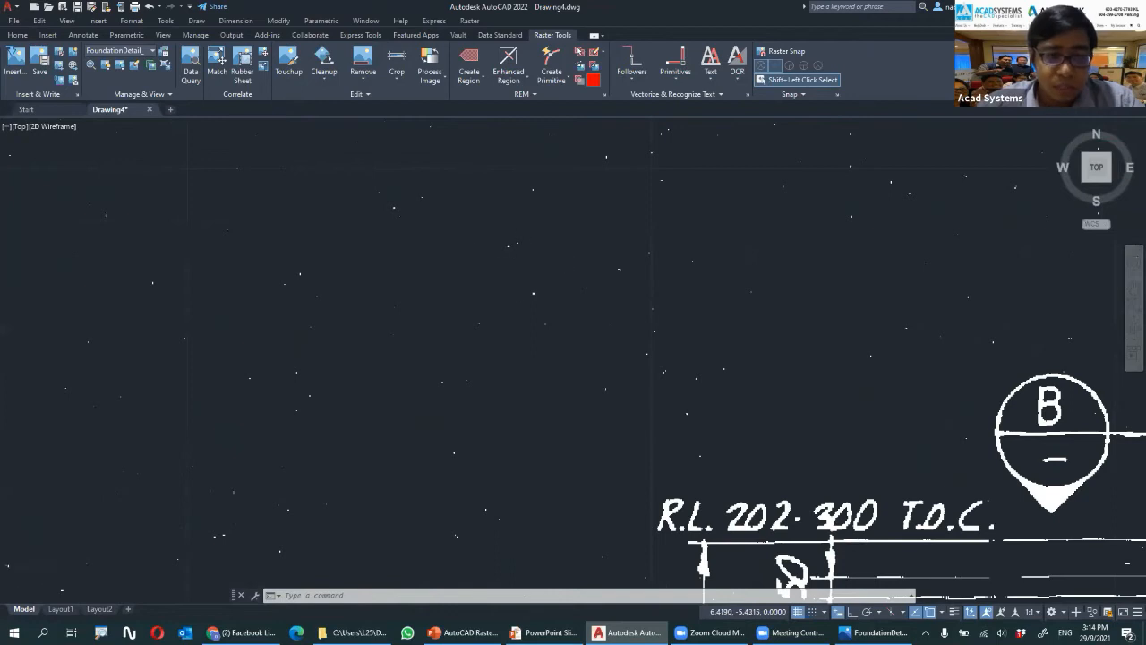
{"action": "scroll", "coordinate": [566, 245], "scroll_direction": "down", "scroll_amount": 2}
{"action": "scroll", "coordinate": [529, 243], "scroll_direction": "down", "scroll_amount": 4}
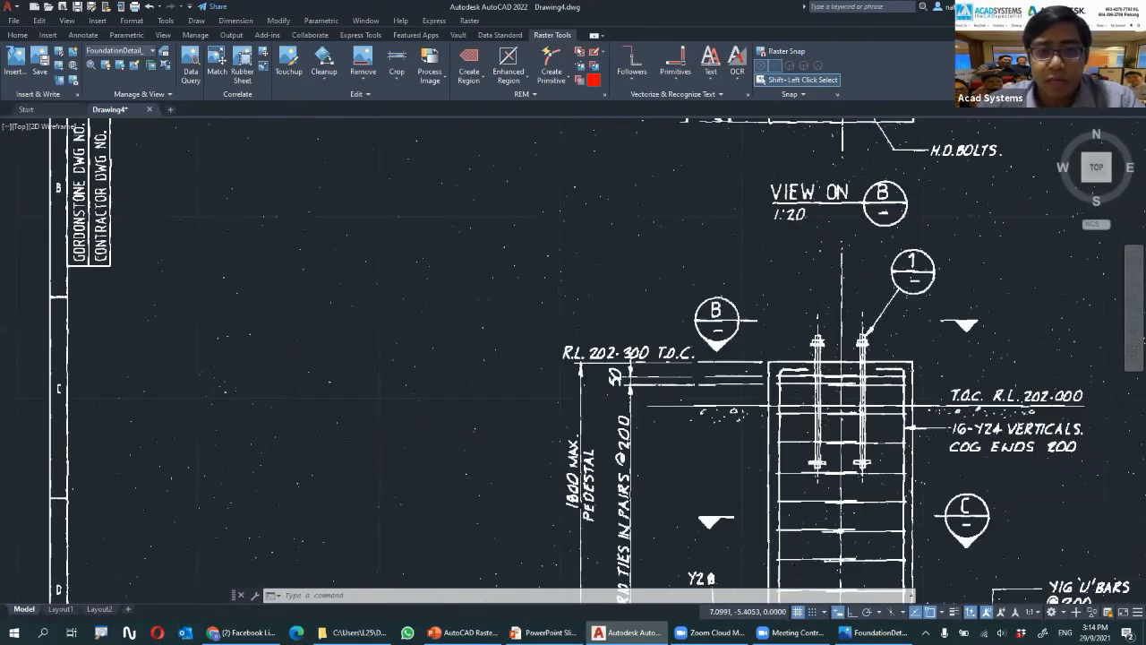
Start Despeckle on the foundation image and choose the entire image as the area to clean
{"action": "left_click", "coordinate": [326, 83]}
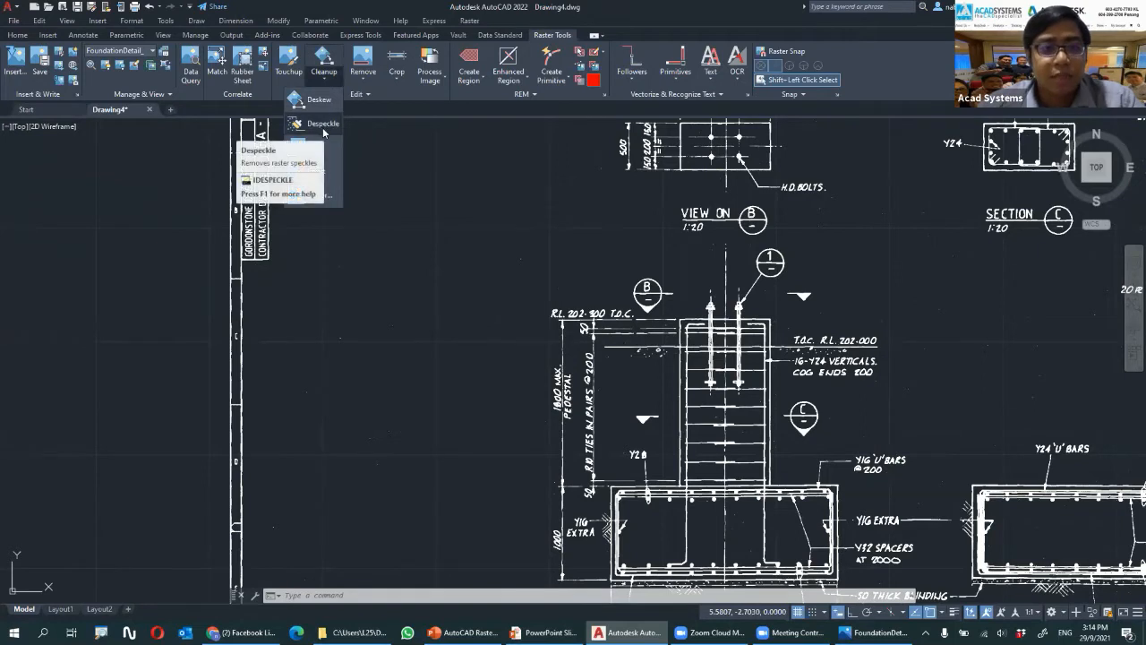
{"action": "left_click", "coordinate": [323, 123]}
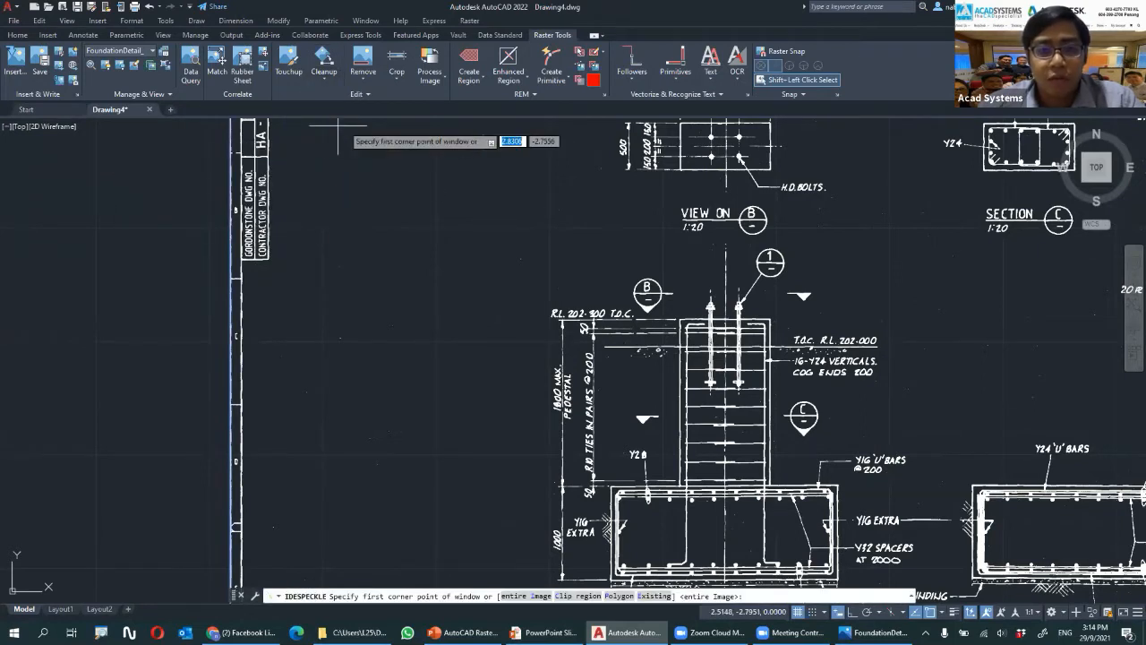
{"action": "scroll", "coordinate": [513, 269], "scroll_direction": "up", "scroll_amount": 2}
{"action": "scroll", "coordinate": [537, 251], "scroll_direction": "up", "scroll_amount": 3}
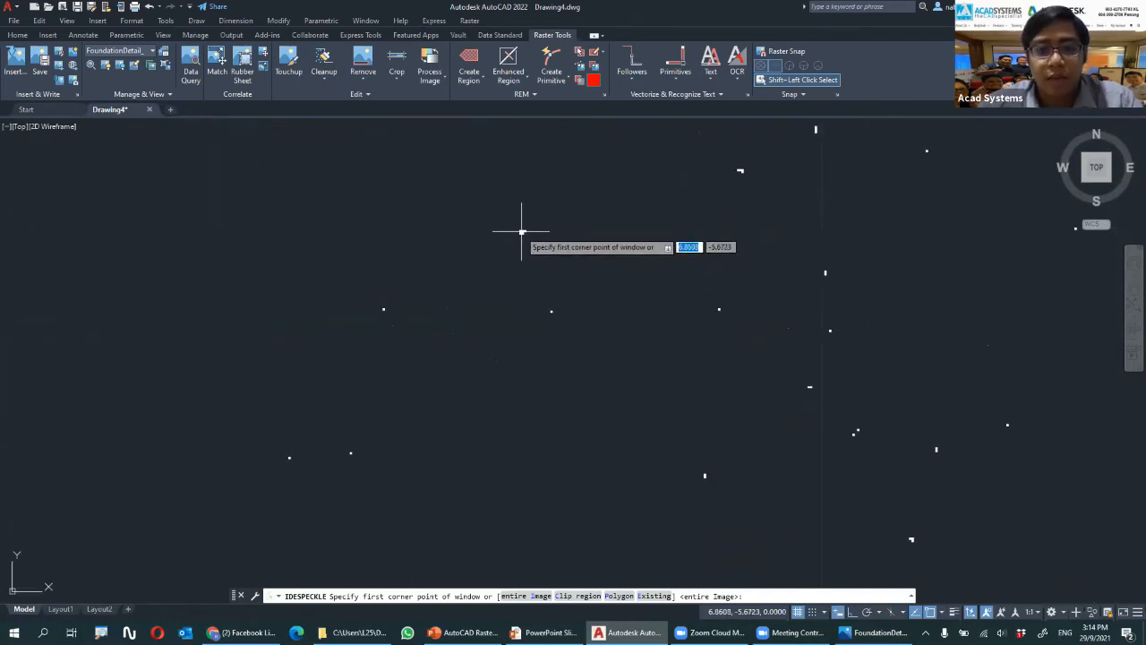
{"action": "left_click", "coordinate": [320, 84]}
{"action": "left_click", "coordinate": [310, 132]}
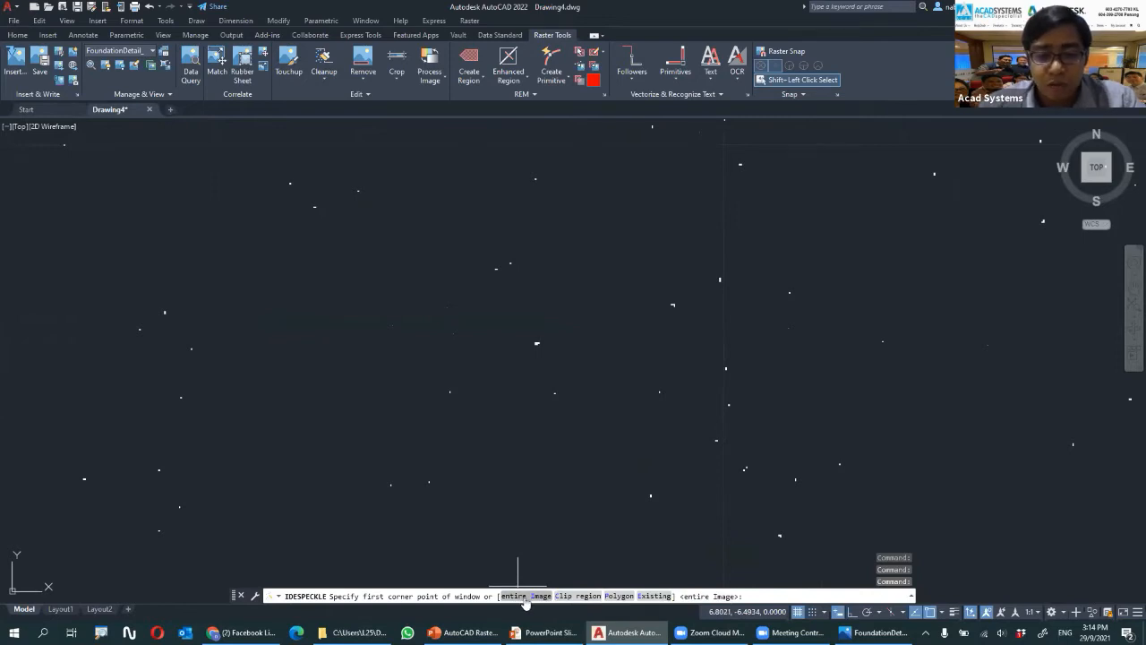
{"action": "left_click", "coordinate": [524, 595]}
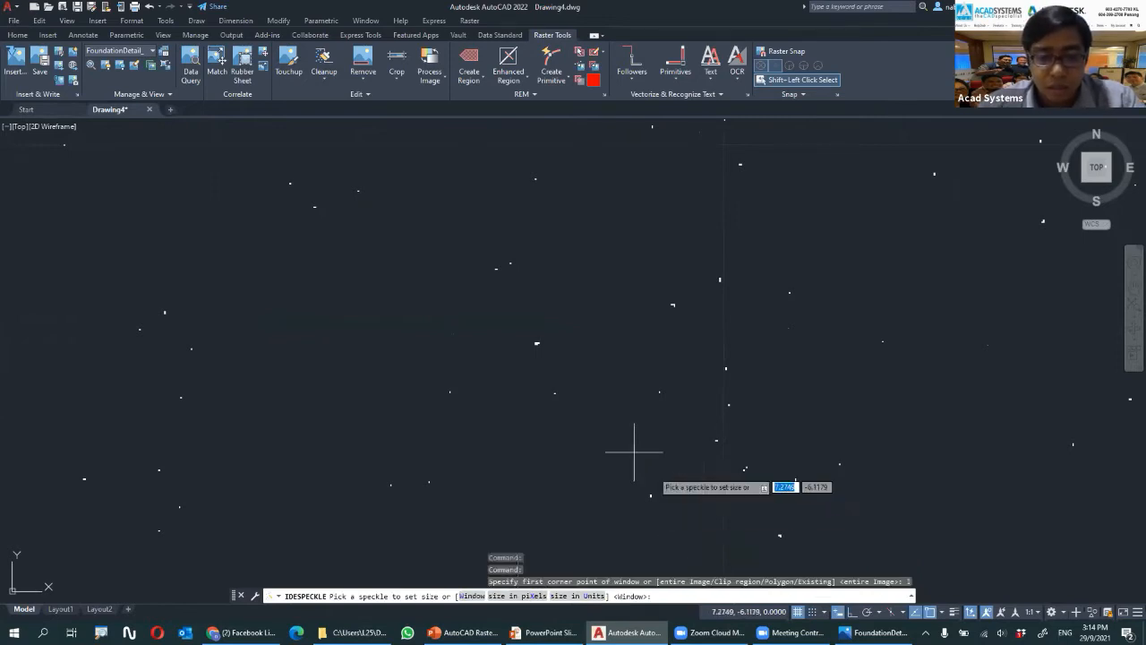
Set the speckle size with the Window option by enclosing one small speckle near the R.L. 202.300 T.O.C. label
{"action": "scroll", "coordinate": [550, 350], "scroll_direction": "down", "scroll_amount": 10}
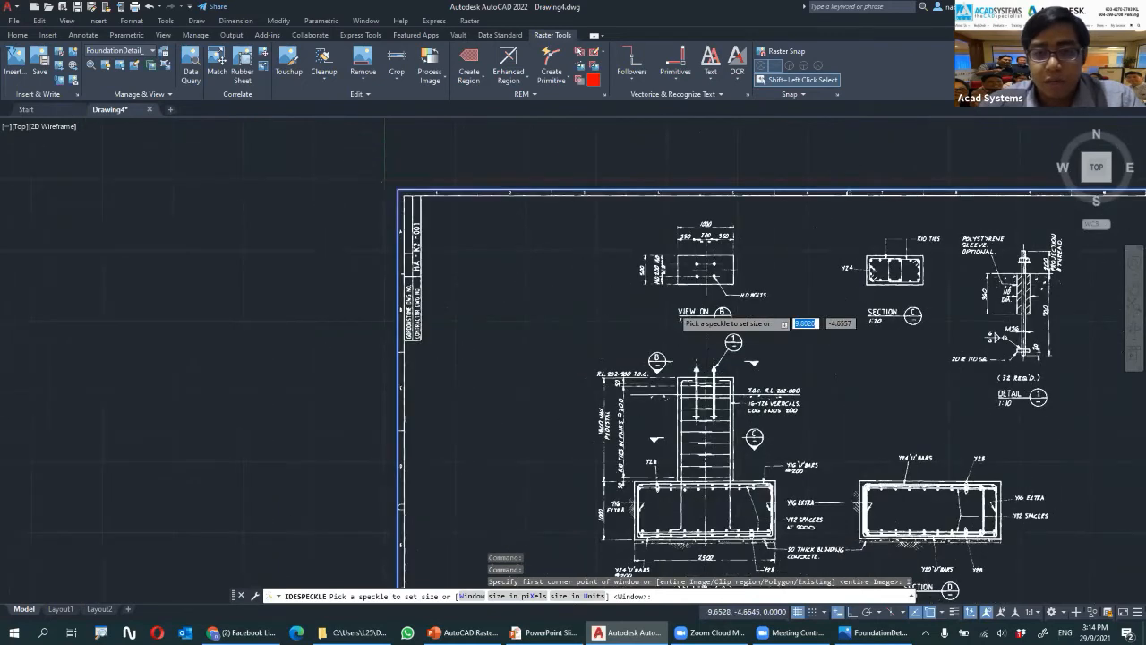
{"action": "middle_click_drag", "start_coordinate": [655, 342], "coordinate": [424, 310]}
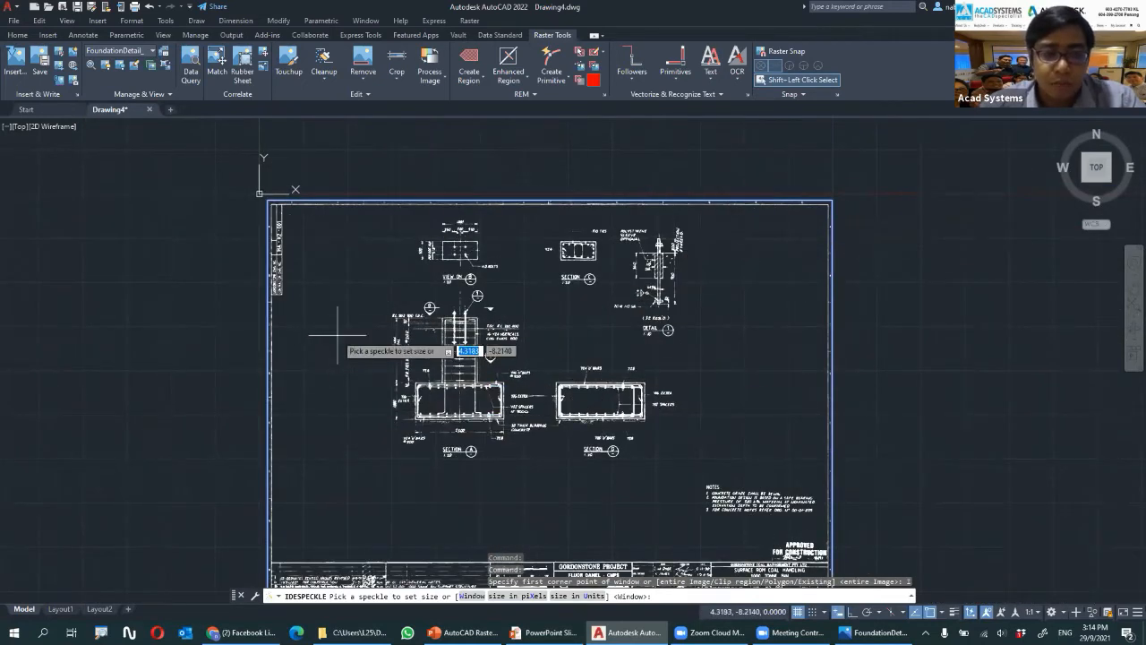
{"action": "scroll", "coordinate": [374, 313], "scroll_direction": "up", "scroll_amount": 8}
{"action": "scroll", "coordinate": [368, 298], "scroll_direction": "up", "scroll_amount": 4}
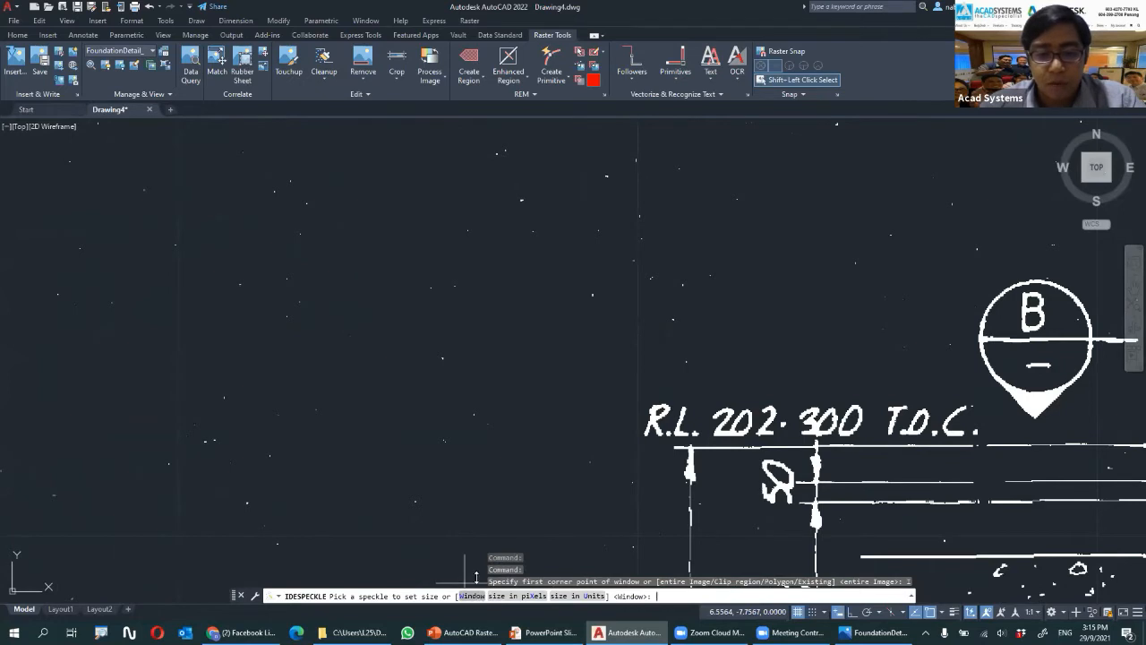
{"action": "left_click", "coordinate": [472, 594]}
{"action": "scroll", "coordinate": [435, 371], "scroll_direction": "up", "scroll_amount": 5}
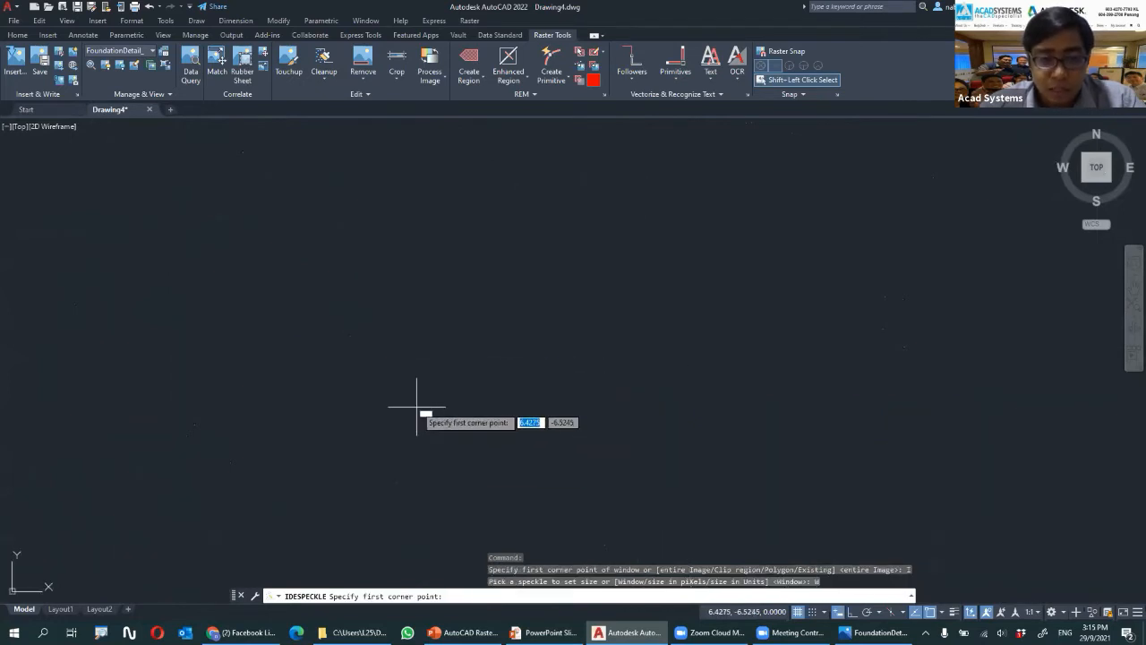
{"action": "left_click", "coordinate": [417, 408]}
{"action": "left_click", "coordinate": [444, 426]}
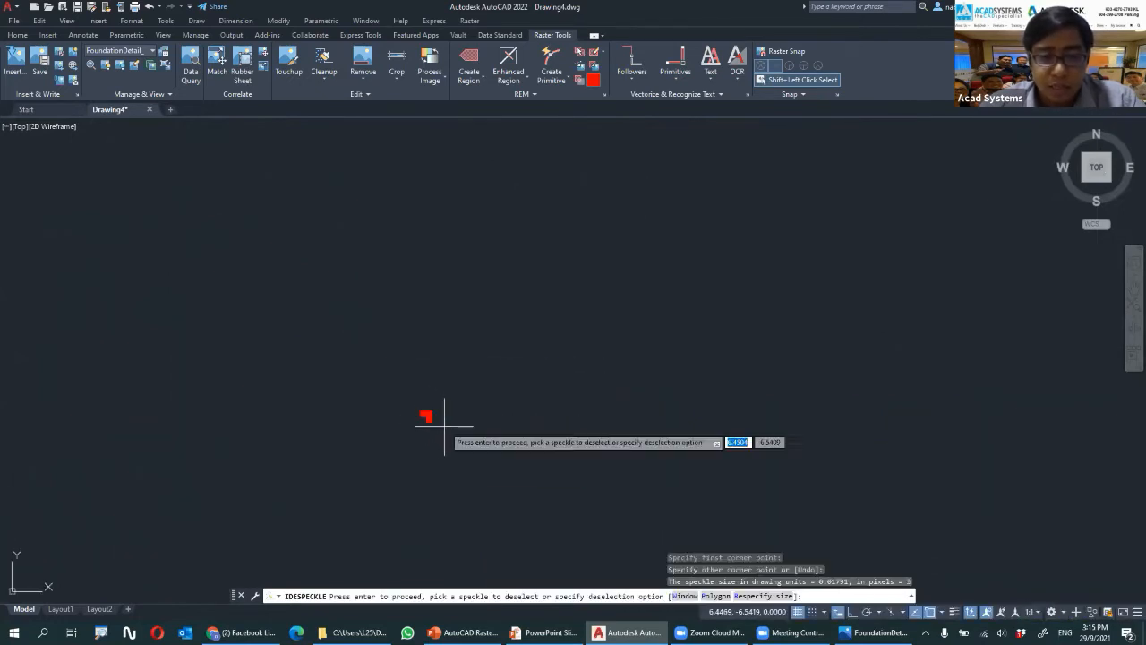
Review the speckles highlighted around View on B, remove them all, and end the Despeckle command
{"action": "scroll", "coordinate": [458, 408], "scroll_direction": "down", "scroll_amount": 5}
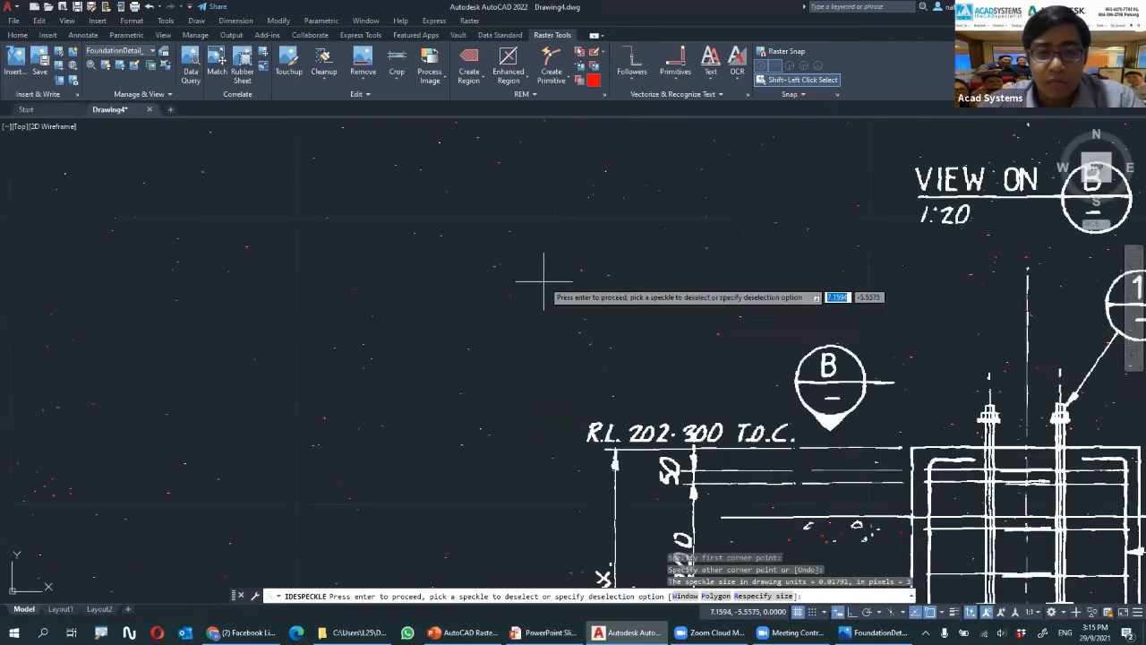
{"action": "middle_click_drag", "start_coordinate": [544, 281], "coordinate": [429, 385]}
{"action": "scroll", "coordinate": [554, 348], "scroll_direction": "down", "scroll_amount": 2}
{"action": "middle_click_drag", "start_coordinate": [557, 343], "coordinate": [339, 407]}
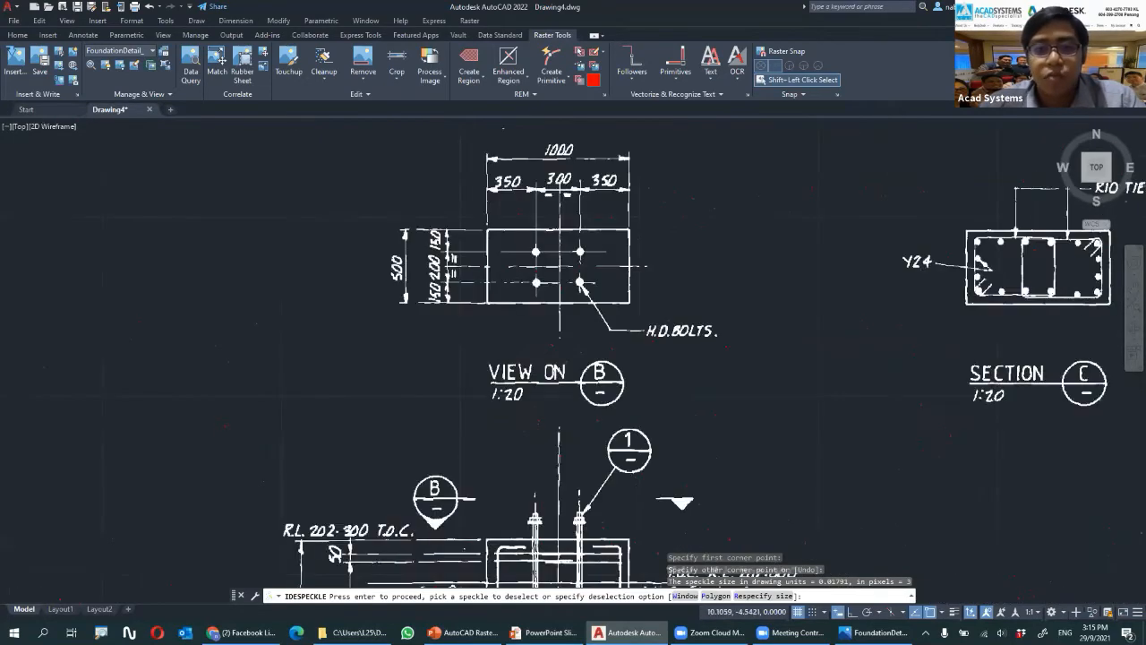
{"action": "key", "text": "Return"}
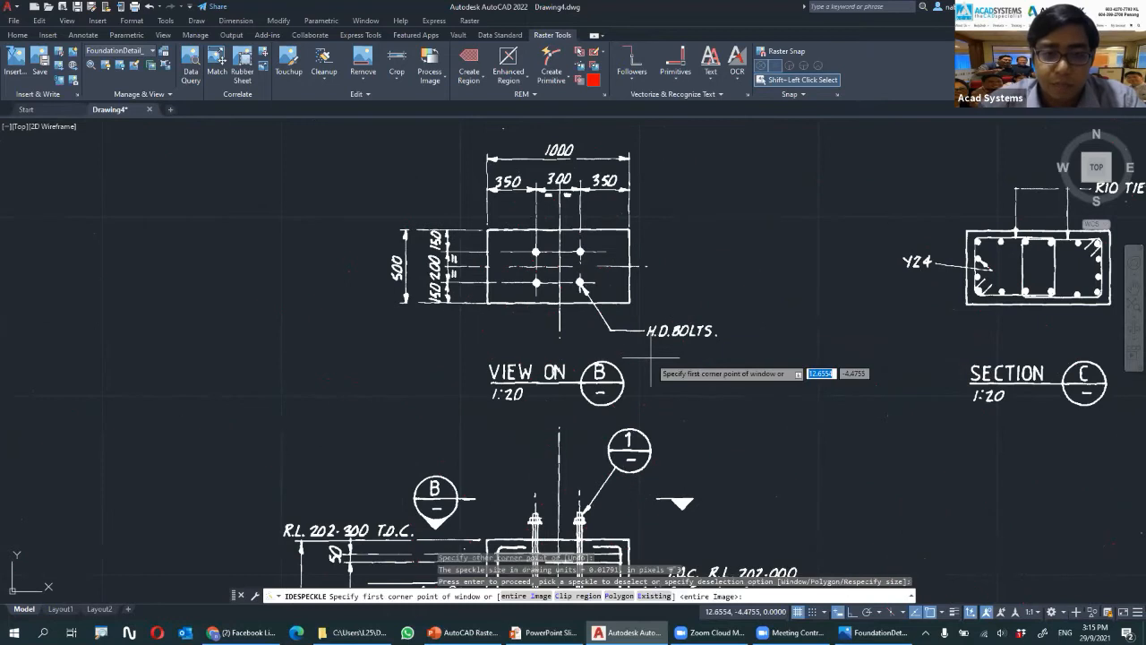
{"action": "key", "text": "Escape"}
{"action": "key", "text": "Escape"}
Examine the despeckled image for leftover marks near the 20 PL 110 SQ. note and around the Detail 1 anchor bolt
{"action": "scroll", "coordinate": [620, 206], "scroll_direction": "down", "scroll_amount": 2}
{"action": "middle_click_drag", "start_coordinate": [620, 206], "coordinate": [517, 129]}
{"action": "scroll", "coordinate": [768, 393], "scroll_direction": "up", "scroll_amount": 5}
{"action": "scroll", "coordinate": [543, 483], "scroll_direction": "up", "scroll_amount": 6}
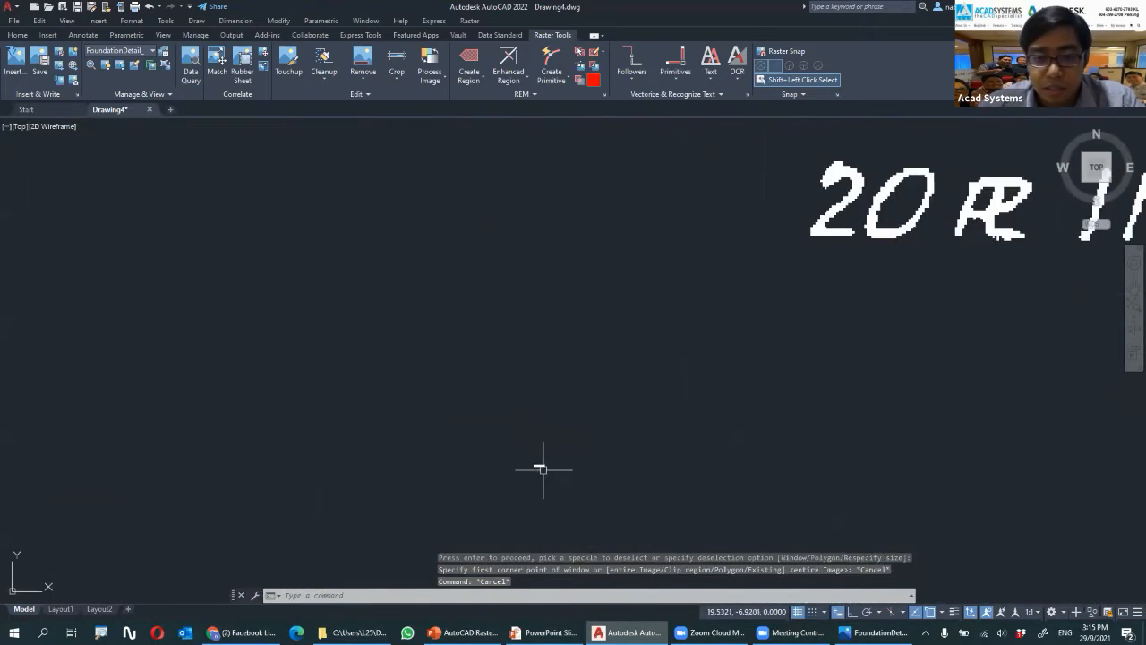
{"action": "scroll", "coordinate": [582, 456], "scroll_direction": "down", "scroll_amount": 2}
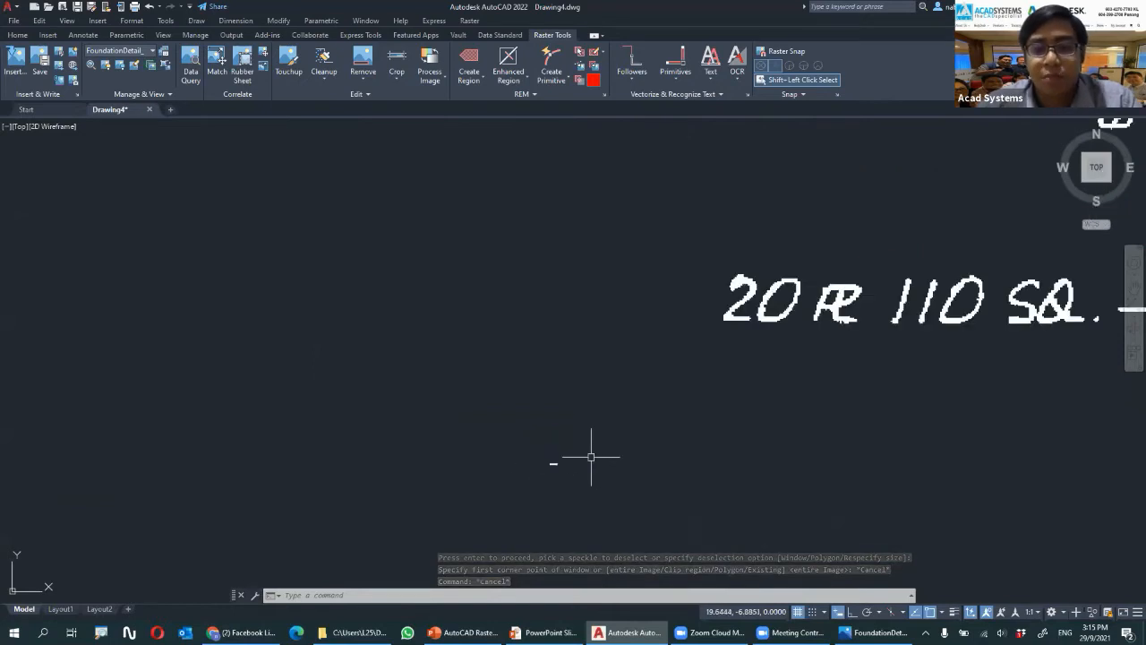
{"action": "scroll", "coordinate": [621, 445], "scroll_direction": "down", "scroll_amount": 2}
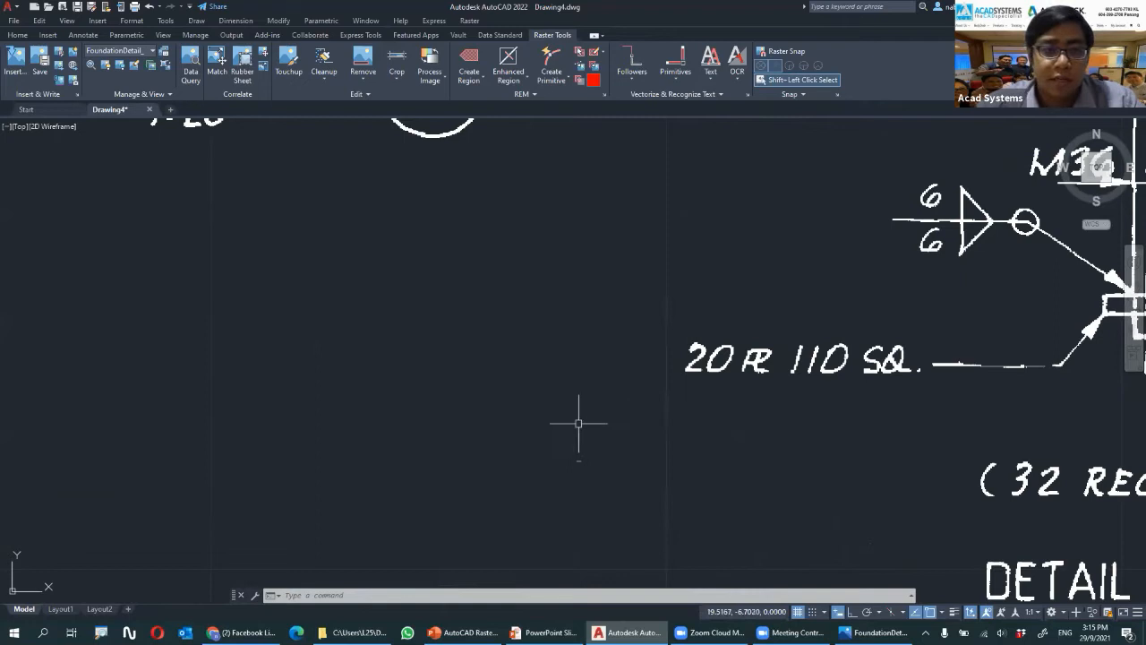
{"action": "scroll", "coordinate": [578, 424], "scroll_direction": "down", "scroll_amount": 5}
{"action": "scroll", "coordinate": [560, 409], "scroll_direction": "up", "scroll_amount": 7}
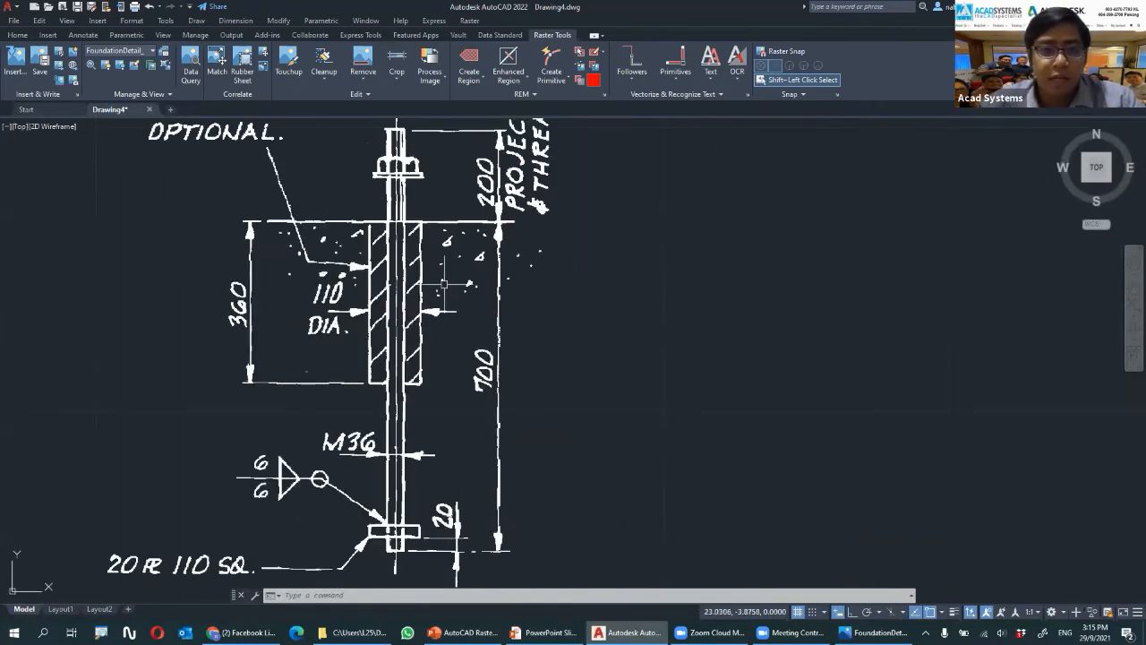
{"action": "scroll", "coordinate": [445, 287], "scroll_direction": "up", "scroll_amount": 4}
{"action": "scroll", "coordinate": [437, 205], "scroll_direction": "down", "scroll_amount": 4}
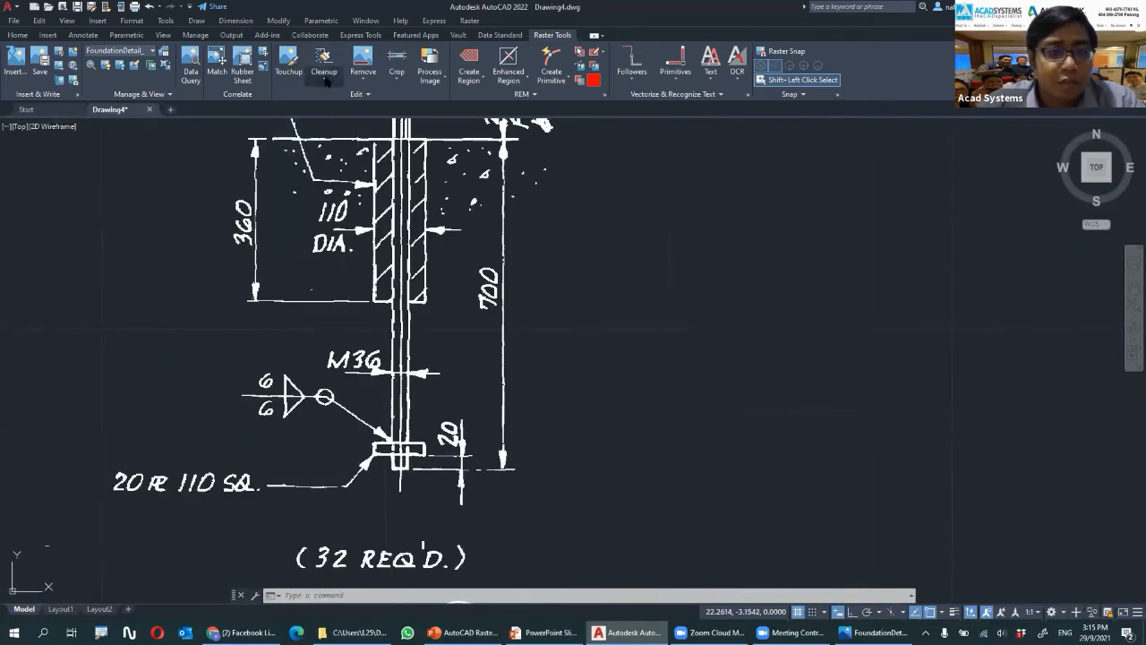
Start Touchup and use the square brush to erase the concrete dots to the right of the Detail 1 bolt sleeve
{"action": "left_click", "coordinate": [289, 77]}
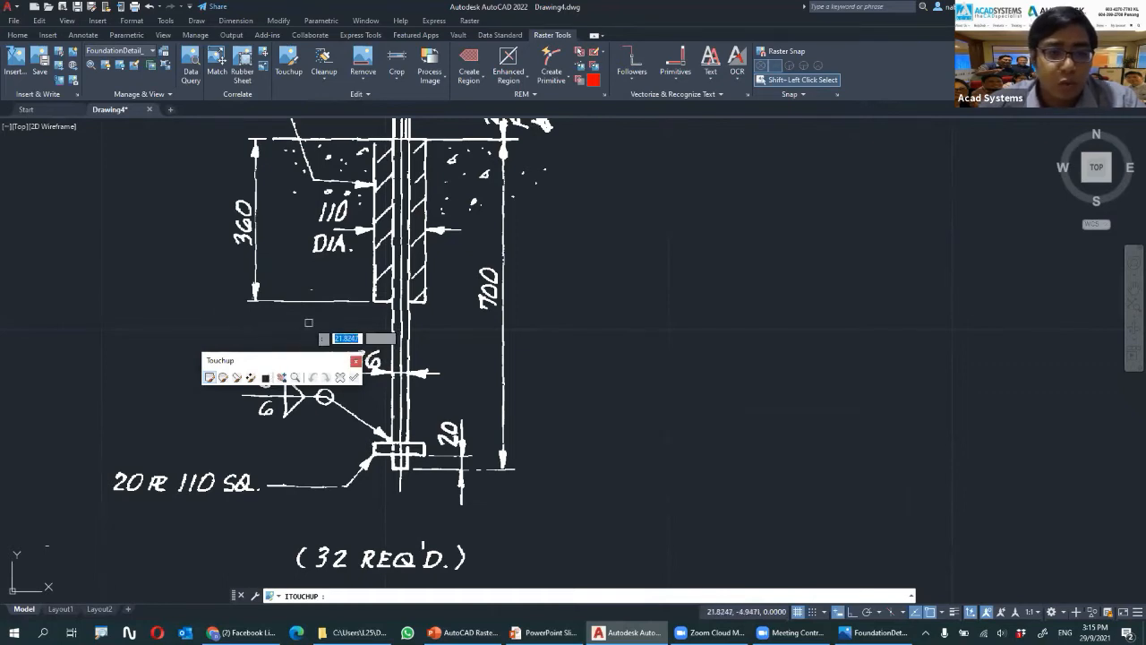
{"action": "scroll", "coordinate": [439, 270], "scroll_direction": "up", "scroll_amount": 5}
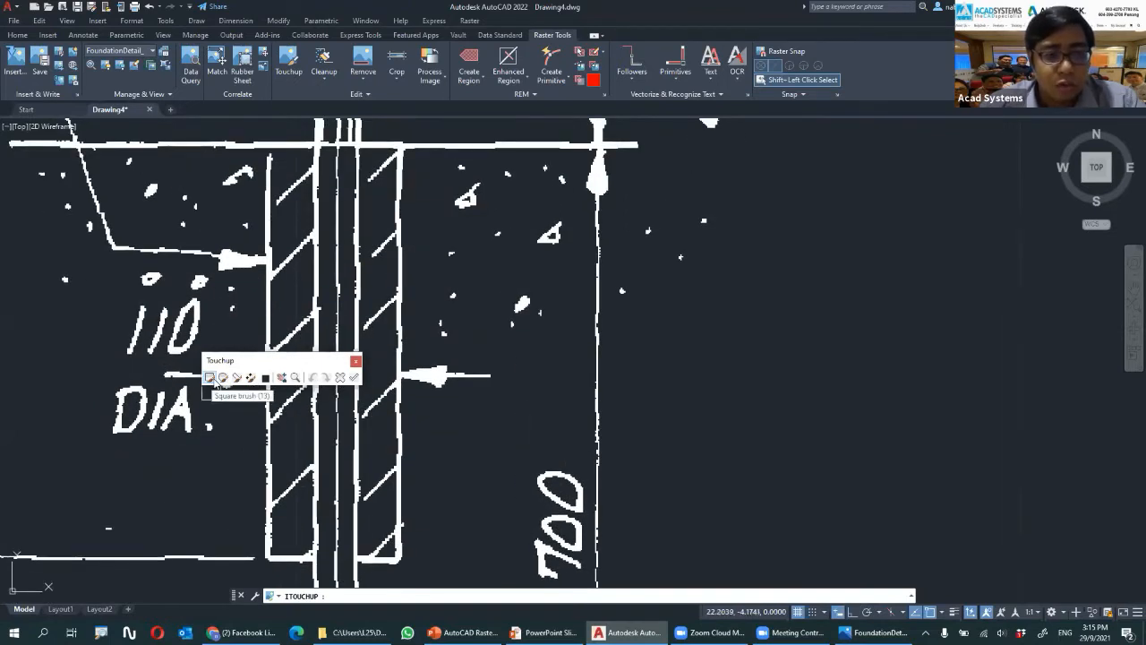
{"action": "left_click", "coordinate": [224, 377]}
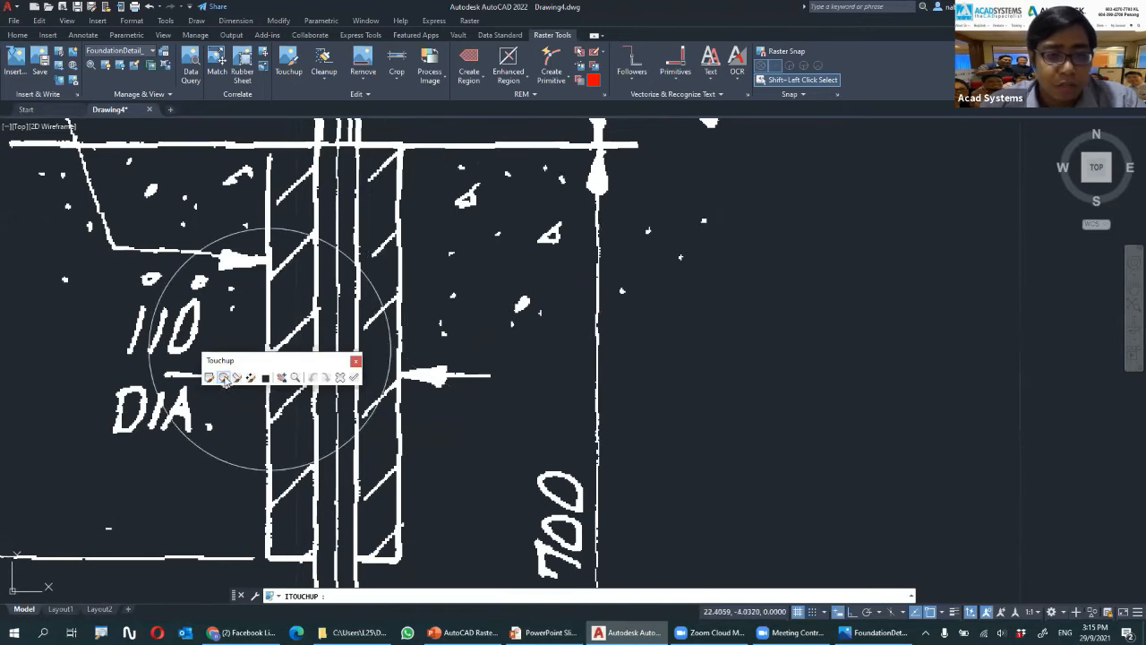
{"action": "left_click", "coordinate": [209, 377]}
{"action": "mouse_move", "coordinate": [453, 297]}
{"action": "left_mouse_down"}
{"action": "mouse_move", "coordinate": [448, 319]}
{"action": "mouse_move", "coordinate": [555, 294]}
{"action": "mouse_move", "coordinate": [556, 224]}
{"action": "left_mouse_up"}
{"action": "mouse_move", "coordinate": [466, 261]}
{"action": "left_mouse_down"}
{"action": "mouse_move", "coordinate": [475, 181]}
{"action": "mouse_move", "coordinate": [629, 213]}
{"action": "mouse_move", "coordinate": [646, 249]}
{"action": "mouse_move", "coordinate": [560, 332]}
{"action": "left_mouse_up"}
Erase the leftover speckle to the lower left of the 20 PL 110 SQ. note with the square brush
{"action": "scroll", "coordinate": [269, 344], "scroll_direction": "down", "scroll_amount": 6}
{"action": "middle_click_drag", "start_coordinate": [317, 331], "coordinate": [726, 272]}
{"action": "scroll", "coordinate": [471, 492], "scroll_direction": "up", "scroll_amount": 6}
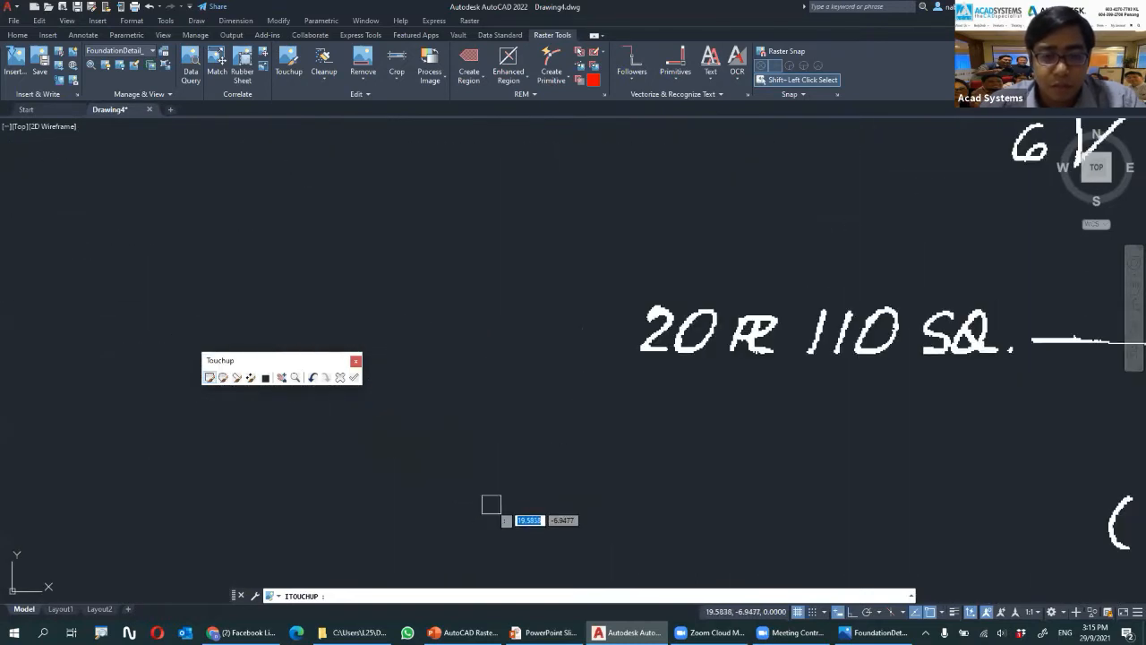
{"action": "scroll", "coordinate": [457, 456], "scroll_direction": "down", "scroll_amount": 6}
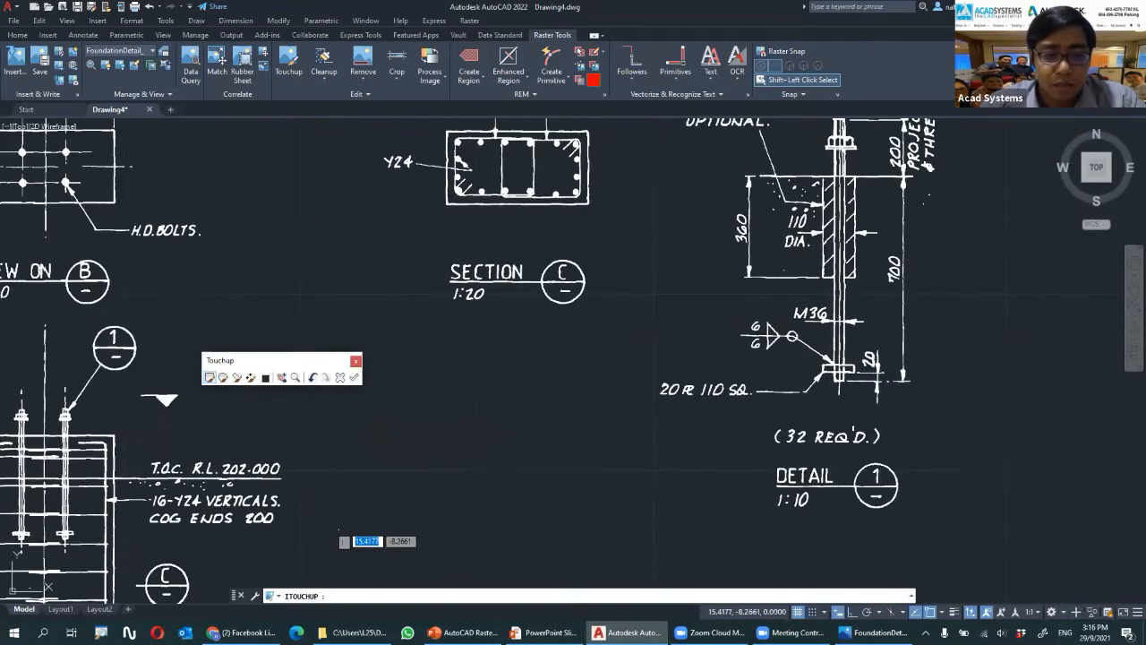
Erase the bolt end projecting below the Detail 1 base plate, and move the Touchup toolbar clear of the 110 SQ. note
{"action": "scroll", "coordinate": [667, 266], "scroll_direction": "down", "scroll_amount": 3}
{"action": "middle_click_drag", "start_coordinate": [387, 289], "coordinate": [636, 285]}
{"action": "scroll", "coordinate": [616, 380], "scroll_direction": "up", "scroll_amount": 6}
{"action": "middle_click_drag", "start_coordinate": [702, 311], "coordinate": [125, 385]}
{"action": "middle_click_drag", "start_coordinate": [1030, 214], "coordinate": [152, 366]}
{"action": "scroll", "coordinate": [742, 357], "scroll_direction": "up", "scroll_amount": 6}
{"action": "middle_click_drag", "start_coordinate": [774, 373], "coordinate": [694, 364]}
{"action": "mouse_move", "coordinate": [704, 367]}
{"action": "left_mouse_down"}
{"action": "mouse_move", "coordinate": [773, 372]}
{"action": "mouse_move", "coordinate": [690, 417]}
{"action": "left_mouse_up"}
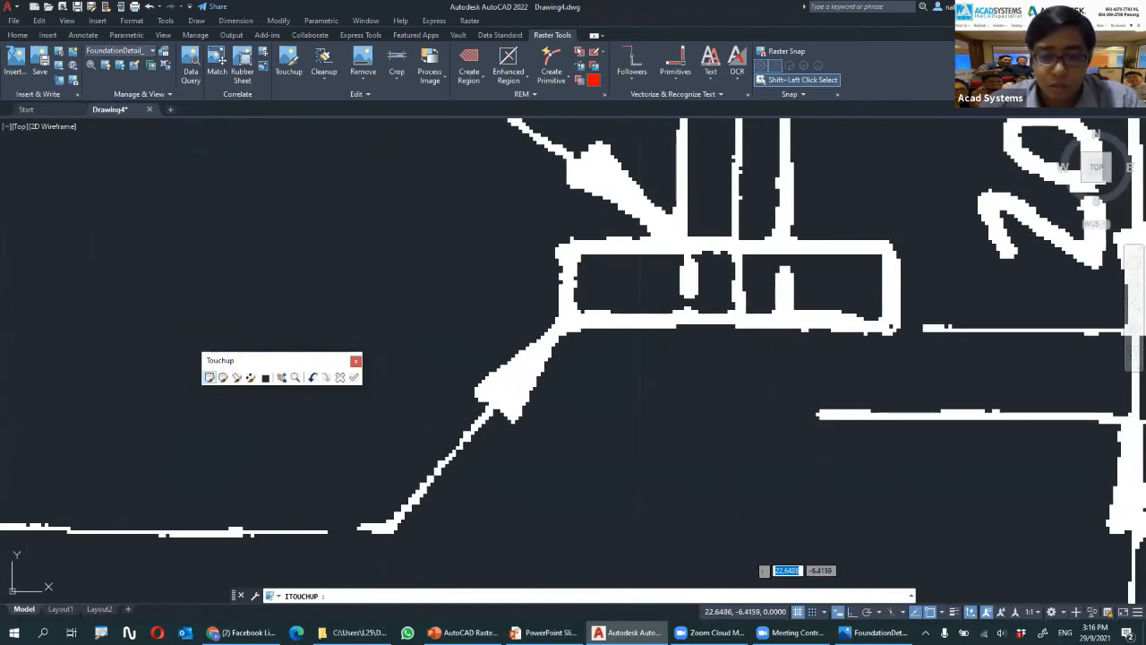
{"action": "scroll", "coordinate": [676, 331], "scroll_direction": "down", "scroll_amount": 4}
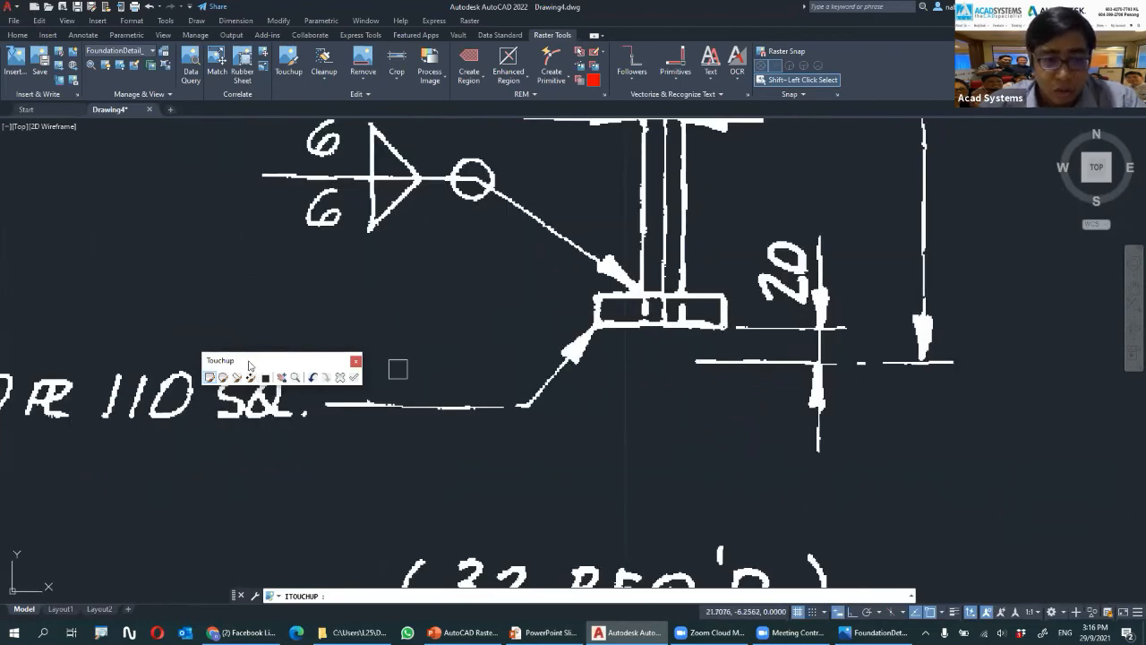
{"action": "left_click_drag", "start_coordinate": [251, 362], "coordinate": [236, 269]}
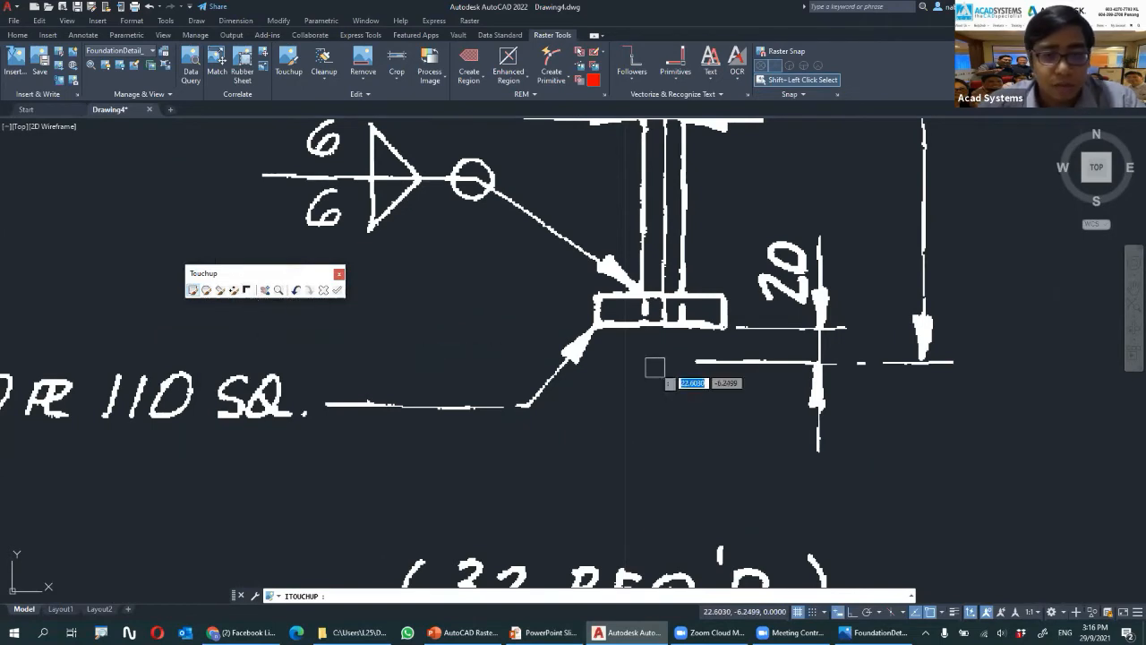
Undo the thick trial stroke below the Detail 1 base plate and resize the touchup brush to 4 pixels
{"action": "left_click_drag", "start_coordinate": [643, 337], "coordinate": [629, 485]}
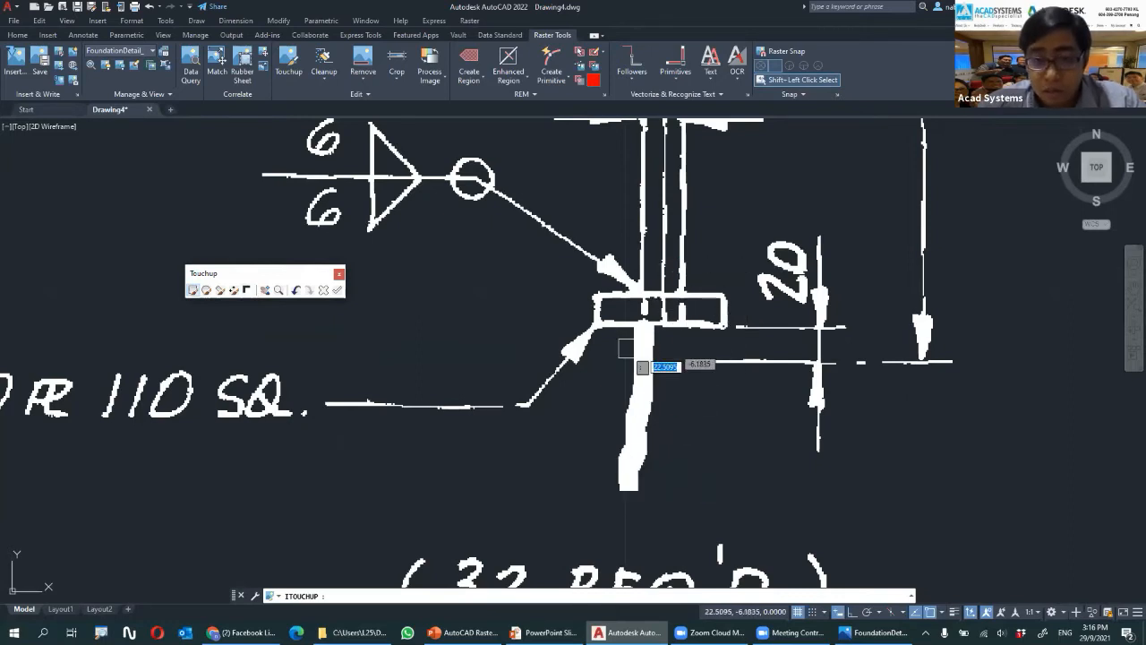
{"action": "key", "text": "ctrl+z"}
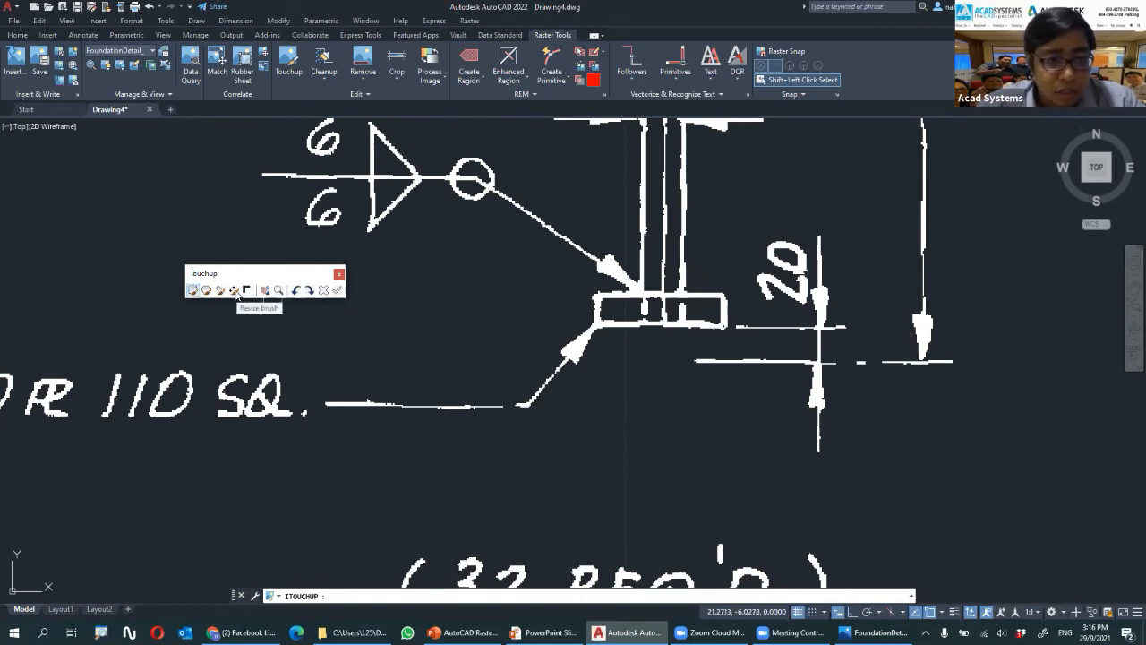
{"action": "left_click", "coordinate": [234, 291]}
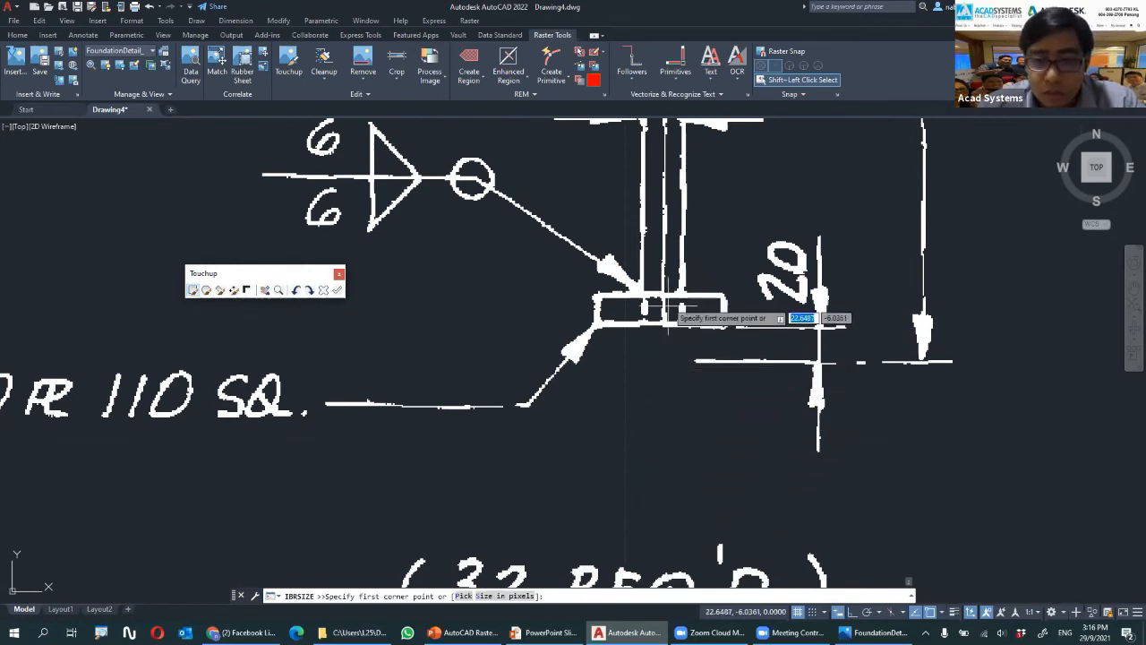
{"action": "scroll", "coordinate": [658, 309], "scroll_direction": "up", "scroll_amount": 6}
{"action": "left_click", "coordinate": [574, 325]}
{"action": "left_click", "coordinate": [598, 346]}
{"action": "scroll", "coordinate": [583, 399], "scroll_direction": "down", "scroll_amount": 4}
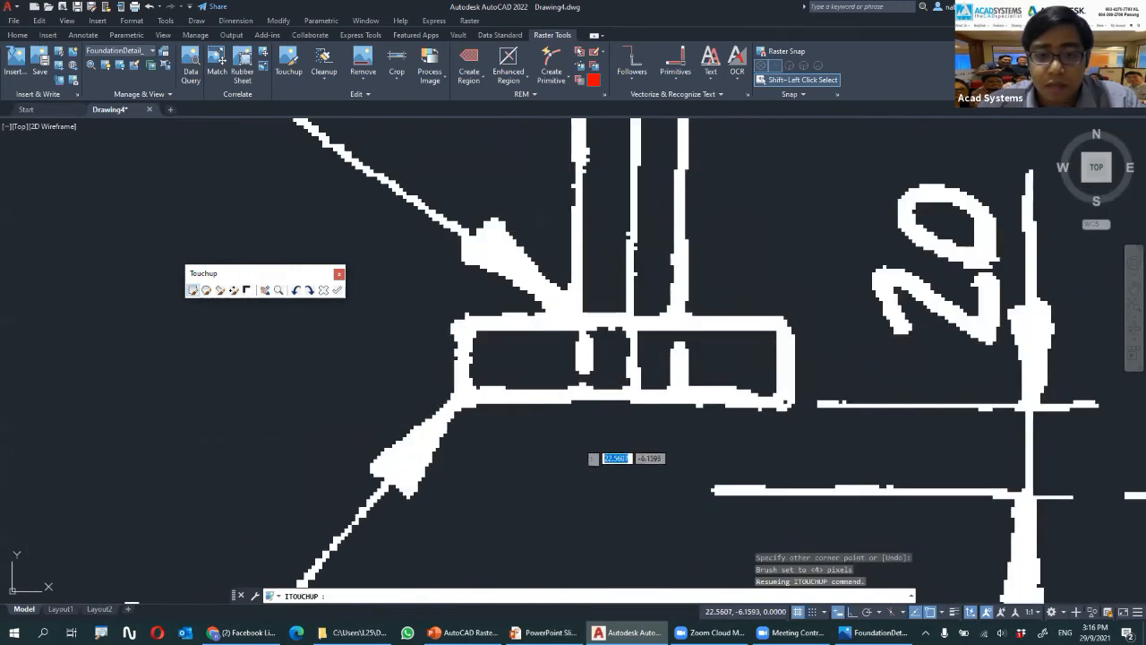
Paint the bolt end below the Detail 1 base plate as two vertical lines closed at the bottom, and end Touchup
{"action": "left_click_drag", "start_coordinate": [564, 315], "coordinate": [563, 567]}
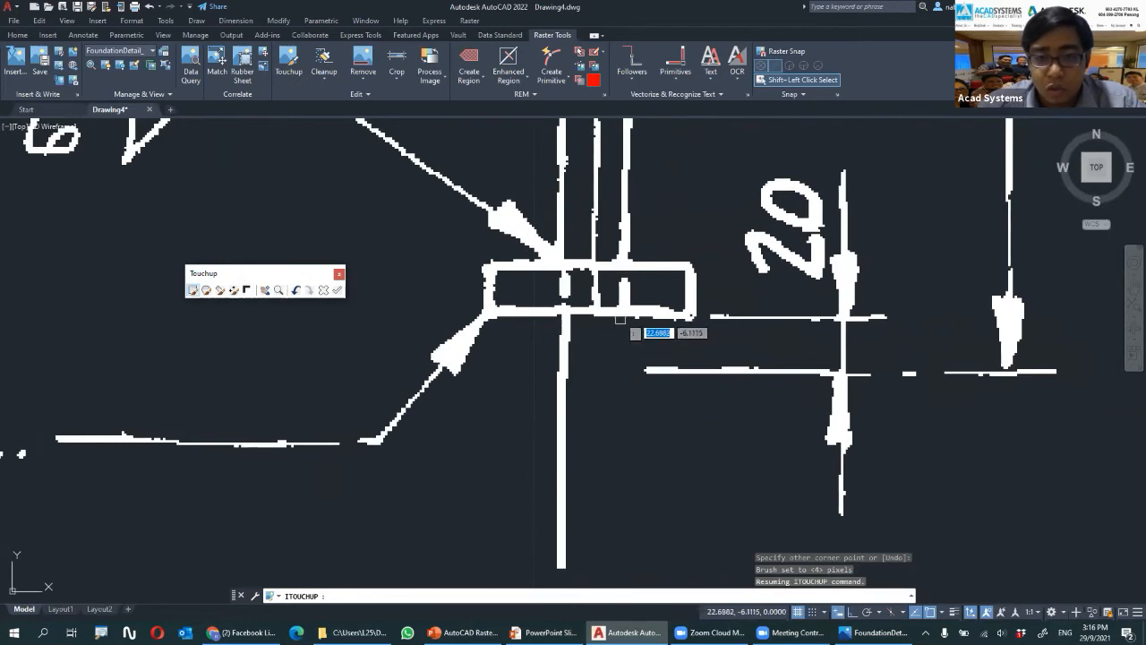
{"action": "left_click_drag", "start_coordinate": [620, 317], "coordinate": [616, 573]}
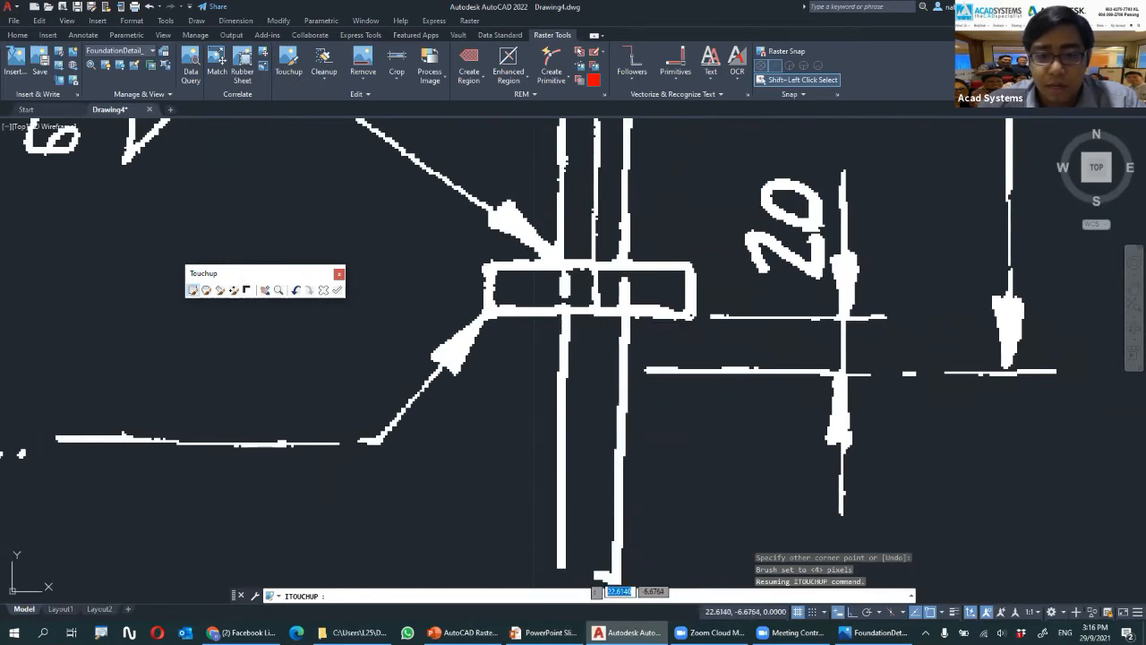
{"action": "scroll", "coordinate": [458, 312], "scroll_direction": "down", "scroll_amount": 2}
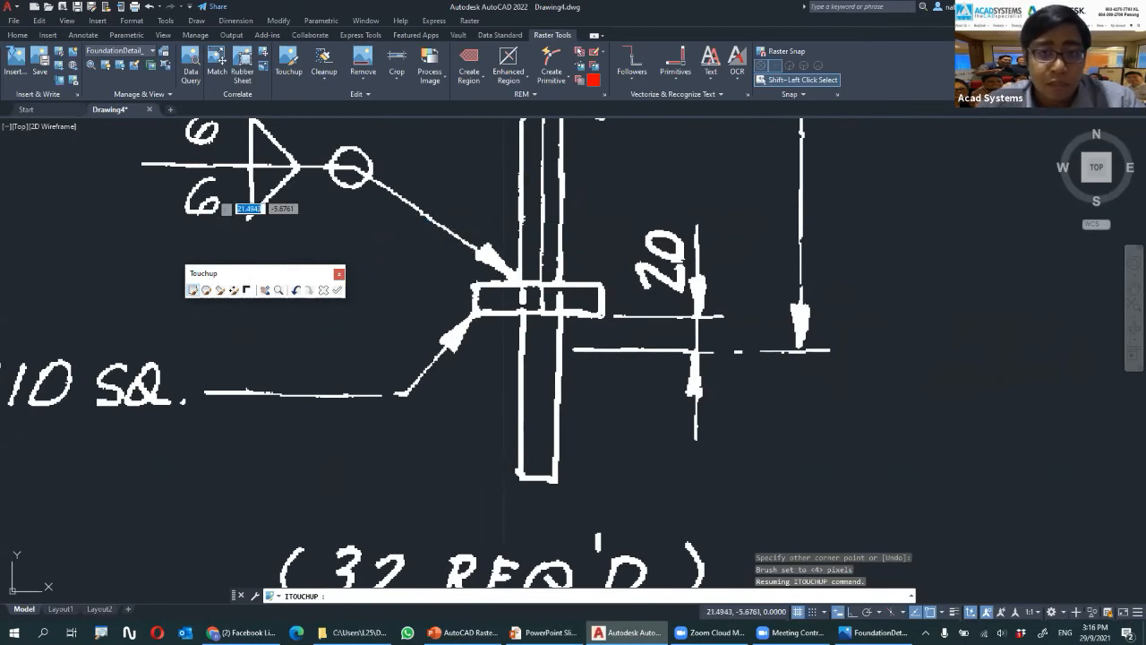
{"action": "scroll", "coordinate": [349, 264], "scroll_direction": "down", "scroll_amount": 4}
{"action": "middle_click_drag", "start_coordinate": [362, 269], "coordinate": [627, 327]}
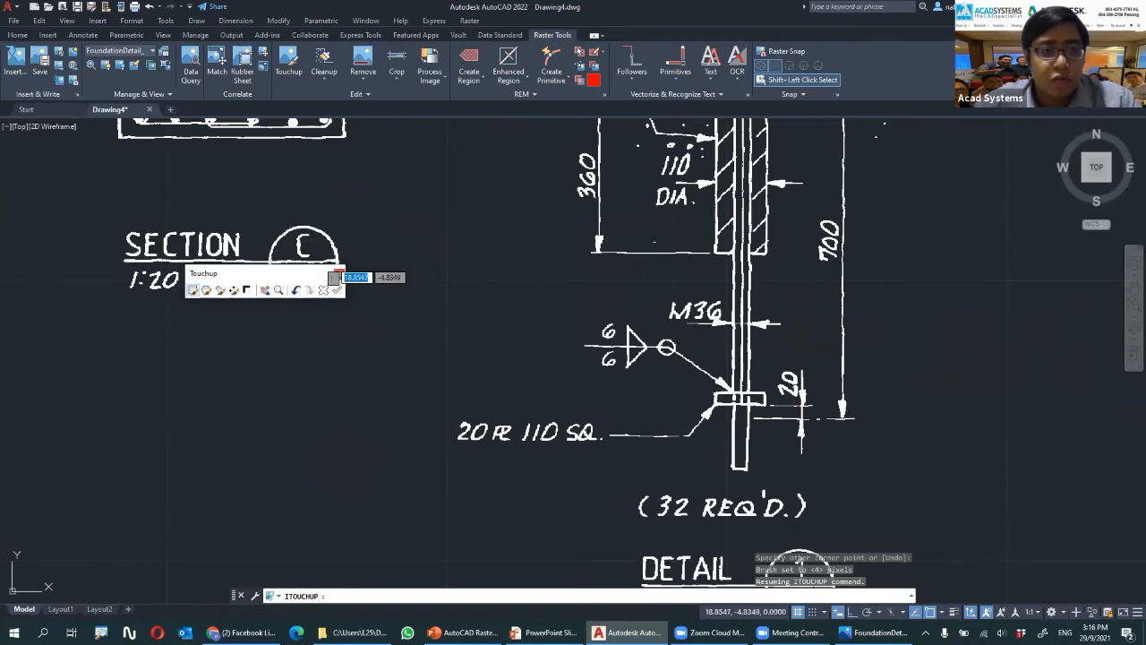
{"action": "key", "text": "Escape"}
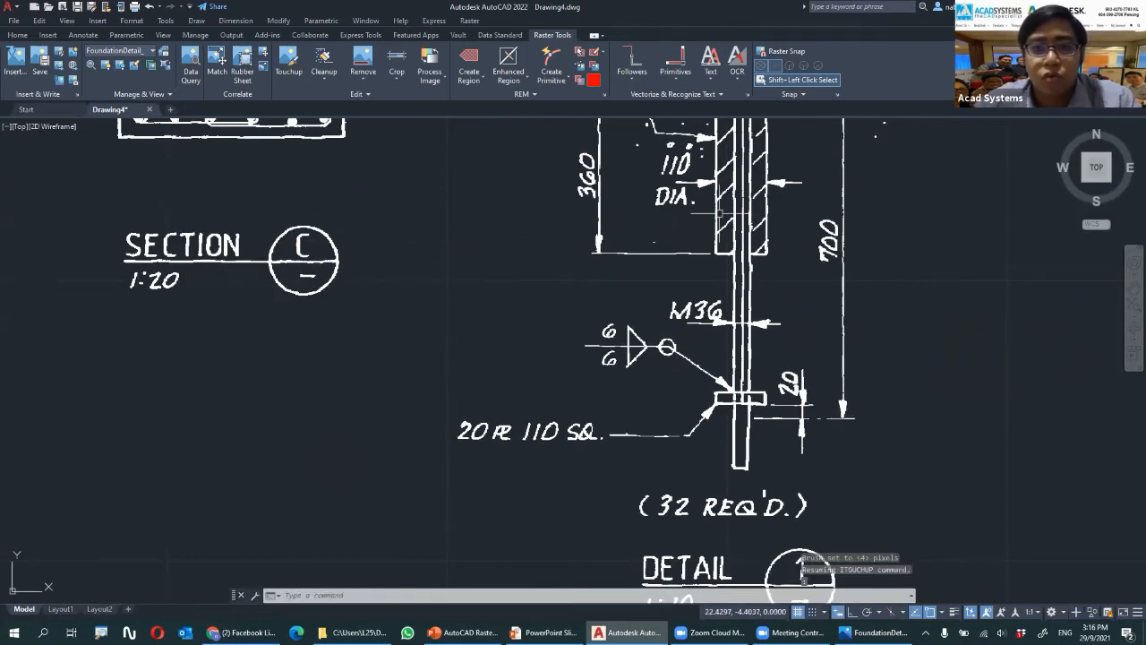
Examine the remaining concrete dots around the 110 DIA. sleeve in Detail 1 and the surrounding foundation drawing
{"action": "scroll", "coordinate": [719, 213], "scroll_direction": "up", "scroll_amount": 3}
{"action": "scroll", "coordinate": [540, 152], "scroll_direction": "up", "scroll_amount": 4}
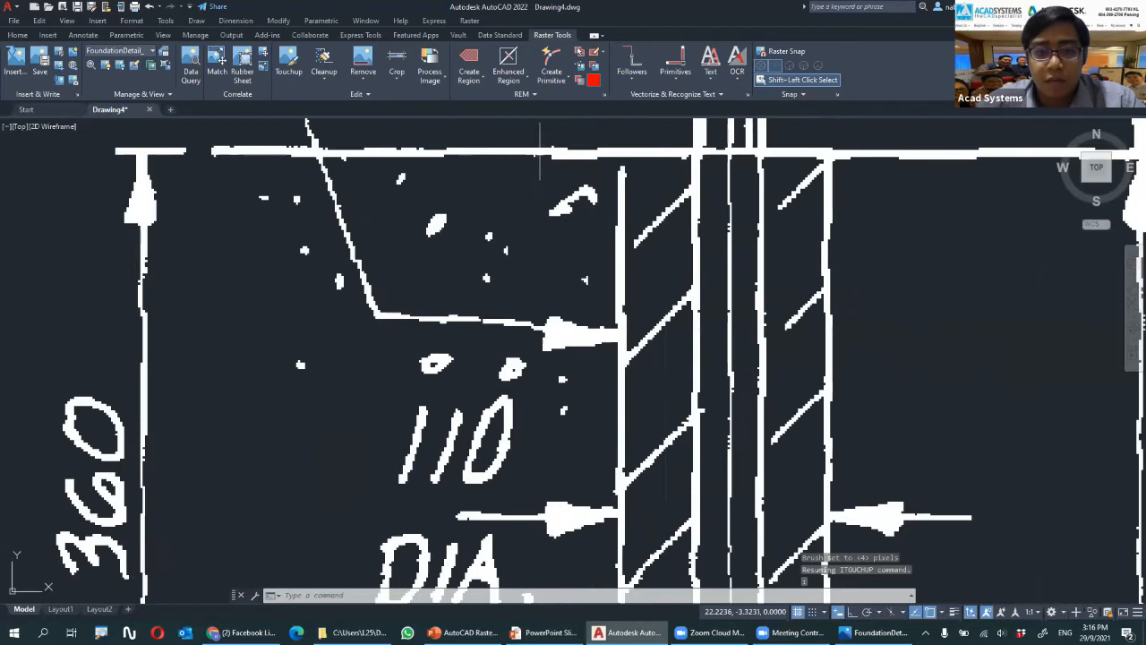
{"action": "middle_click_drag", "start_coordinate": [460, 164], "coordinate": [471, 205]}
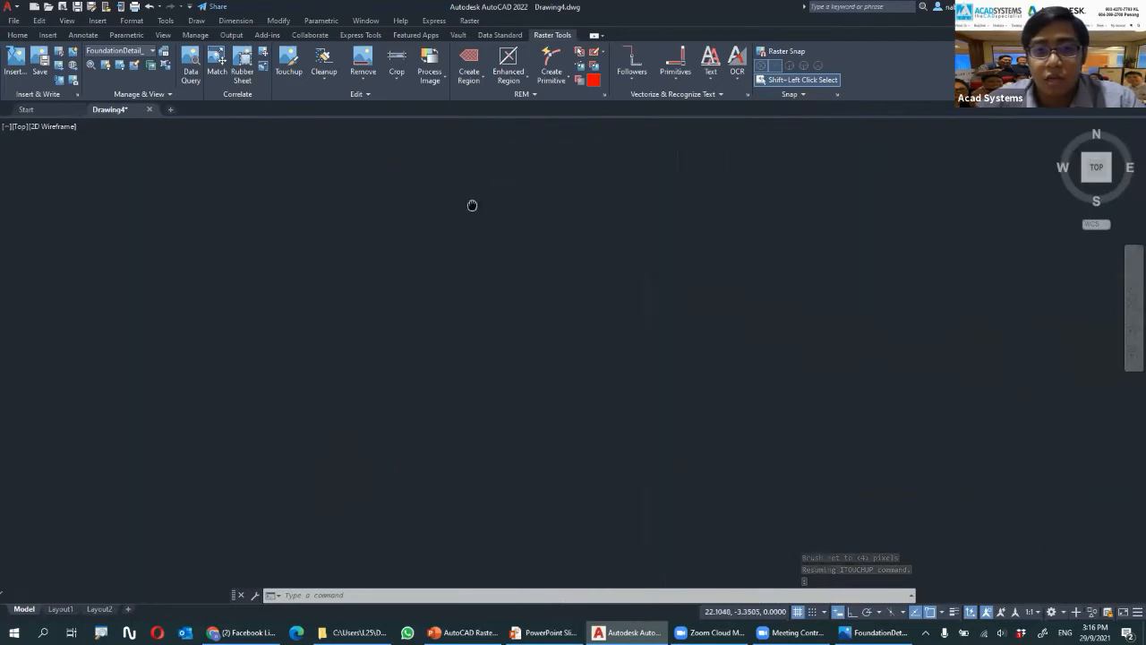
{"action": "scroll", "coordinate": [499, 188], "scroll_direction": "down", "scroll_amount": 3}
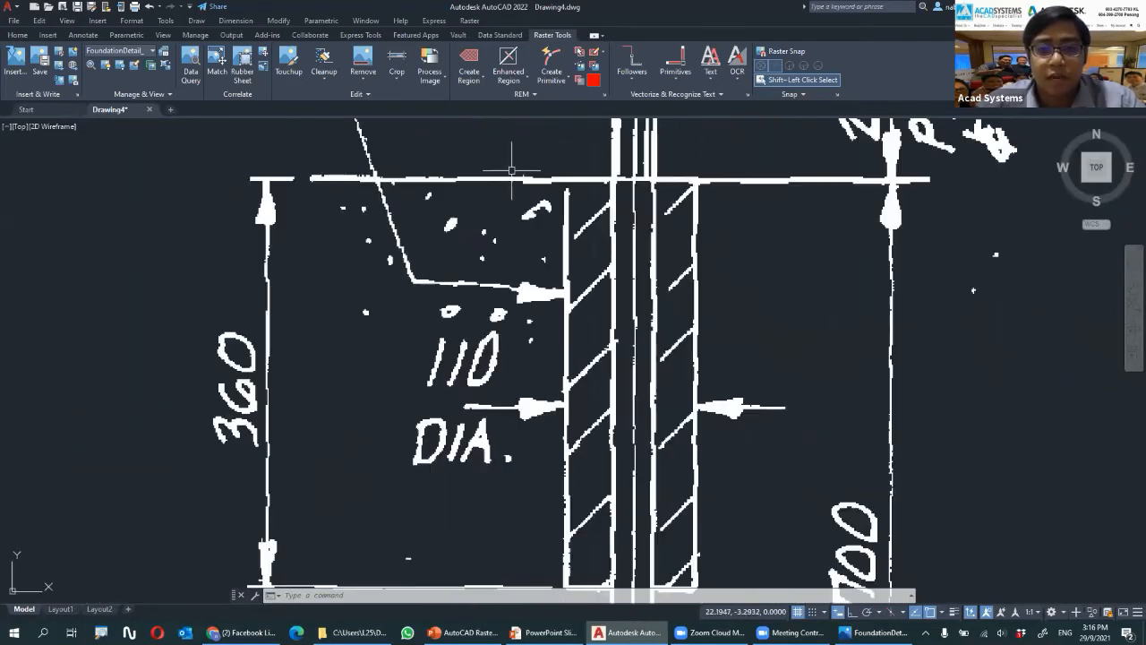
{"action": "scroll", "coordinate": [527, 200], "scroll_direction": "up", "scroll_amount": 3}
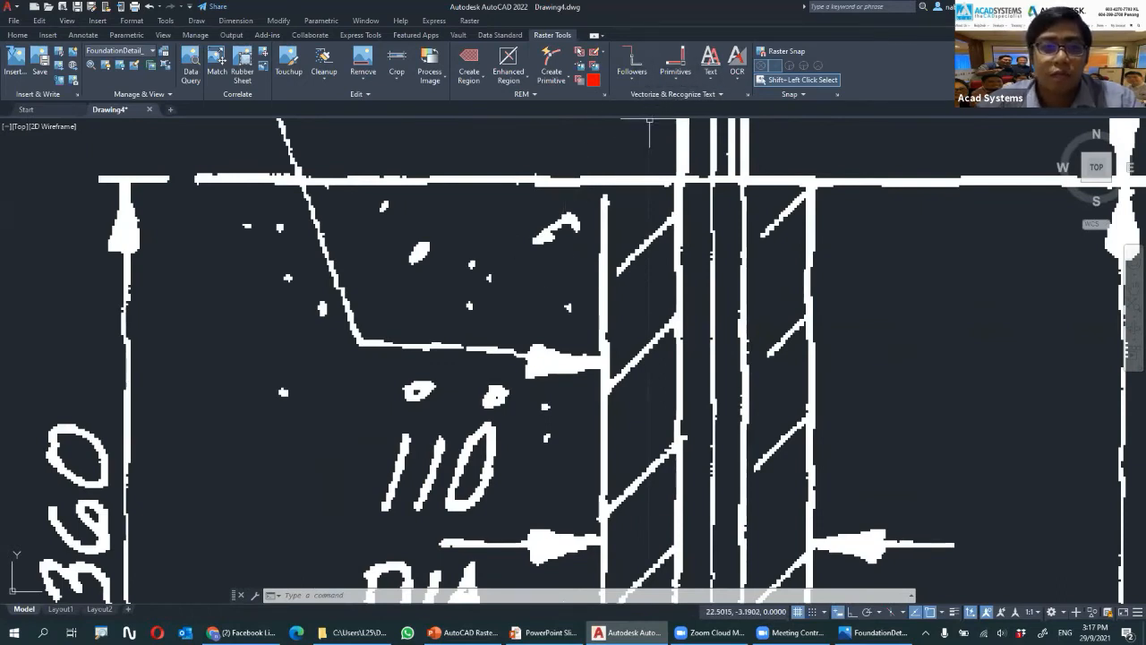
{"action": "scroll", "coordinate": [525, 251], "scroll_direction": "down", "scroll_amount": 3}
{"action": "scroll", "coordinate": [706, 275], "scroll_direction": "down", "scroll_amount": 4}
{"action": "scroll", "coordinate": [687, 402], "scroll_direction": "up", "scroll_amount": 7}
{"action": "middle_click_drag", "start_coordinate": [660, 440], "coordinate": [289, 486]}
{"action": "scroll", "coordinate": [548, 308], "scroll_direction": "down", "scroll_amount": 4}
{"action": "middle_click_drag", "start_coordinate": [543, 210], "coordinate": [428, 251]}
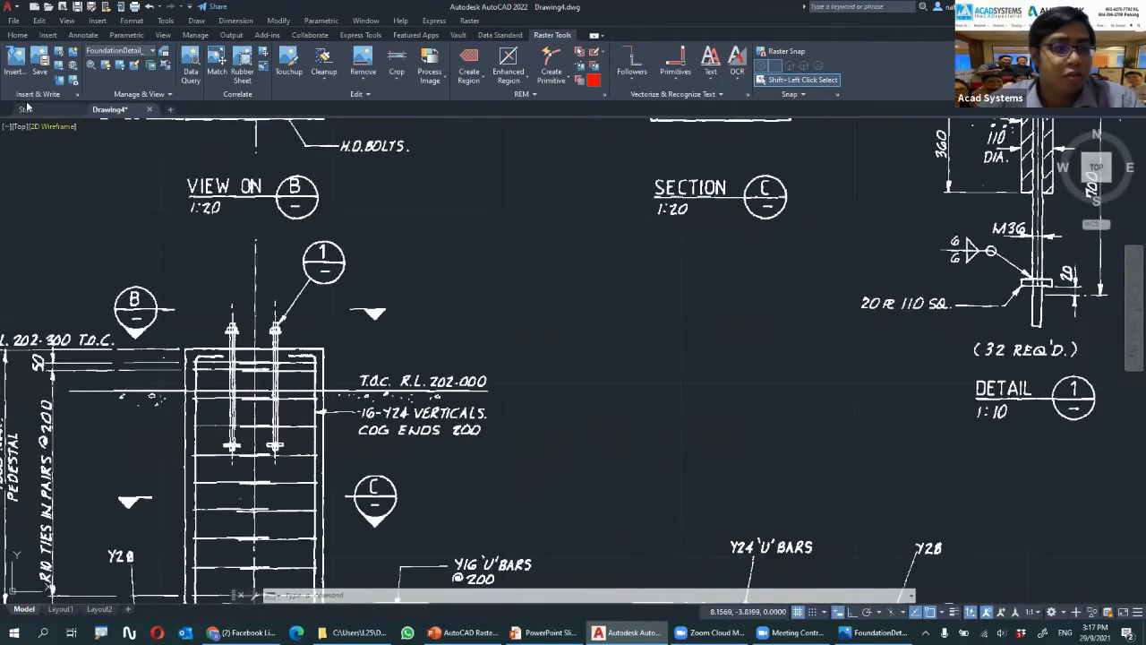
Start a new drawing and open Arch.tif from the Dataset folder using the insertion wizard
{"action": "left_click", "coordinate": [36, 109]}
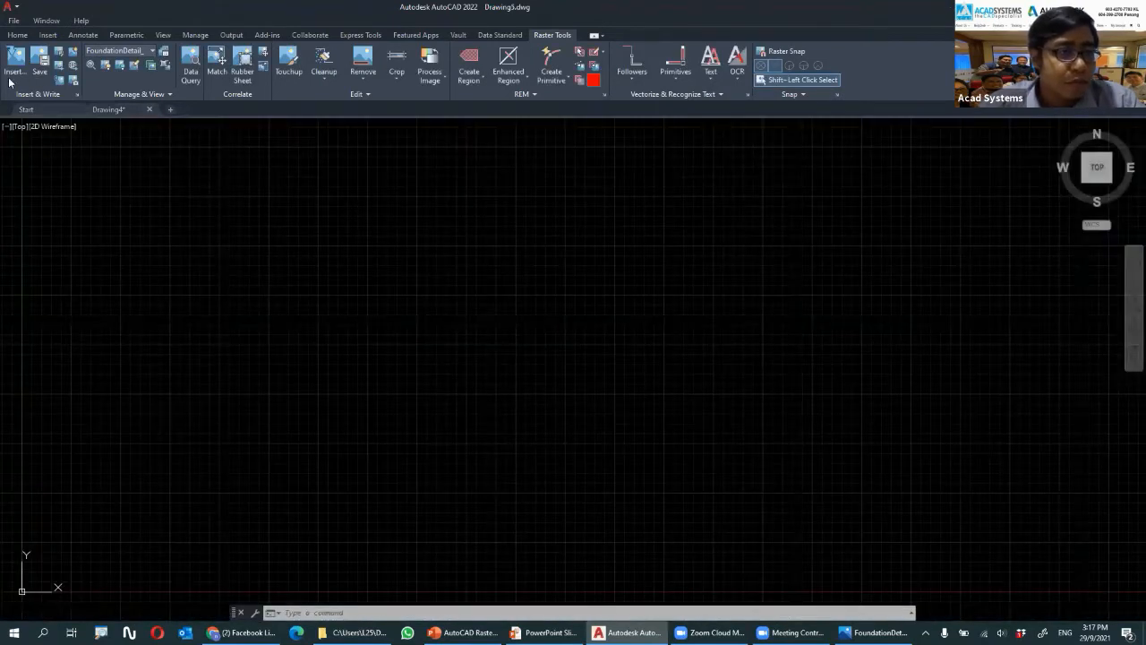
{"action": "left_click", "coordinate": [14, 75]}
{"action": "left_click", "coordinate": [481, 267]}
{"action": "left_click", "coordinate": [486, 277]}
{"action": "left_click", "coordinate": [480, 210]}
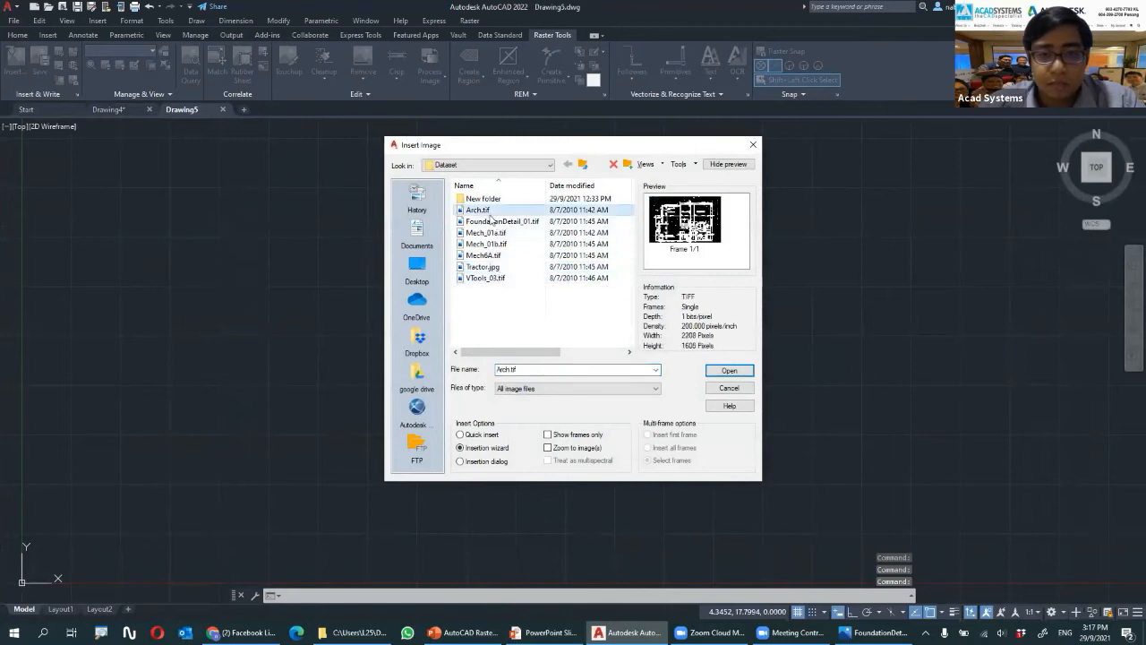
{"action": "left_click", "coordinate": [728, 371]}
Insert the Arch floor plan with the image file's correlation: insertion point 0,0, rotation 0 and scale 1
{"action": "middle_click_drag", "start_coordinate": [455, 378], "coordinate": [809, 303]}
{"action": "scroll", "coordinate": [407, 502], "scroll_direction": "up", "scroll_amount": 4}
{"action": "scroll", "coordinate": [419, 498], "scroll_direction": "up", "scroll_amount": 2}
{"action": "middle_click_drag", "start_coordinate": [512, 405], "coordinate": [122, 540]}
{"action": "scroll", "coordinate": [309, 426], "scroll_direction": "down", "scroll_amount": 2}
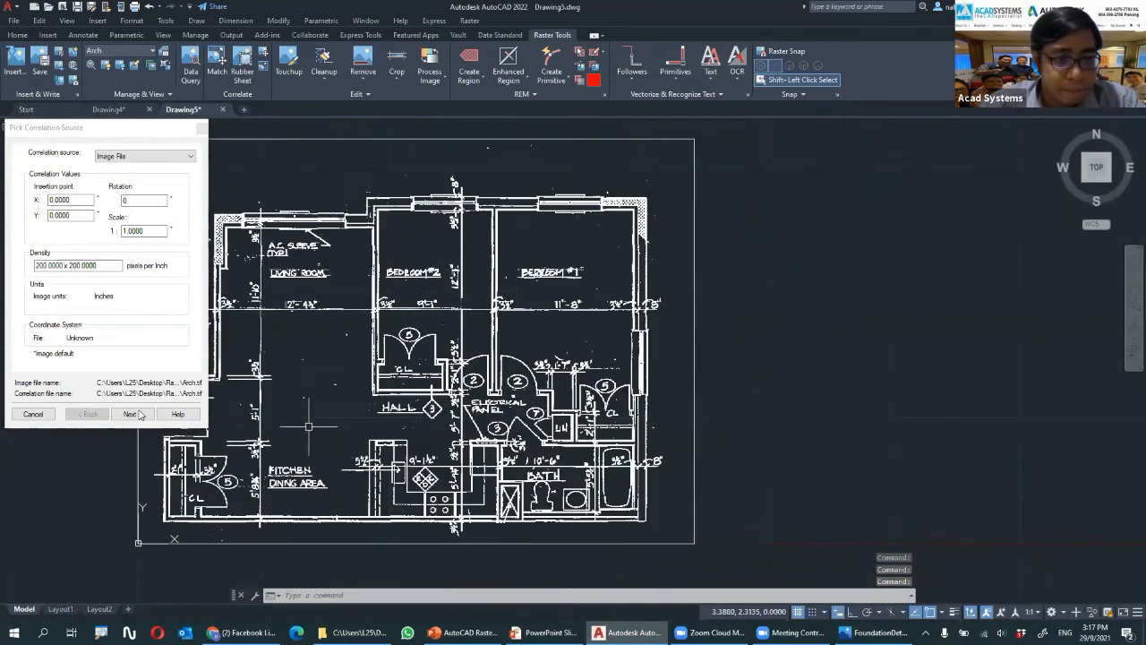
{"action": "middle_click_drag", "start_coordinate": [274, 385], "coordinate": [400, 408]}
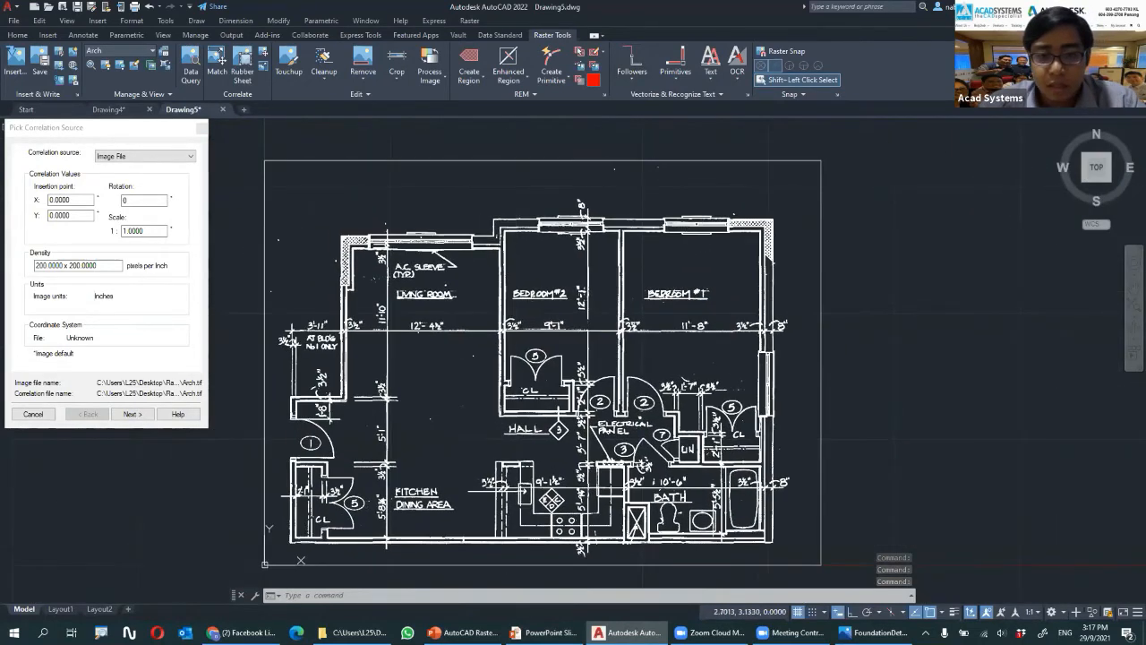
{"action": "left_click", "coordinate": [132, 413]}
Try to despeckle a small window around the isolated dot to the left of the closet marked 5
{"action": "scroll", "coordinate": [470, 331], "scroll_direction": "up", "scroll_amount": 4}
{"action": "scroll", "coordinate": [443, 309], "scroll_direction": "down", "scroll_amount": 2}
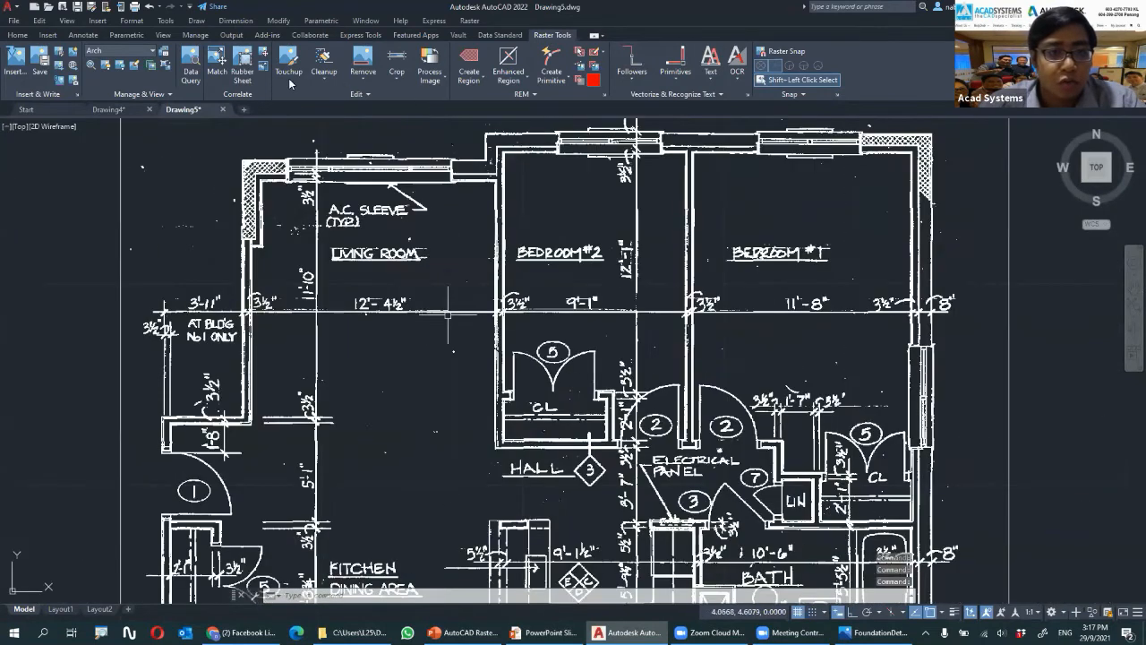
{"action": "scroll", "coordinate": [472, 368], "scroll_direction": "up", "scroll_amount": 4}
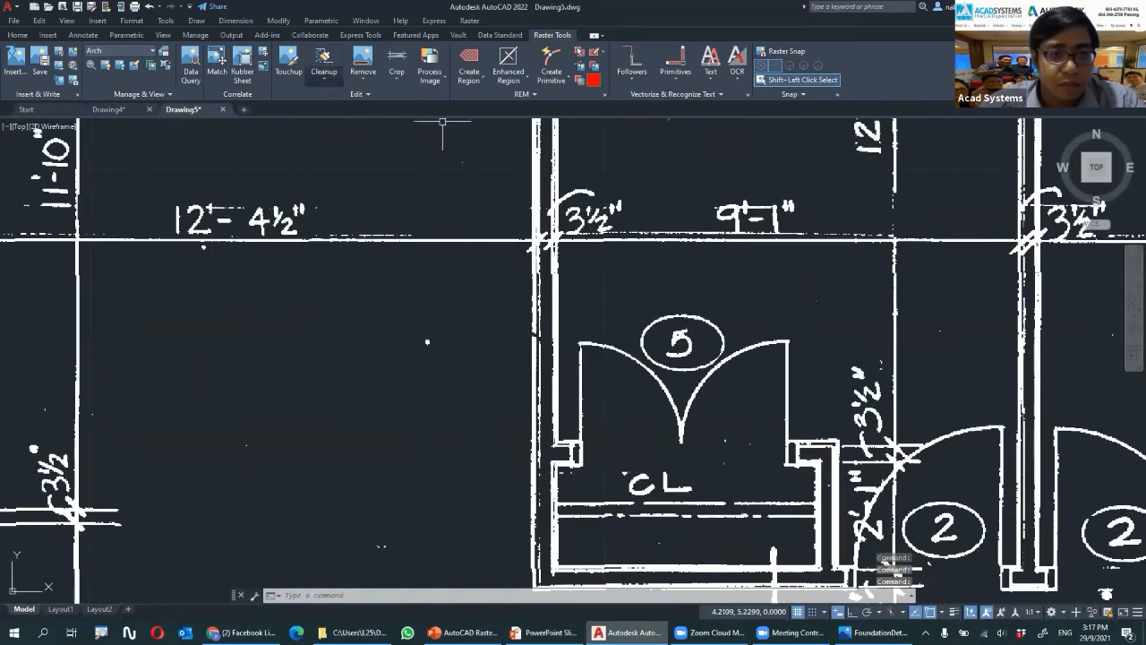
{"action": "left_click", "coordinate": [324, 77]}
{"action": "left_click", "coordinate": [323, 100]}
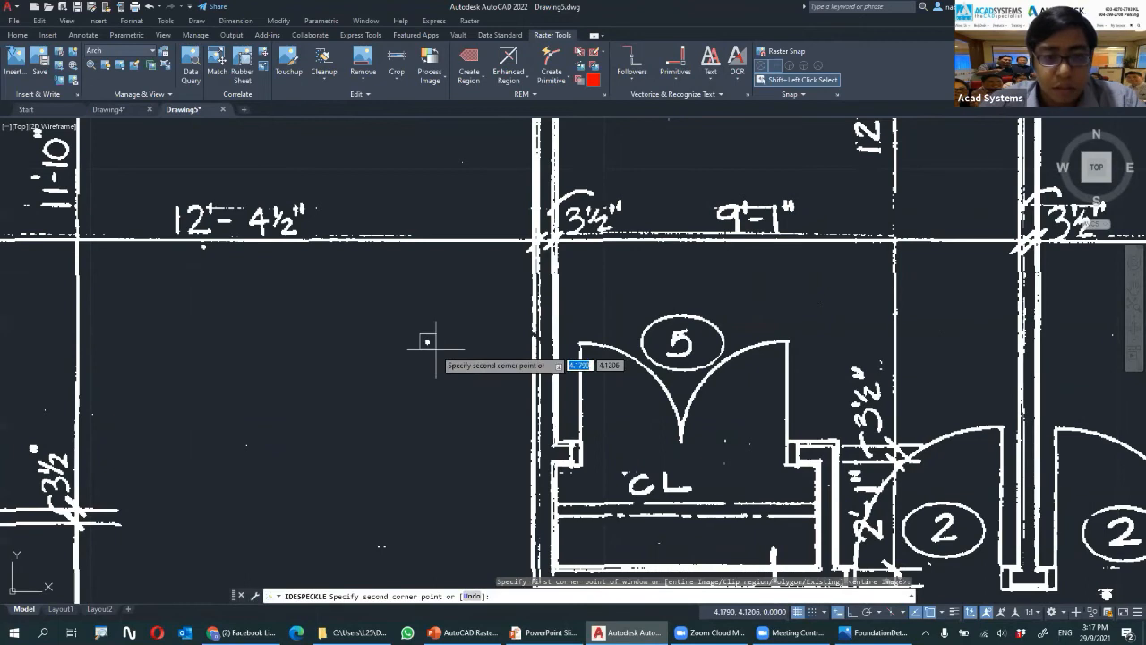
{"action": "left_click", "coordinate": [420, 332]}
{"action": "left_click", "coordinate": [472, 349]}
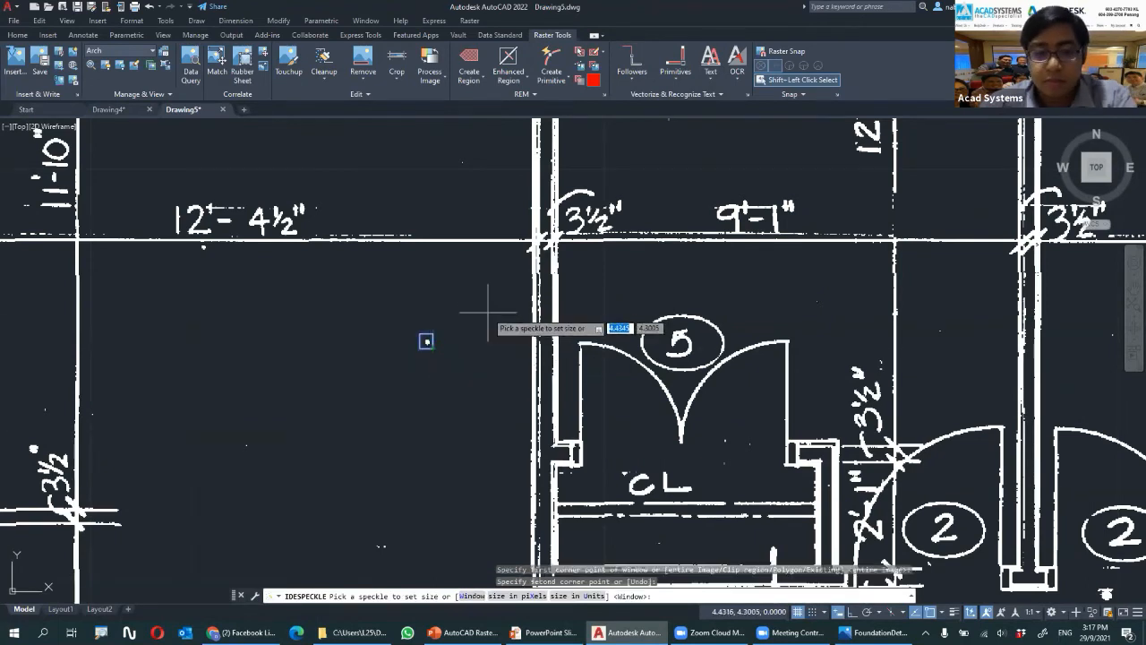
{"action": "key", "text": "Return"}
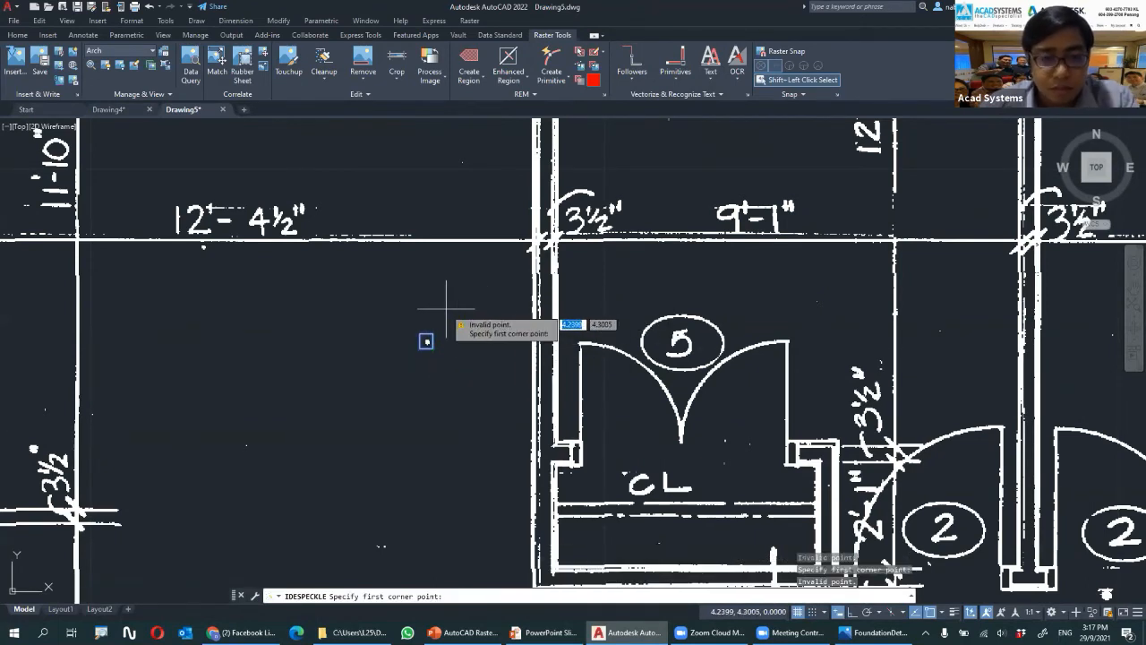
{"action": "key", "text": "Escape"}
{"action": "key", "text": "Escape"}
{"action": "left_click", "coordinate": [289, 67]}
{"action": "key", "text": "Escape"}
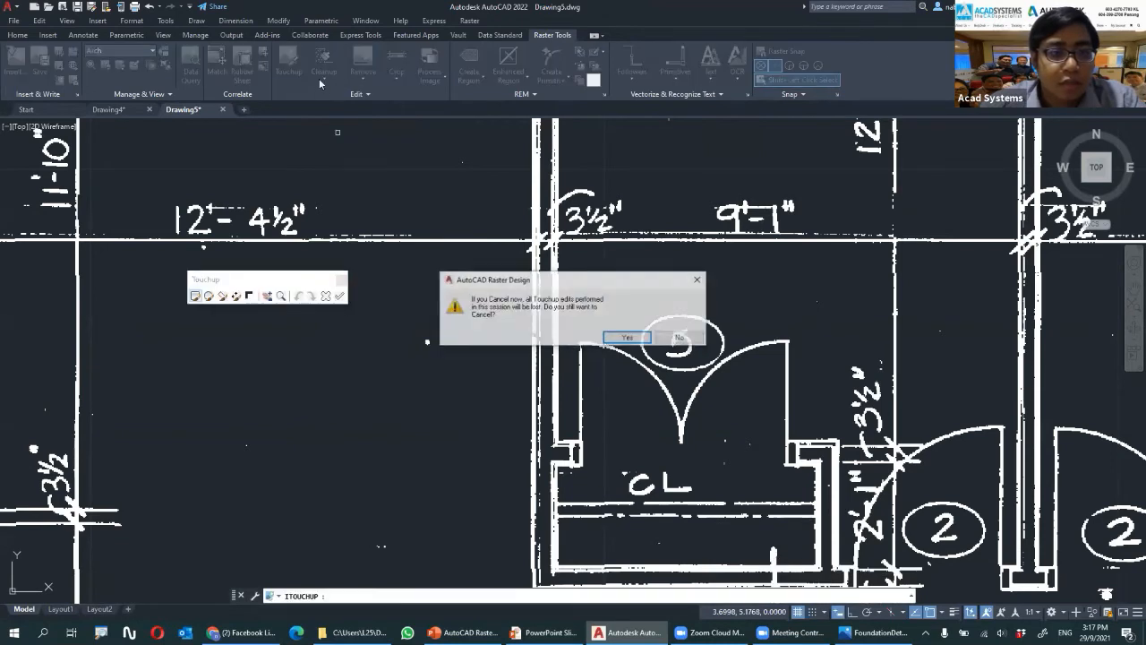
{"action": "left_click", "coordinate": [696, 281]}
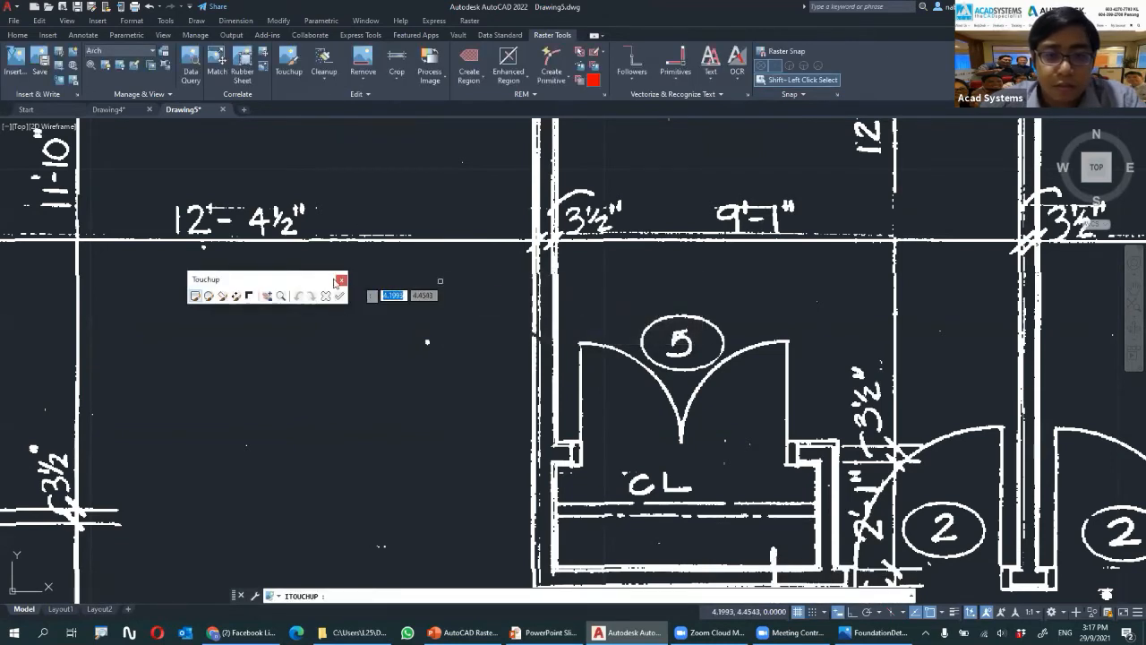
{"action": "left_click", "coordinate": [341, 281]}
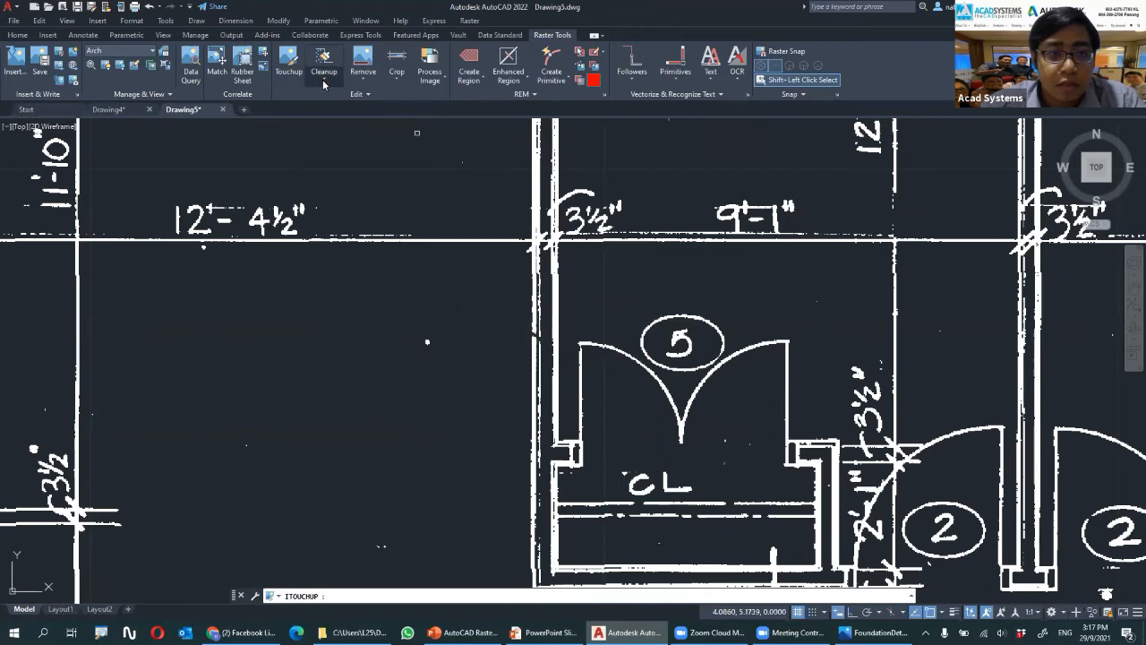
{"action": "key", "text": "Escape"}
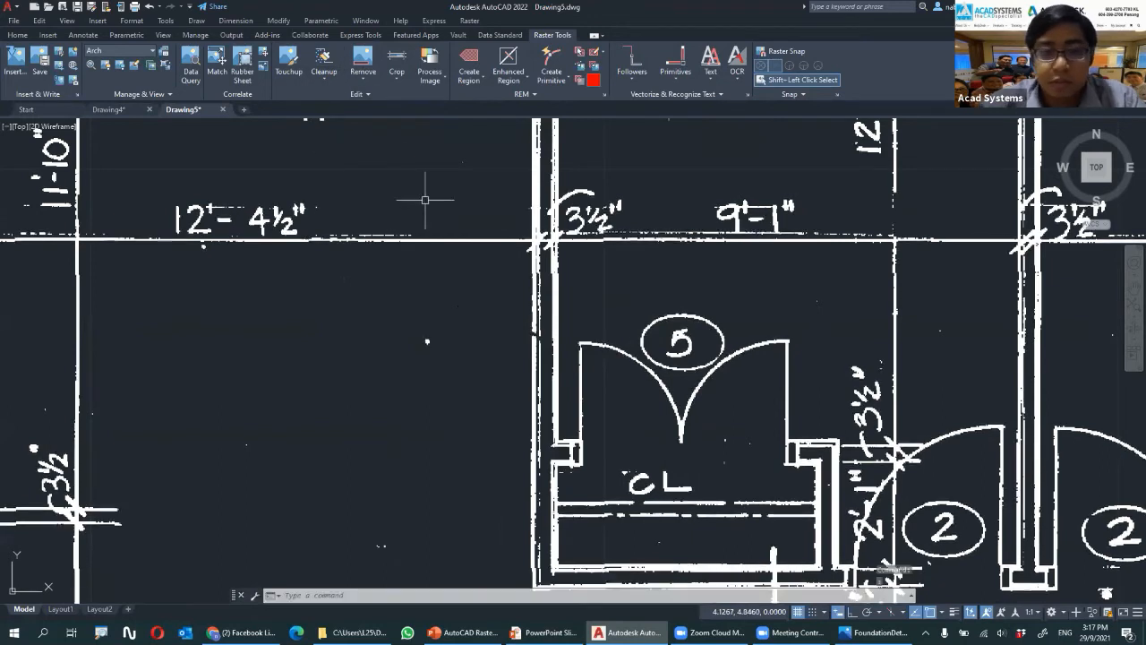
Start Despeckle on the entire Arch image and set the speckle size with a window around the isolated dot
{"action": "left_click", "coordinate": [323, 84]}
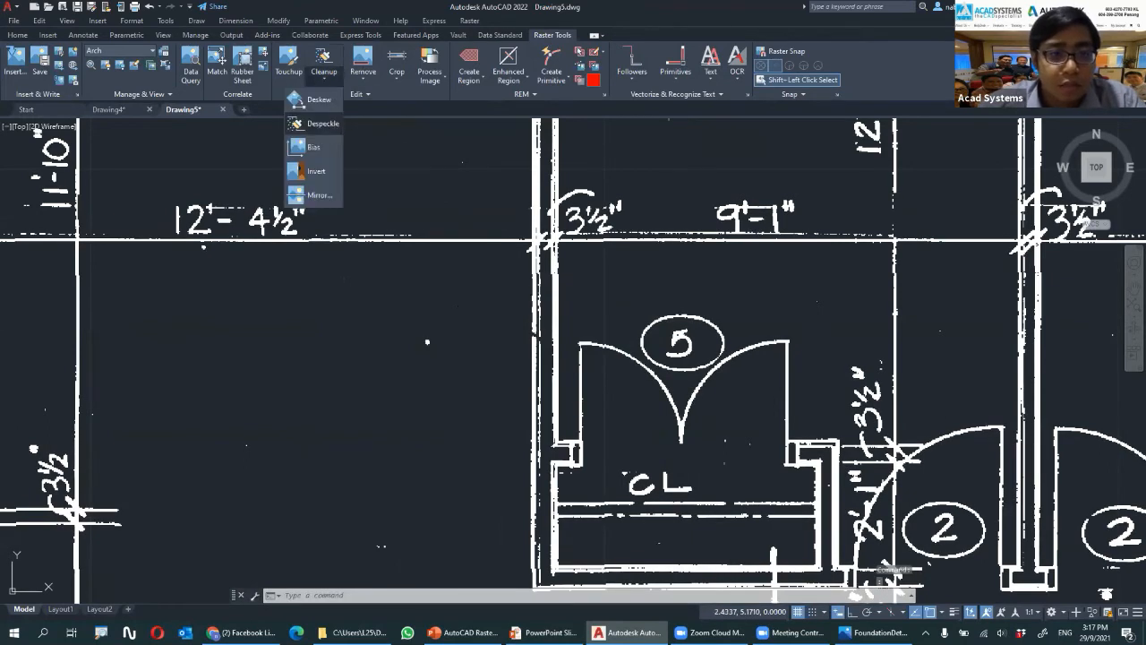
{"action": "left_click", "coordinate": [318, 124]}
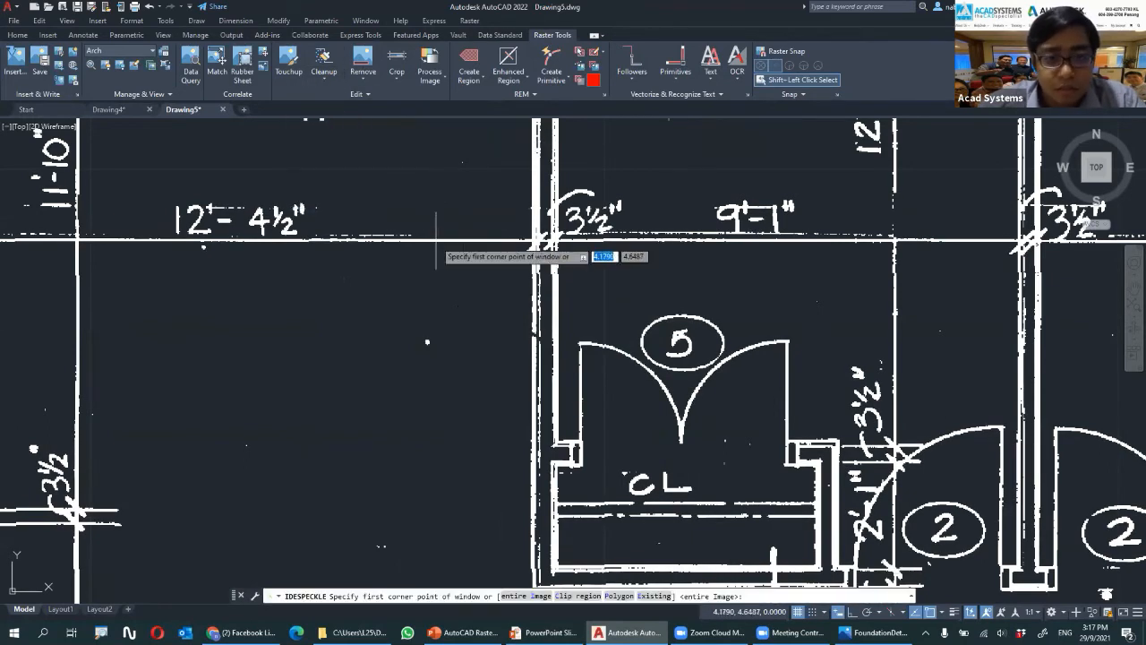
{"action": "left_click", "coordinate": [530, 596]}
{"action": "scroll", "coordinate": [419, 341], "scroll_direction": "up", "scroll_amount": 4}
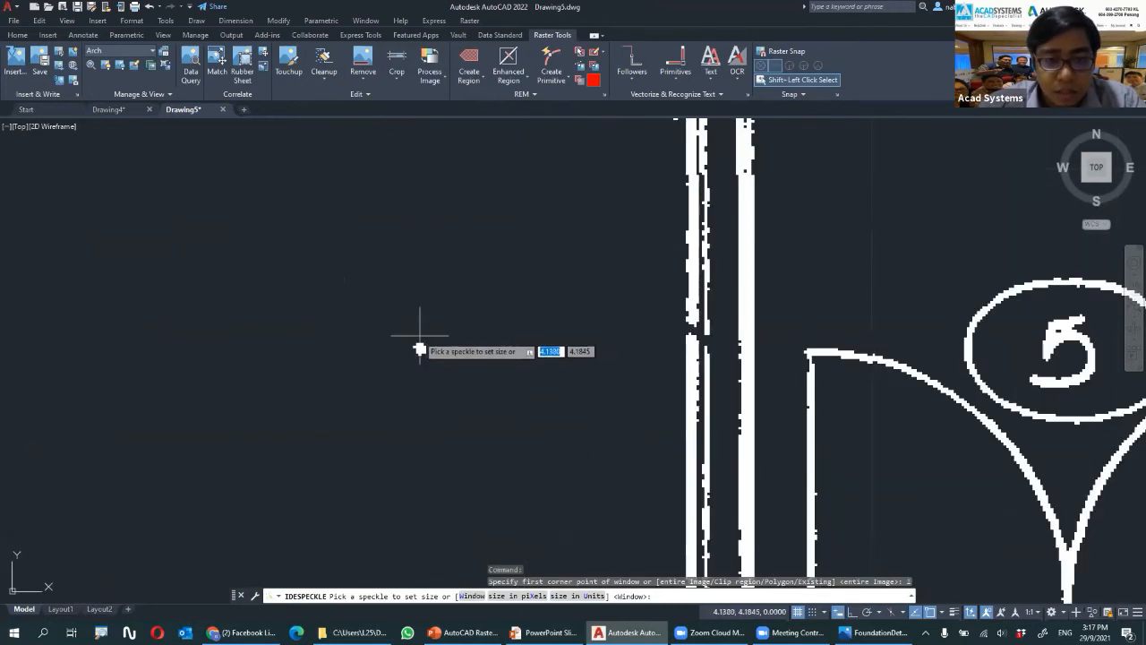
{"action": "double_click", "coordinate": [412, 340]}
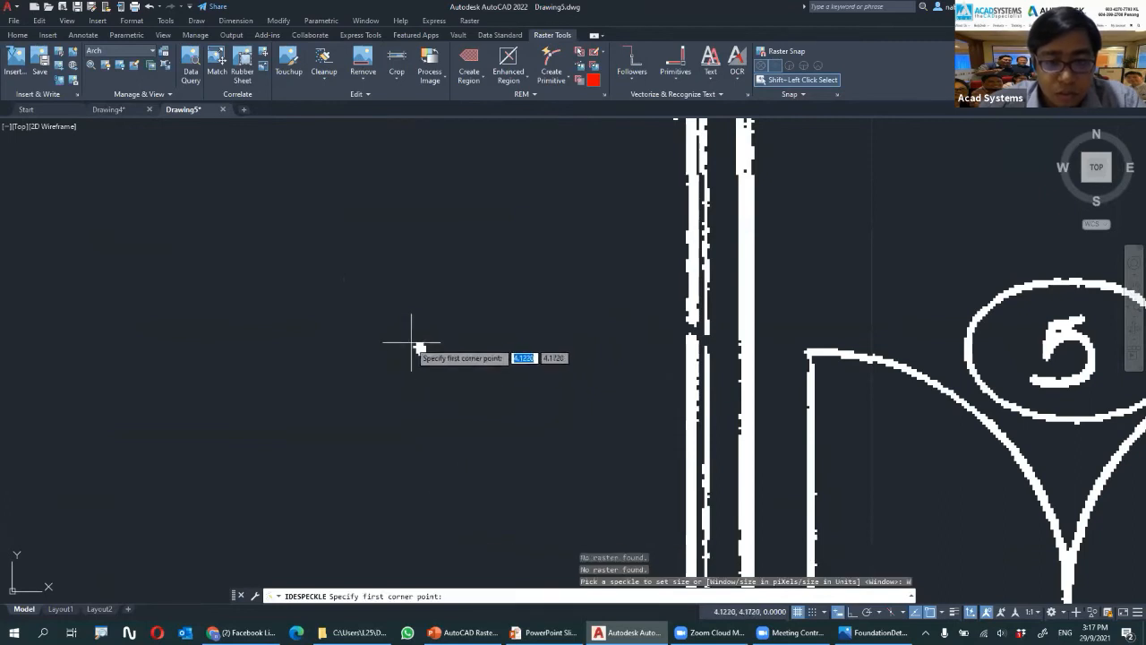
{"action": "left_click", "coordinate": [418, 356]}
{"action": "left_click", "coordinate": [429, 359]}
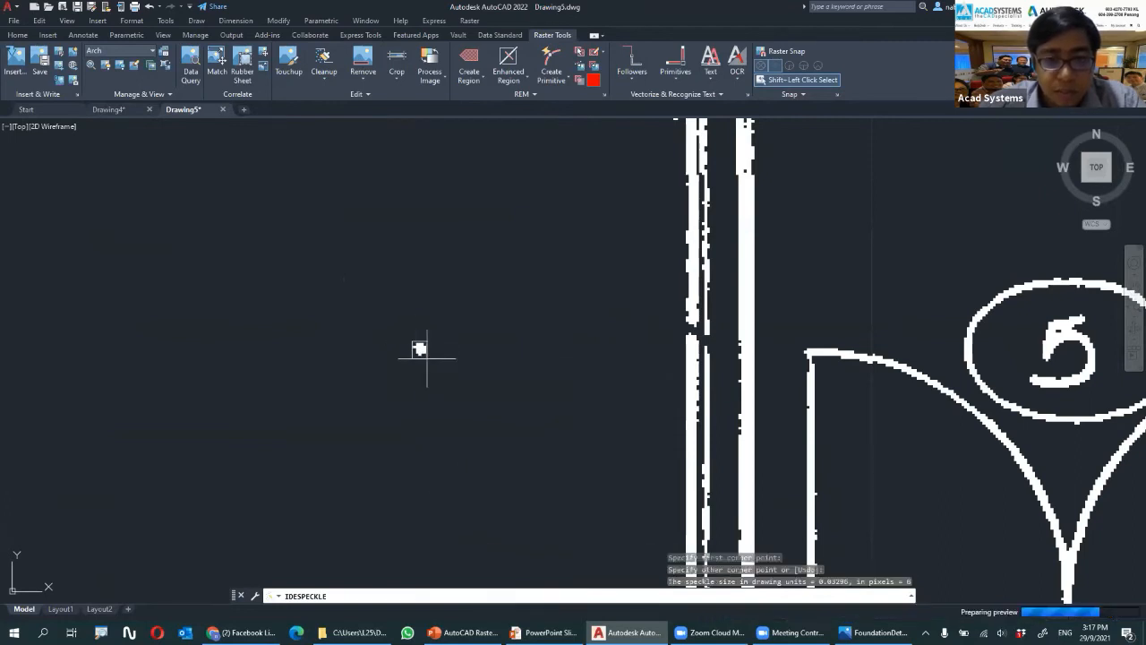
Apply the despeckling to the floor plan, end the command and check the cleaned bedroom areas
{"action": "scroll", "coordinate": [576, 376], "scroll_direction": "down", "scroll_amount": 5}
{"action": "key", "text": "Return"}
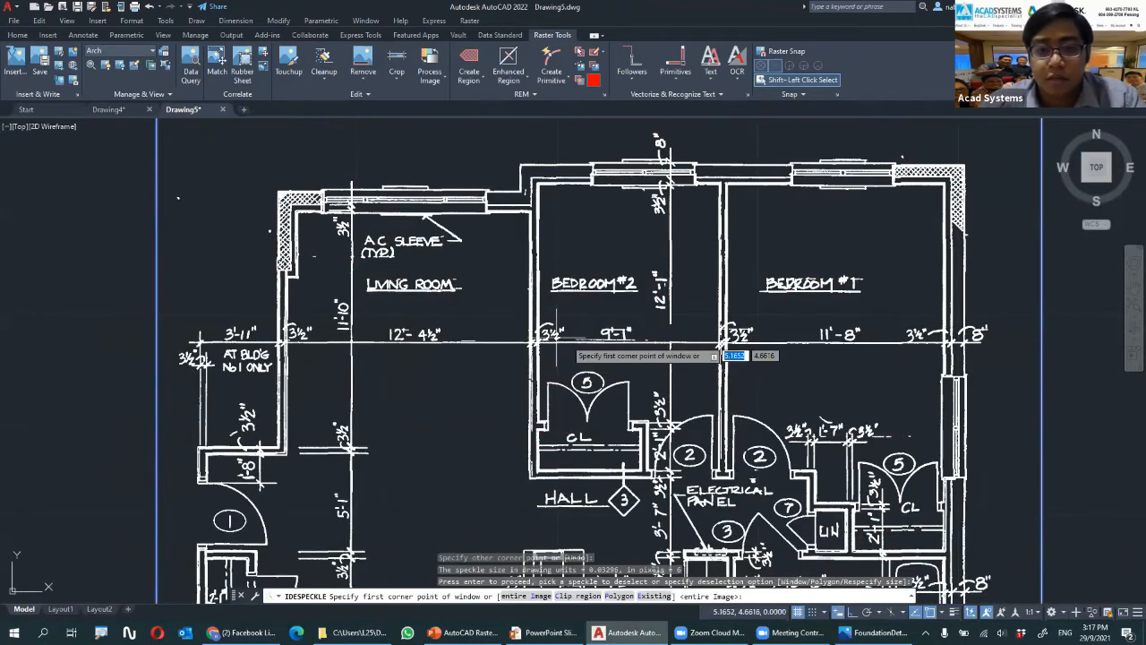
{"action": "scroll", "coordinate": [542, 335], "scroll_direction": "down", "scroll_amount": 2}
{"action": "key", "text": "Escape"}
{"action": "scroll", "coordinate": [609, 327], "scroll_direction": "up", "scroll_amount": 6}
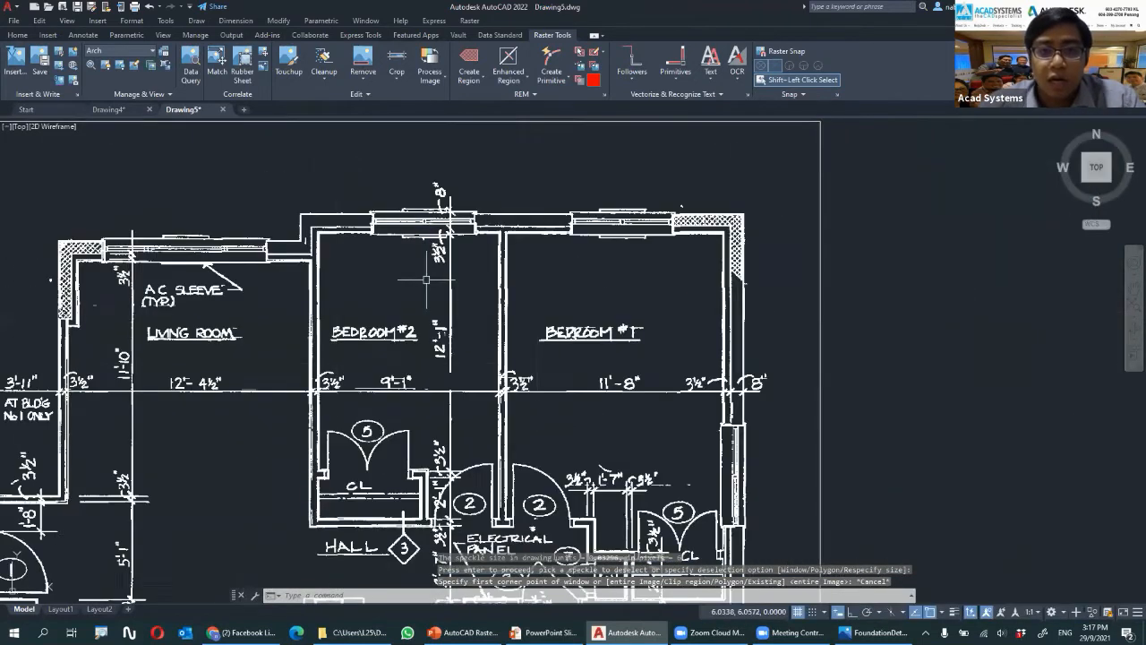
{"action": "scroll", "coordinate": [505, 233], "scroll_direction": "up", "scroll_amount": 3}
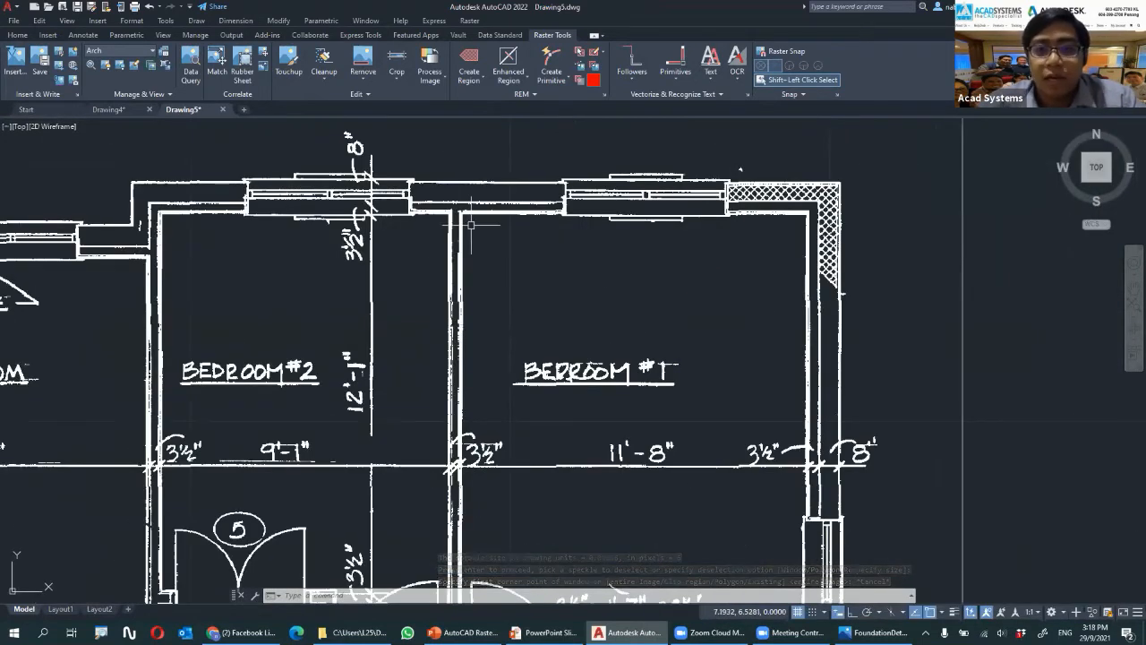
Vectorize the upper inner wall line of Bedroom #1 and both faces of the partition beside Bedroom #2 as lines
{"action": "scroll", "coordinate": [506, 234], "scroll_direction": "down", "scroll_amount": 2}
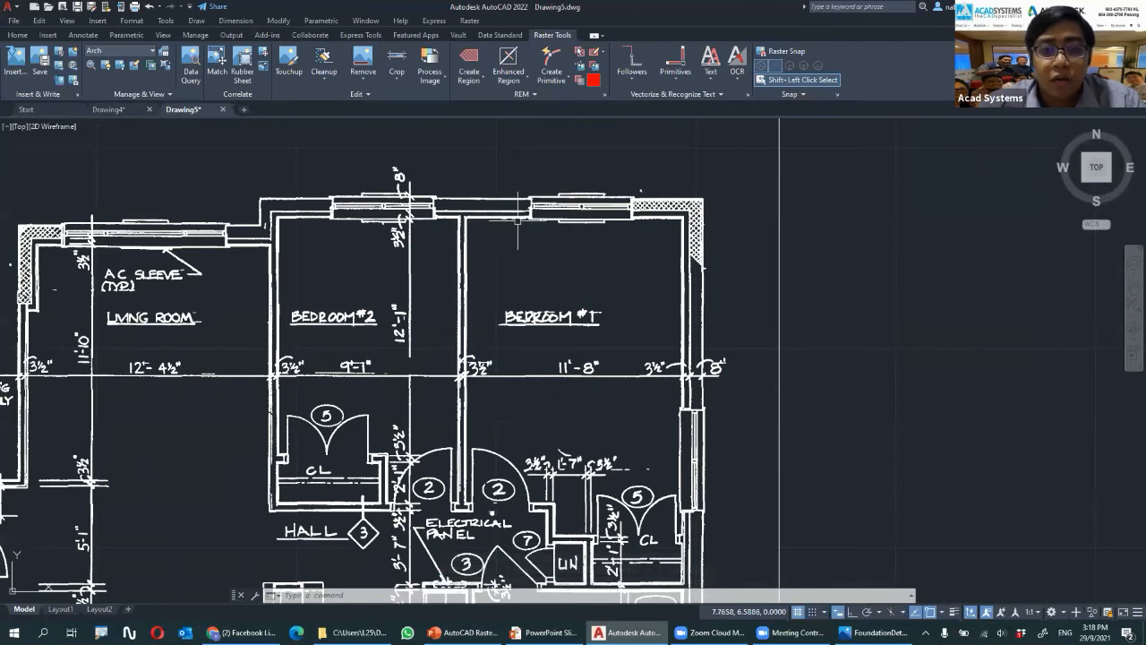
{"action": "scroll", "coordinate": [631, 158], "scroll_direction": "up", "scroll_amount": 4}
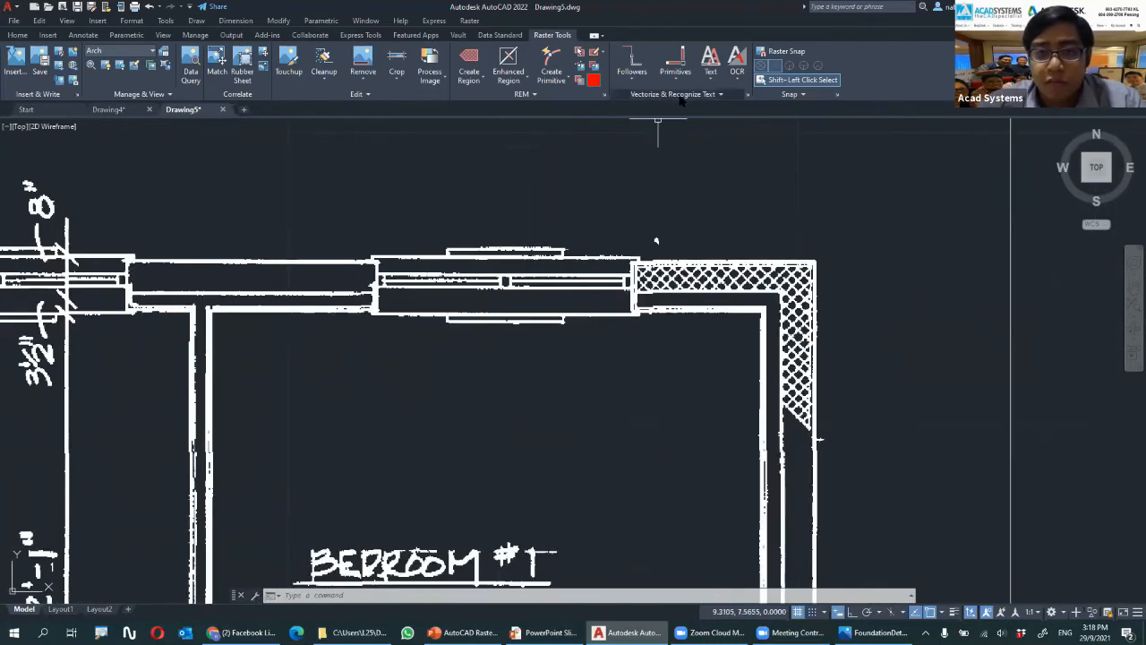
{"action": "left_click", "coordinate": [683, 87]}
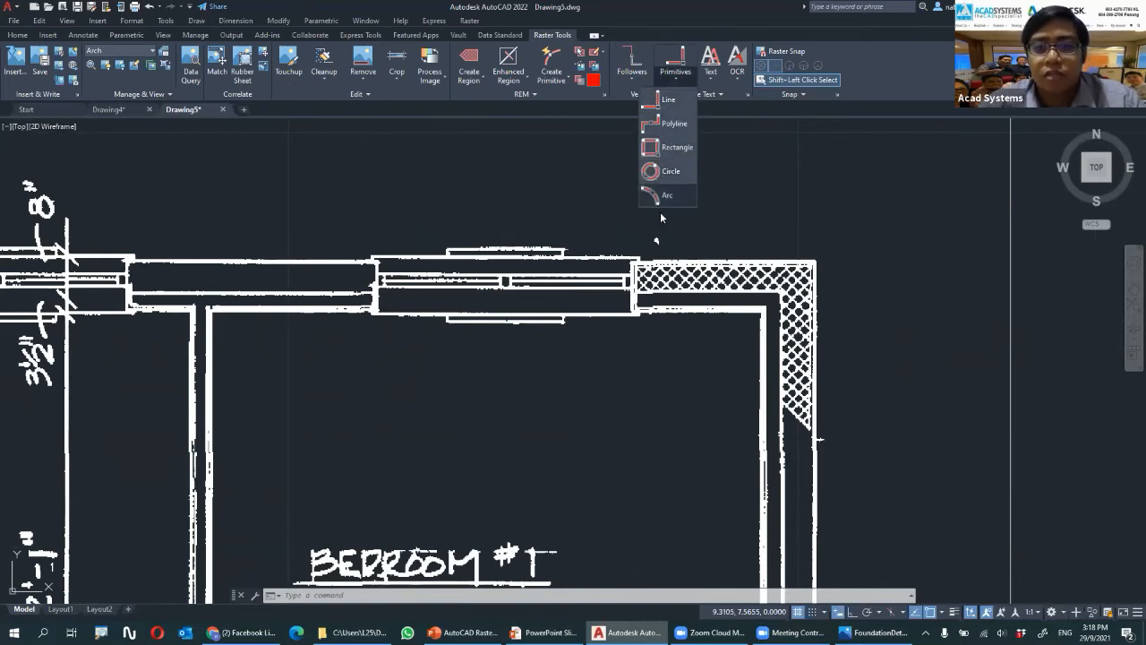
{"action": "left_click", "coordinate": [674, 106]}
{"action": "middle_click_drag", "start_coordinate": [281, 314], "coordinate": [396, 269]}
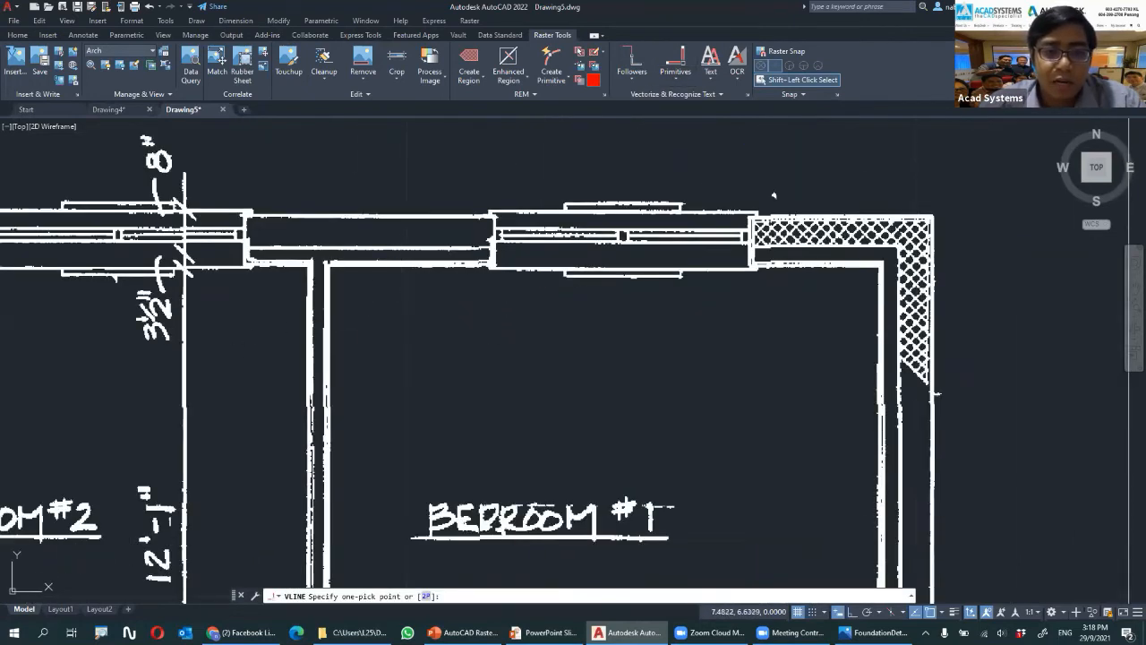
{"action": "left_click", "coordinate": [404, 266]}
{"action": "left_click", "coordinate": [313, 354]}
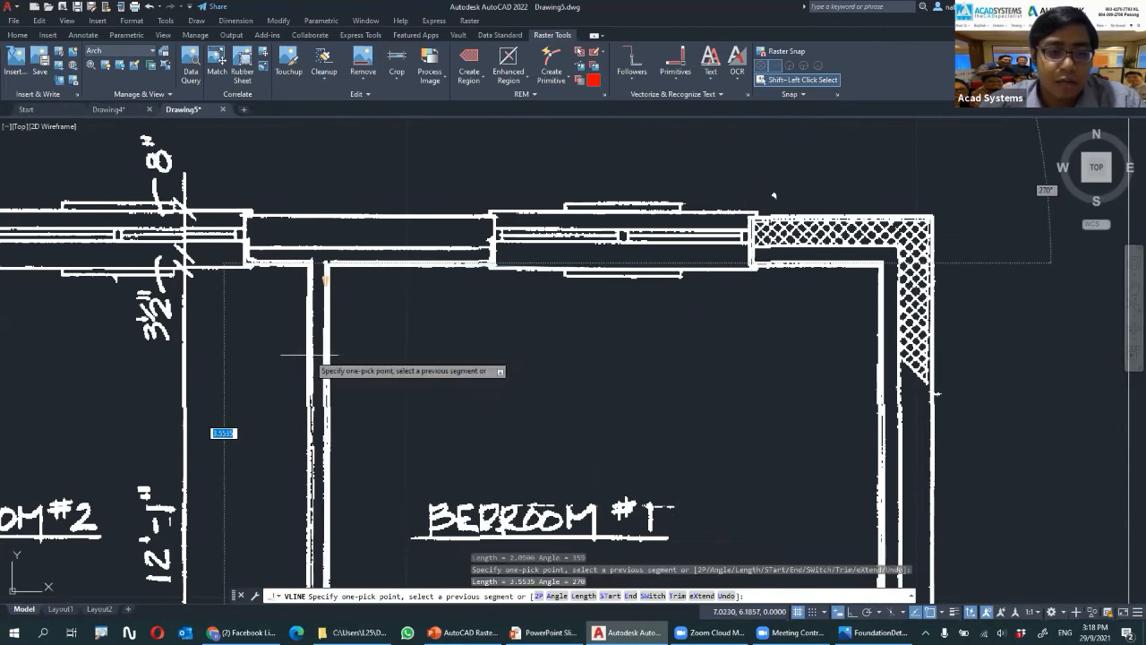
{"action": "left_click", "coordinate": [309, 354]}
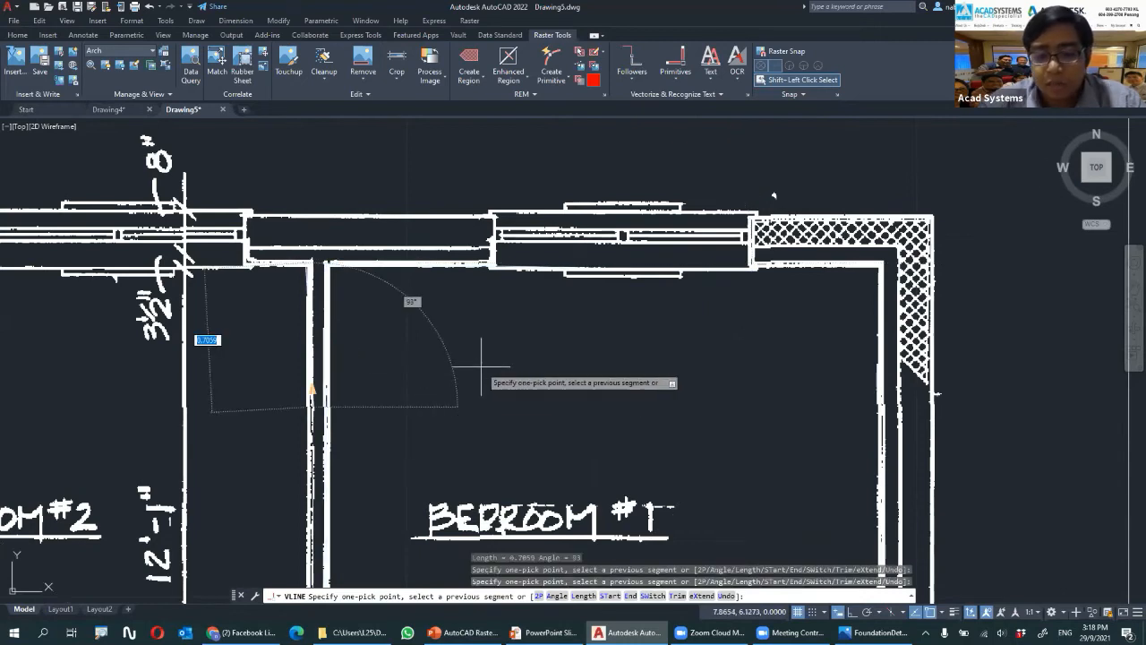
{"action": "key", "text": "Return"}
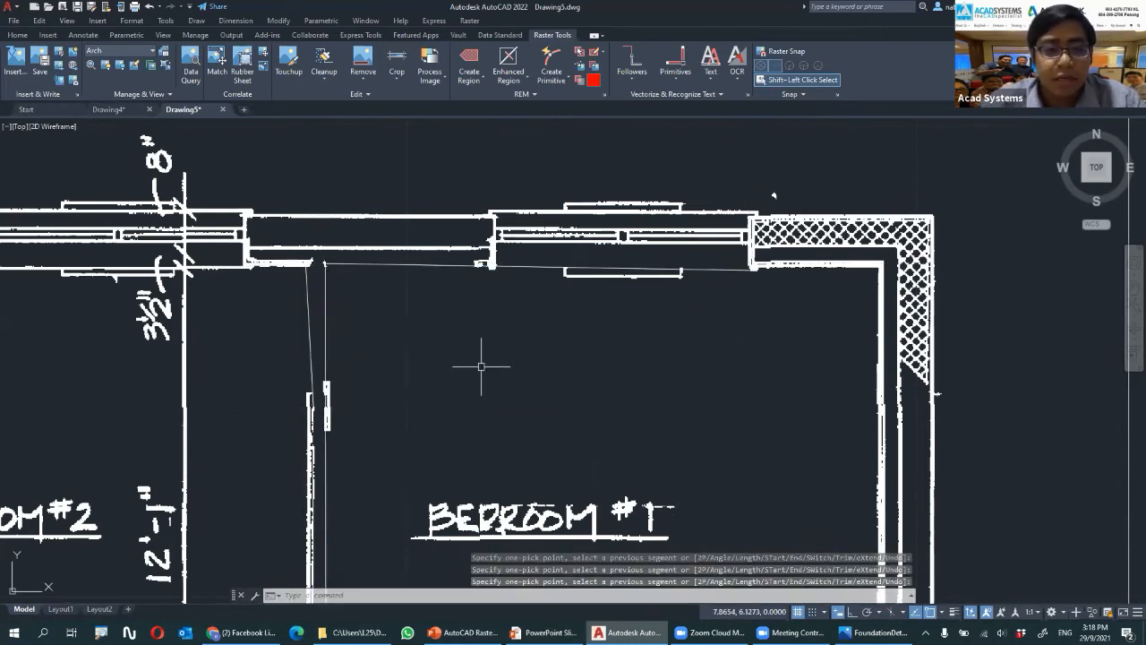
Delete the slanted vector line on the partition face toward Bedroom #2
{"action": "scroll", "coordinate": [414, 302], "scroll_direction": "down", "scroll_amount": 2}
{"action": "scroll", "coordinate": [340, 321], "scroll_direction": "up", "scroll_amount": 4}
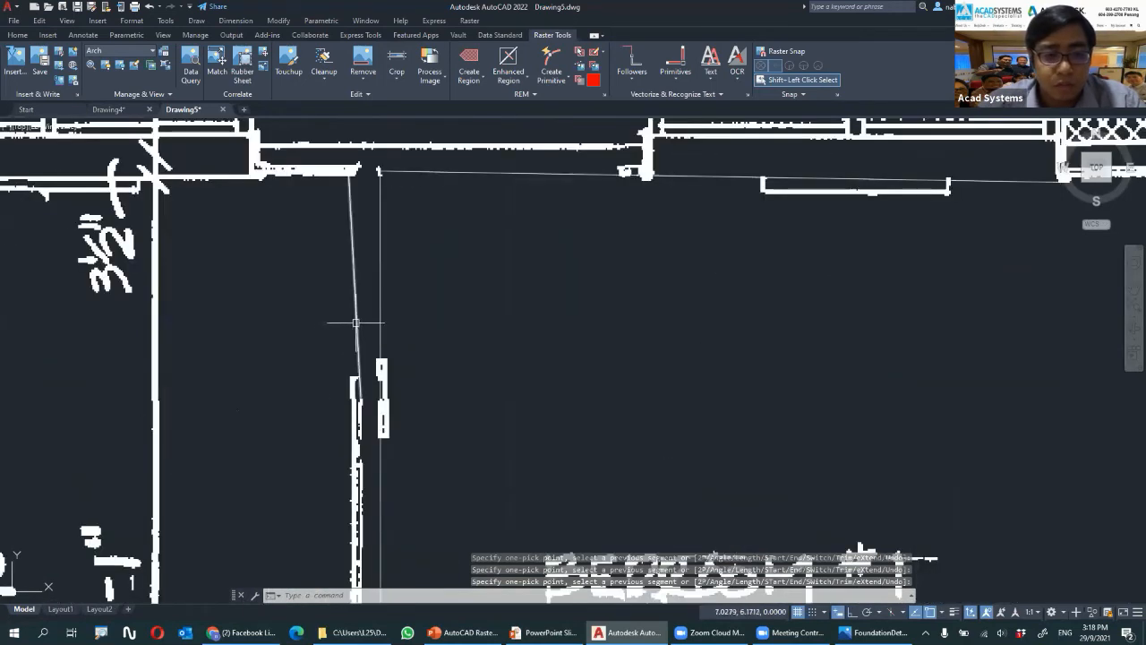
{"action": "left_click", "coordinate": [356, 323]}
{"action": "key", "text": "Delete"}
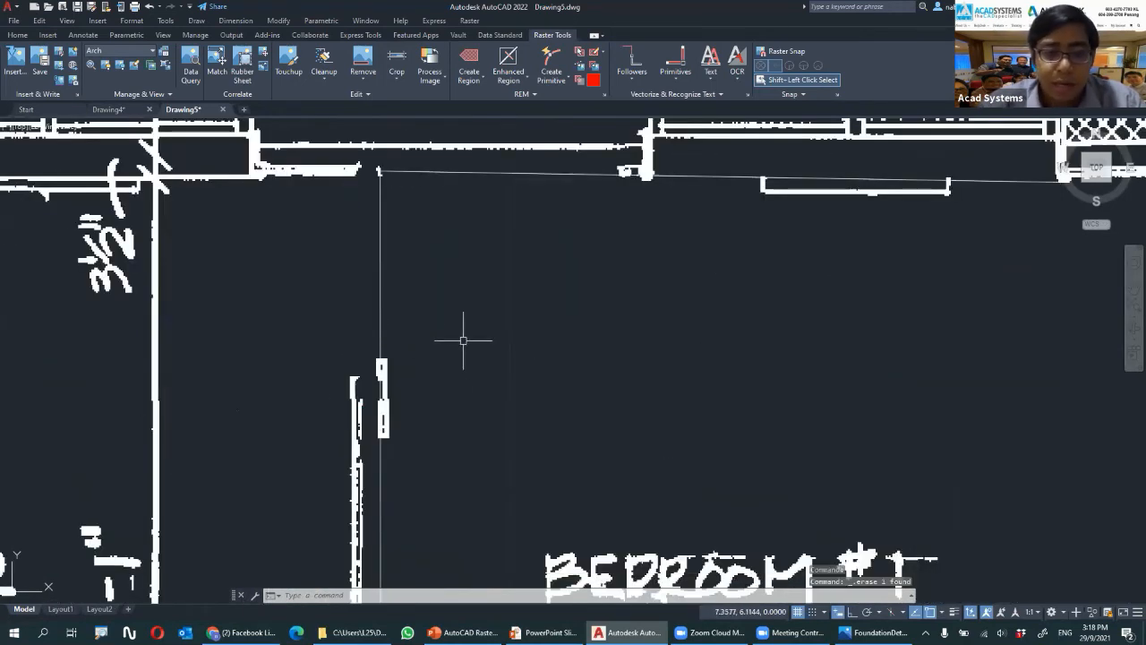
Vectorize the short upper wall line beside the hatched corner and the inner face of Bedroom #1's exterior side wall as lines
{"action": "scroll", "coordinate": [540, 311], "scroll_direction": "down", "scroll_amount": 3}
{"action": "scroll", "coordinate": [731, 358], "scroll_direction": "up", "scroll_amount": 5}
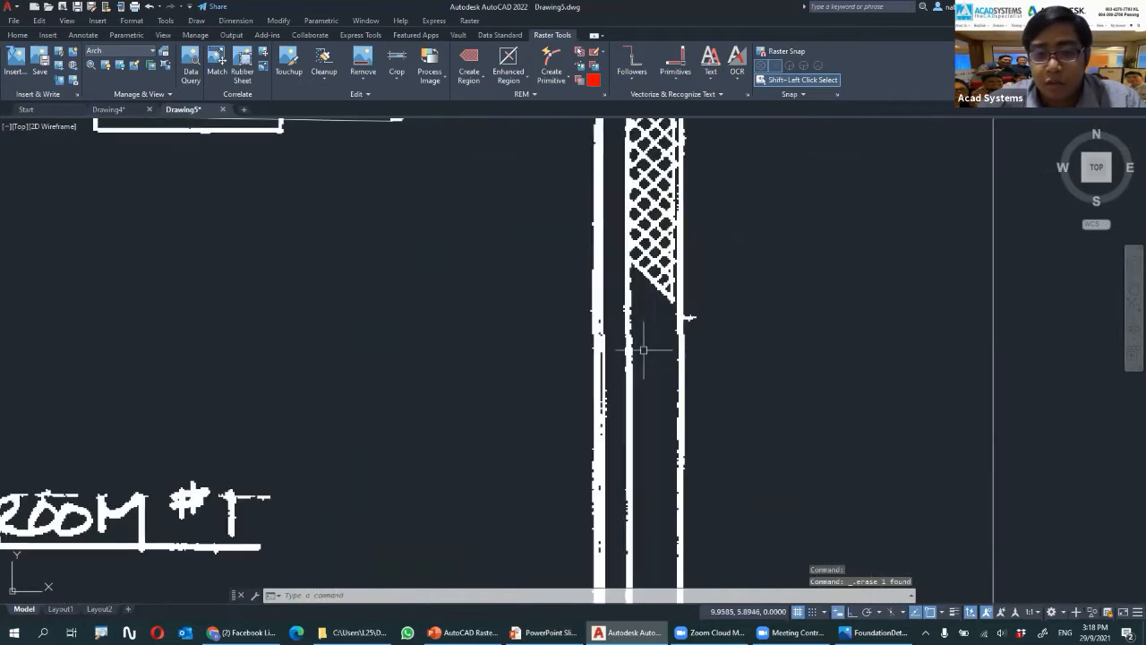
{"action": "scroll", "coordinate": [592, 263], "scroll_direction": "down", "scroll_amount": 2}
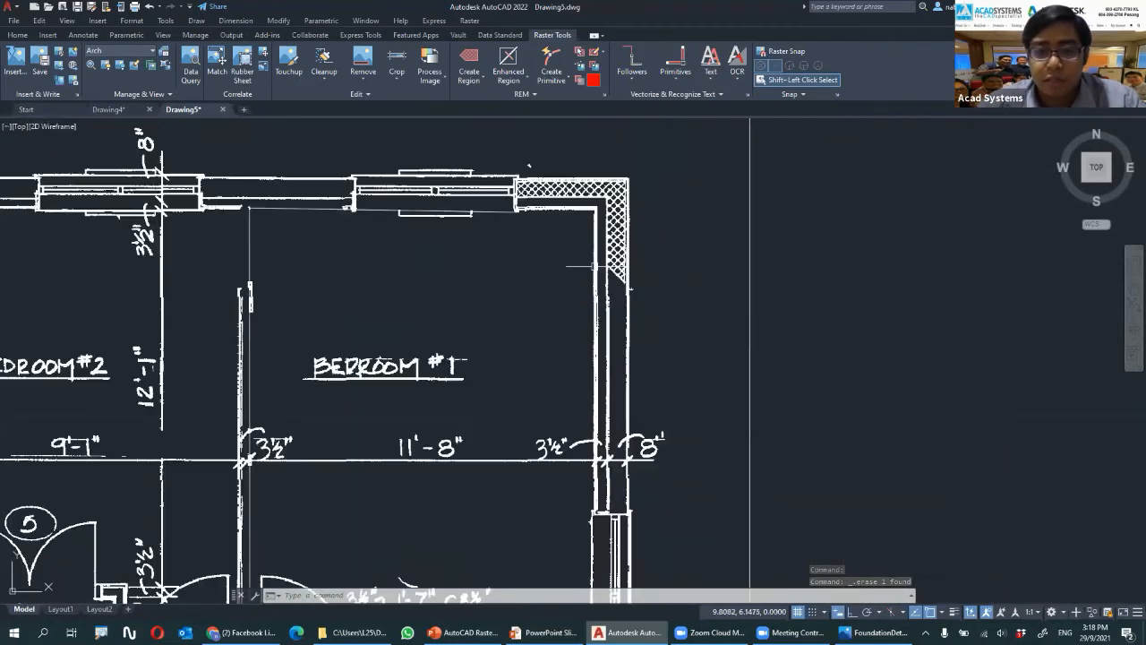
{"action": "scroll", "coordinate": [600, 208], "scroll_direction": "up", "scroll_amount": 2}
{"action": "left_click", "coordinate": [675, 80]}
{"action": "left_click", "coordinate": [668, 99]}
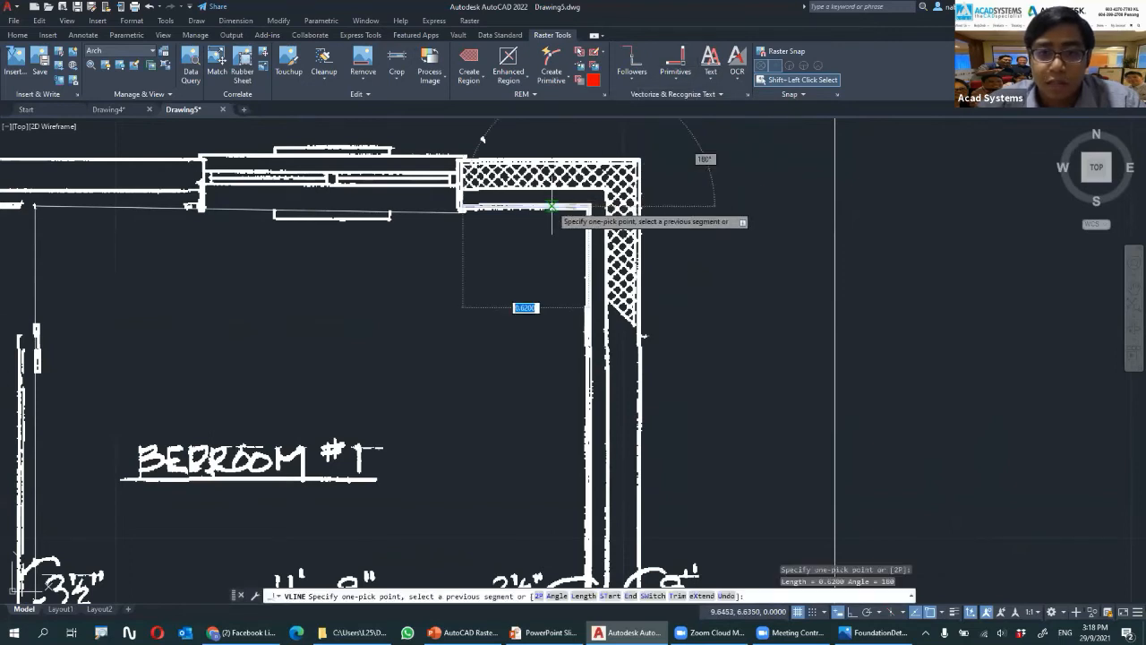
{"action": "left_click", "coordinate": [585, 241]}
{"action": "scroll", "coordinate": [602, 423], "scroll_direction": "down", "scroll_amount": 2}
{"action": "middle_click_drag", "start_coordinate": [593, 424], "coordinate": [604, 307]}
{"action": "key", "text": "Return"}
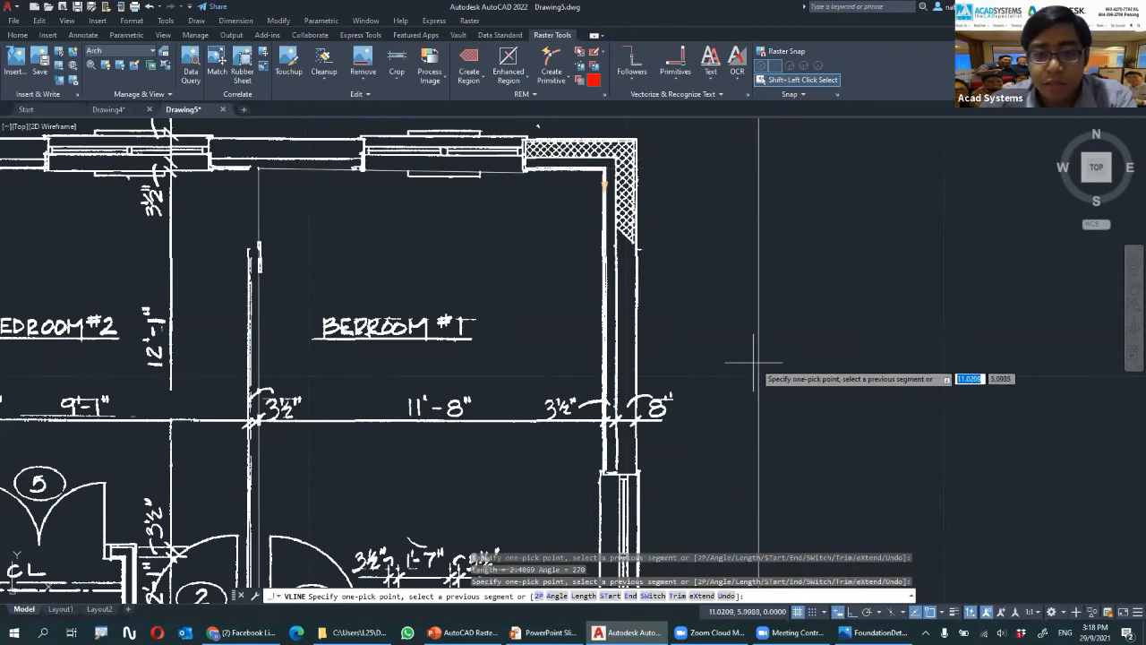
{"action": "key", "text": "Return"}
{"action": "key", "text": "Return"}
{"action": "scroll", "coordinate": [643, 253], "scroll_direction": "up", "scroll_amount": 6}
{"action": "key", "text": "Escape"}
Examine the vectorized wall lines around Bedroom #1 against the remaining raster floor plan
{"action": "scroll", "coordinate": [520, 260], "scroll_direction": "down", "scroll_amount": 4}
{"action": "middle_click_drag", "start_coordinate": [594, 340], "coordinate": [700, 427]}
{"action": "middle_click_drag", "start_coordinate": [579, 265], "coordinate": [676, 230]}
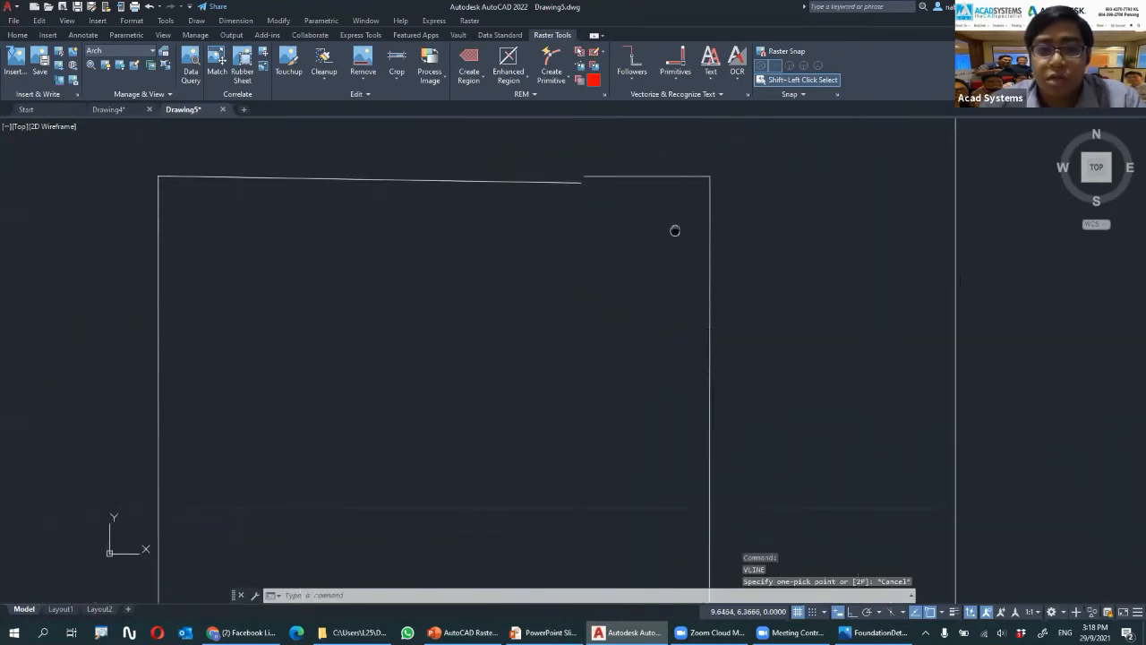
{"action": "scroll", "coordinate": [672, 206], "scroll_direction": "down", "scroll_amount": 2}
{"action": "scroll", "coordinate": [686, 188], "scroll_direction": "up", "scroll_amount": 2}
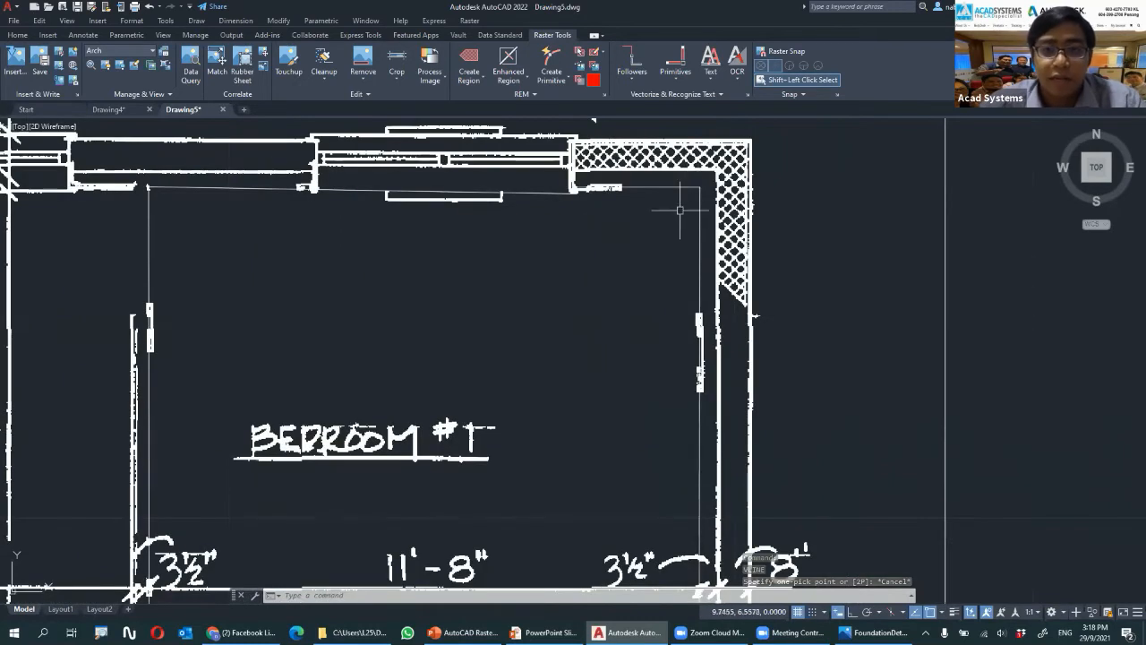
{"action": "scroll", "coordinate": [540, 366], "scroll_direction": "down", "scroll_amount": 4}
{"action": "middle_click_drag", "start_coordinate": [569, 366], "coordinate": [724, 252]}
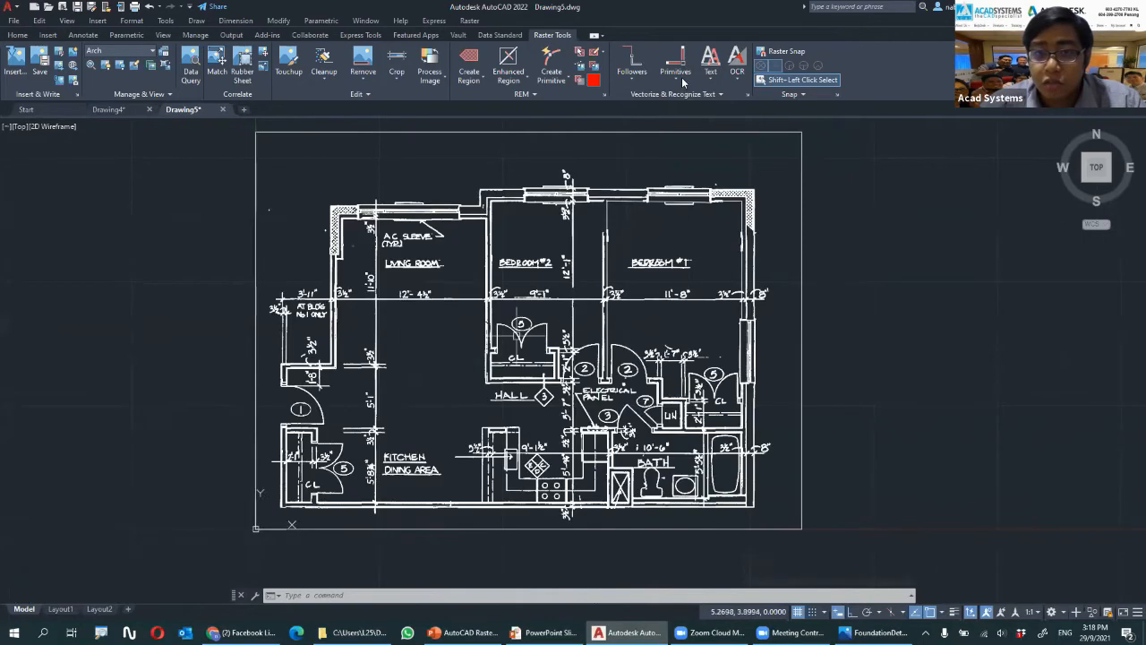
Vectorize the swing of Bedroom #1's door marked 2 as an arc primitive
{"action": "scroll", "coordinate": [515, 335], "scroll_direction": "up", "scroll_amount": 2}
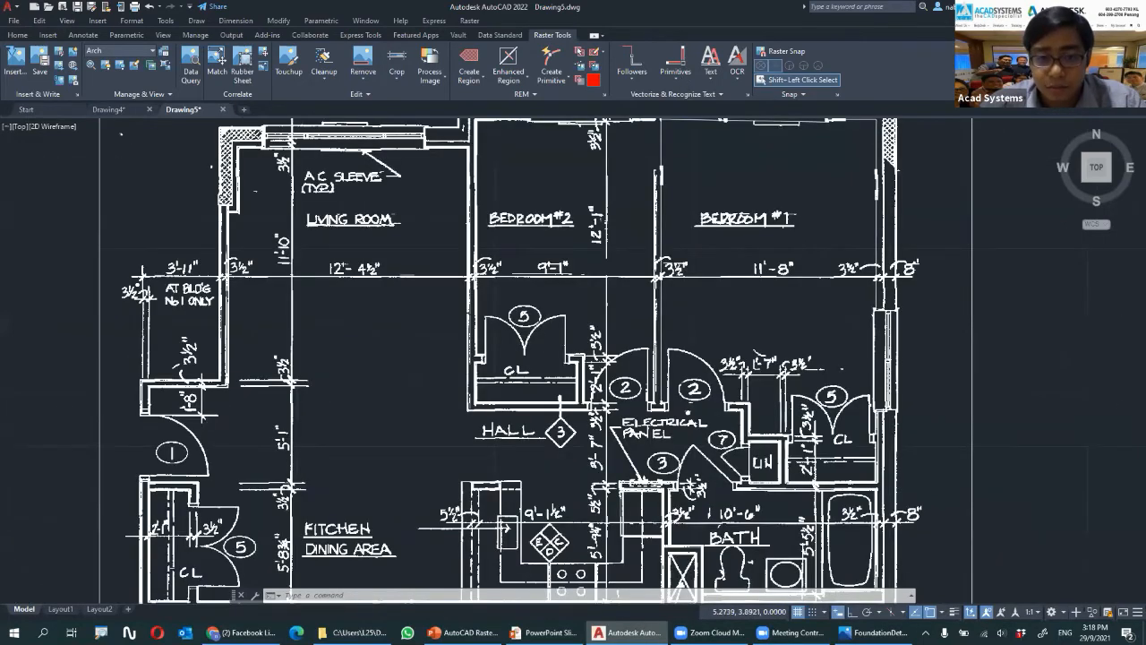
{"action": "scroll", "coordinate": [521, 342], "scroll_direction": "up", "scroll_amount": 2}
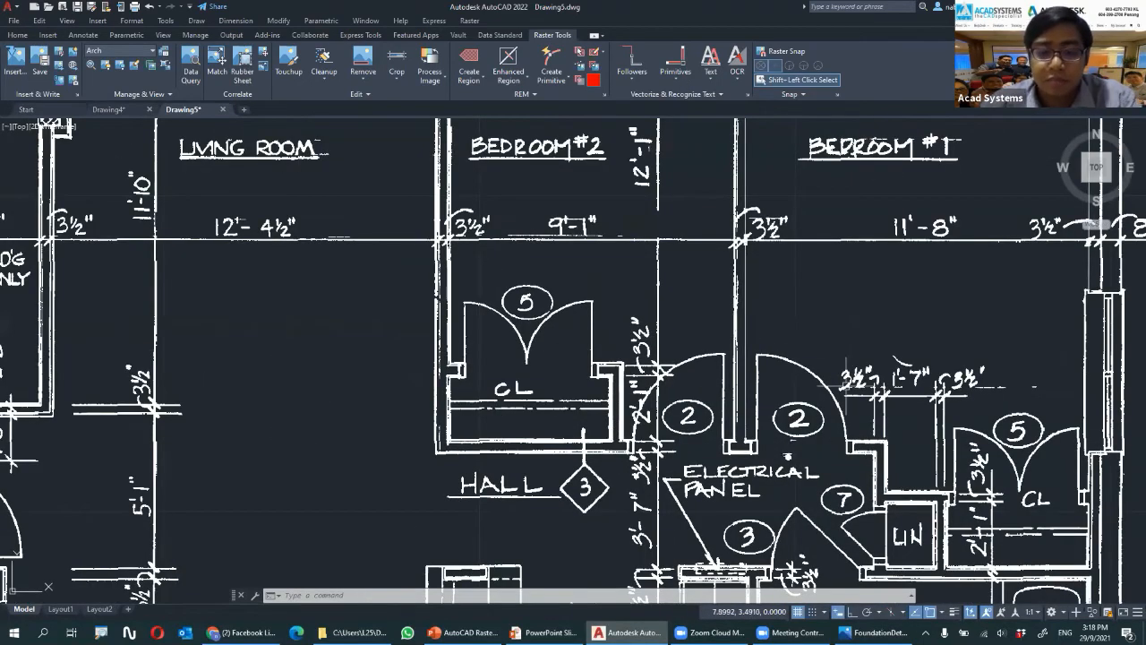
{"action": "scroll", "coordinate": [845, 383], "scroll_direction": "up", "scroll_amount": 2}
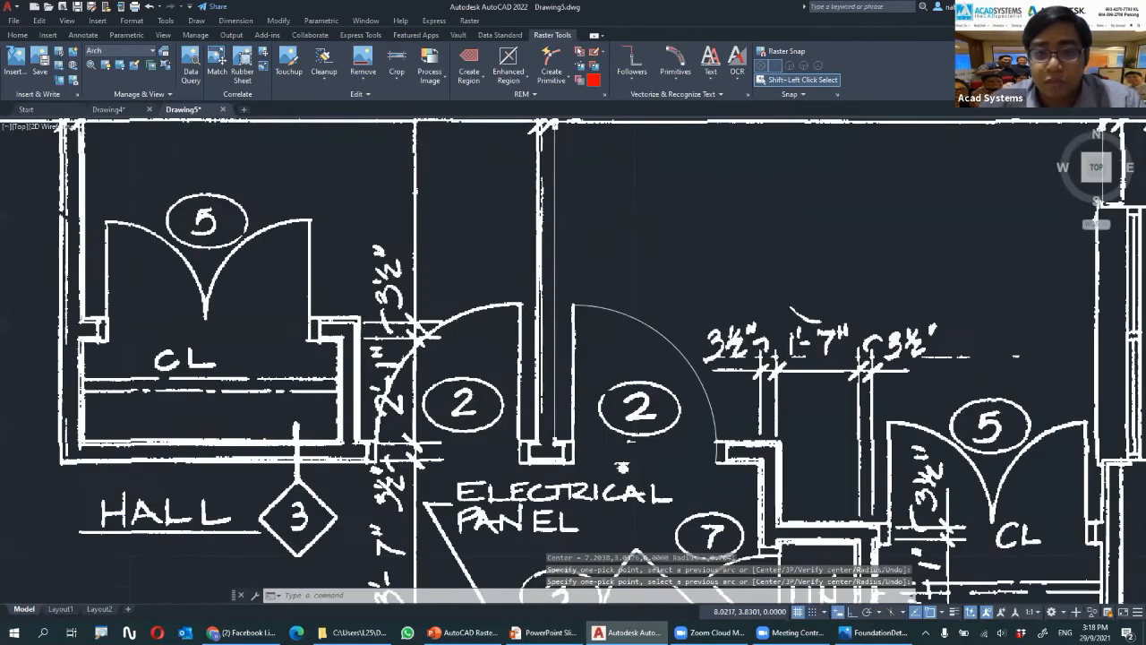
{"action": "scroll", "coordinate": [739, 284], "scroll_direction": "down", "scroll_amount": 2}
{"action": "scroll", "coordinate": [692, 361], "scroll_direction": "up", "scroll_amount": 2}
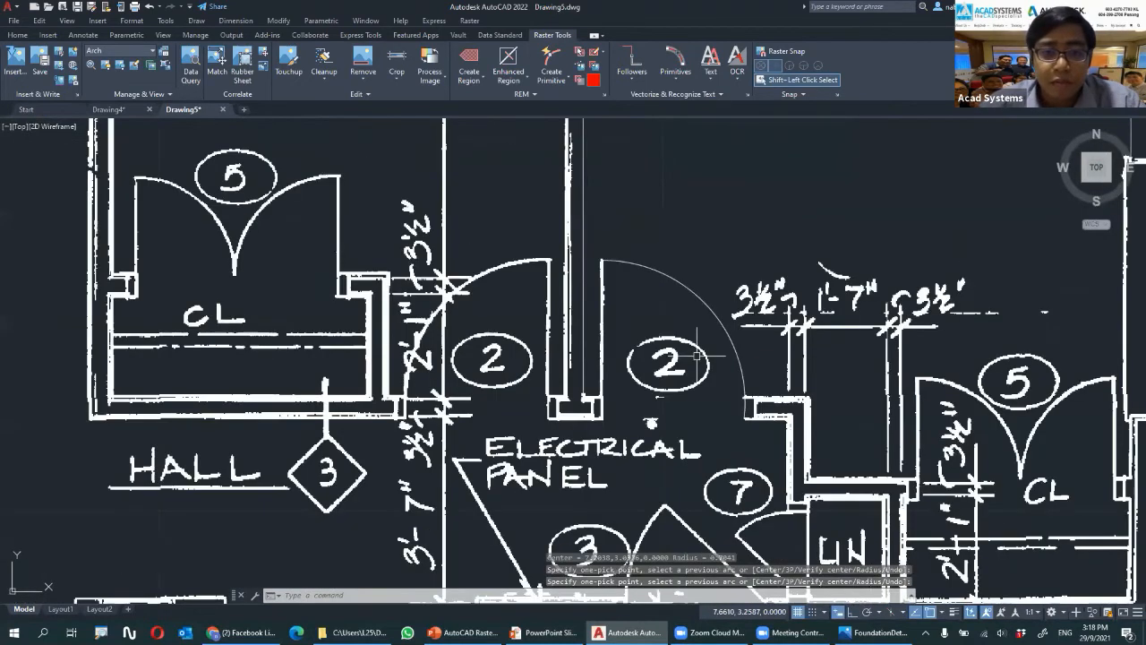
Select the vectorized door arc and inspect its shape and grips
{"action": "scroll", "coordinate": [701, 354], "scroll_direction": "up", "scroll_amount": 4}
{"action": "left_click", "coordinate": [662, 206]}
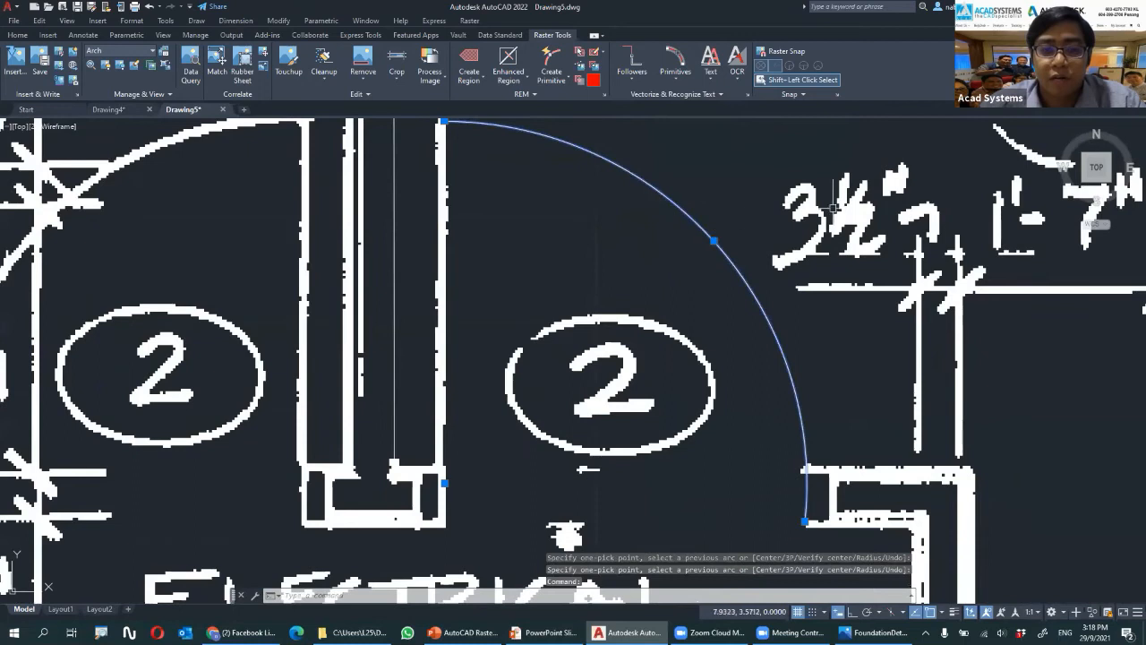
{"action": "middle_click_drag", "start_coordinate": [493, 192], "coordinate": [526, 259]}
{"action": "scroll", "coordinate": [675, 207], "scroll_direction": "down", "scroll_amount": 2}
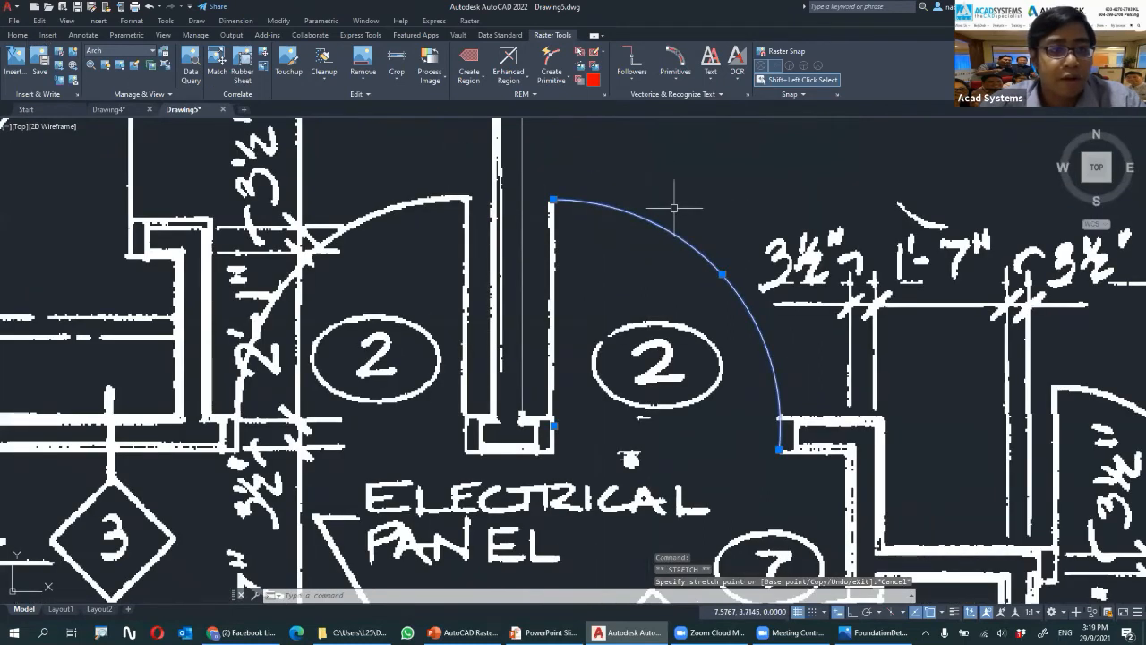
{"action": "scroll", "coordinate": [462, 257], "scroll_direction": "down", "scroll_amount": 2}
{"action": "left_click", "coordinate": [18, 35]}
{"action": "middle_click_drag", "start_coordinate": [266, 189], "coordinate": [464, 217]}
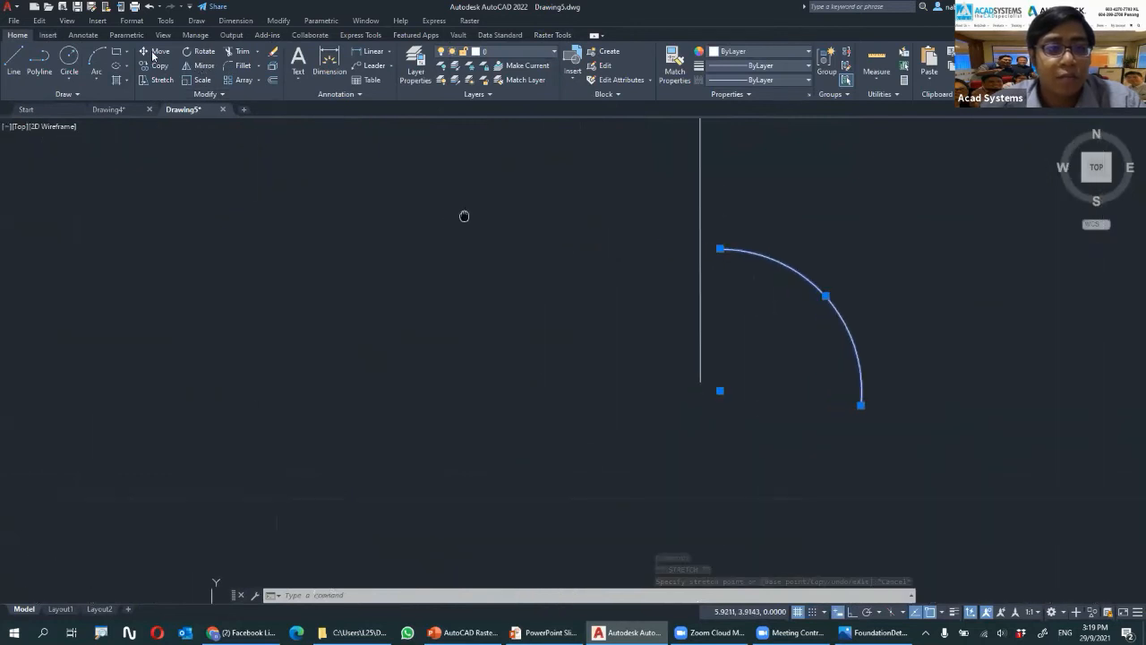
{"action": "left_click", "coordinate": [160, 51]}
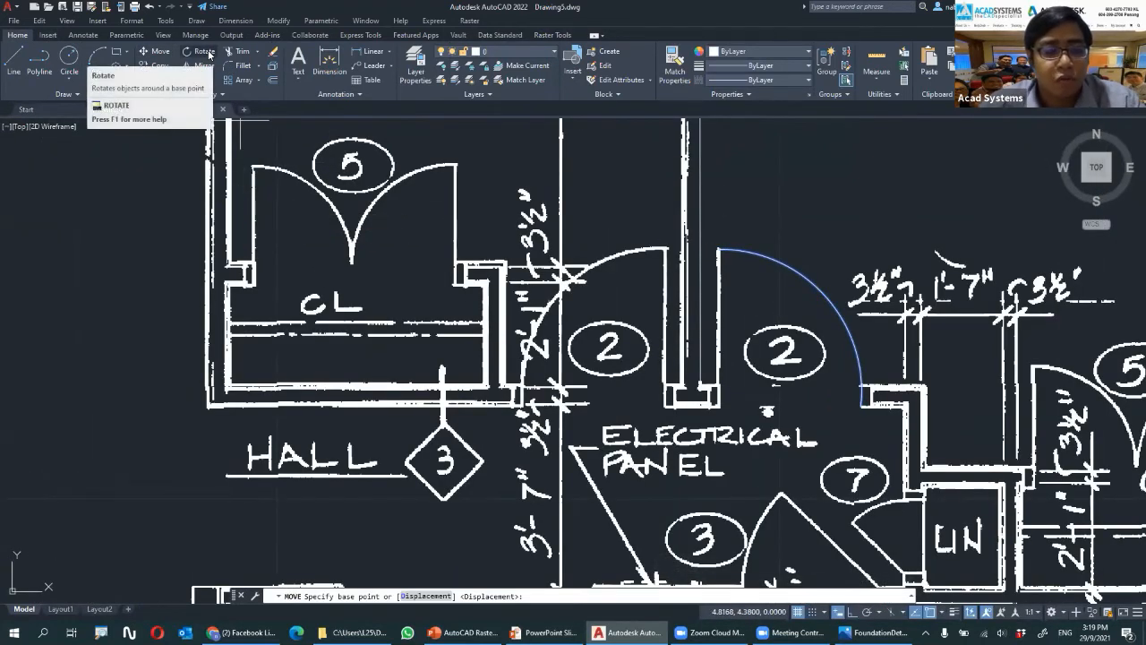
{"action": "left_click", "coordinate": [205, 54]}
{"action": "key", "text": "Escape"}
{"action": "key", "text": "Escape"}
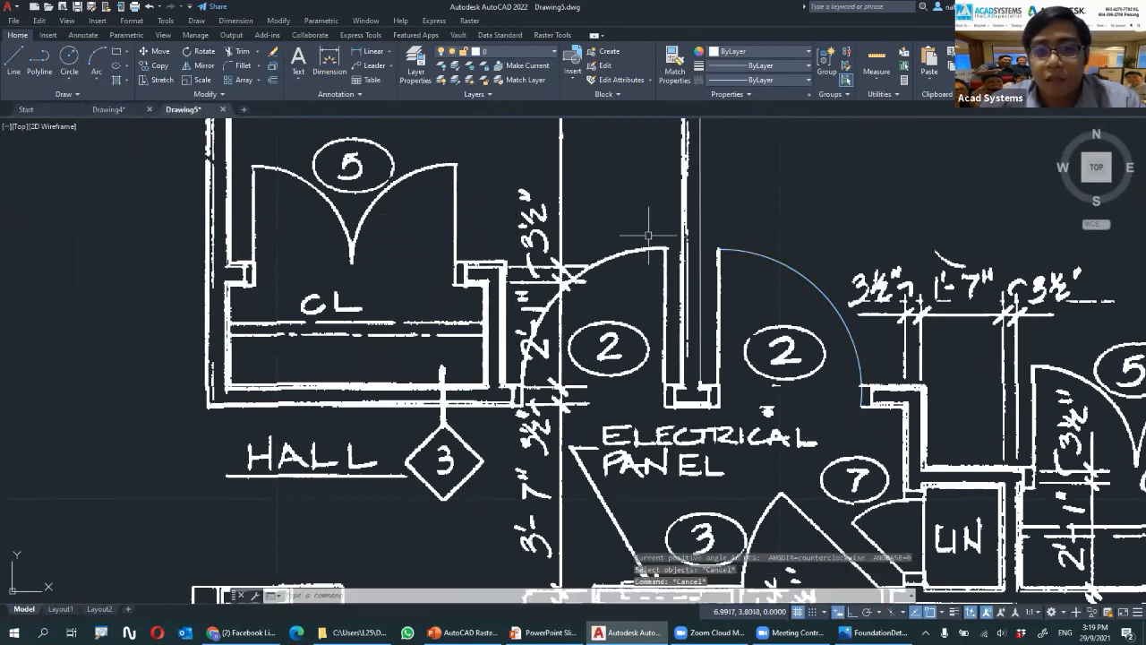
Review the object properties of the vectorized door arc, including its radius and angles
{"action": "left_click", "coordinate": [764, 259]}
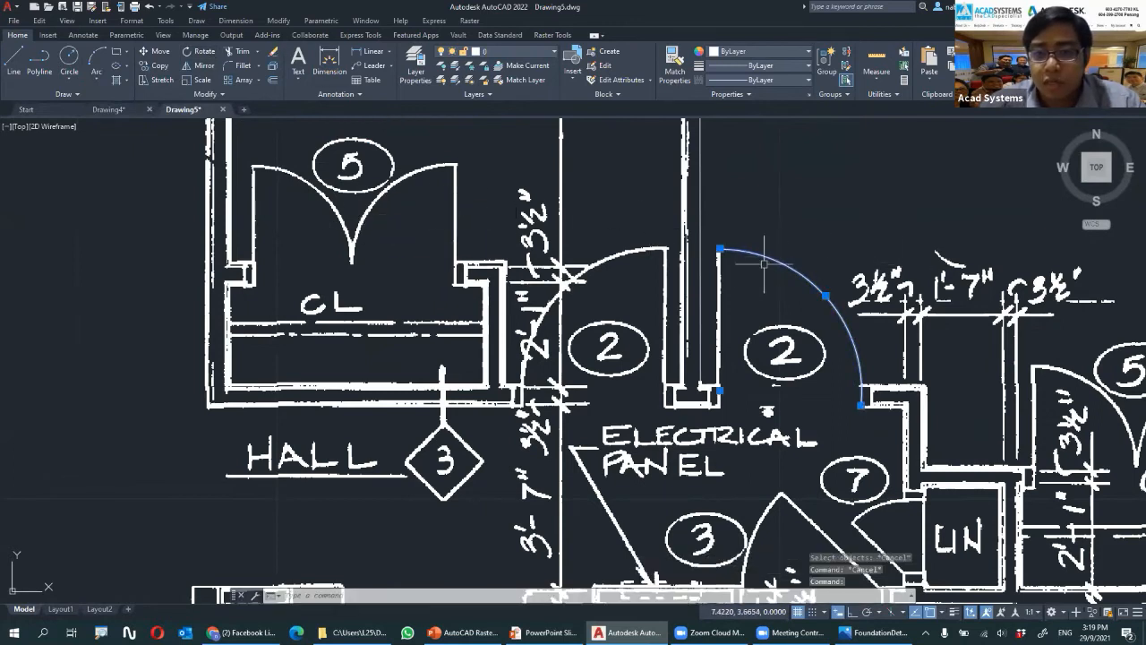
{"action": "middle_click_drag", "start_coordinate": [759, 298], "coordinate": [598, 320]}
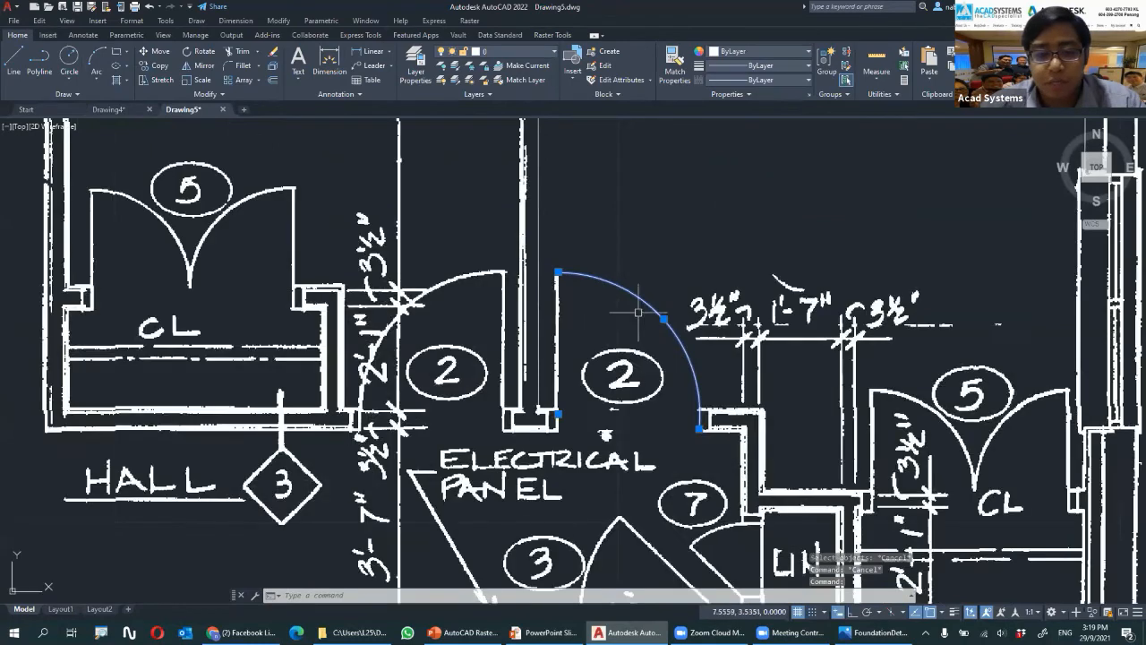
{"action": "right_click", "coordinate": [602, 280]}
{"action": "left_click", "coordinate": [636, 581]}
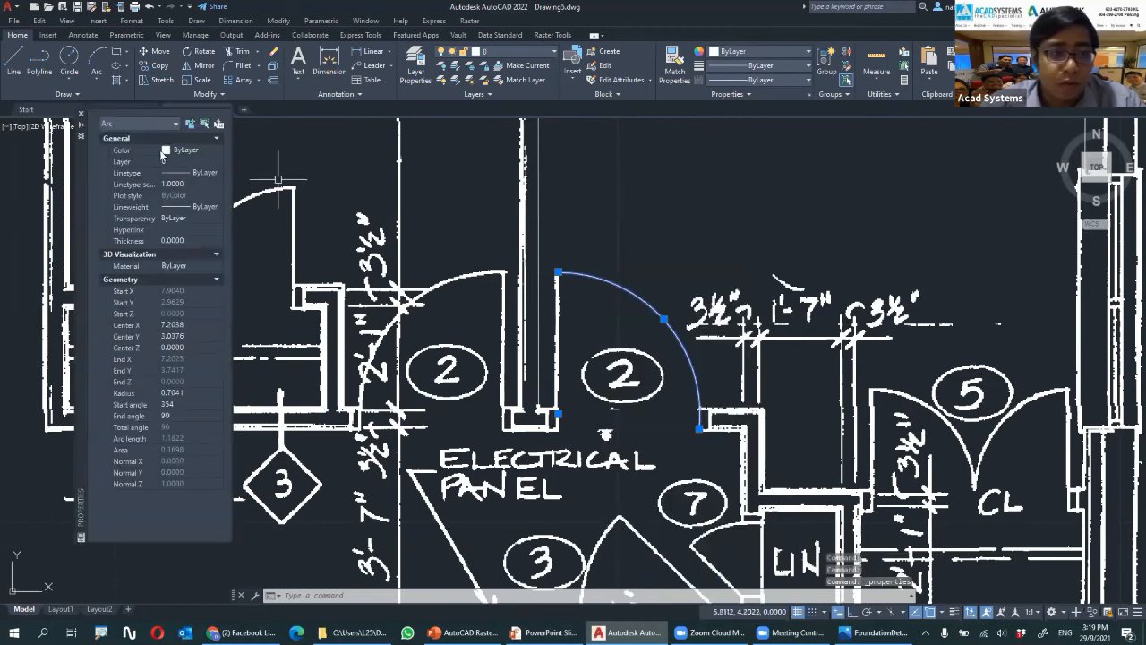
{"action": "left_click", "coordinate": [82, 114]}
{"action": "key", "text": "Escape"}
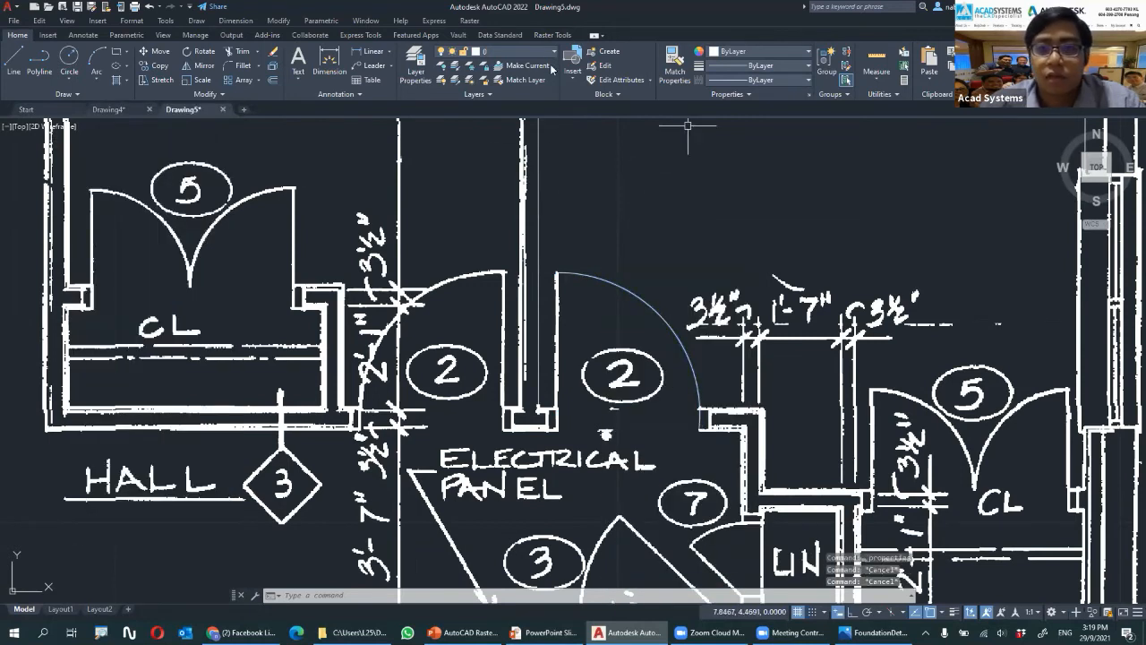
Vectorize the swing of door 1 and its adjoining wall edges beside the kitchen dining area with the Polyline Follower
{"action": "left_click", "coordinate": [551, 35]}
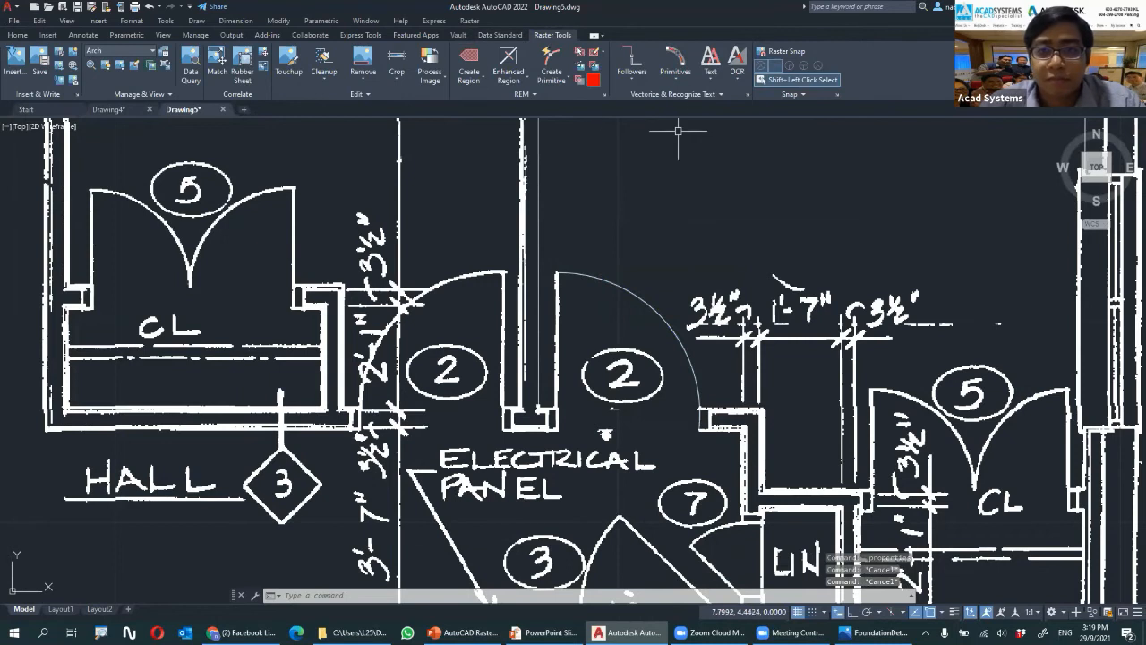
{"action": "left_click", "coordinate": [680, 83]}
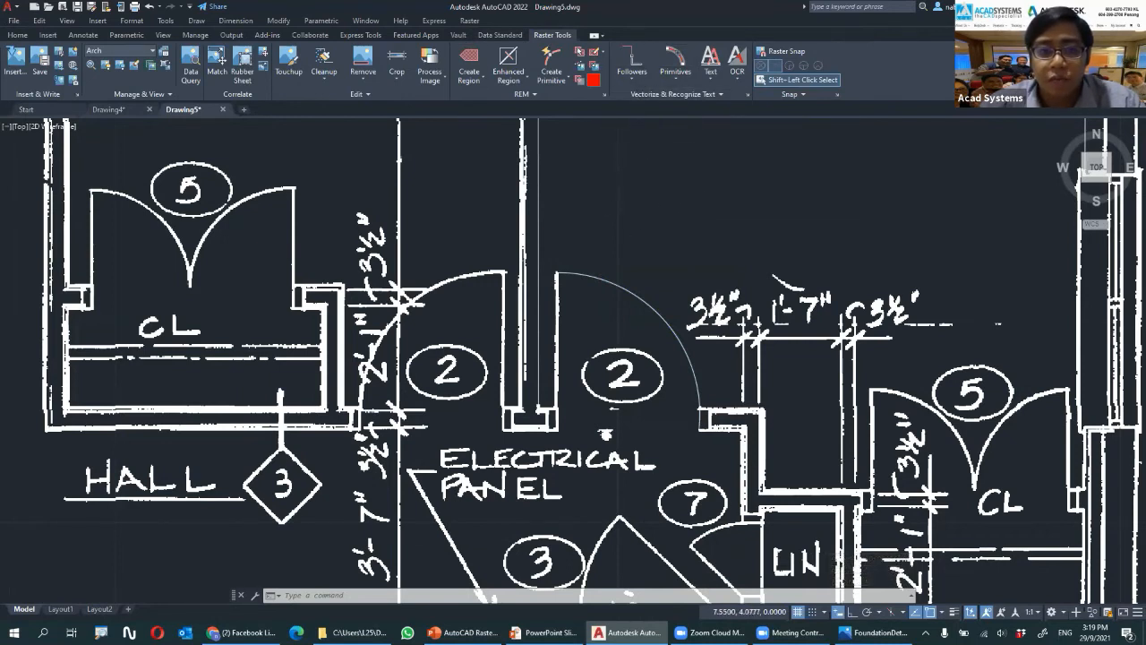
{"action": "scroll", "coordinate": [553, 218], "scroll_direction": "down", "scroll_amount": 6}
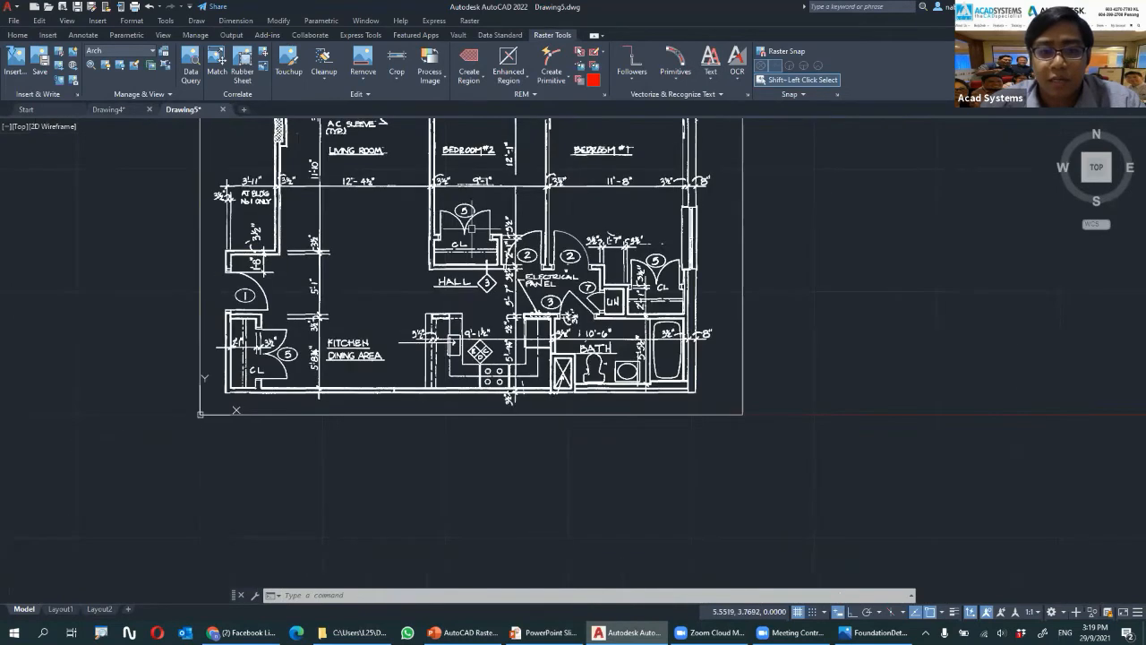
{"action": "scroll", "coordinate": [537, 268], "scroll_direction": "up", "scroll_amount": 3}
{"action": "scroll", "coordinate": [538, 269], "scroll_direction": "down", "scroll_amount": 4}
{"action": "middle_click_drag", "start_coordinate": [484, 268], "coordinate": [633, 287]}
{"action": "scroll", "coordinate": [471, 344], "scroll_direction": "up", "scroll_amount": 6}
{"action": "left_click", "coordinate": [631, 79]}
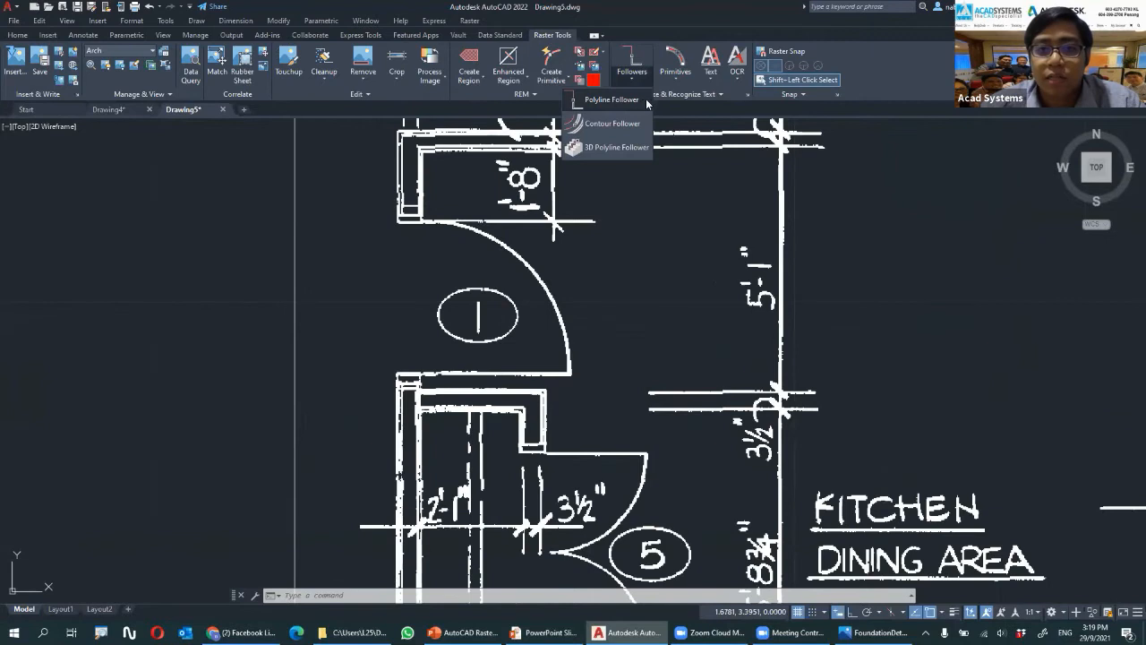
{"action": "left_click", "coordinate": [637, 100]}
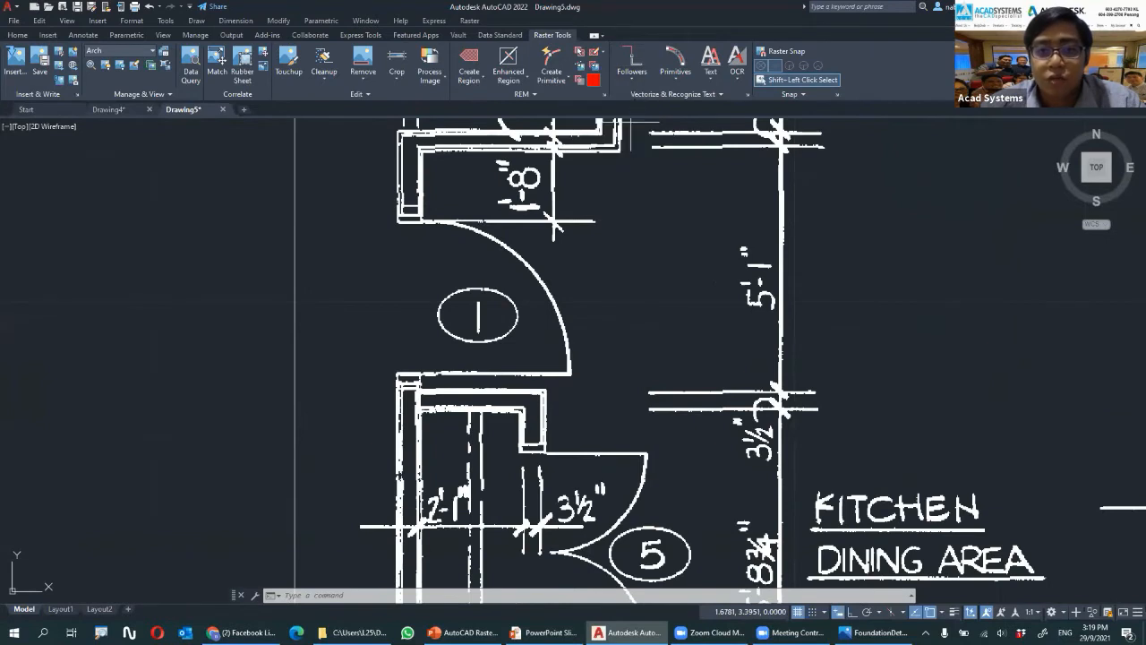
{"action": "left_click", "coordinate": [501, 243]}
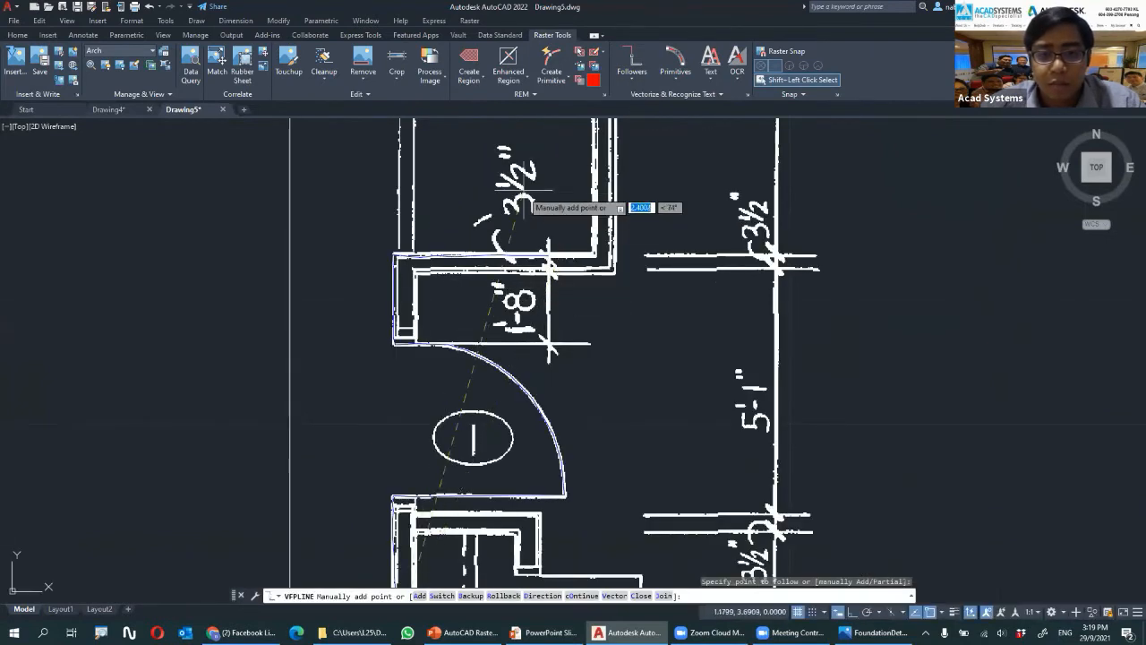
{"action": "left_click", "coordinate": [526, 196]}
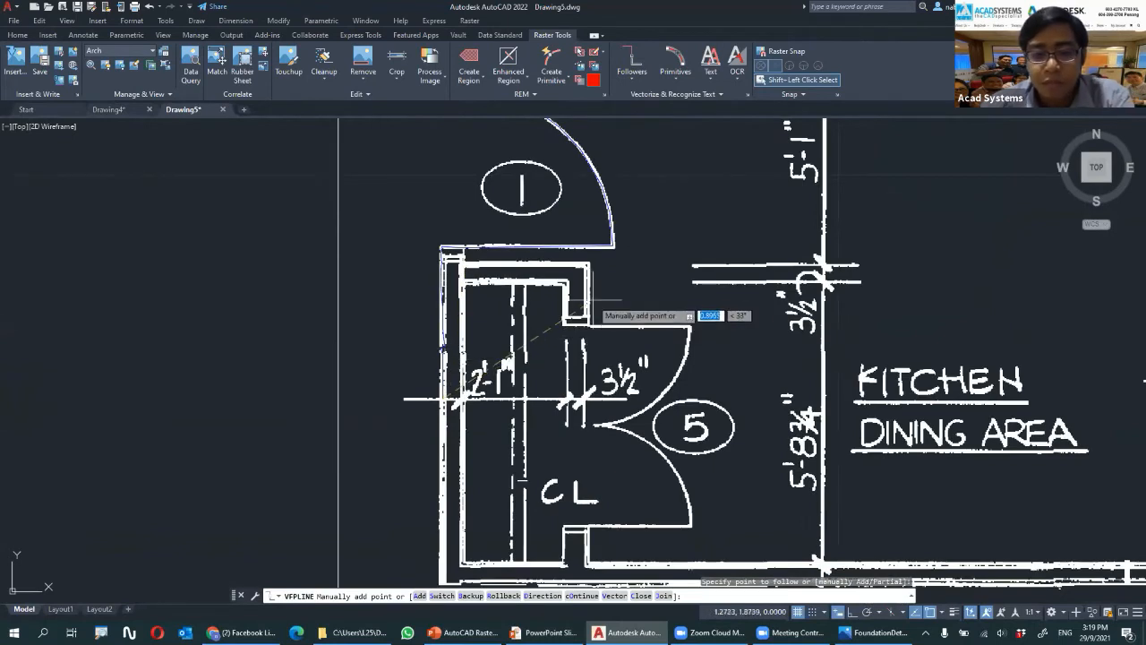
{"action": "key", "text": "Return"}
Inspect the traced polyline around door 1 and compare it with the rest of the floor plan
{"action": "scroll", "coordinate": [614, 317], "scroll_direction": "down", "scroll_amount": 3}
{"action": "scroll", "coordinate": [594, 397], "scroll_direction": "up", "scroll_amount": 3}
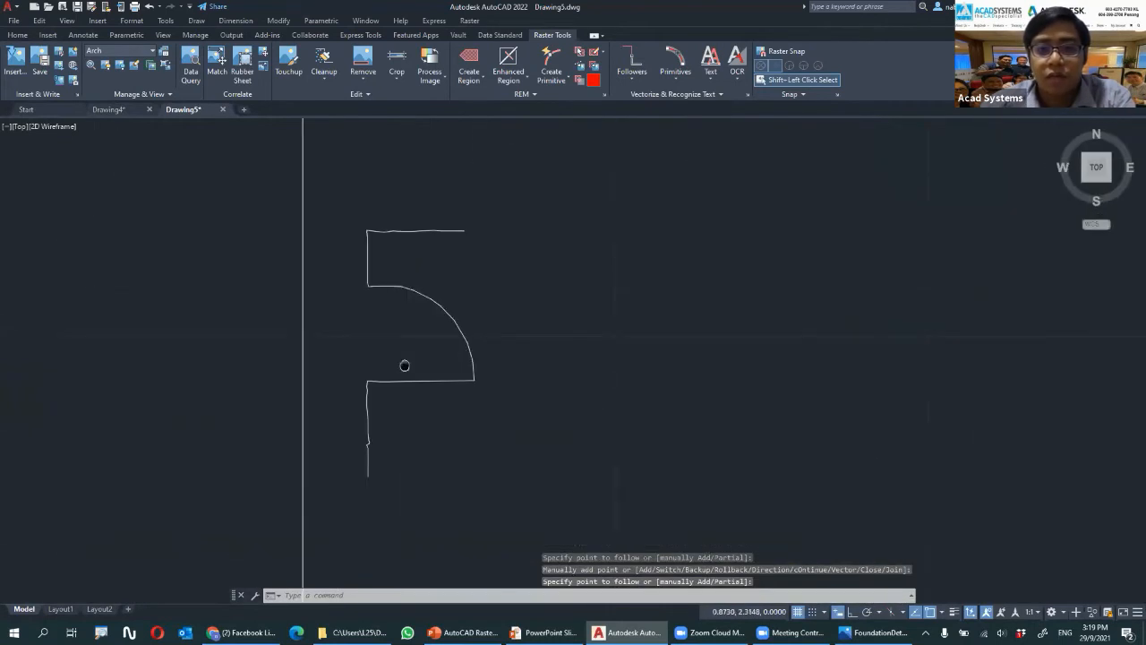
{"action": "middle_click_drag", "start_coordinate": [405, 365], "coordinate": [368, 402]}
{"action": "middle_click_drag", "start_coordinate": [334, 312], "coordinate": [212, 254]}
{"action": "middle_click_drag", "start_coordinate": [553, 407], "coordinate": [390, 244]}
{"action": "scroll", "coordinate": [512, 358], "scroll_direction": "up", "scroll_amount": 2}
{"action": "scroll", "coordinate": [545, 301], "scroll_direction": "up", "scroll_amount": 1}
{"action": "scroll", "coordinate": [545, 301], "scroll_direction": "down", "scroll_amount": 1}
{"action": "scroll", "coordinate": [573, 305], "scroll_direction": "down", "scroll_amount": 3}
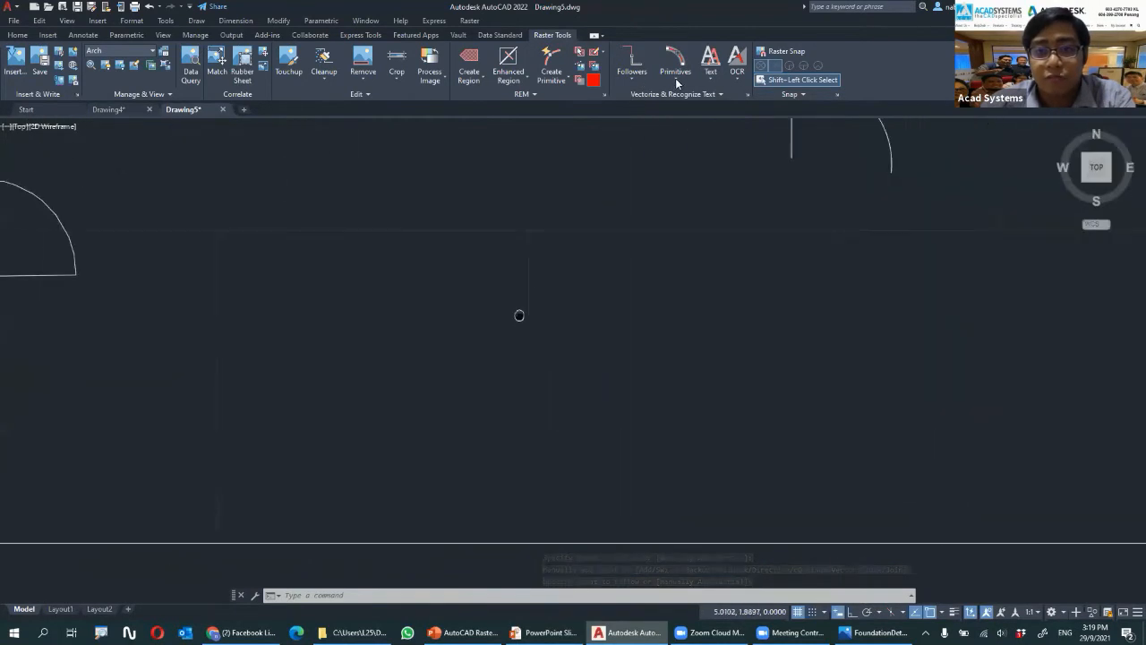
Try to vectorize the exterior wall lines below the bath fixtures with the Polyline Follower, adding points on the lower wall lines
{"action": "left_click", "coordinate": [675, 76]}
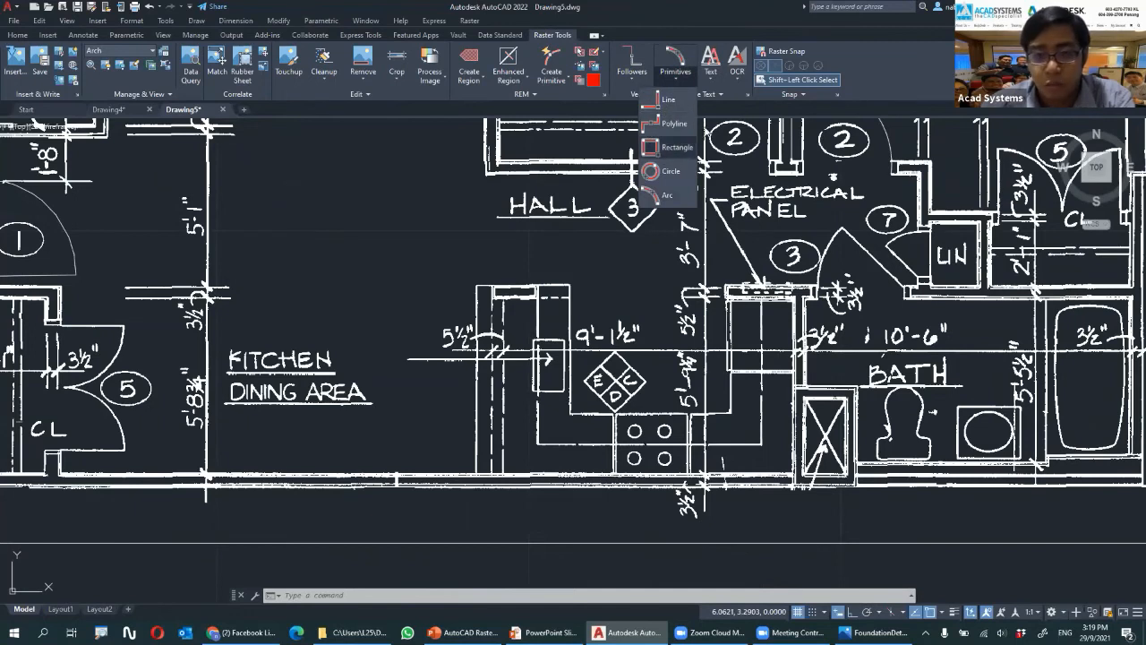
{"action": "left_click", "coordinate": [632, 82]}
{"action": "left_click", "coordinate": [632, 84]}
{"action": "left_click", "coordinate": [631, 85]}
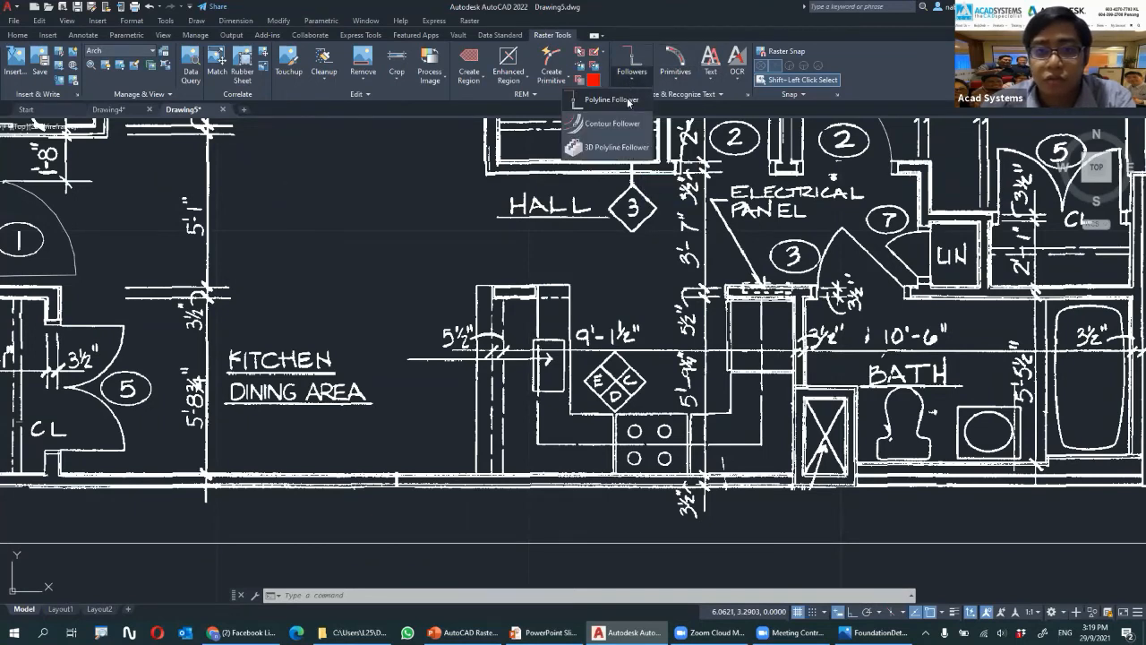
{"action": "left_click", "coordinate": [627, 100]}
{"action": "middle_click_drag", "start_coordinate": [487, 344], "coordinate": [456, 140]}
{"action": "scroll", "coordinate": [786, 345], "scroll_direction": "up", "scroll_amount": 3}
{"action": "left_click", "coordinate": [730, 281]}
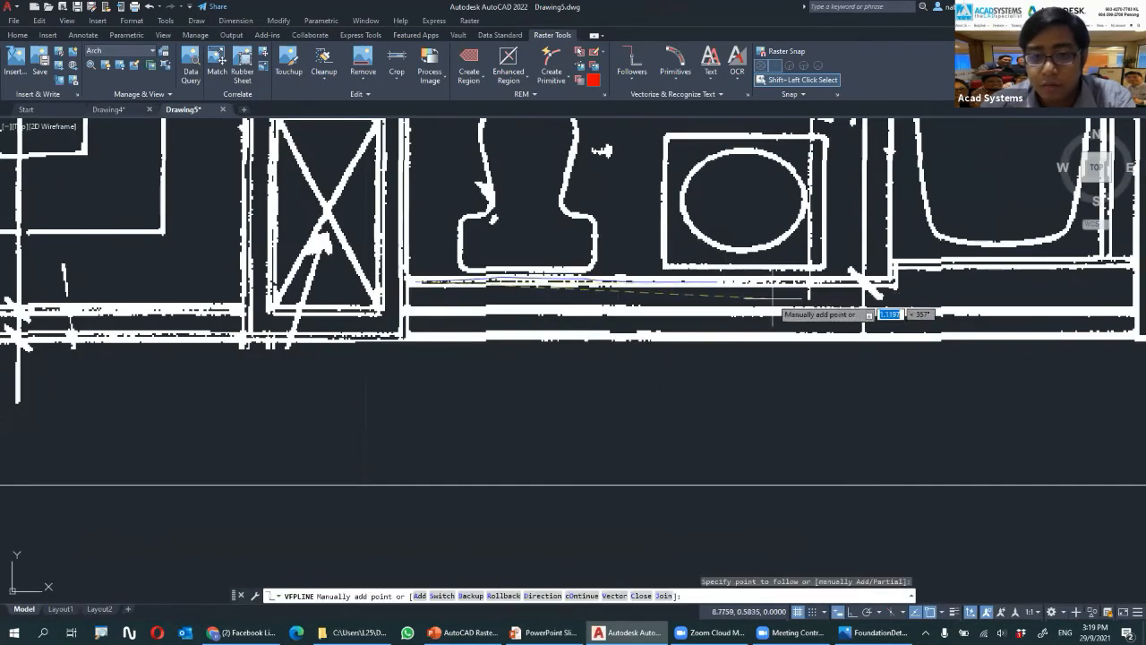
{"action": "left_click", "coordinate": [752, 317]}
{"action": "left_click", "coordinate": [708, 339]}
{"action": "key", "text": "Return"}
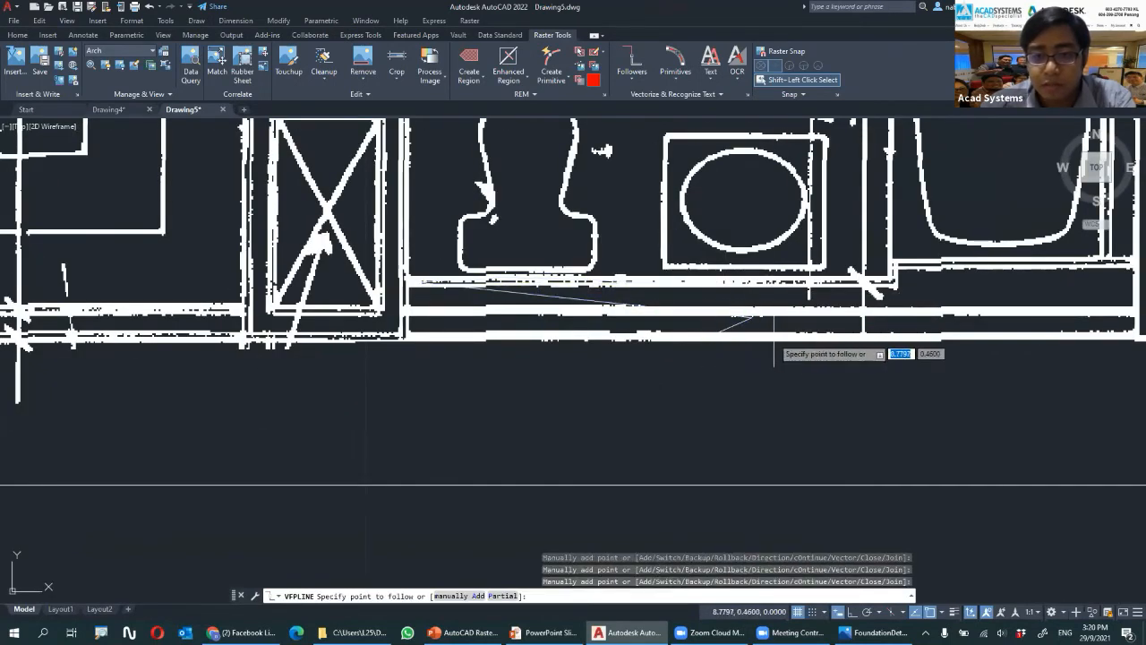
{"action": "key", "text": "Escape"}
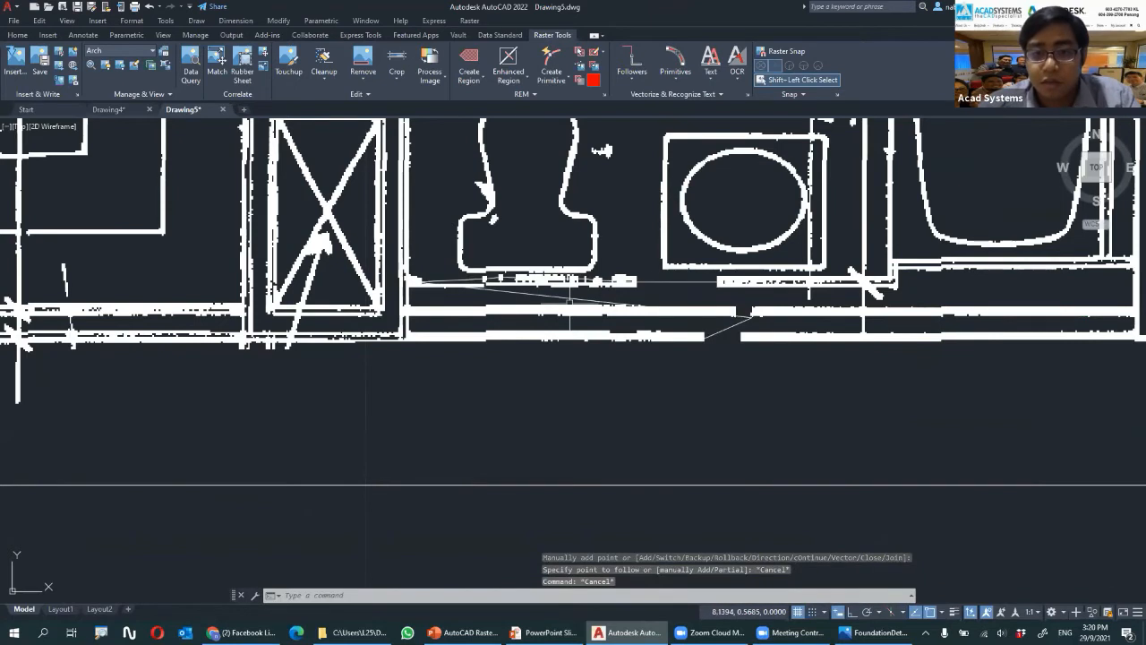
Undo the last Polyline Follower trace of the bath's exterior wall
{"action": "scroll", "coordinate": [654, 309], "scroll_direction": "down", "scroll_amount": 5}
{"action": "key", "text": "ctrl+z"}
{"action": "key", "text": "ctrl+z"}
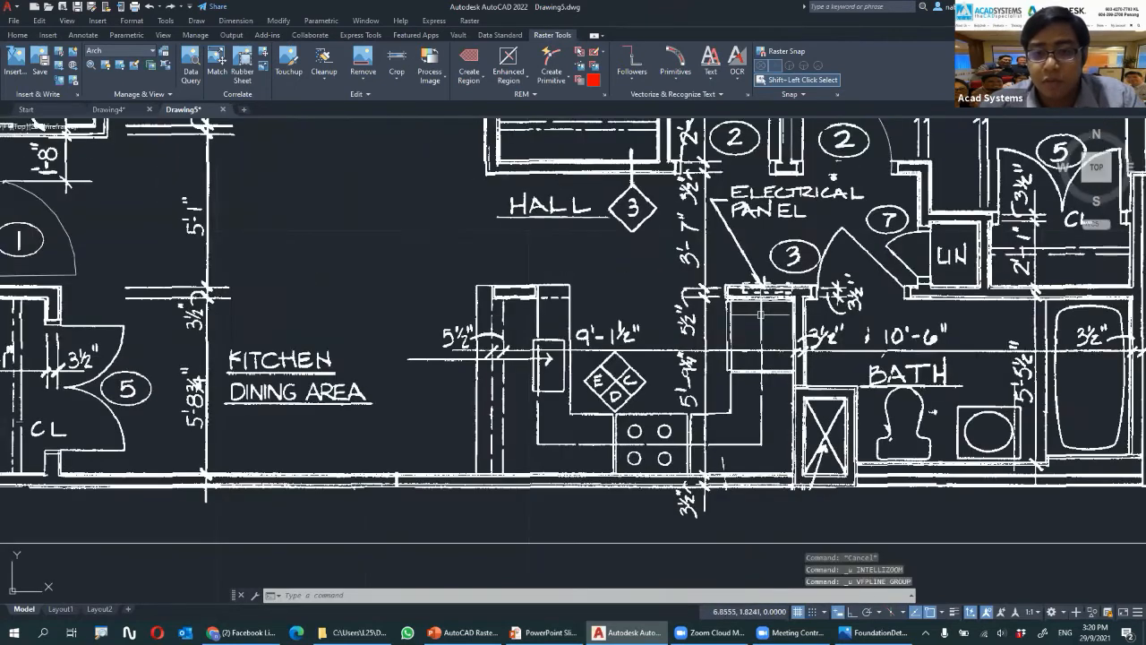
Vectorize the crossed rectangular box between the kitchen and bath with the Polyline Follower, following its outline and diagonals
{"action": "scroll", "coordinate": [842, 432], "scroll_direction": "up", "scroll_amount": 5}
{"action": "middle_click_drag", "start_coordinate": [841, 432], "coordinate": [642, 318]}
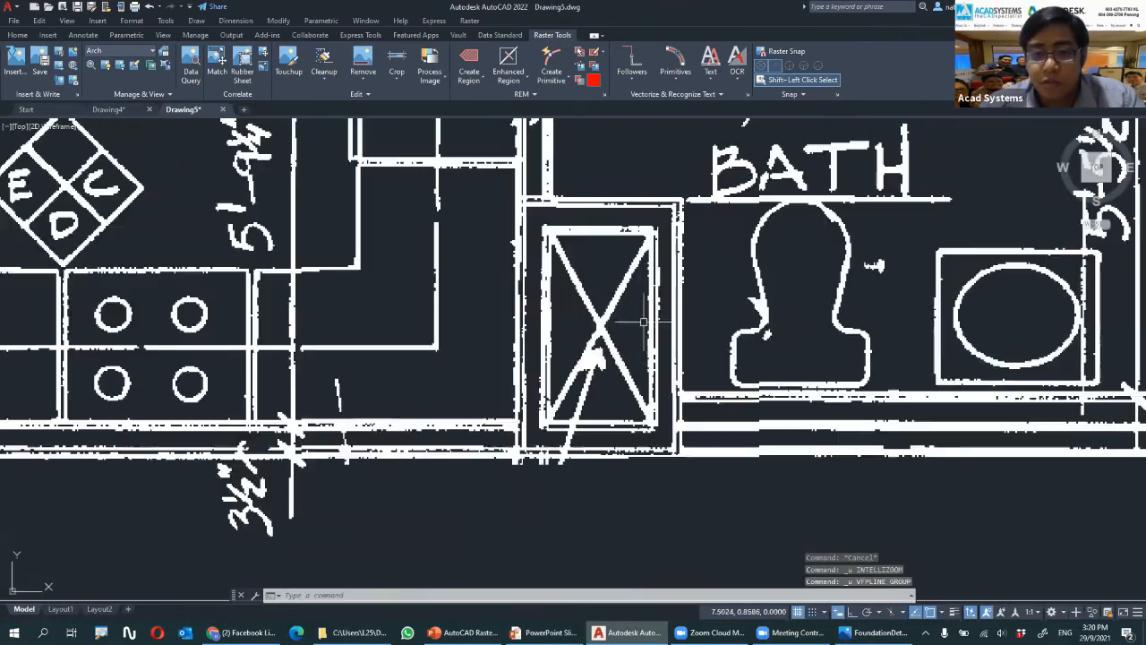
{"action": "left_click", "coordinate": [636, 65]}
{"action": "left_click", "coordinate": [587, 233]}
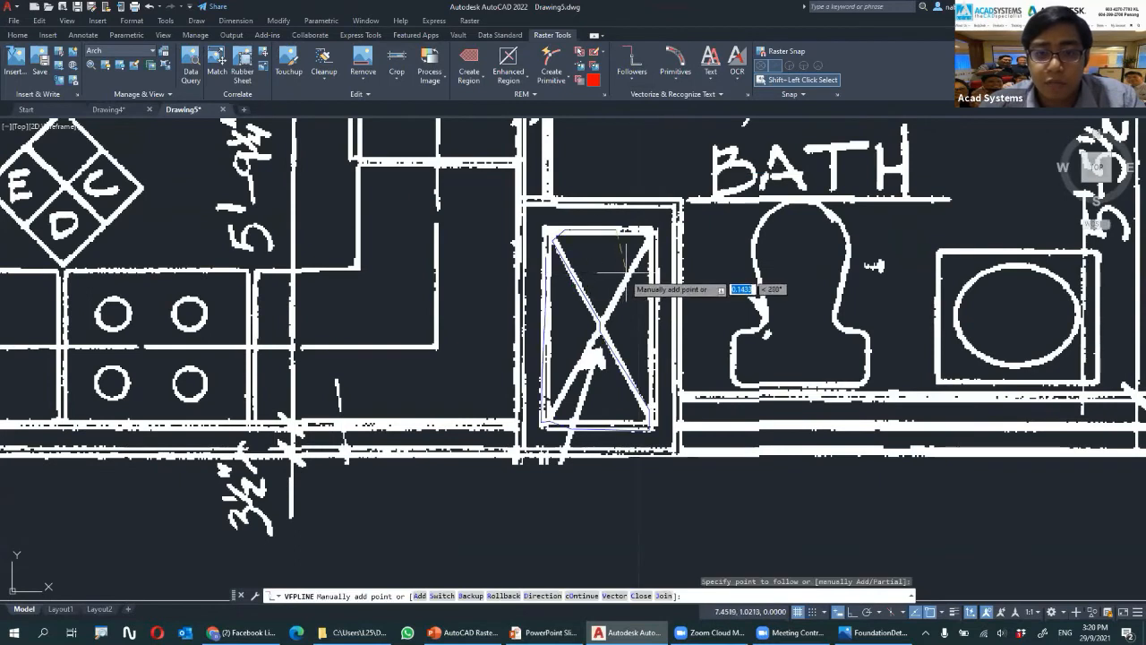
{"action": "left_click", "coordinate": [650, 235]}
{"action": "left_click", "coordinate": [600, 324]}
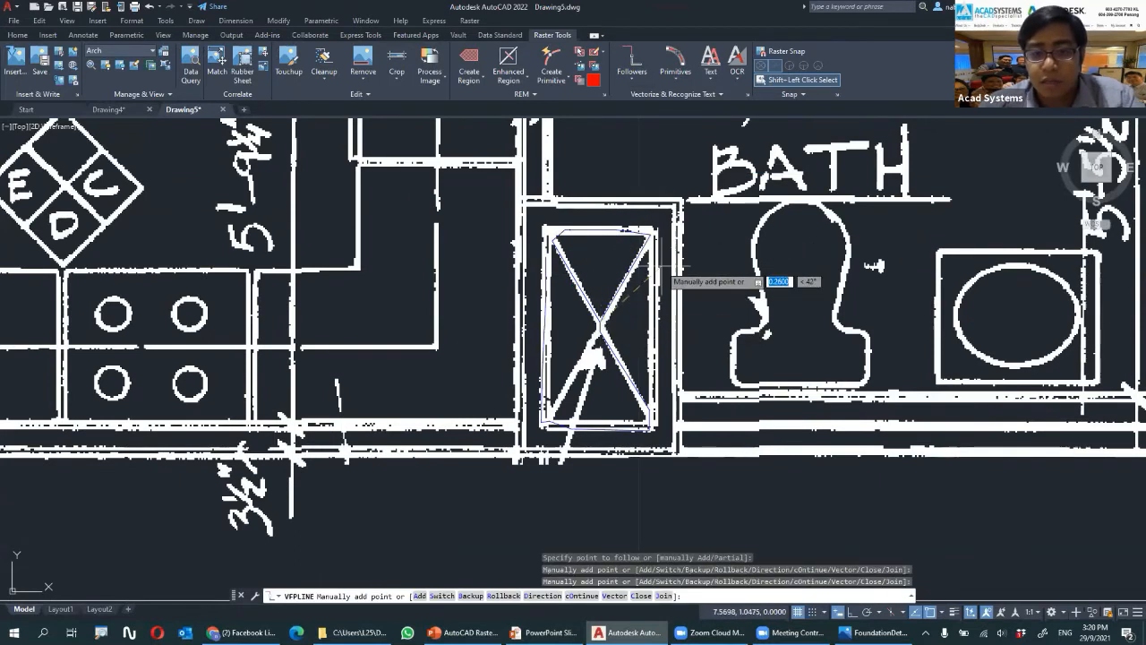
{"action": "key", "text": "Return"}
{"action": "key", "text": "Return"}
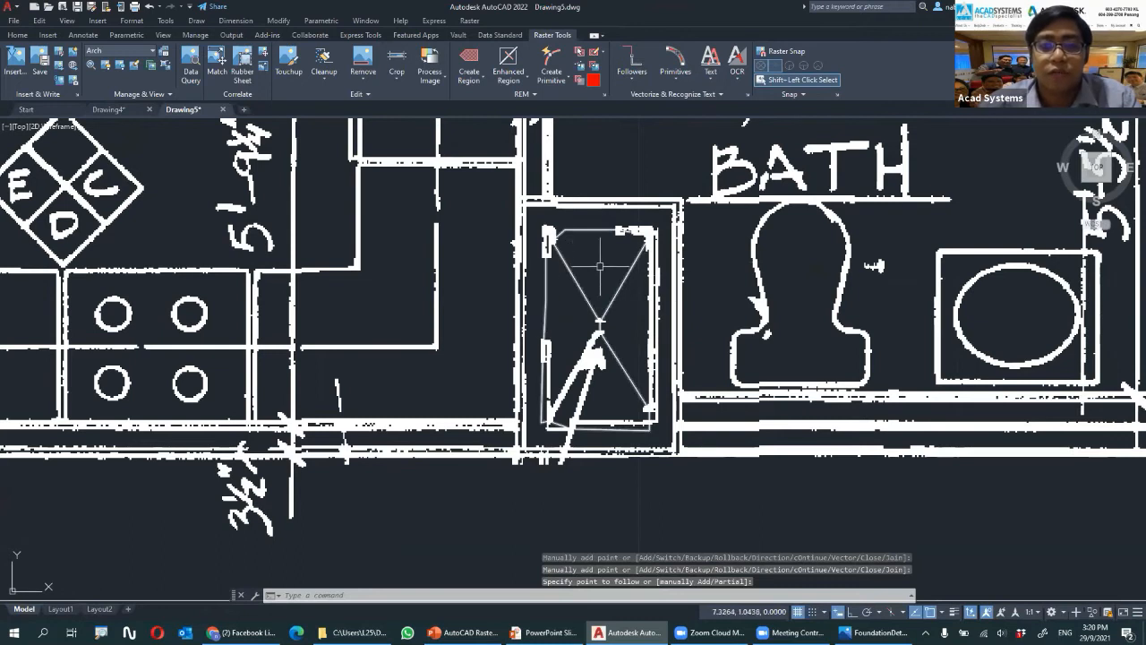
{"action": "key", "text": "Escape"}
Examine the vectorized crossed box against the surrounding raster plan of the kitchen and bath
{"action": "scroll", "coordinate": [643, 114], "scroll_direction": "down", "scroll_amount": 2}
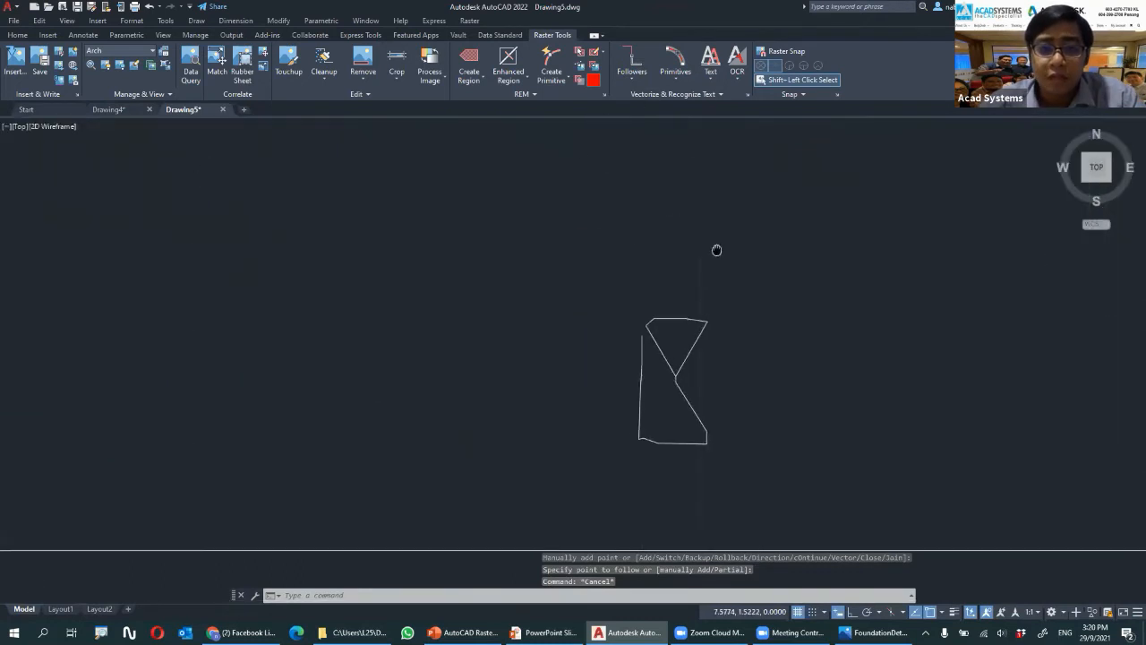
{"action": "middle_click_drag", "start_coordinate": [609, 265], "coordinate": [663, 315]}
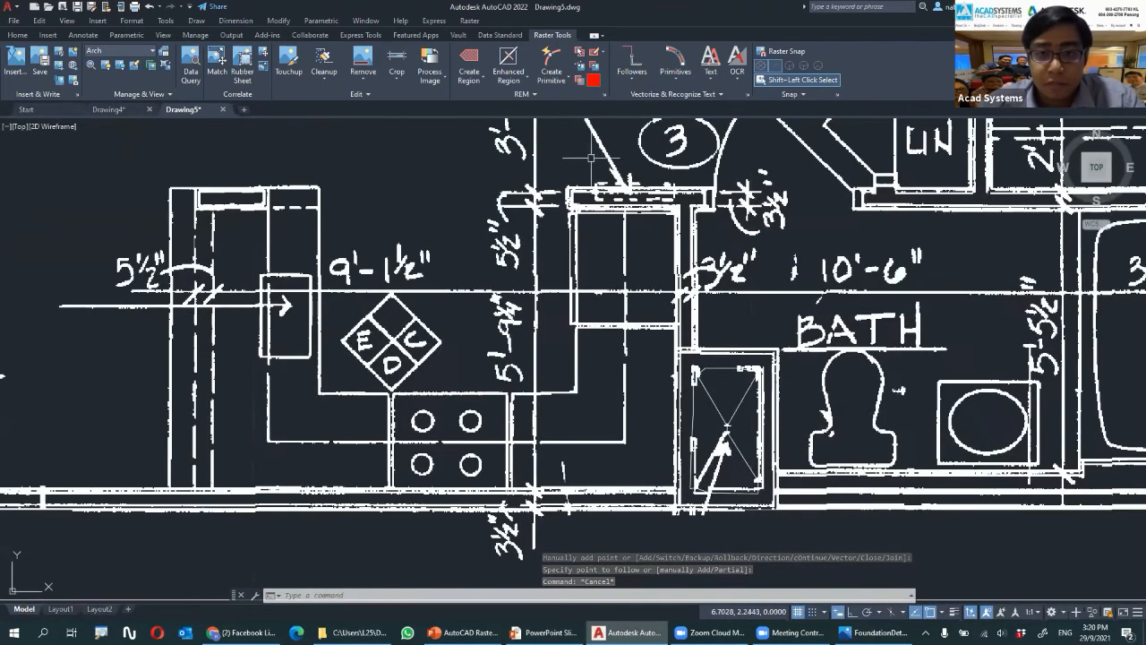
{"action": "middle_click_drag", "start_coordinate": [606, 192], "coordinate": [752, 204]}
{"action": "scroll", "coordinate": [501, 213], "scroll_direction": "down", "scroll_amount": 2}
{"action": "middle_click_drag", "start_coordinate": [502, 213], "coordinate": [595, 215]}
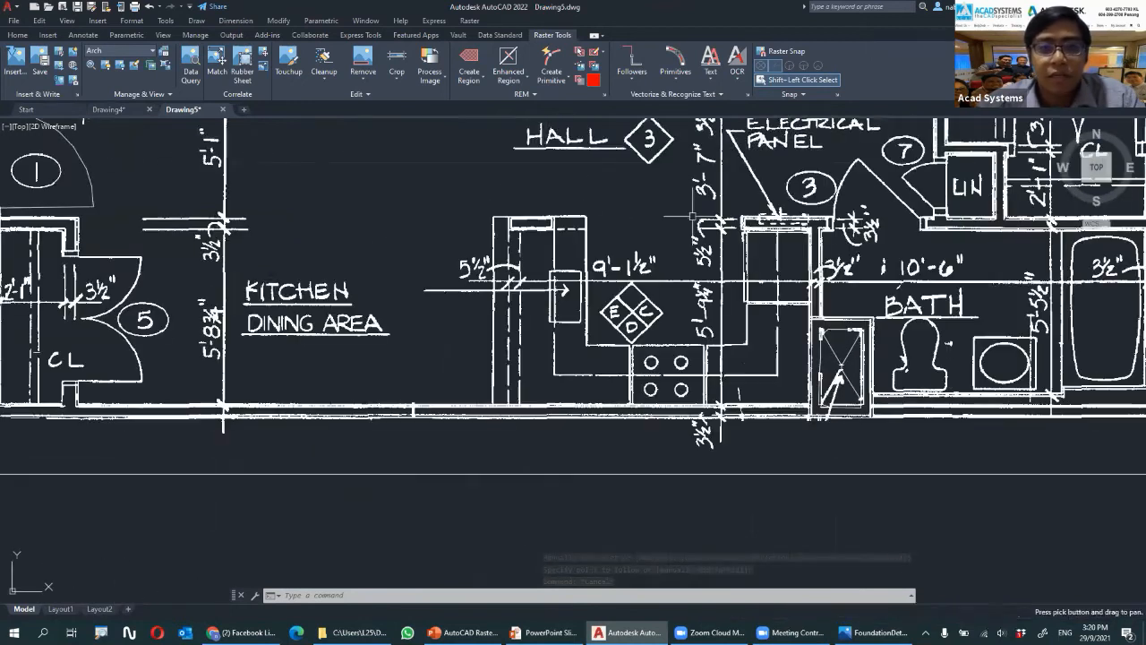
{"action": "left_click", "coordinate": [679, 80]}
{"action": "key", "text": "Escape"}
{"action": "key", "text": "Escape"}
{"action": "key", "text": "Escape"}
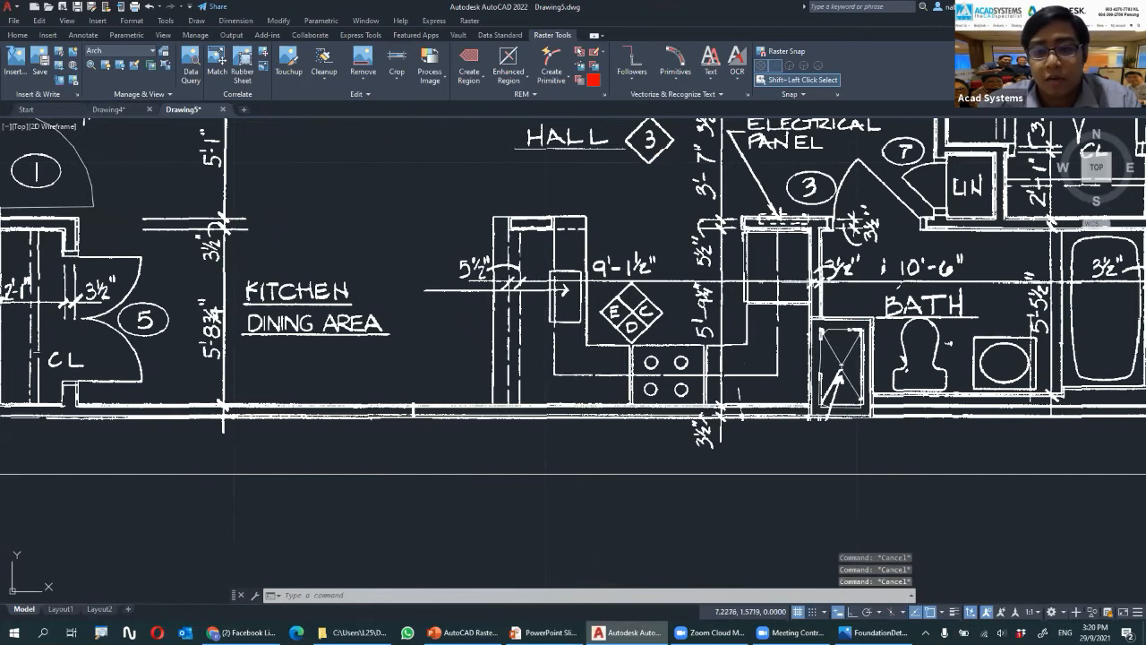
{"action": "scroll", "coordinate": [822, 332], "scroll_direction": "up", "scroll_amount": 2}
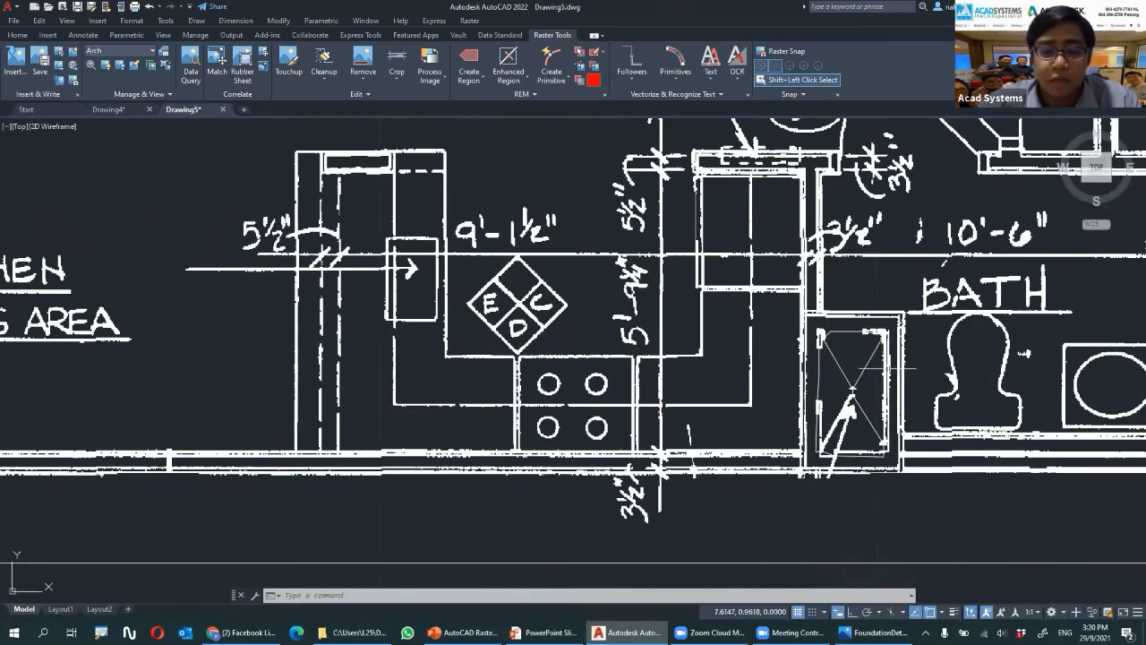
{"action": "middle_click_drag", "start_coordinate": [369, 332], "coordinate": [624, 327]}
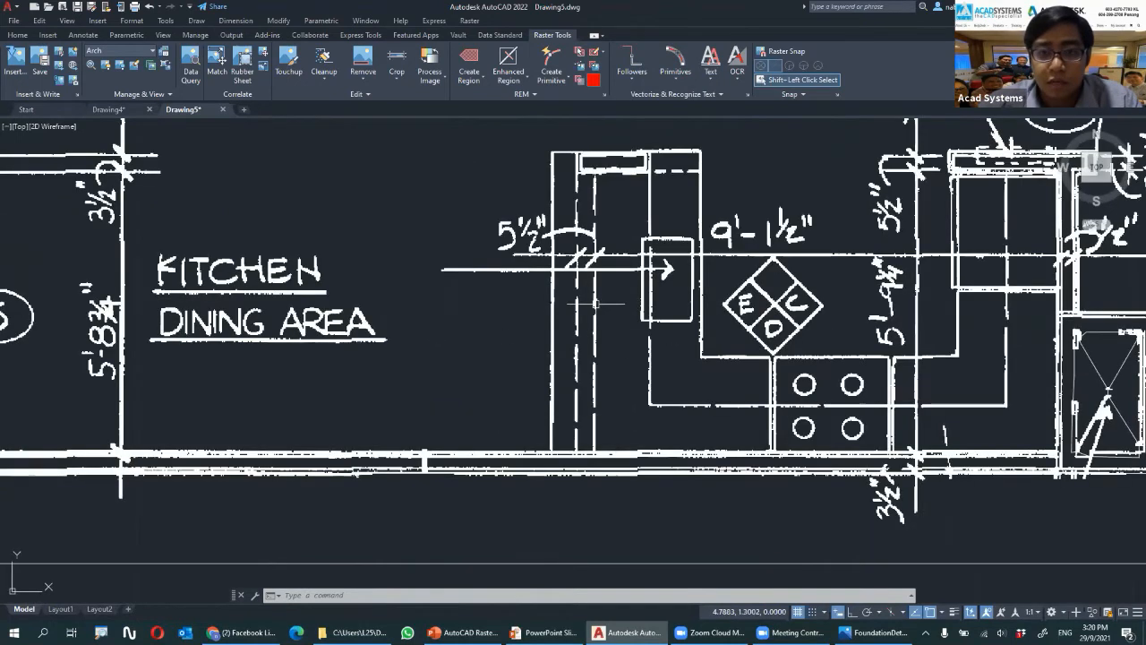
{"action": "scroll", "coordinate": [599, 313], "scroll_direction": "down", "scroll_amount": 2}
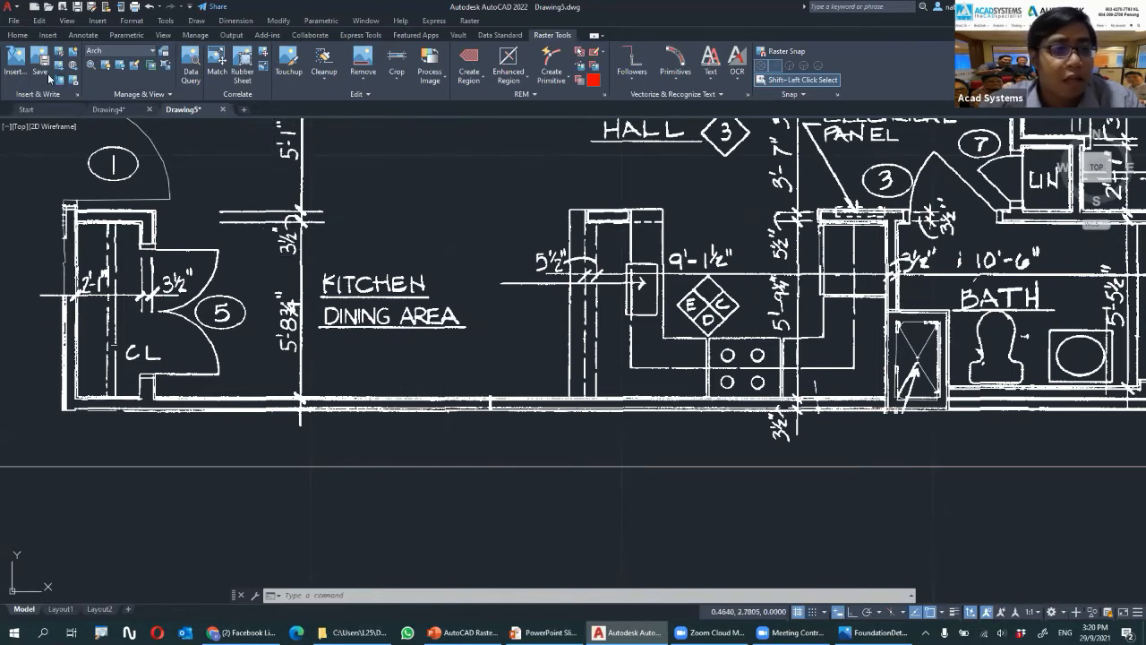
Touch up the raster with a brush of about 11 pixels, erasing part of the exterior wall lines below the dining area
{"action": "left_click", "coordinate": [288, 65]}
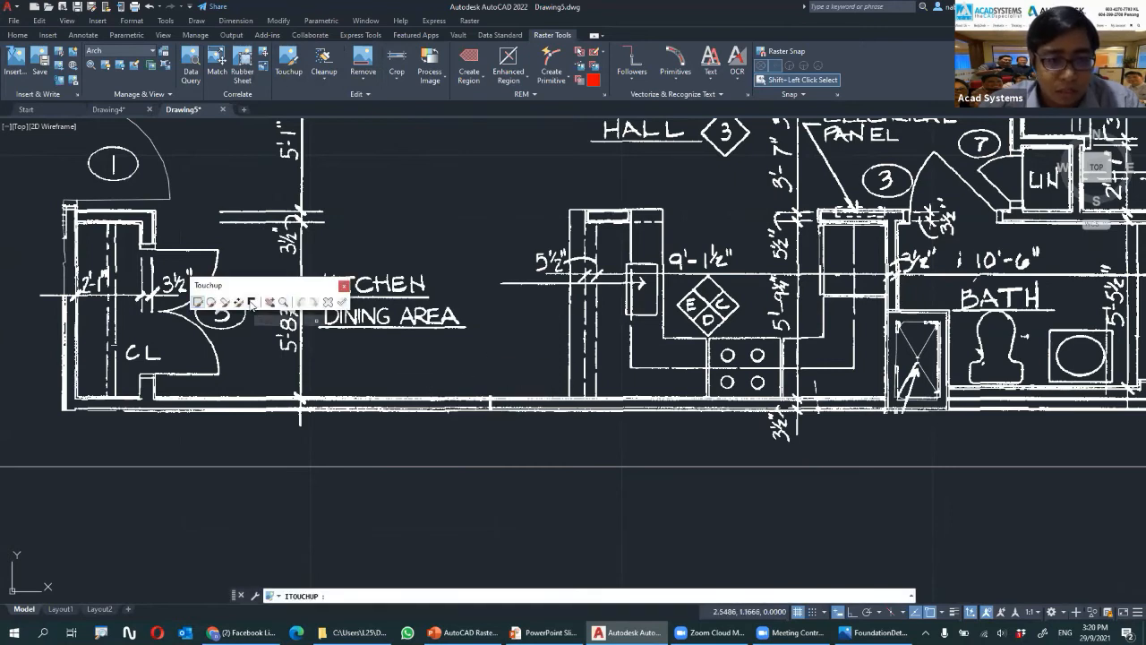
{"action": "scroll", "coordinate": [414, 403], "scroll_direction": "up", "scroll_amount": 3}
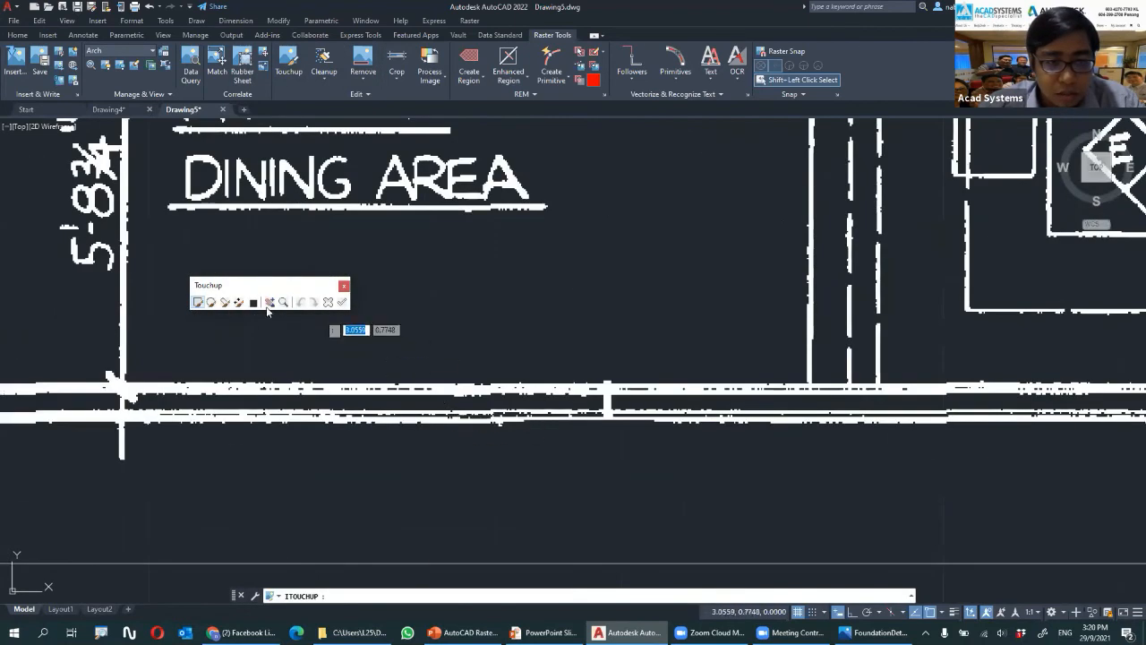
{"action": "left_click", "coordinate": [235, 304]}
{"action": "left_click", "coordinate": [359, 338]}
{"action": "left_click", "coordinate": [385, 348]}
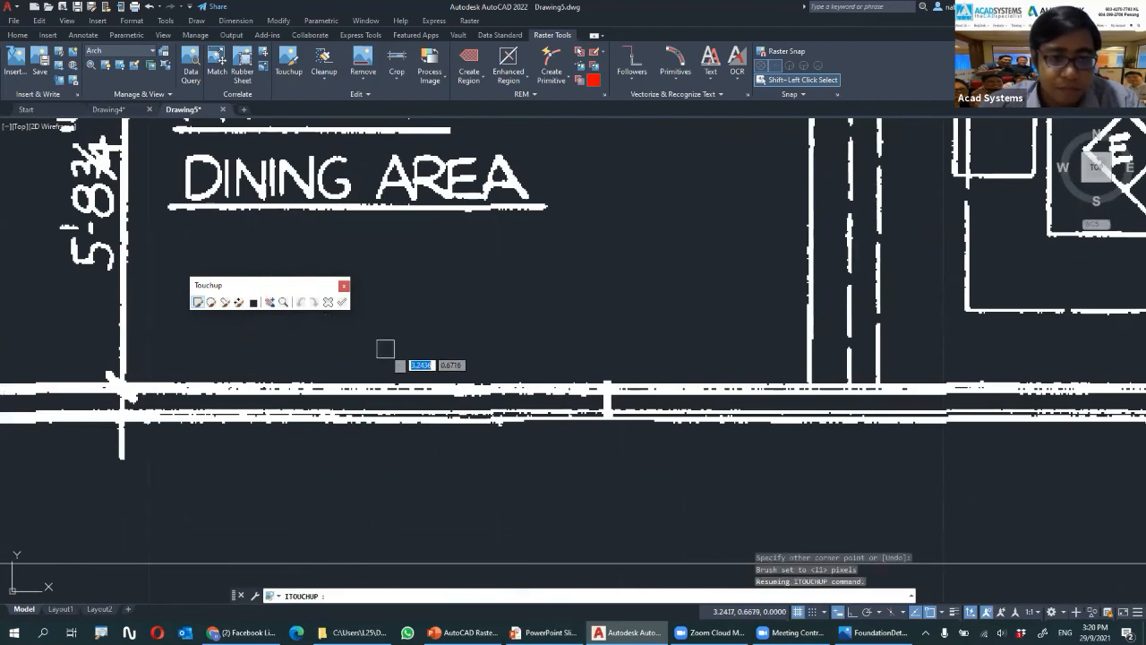
{"action": "mouse_move", "coordinate": [287, 392]}
{"action": "left_mouse_down"}
{"action": "mouse_move", "coordinate": [689, 396]}
{"action": "mouse_move", "coordinate": [298, 398]}
{"action": "mouse_move", "coordinate": [498, 415]}
{"action": "left_mouse_up"}
{"action": "mouse_move", "coordinate": [610, 415]}
{"action": "left_mouse_down"}
{"action": "mouse_move", "coordinate": [643, 420]}
{"action": "mouse_move", "coordinate": [587, 404]}
{"action": "left_mouse_up"}
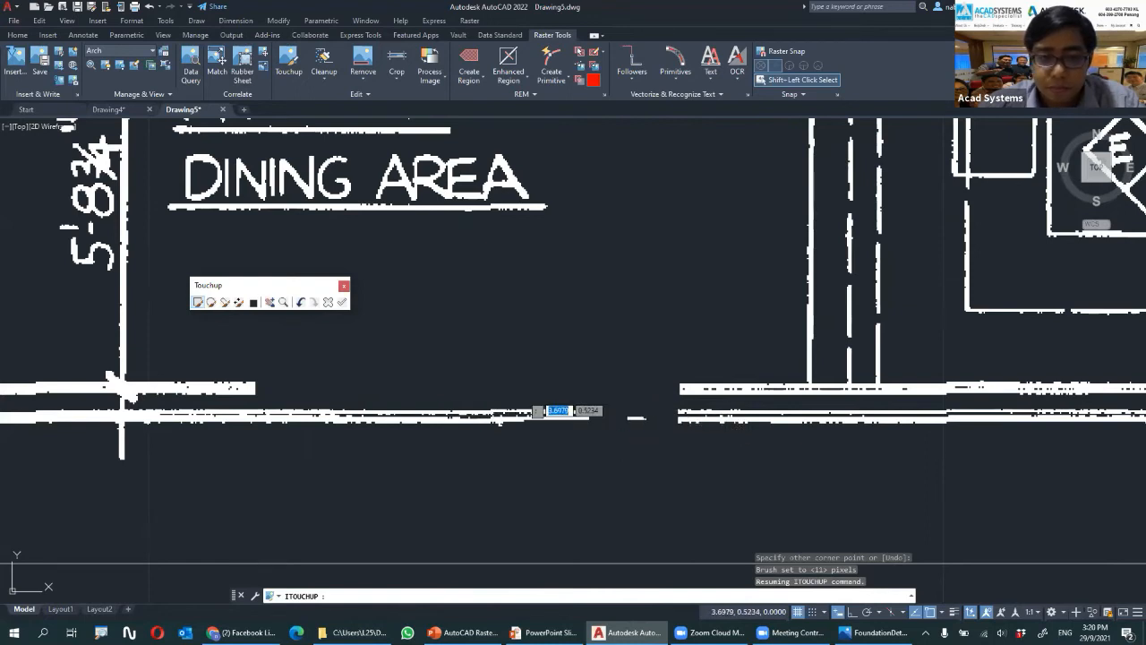
Set the touchup brush to about 32 pixels, erase the remaining wall fragments in the gap below the dining area, and apply the edits
{"action": "left_click", "coordinate": [239, 302]}
{"action": "left_click", "coordinate": [315, 340]}
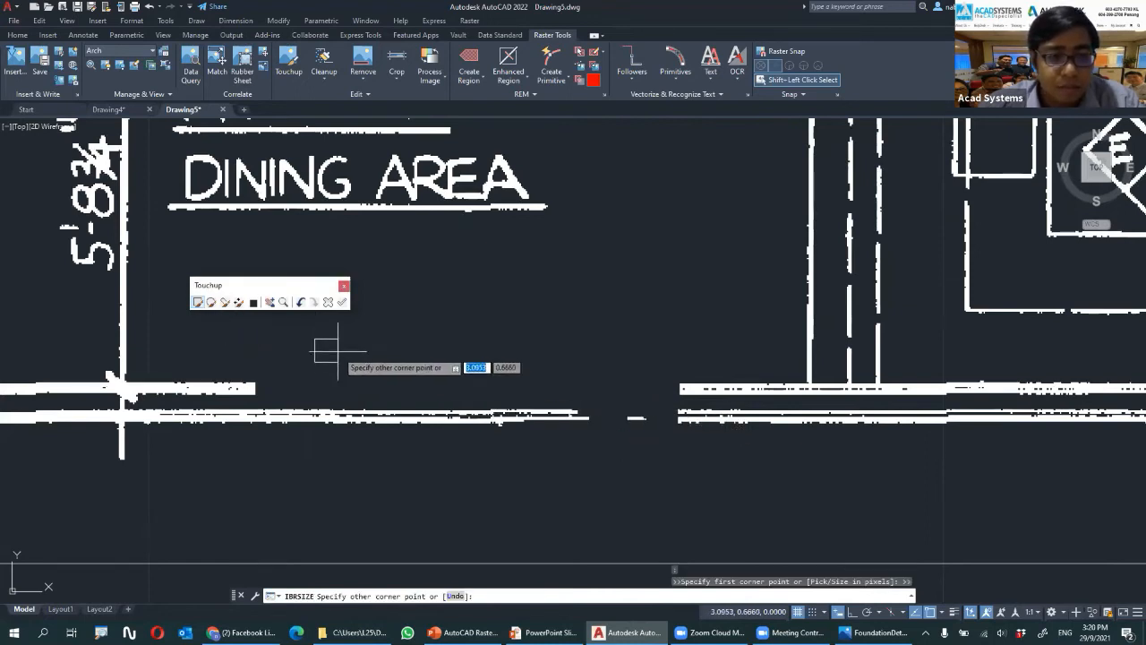
{"action": "left_click", "coordinate": [365, 388]}
{"action": "mouse_move", "coordinate": [285, 414]}
{"action": "left_mouse_down"}
{"action": "mouse_move", "coordinate": [613, 419]}
{"action": "mouse_move", "coordinate": [592, 408]}
{"action": "left_mouse_up"}
{"action": "left_click", "coordinate": [341, 301]}
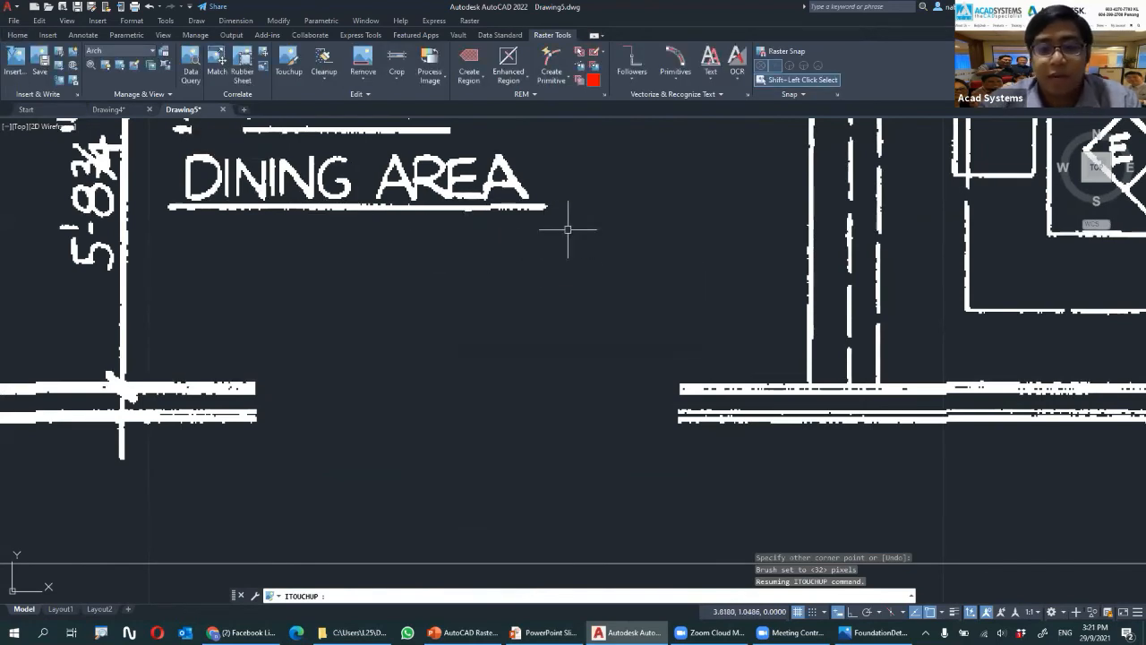
{"action": "key", "text": "Return"}
Draw a rectangle spanning the erased gap in the exterior wall below the dining area
{"action": "left_click", "coordinate": [16, 33]}
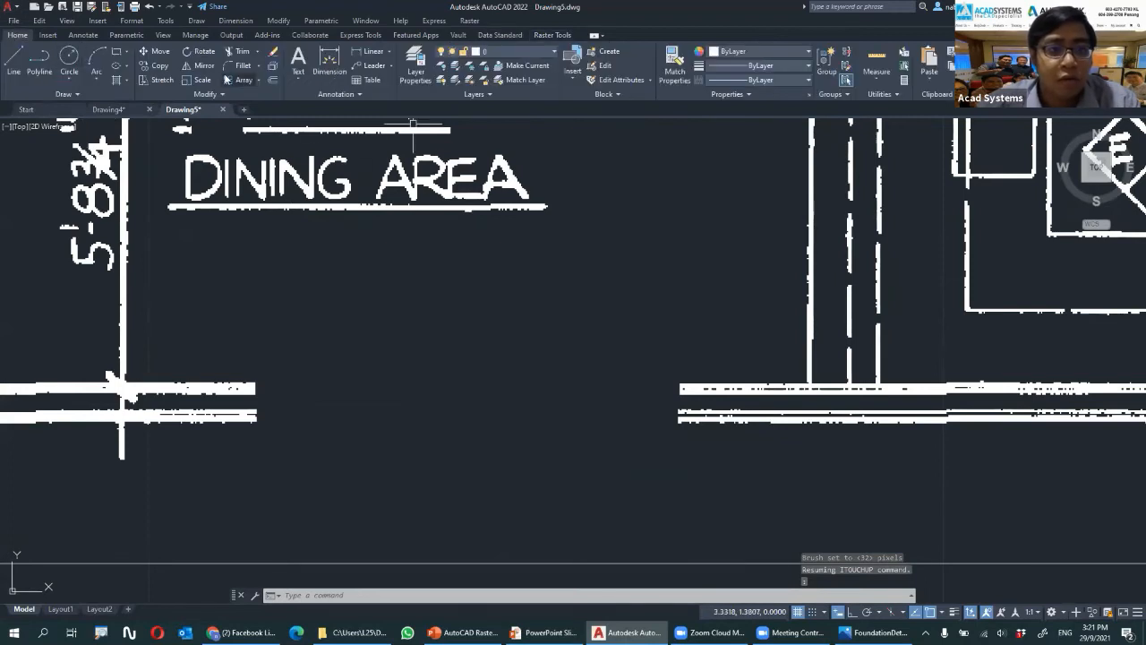
{"action": "left_click", "coordinate": [117, 52]}
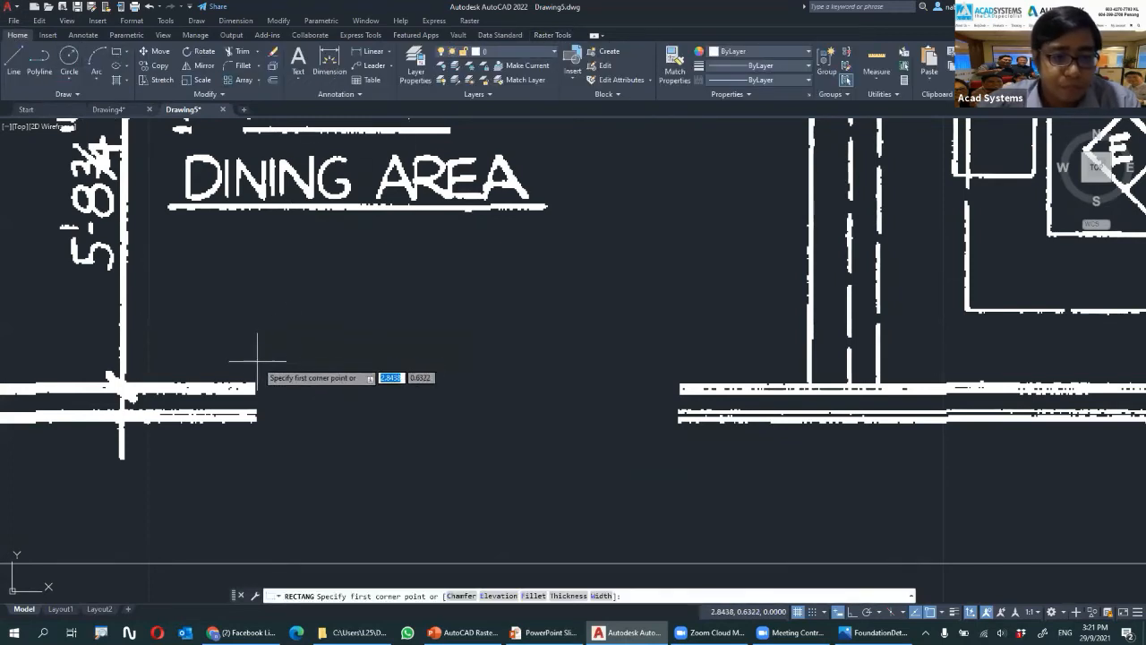
{"action": "left_click", "coordinate": [255, 352]}
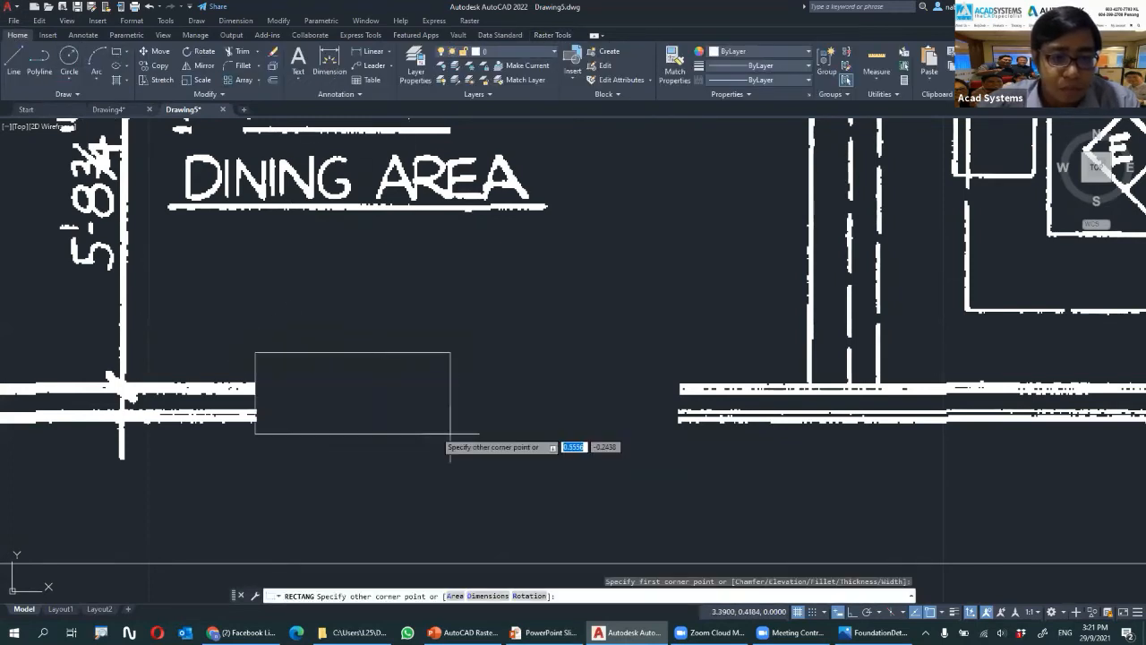
{"action": "left_click", "coordinate": [679, 451]}
{"action": "scroll", "coordinate": [292, 426], "scroll_direction": "down", "scroll_amount": 2}
{"action": "scroll", "coordinate": [292, 426], "scroll_direction": "up", "scroll_amount": 2}
Draw three horizontal lines across the rectangle between its short sides: one at mid-height, one above it and one below it
{"action": "left_click", "coordinate": [257, 406]}
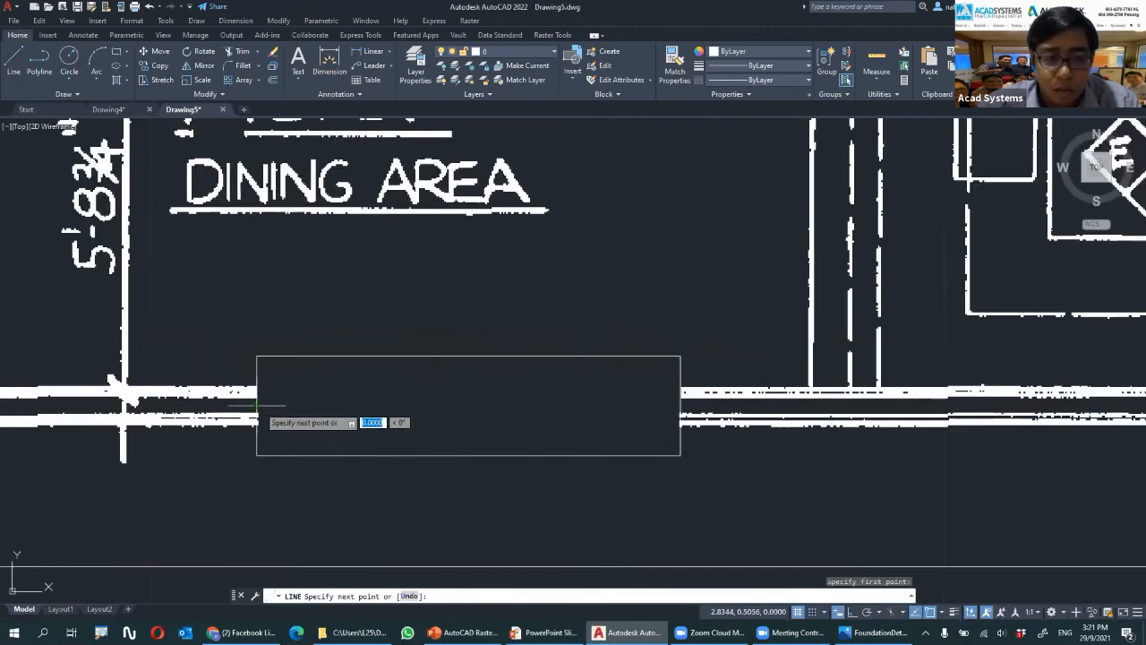
{"action": "left_click", "coordinate": [680, 406]}
{"action": "key", "text": "Return"}
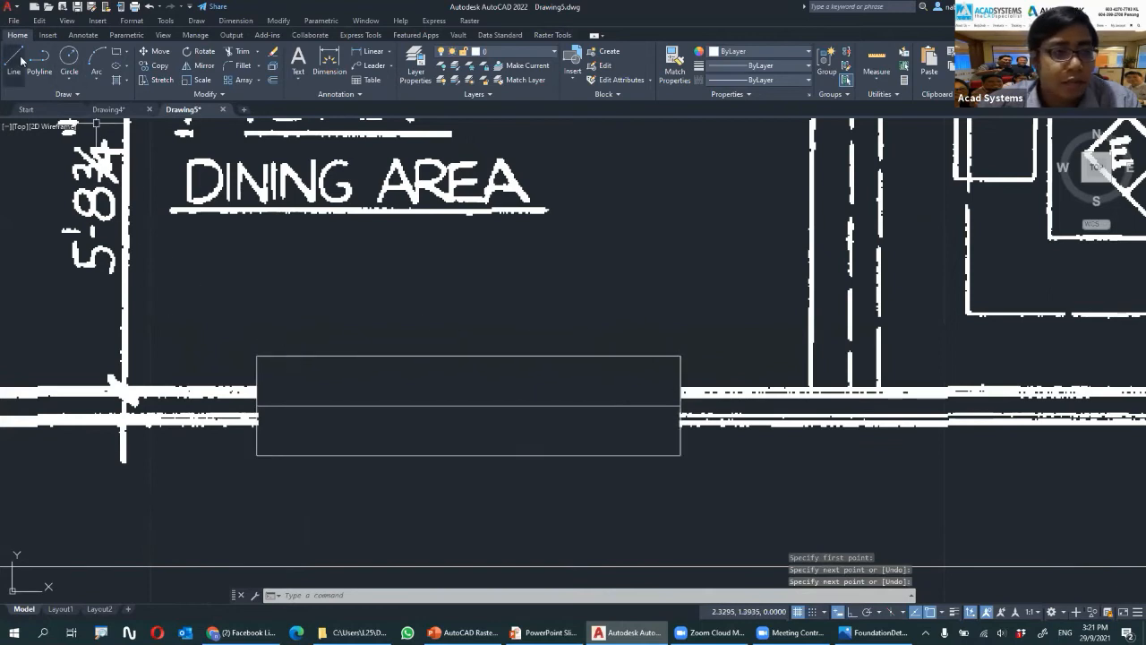
{"action": "left_click", "coordinate": [14, 64]}
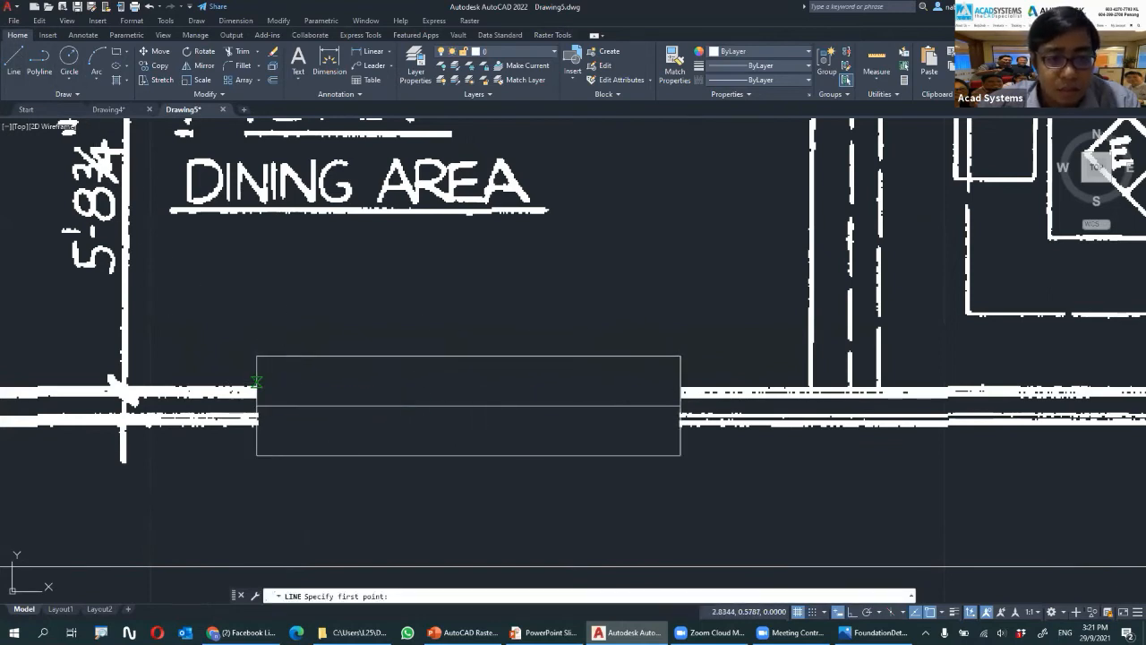
{"action": "left_click", "coordinate": [257, 382]}
{"action": "left_click", "coordinate": [679, 385]}
{"action": "key", "text": "Return"}
{"action": "key", "text": "Return"}
{"action": "left_click", "coordinate": [259, 434]}
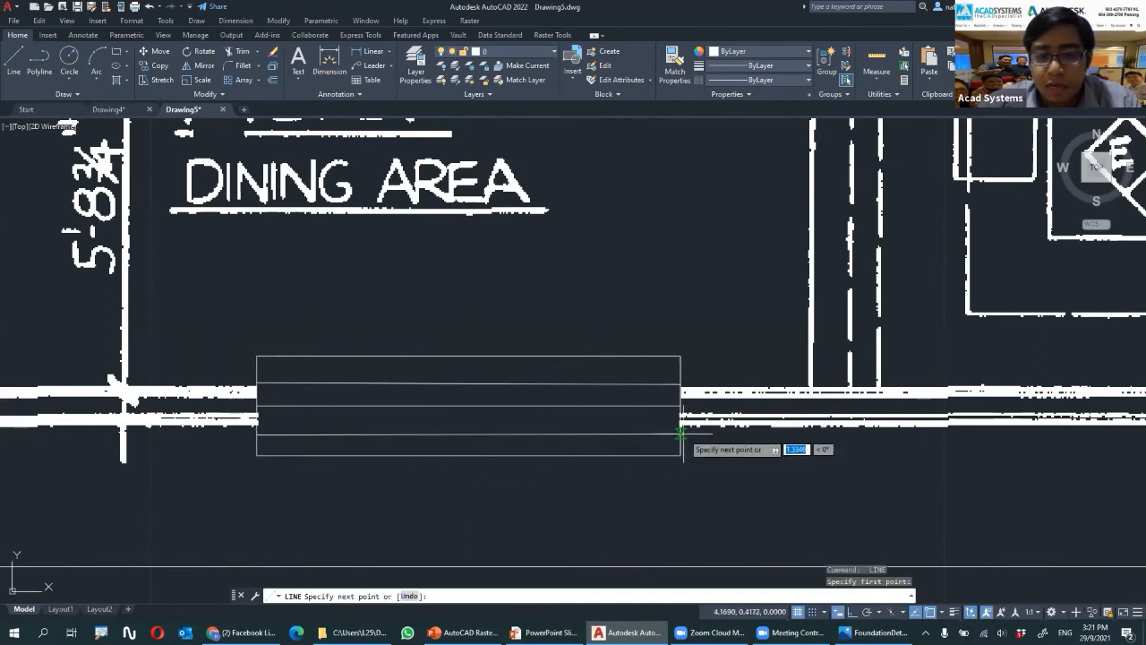
{"action": "left_click", "coordinate": [680, 435]}
{"action": "key", "text": "Return"}
Draw a vertical line through the rectangle's centre, between the midpoints of its long sides
{"action": "key", "text": "Return"}
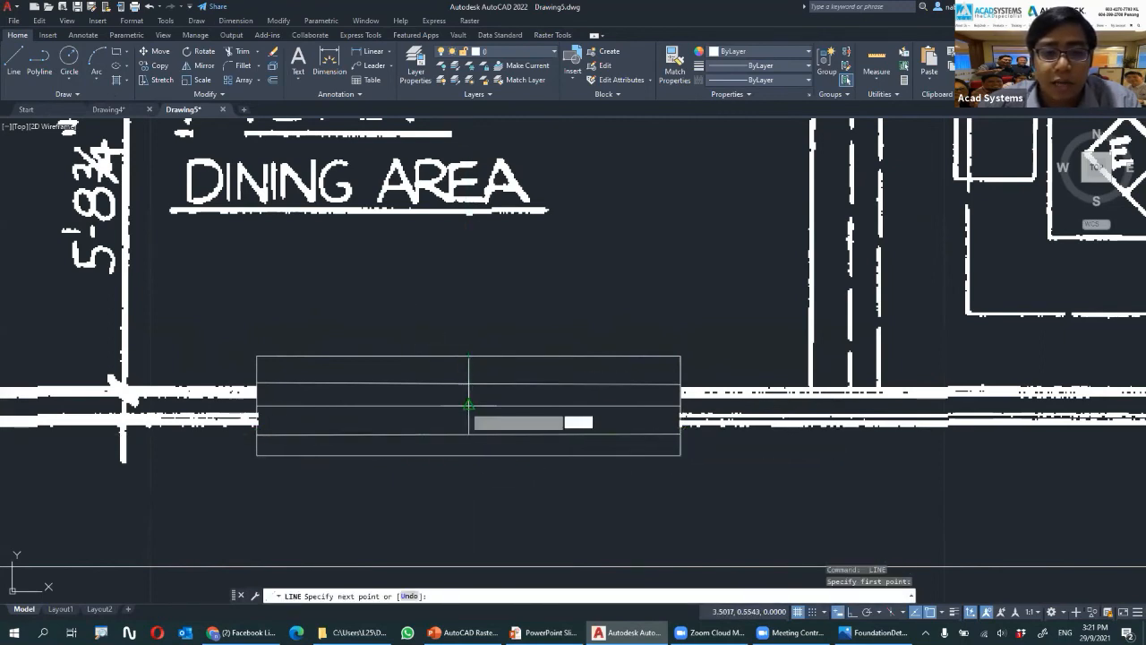
{"action": "left_click", "coordinate": [468, 446]}
{"action": "key", "text": "Escape"}
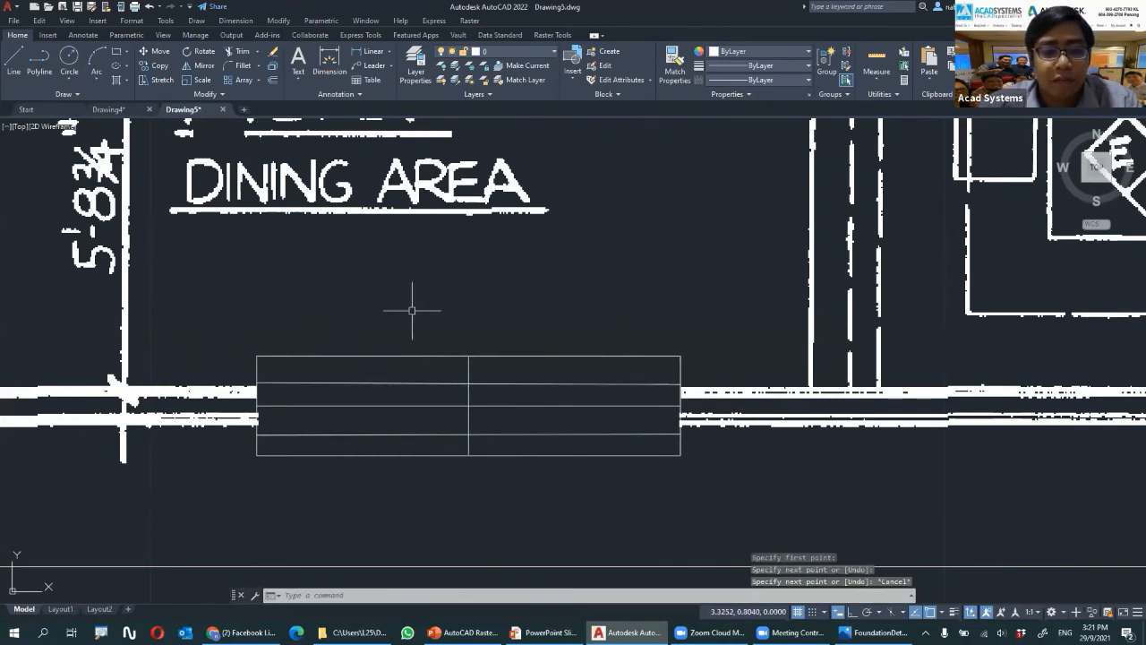
Trim the vertical centre line between the upper and lower horizontal lines, keeping only its two short end pieces
{"action": "scroll", "coordinate": [411, 311], "scroll_direction": "down", "scroll_amount": 2}
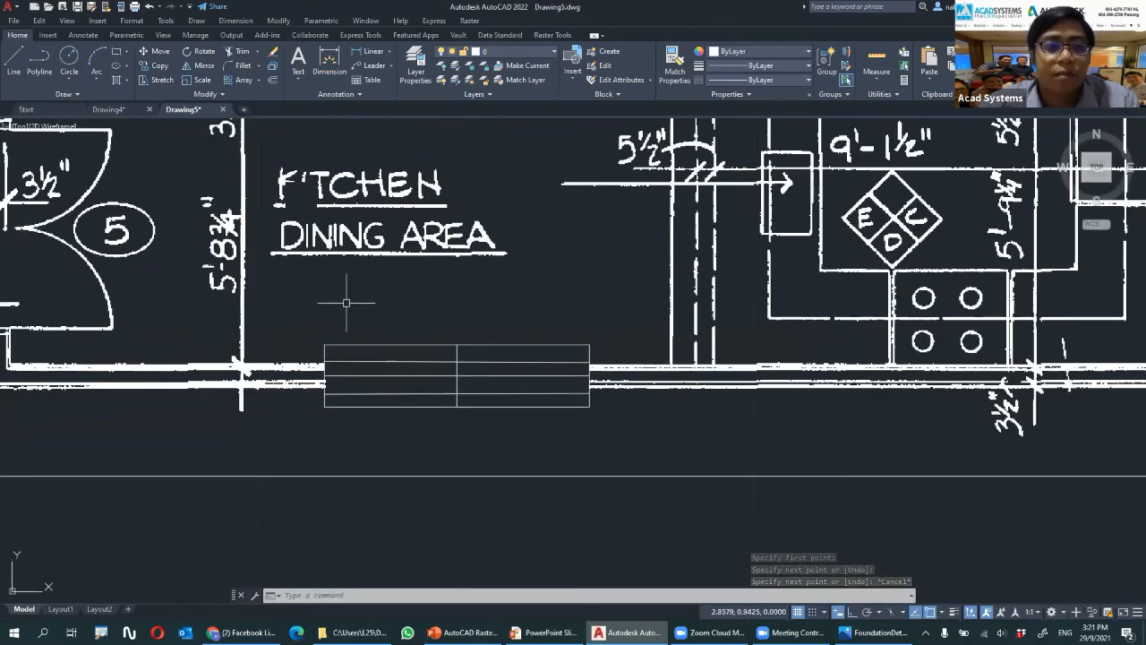
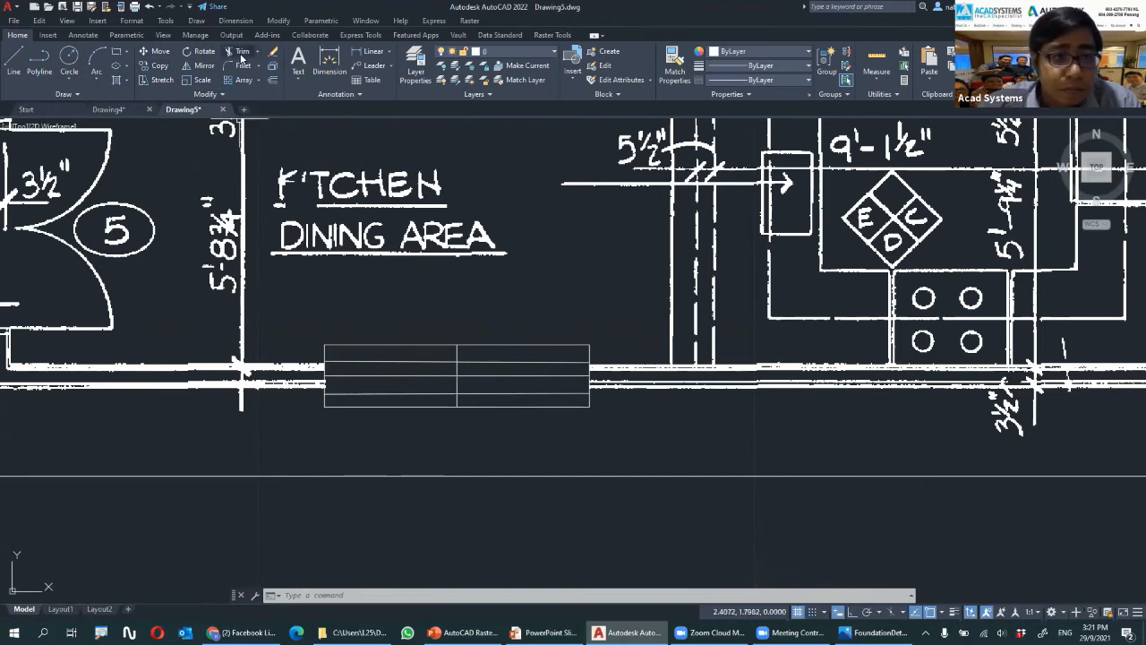
{"action": "left_click", "coordinate": [238, 51]}
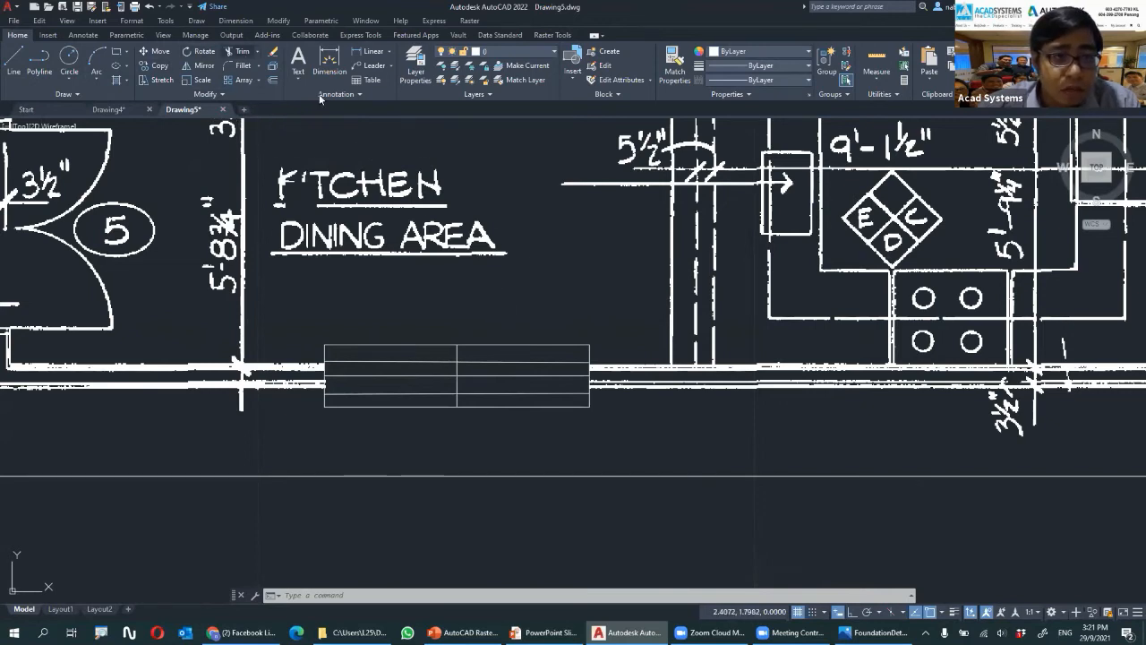
{"action": "left_click", "coordinate": [456, 369]}
{"action": "left_click", "coordinate": [459, 383]}
{"action": "key", "text": "Escape"}
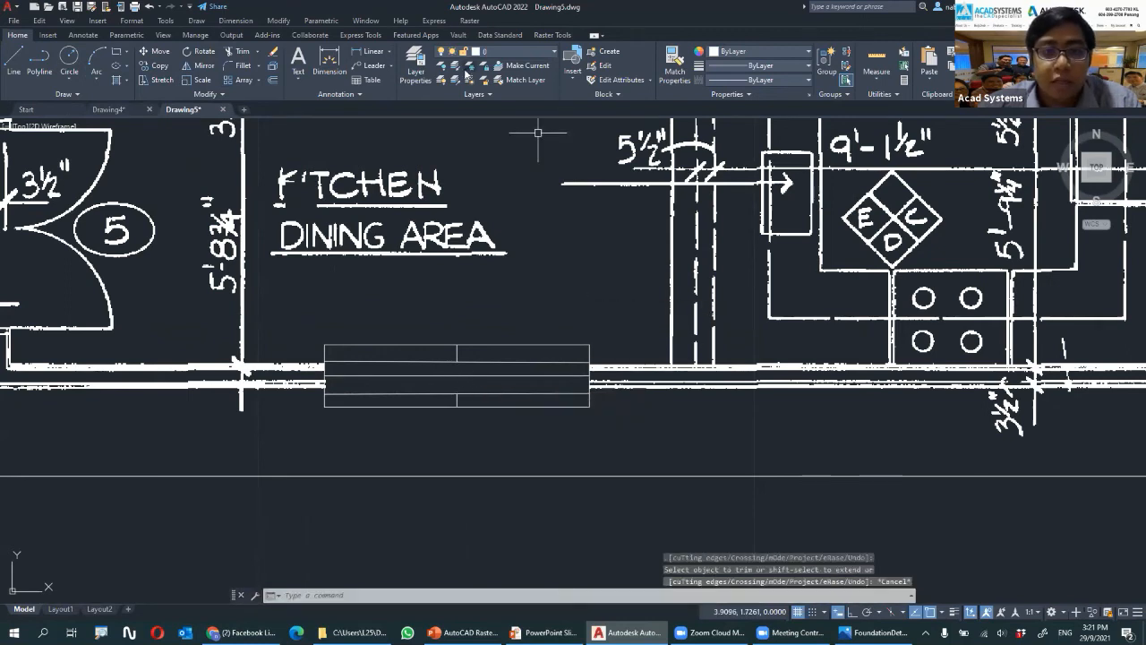
Merge all the vector window linework below the dining area into the raster image, deleting the vector entities after the merge
{"action": "left_click", "coordinate": [548, 34]}
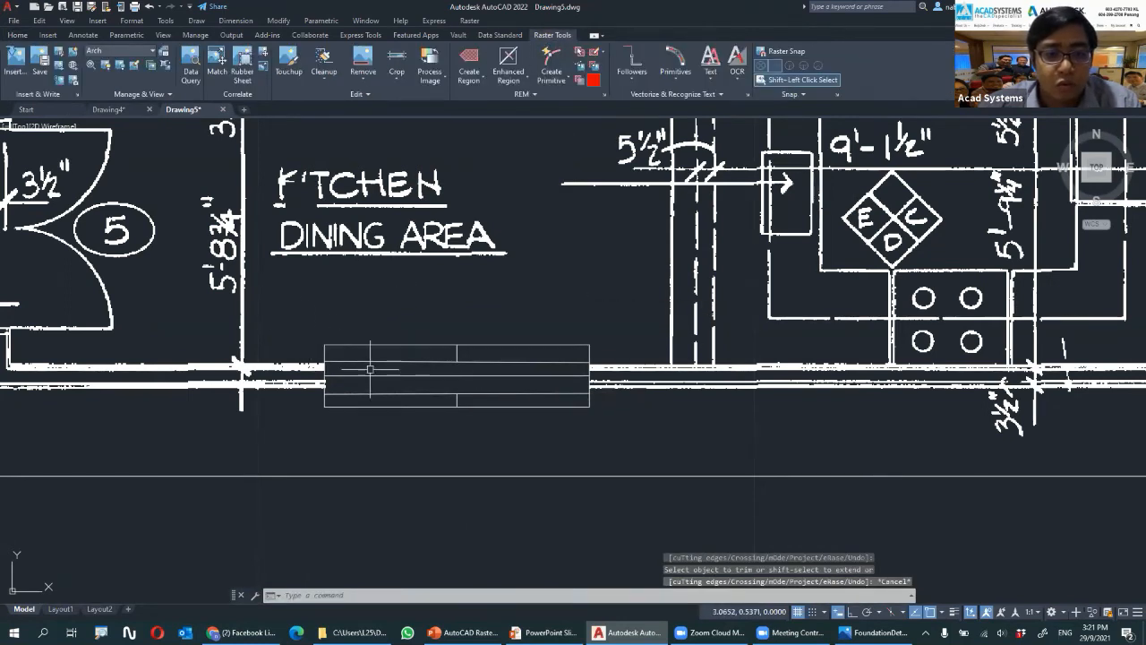
{"action": "scroll", "coordinate": [407, 376], "scroll_direction": "down", "scroll_amount": 2}
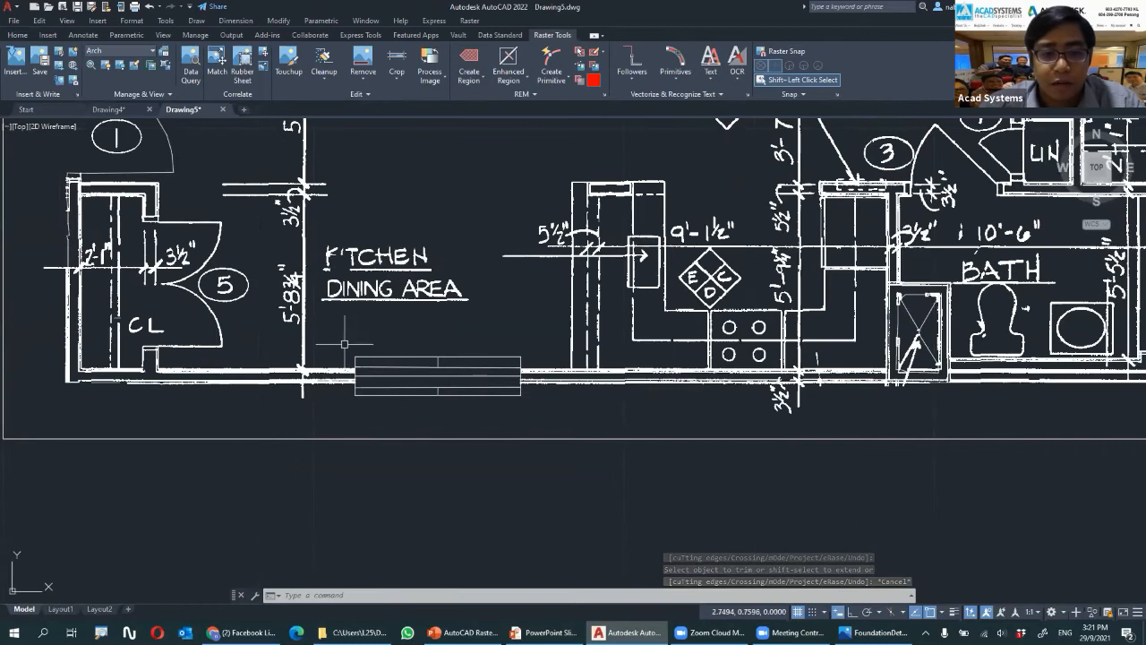
{"action": "left_click", "coordinate": [345, 345]}
{"action": "left_click", "coordinate": [535, 419]}
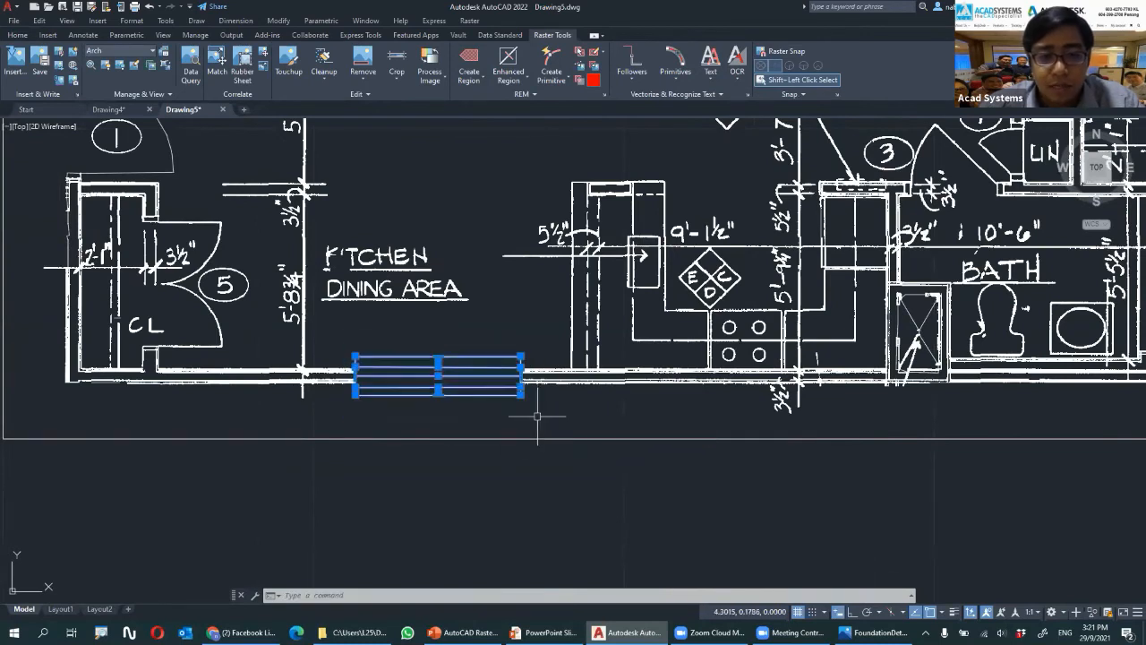
{"action": "right_click", "coordinate": [513, 315]}
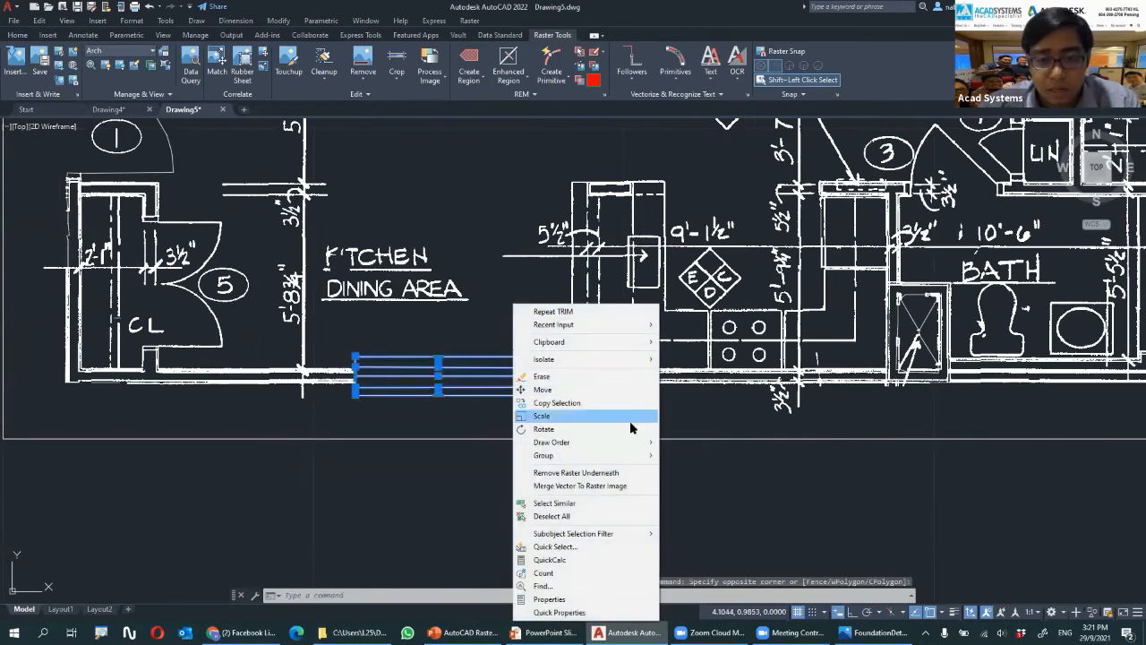
{"action": "left_click", "coordinate": [587, 485]}
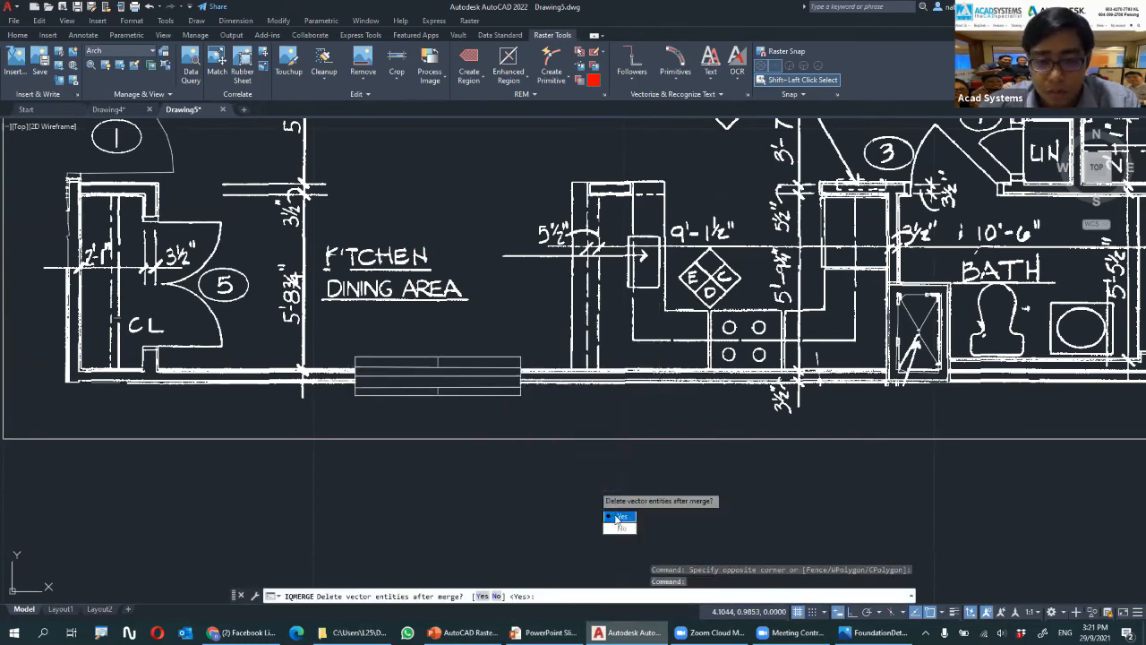
{"action": "left_click", "coordinate": [621, 517]}
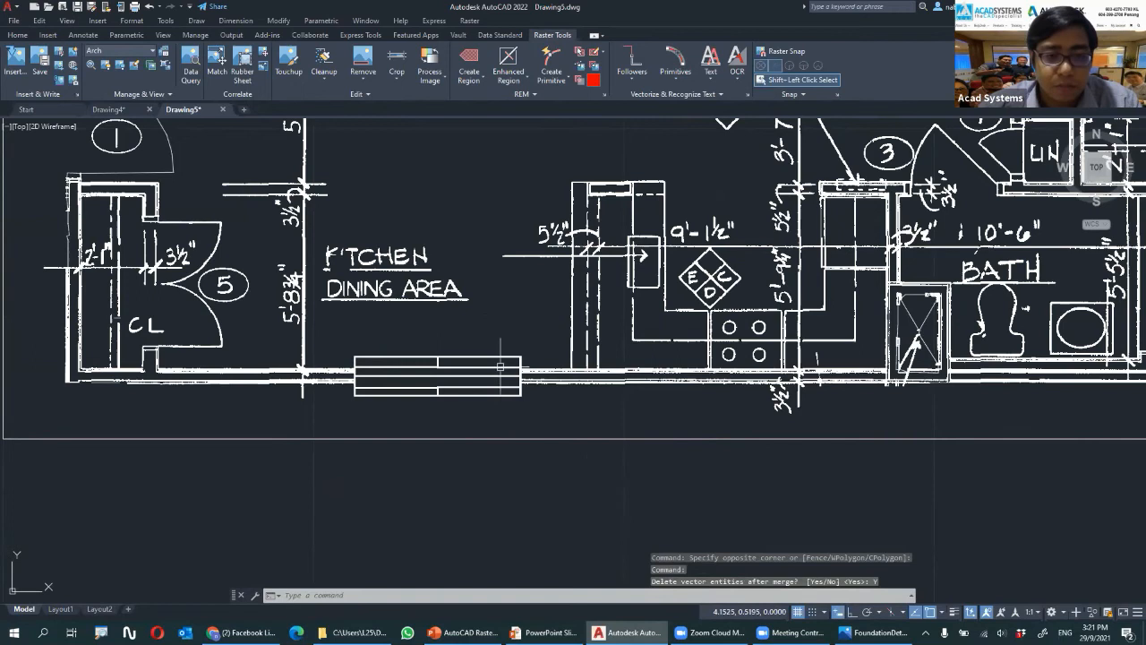
{"action": "scroll", "coordinate": [390, 369], "scroll_direction": "up", "scroll_amount": 3}
{"action": "scroll", "coordinate": [374, 372], "scroll_direction": "down", "scroll_amount": 4}
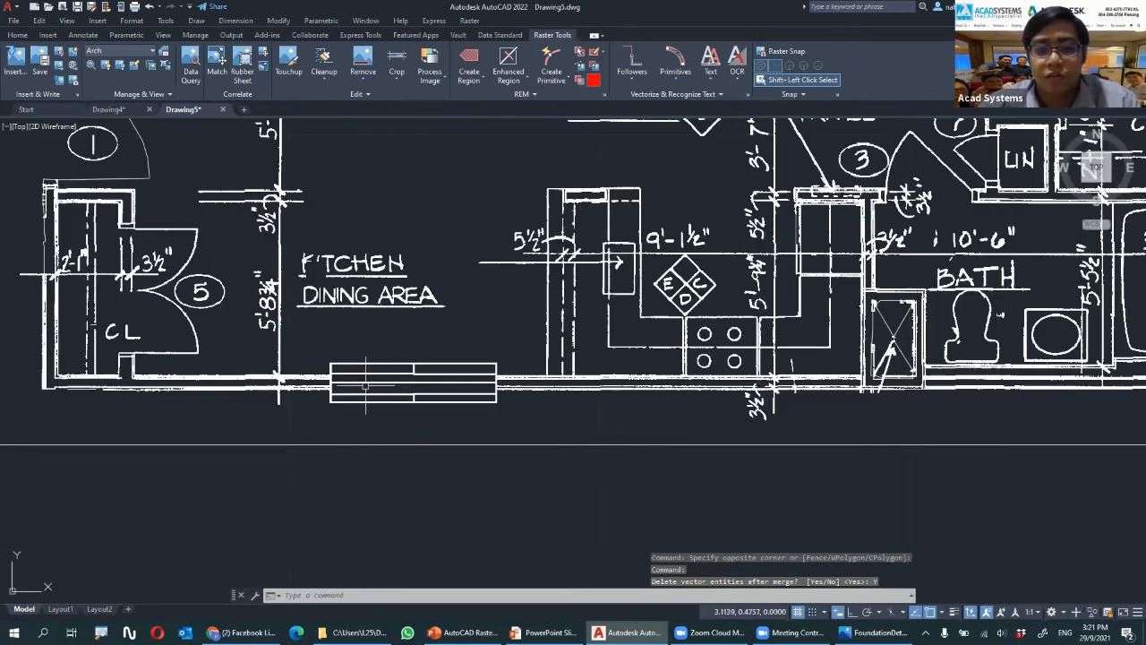
Insert the recently used CHAIR7 block beside the floor plan and close the block palette
{"action": "scroll", "coordinate": [539, 384], "scroll_direction": "down", "scroll_amount": 3}
{"action": "middle_click_drag", "start_coordinate": [543, 344], "coordinate": [411, 433]}
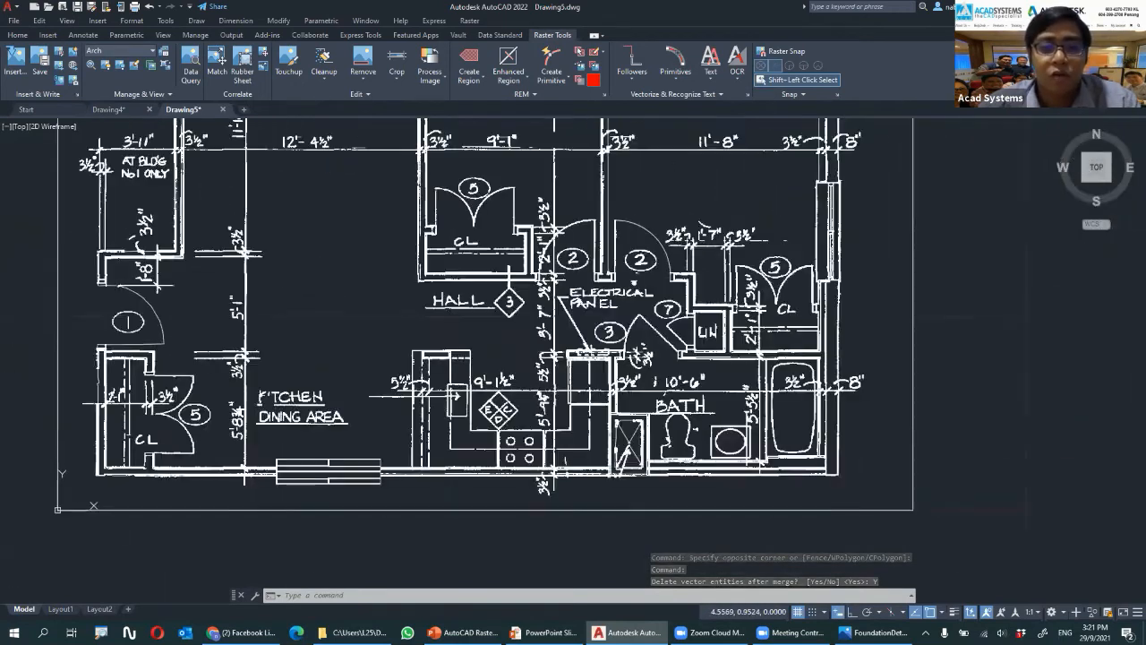
{"action": "left_click", "coordinate": [47, 35]}
{"action": "left_click", "coordinate": [15, 71]}
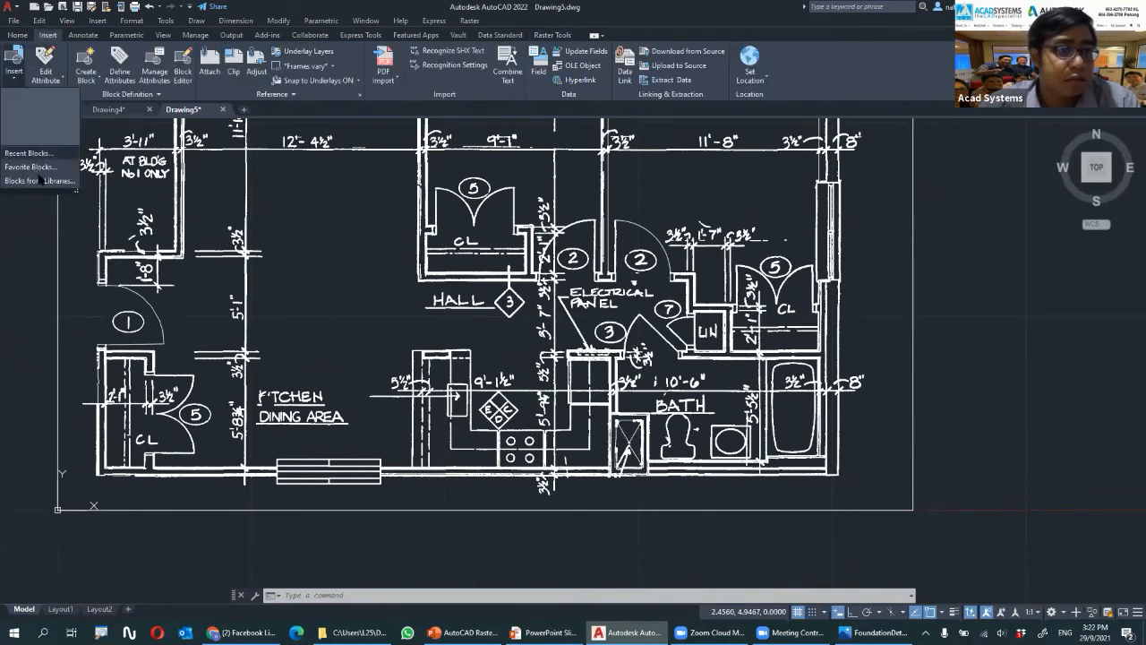
{"action": "left_click", "coordinate": [40, 180]}
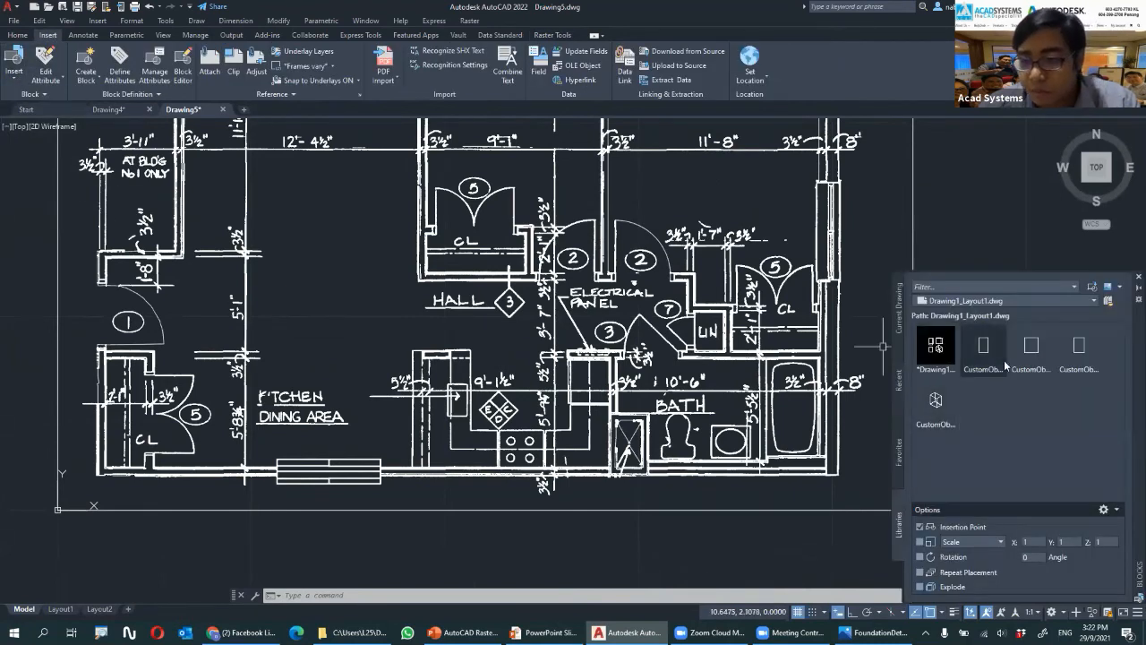
{"action": "left_click", "coordinate": [890, 320]}
{"action": "left_click", "coordinate": [900, 332]}
{"action": "left_click", "coordinate": [902, 378]}
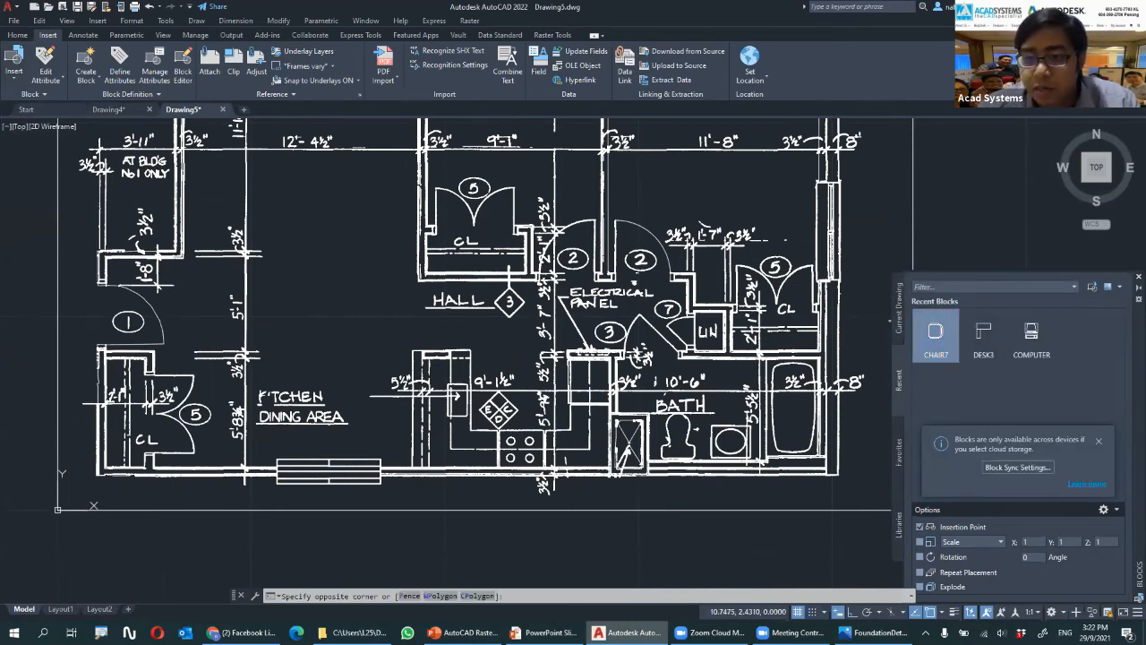
{"action": "left_click", "coordinate": [936, 337]}
{"action": "scroll", "coordinate": [752, 309], "scroll_direction": "down", "scroll_amount": 8}
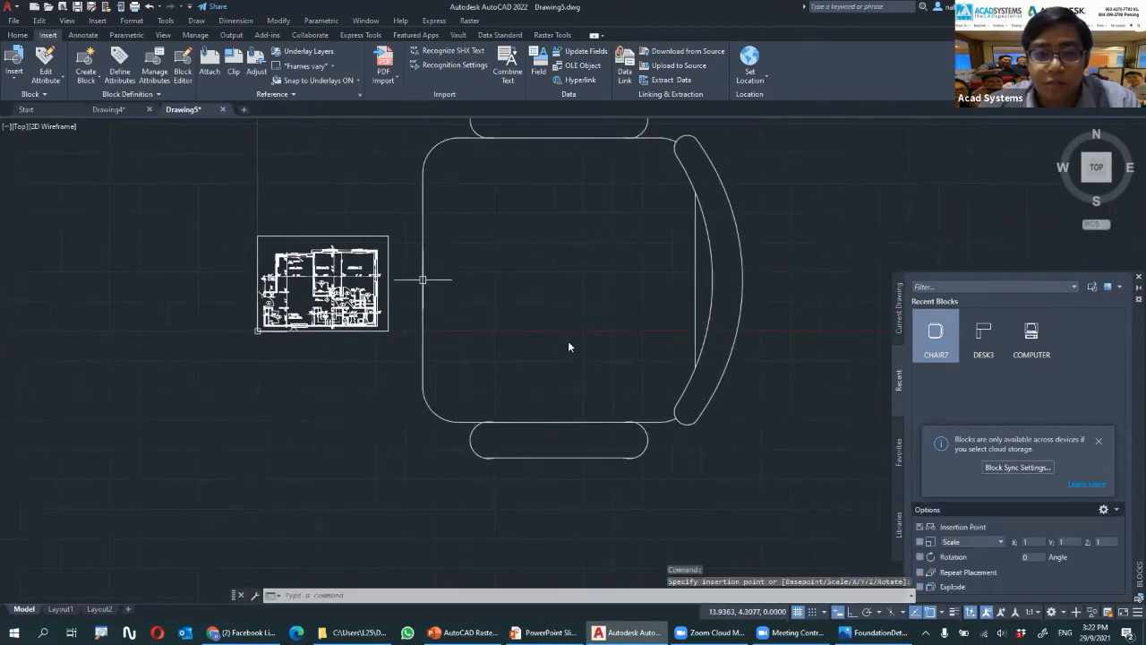
{"action": "left_click", "coordinate": [1138, 277]}
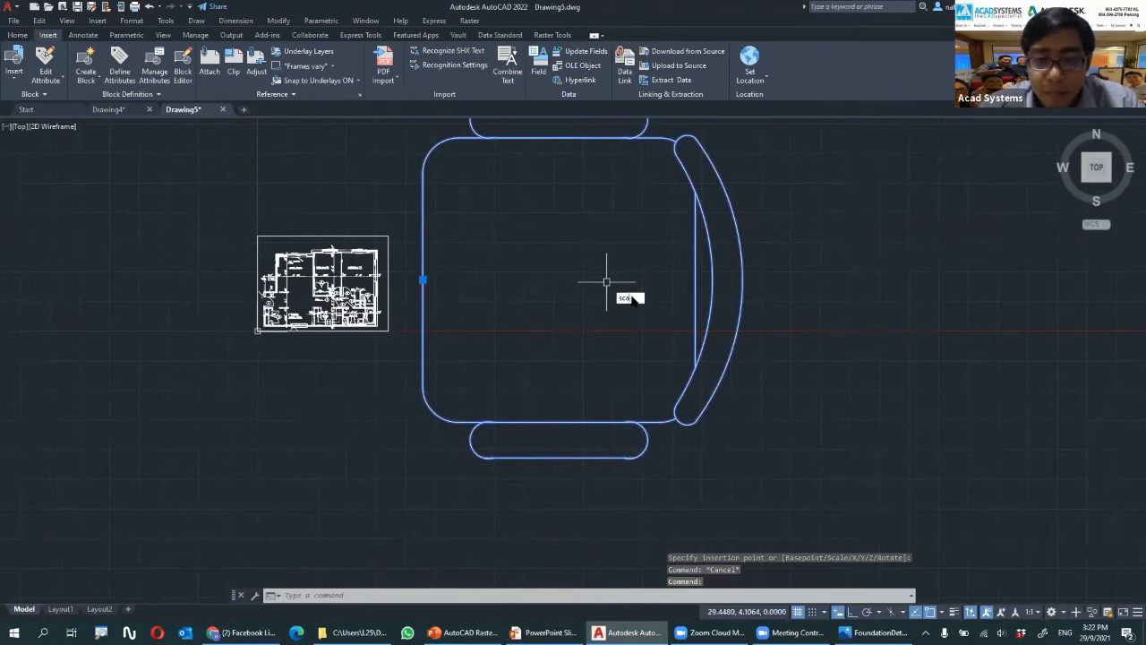
Scale the chair block down to a size that suits the rooms of the floor plan
{"action": "key", "text": "Return"}
{"action": "left_click", "coordinate": [564, 283]}
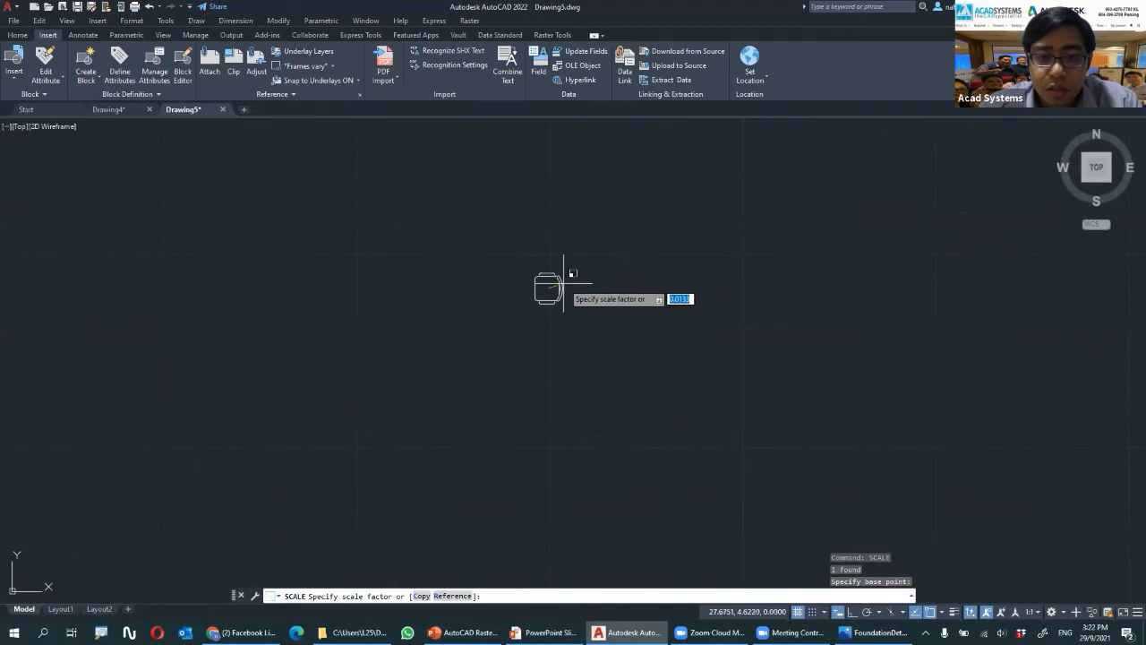
{"action": "left_click", "coordinate": [564, 287]}
Move the scaled chair into the living room, beside the wall next to the "AT BLDG No 1 ONLY" note
{"action": "left_click", "coordinate": [540, 288]}
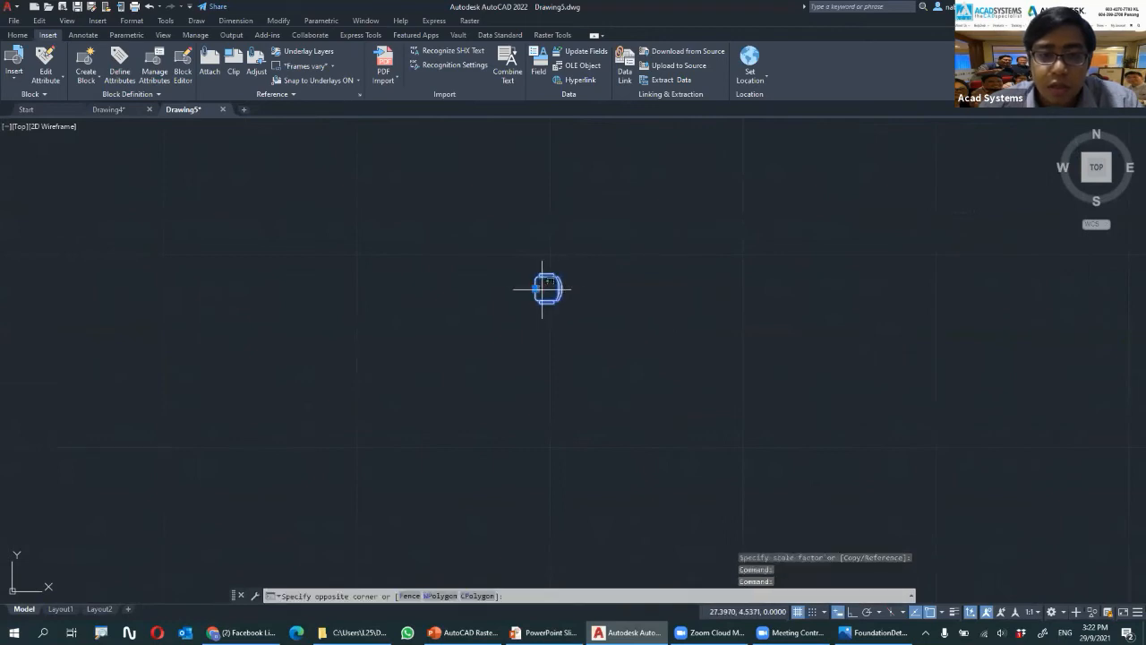
{"action": "left_click", "coordinate": [536, 289]}
{"action": "scroll", "coordinate": [305, 321], "scroll_direction": "down", "scroll_amount": 8}
{"action": "middle_click_drag", "start_coordinate": [164, 310], "coordinate": [499, 322]}
{"action": "scroll", "coordinate": [492, 320], "scroll_direction": "up", "scroll_amount": 2}
{"action": "scroll", "coordinate": [395, 342], "scroll_direction": "up", "scroll_amount": 4}
{"action": "scroll", "coordinate": [371, 347], "scroll_direction": "up", "scroll_amount": 3}
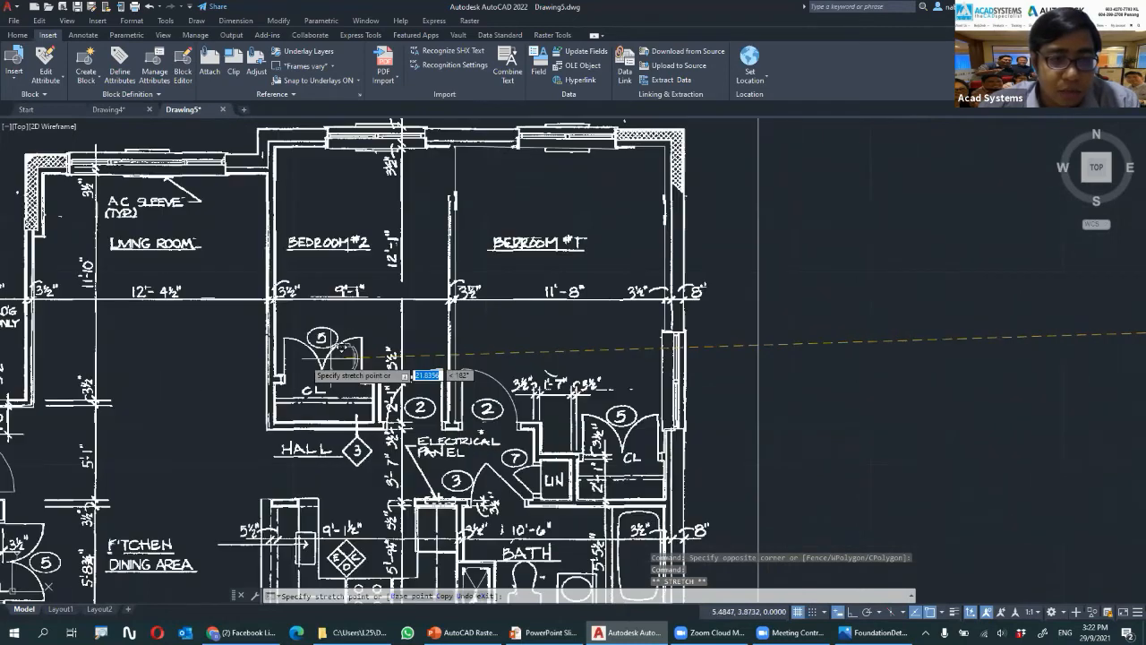
{"action": "scroll", "coordinate": [369, 327], "scroll_direction": "up", "scroll_amount": 6}
{"action": "middle_click_drag", "start_coordinate": [370, 321], "coordinate": [347, 320]}
{"action": "middle_click_drag", "start_coordinate": [164, 321], "coordinate": [307, 321]}
{"action": "key", "text": "Escape"}
{"action": "key", "text": "Escape"}
{"action": "scroll", "coordinate": [309, 317], "scroll_direction": "up", "scroll_amount": 4}
{"action": "scroll", "coordinate": [309, 317], "scroll_direction": "down", "scroll_amount": 4}
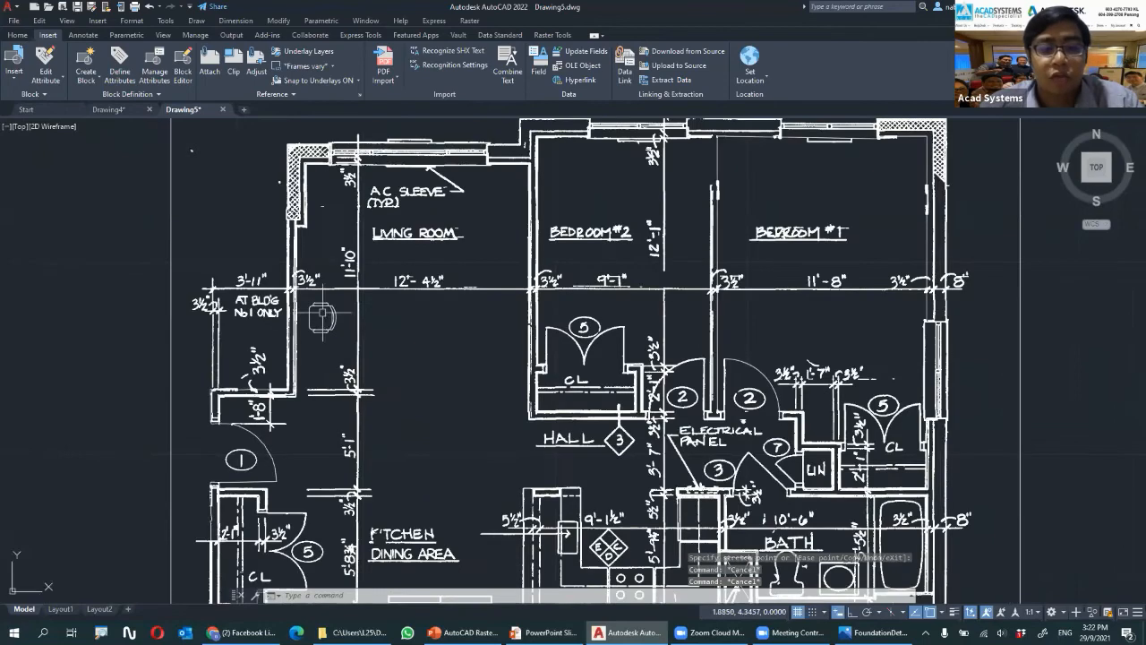
Merge the living room chair block into the raster image, deleting the vector entities after the merge
{"action": "scroll", "coordinate": [312, 313], "scroll_direction": "up", "scroll_amount": 3}
{"action": "left_click", "coordinate": [314, 293]}
{"action": "right_click", "coordinate": [442, 318]}
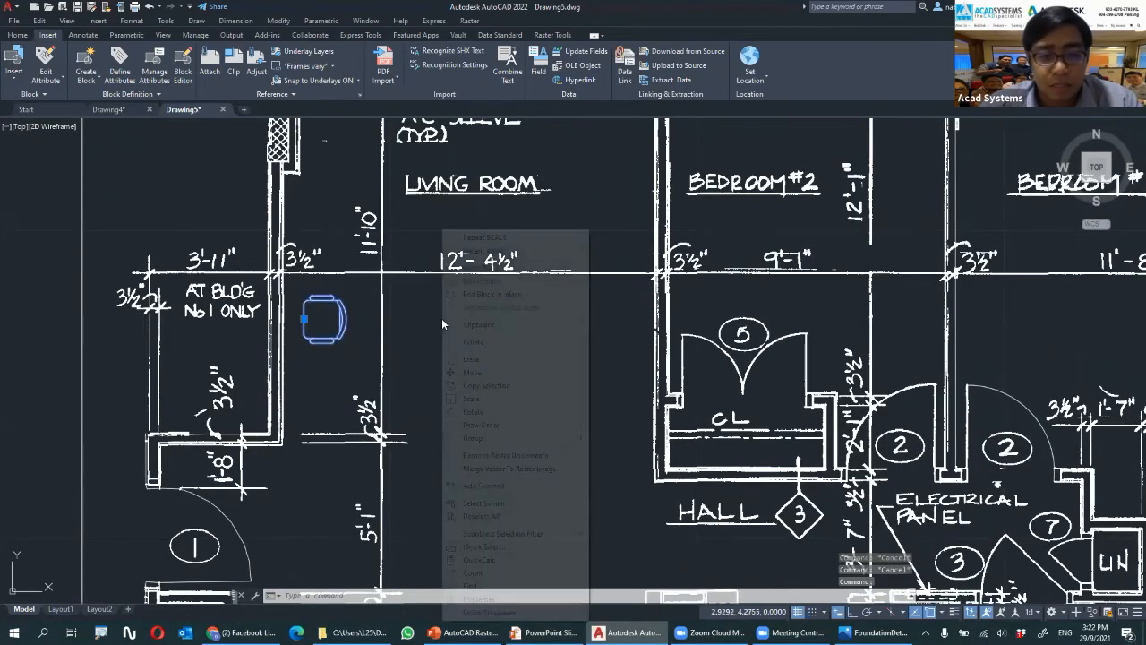
{"action": "left_click", "coordinate": [534, 469]}
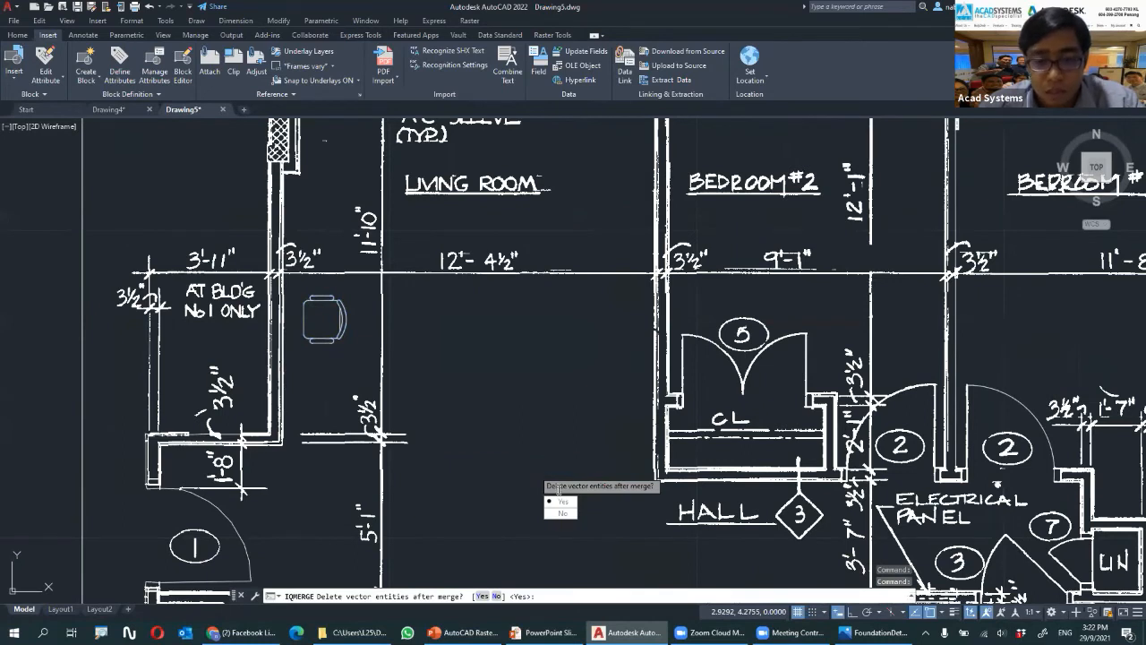
{"action": "left_click", "coordinate": [562, 500]}
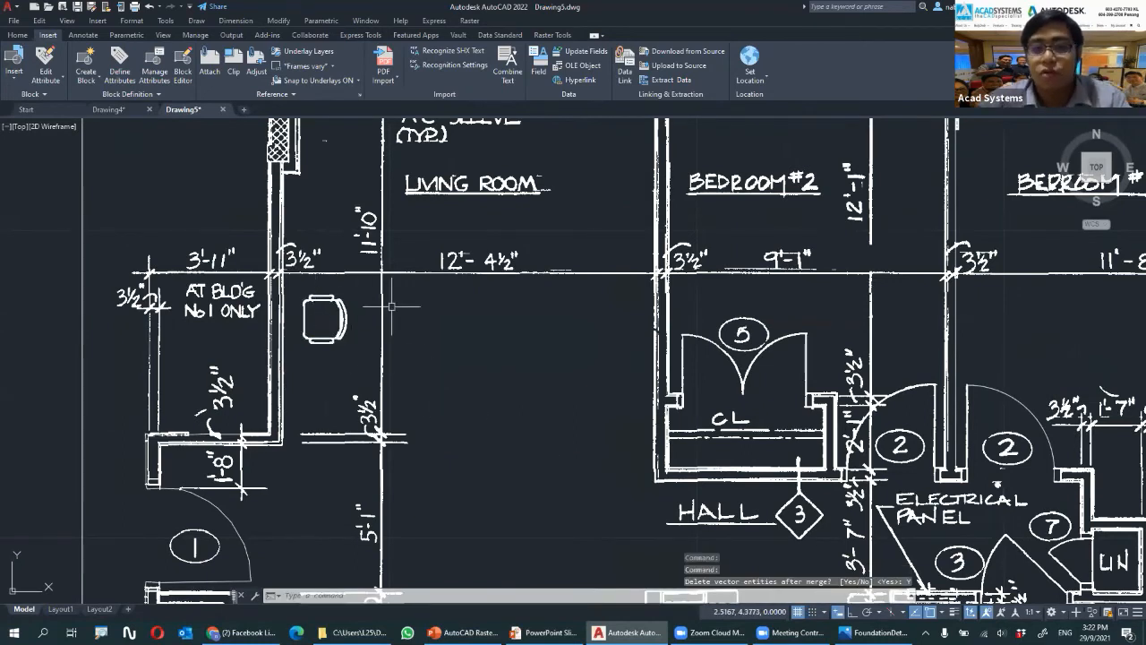
{"action": "key", "text": "Escape"}
{"action": "scroll", "coordinate": [440, 305], "scroll_direction": "down", "scroll_amount": 3}
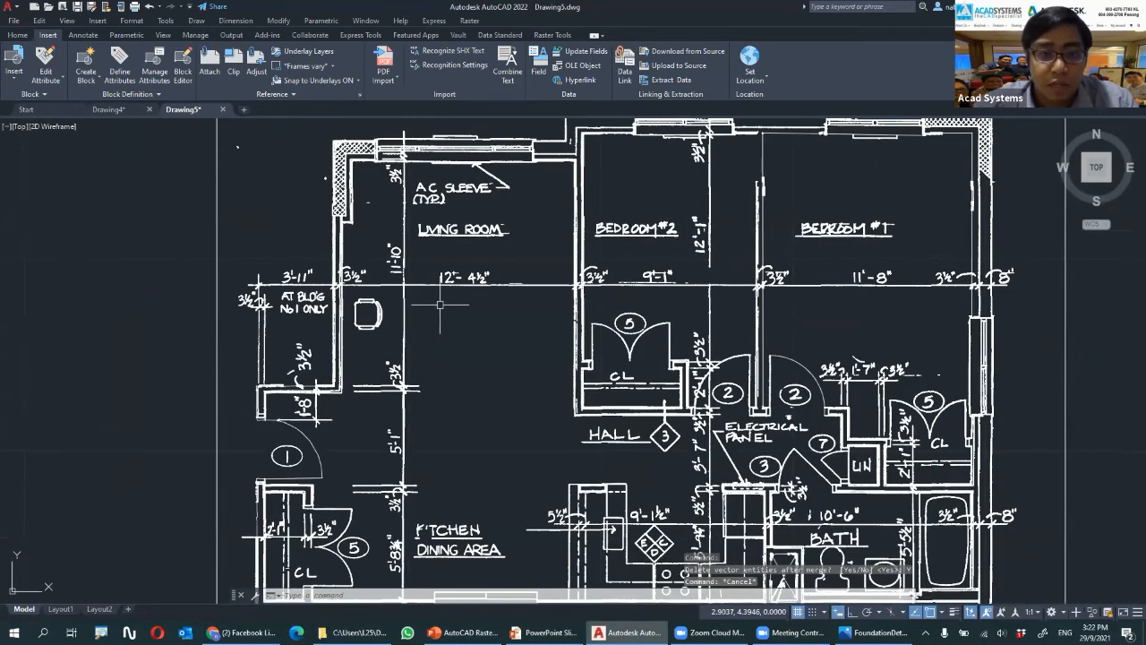
{"action": "scroll", "coordinate": [659, 260], "scroll_direction": "up", "scroll_amount": 2}
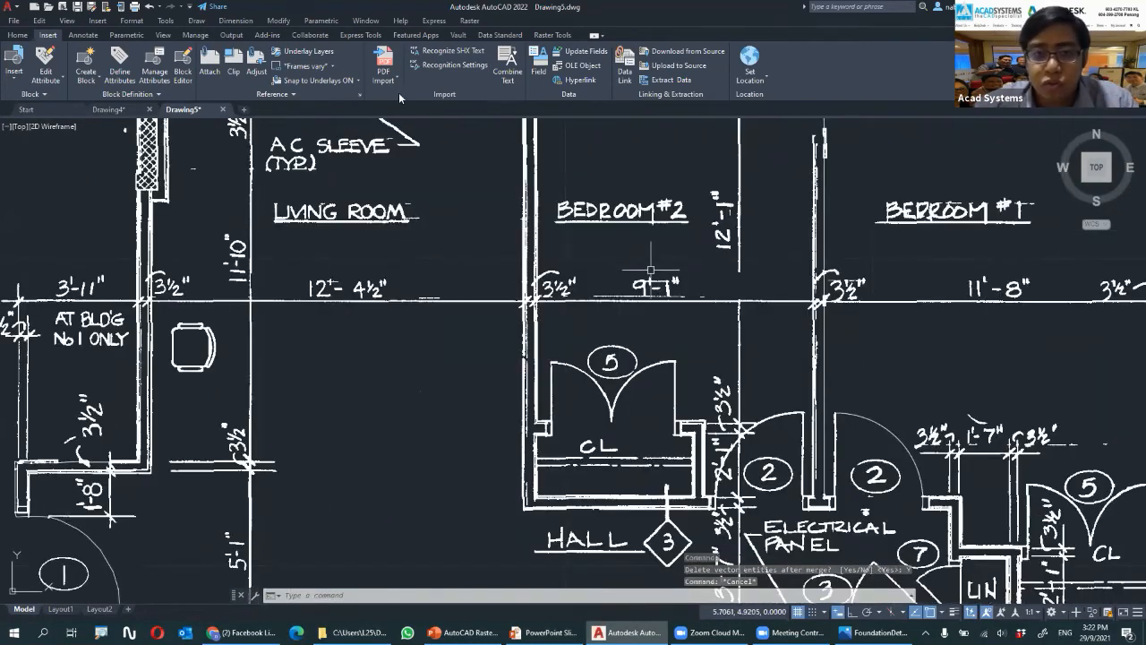
Start a new blank drawing from the Start page
{"action": "left_click", "coordinate": [552, 35]}
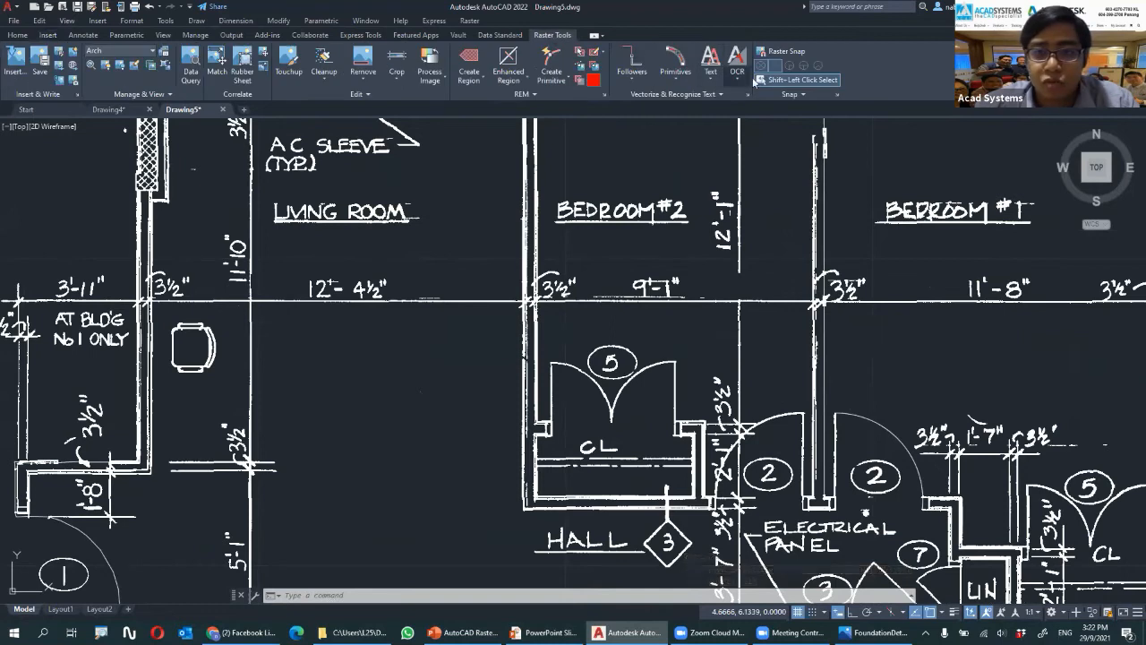
{"action": "scroll", "coordinate": [305, 201], "scroll_direction": "up", "scroll_amount": 4}
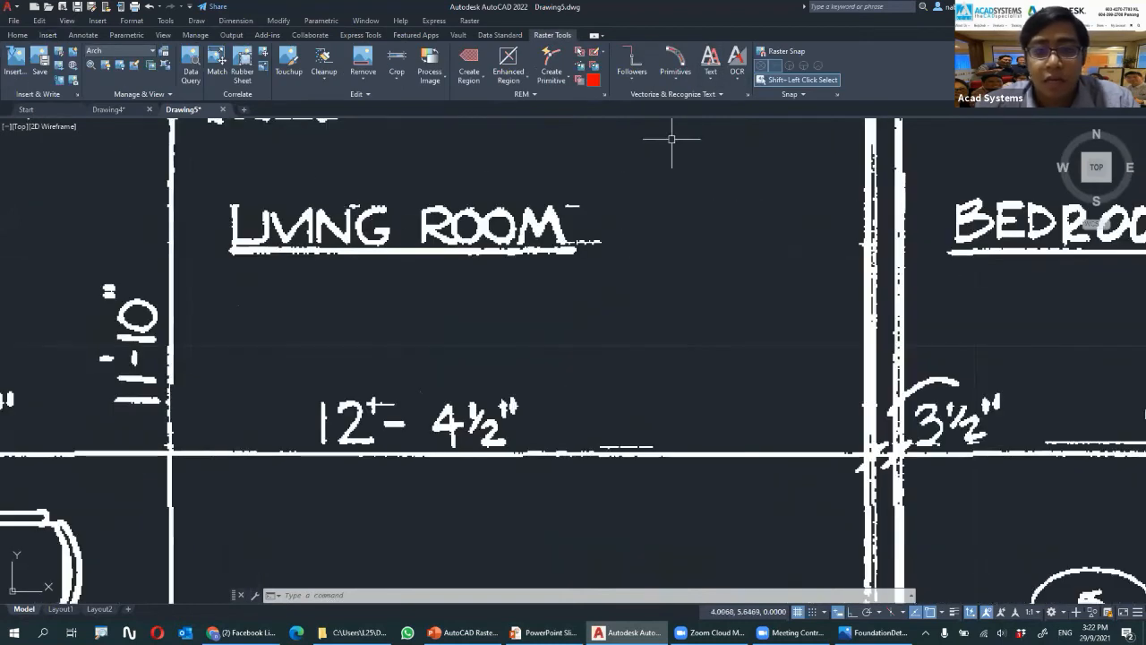
{"action": "scroll", "coordinate": [479, 238], "scroll_direction": "down", "scroll_amount": 2}
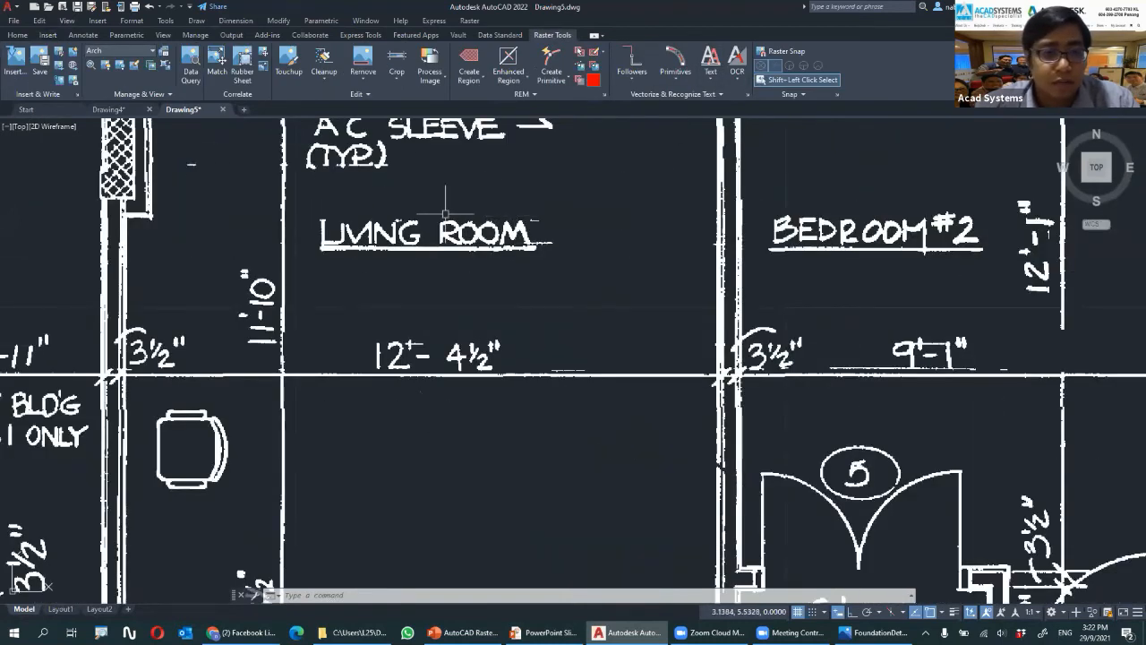
{"action": "scroll", "coordinate": [499, 257], "scroll_direction": "down", "scroll_amount": 2}
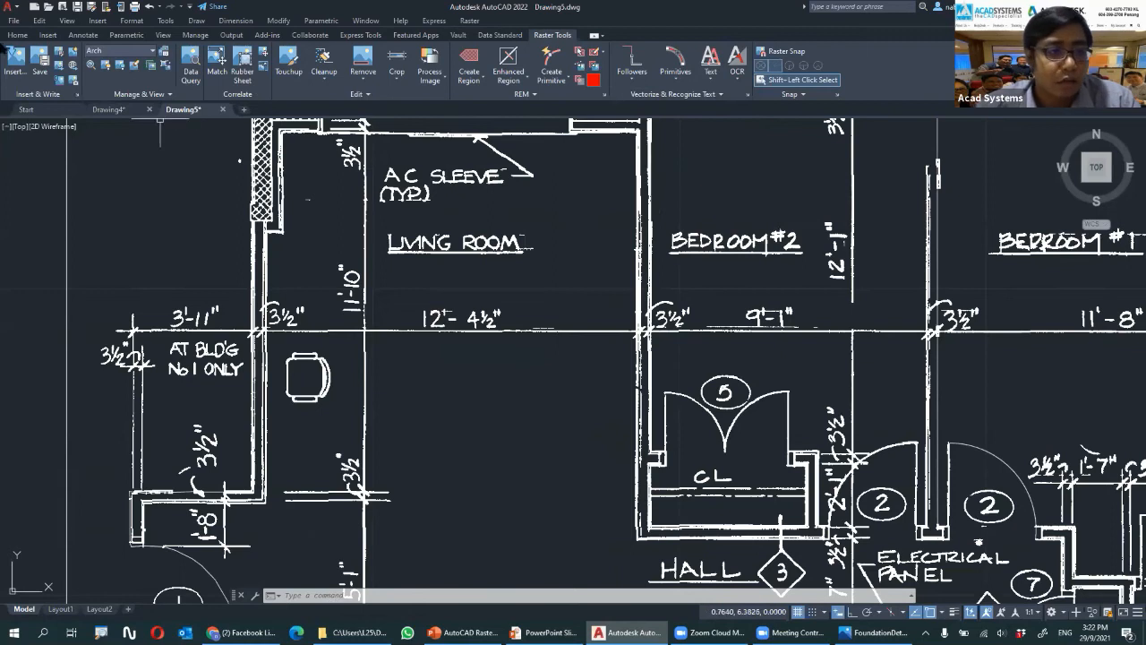
{"action": "left_click", "coordinate": [25, 109]}
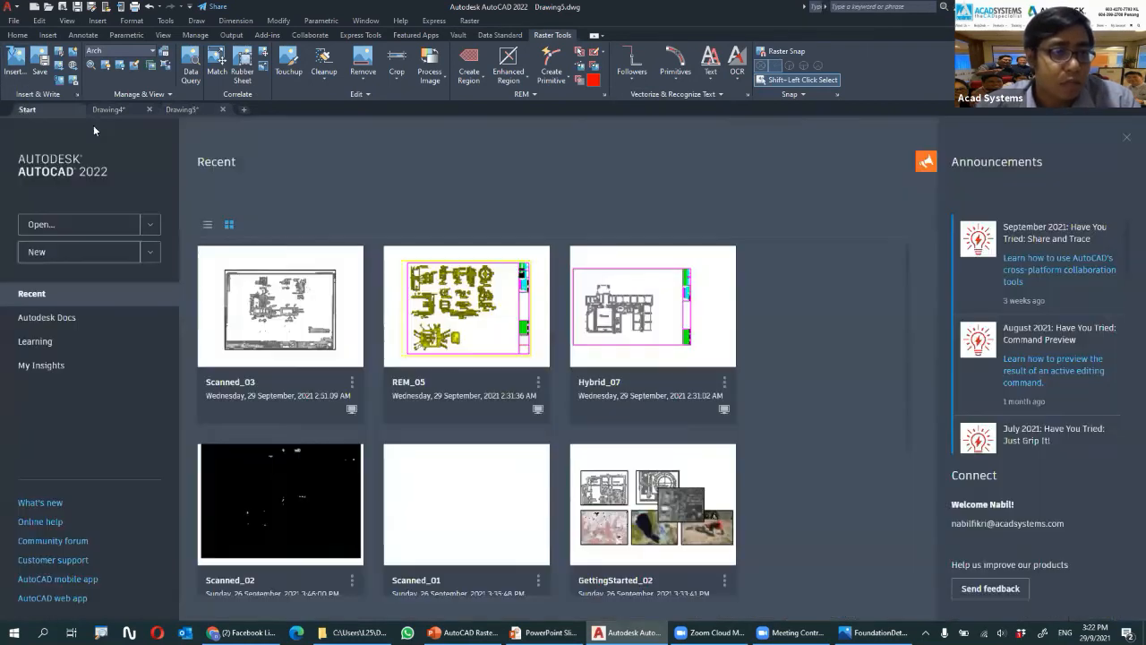
{"action": "left_click", "coordinate": [75, 253]}
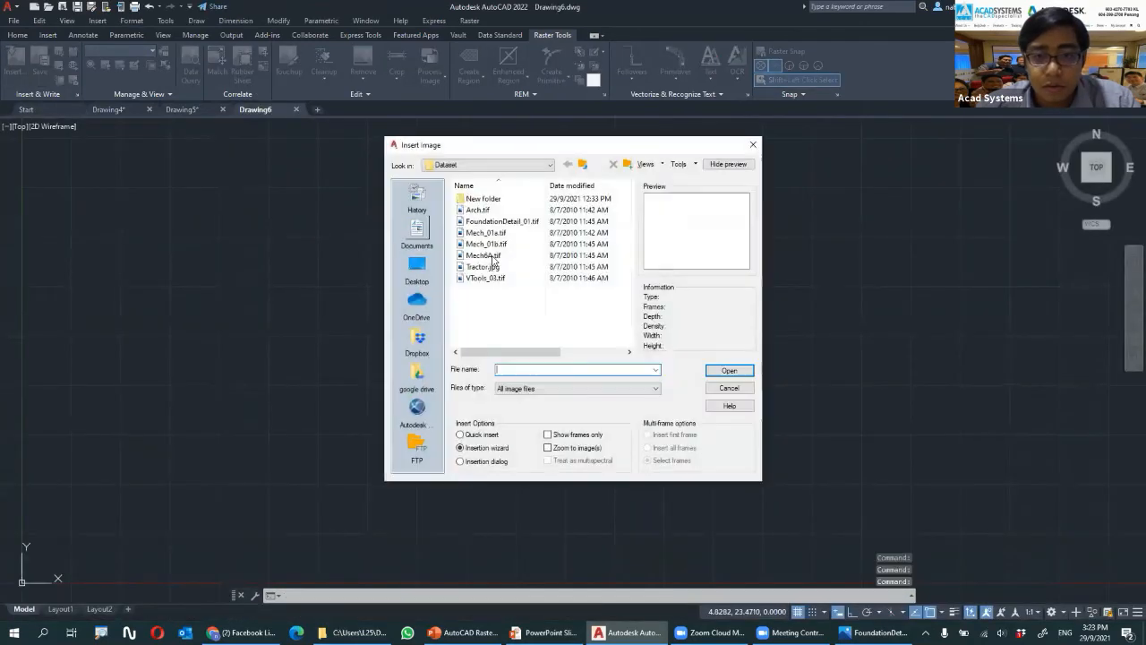
Insert the scanned image Mech_01b.tif with the insertion wizard, accepting its default correlation values
{"action": "key", "text": "Down"}
{"action": "key", "text": "Down"}
{"action": "key", "text": "Down"}
{"action": "key", "text": "Down"}
{"action": "key", "text": "Down"}
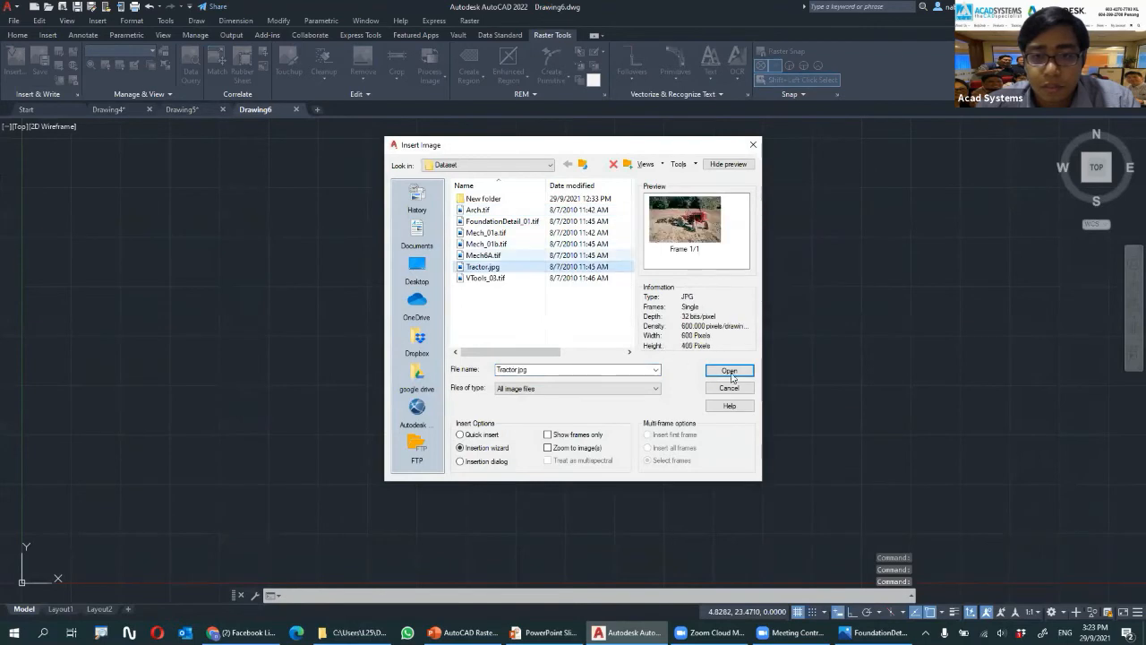
{"action": "key", "text": "Up"}
{"action": "key", "text": "Up"}
{"action": "left_click", "coordinate": [729, 369]}
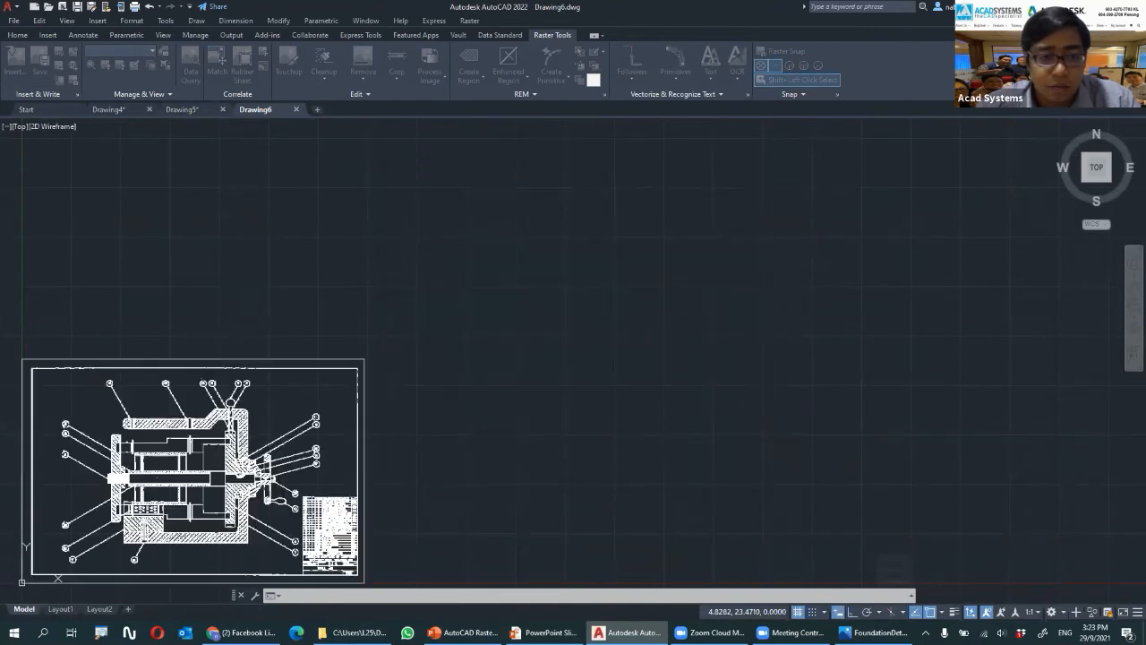
{"action": "left_click", "coordinate": [133, 413]}
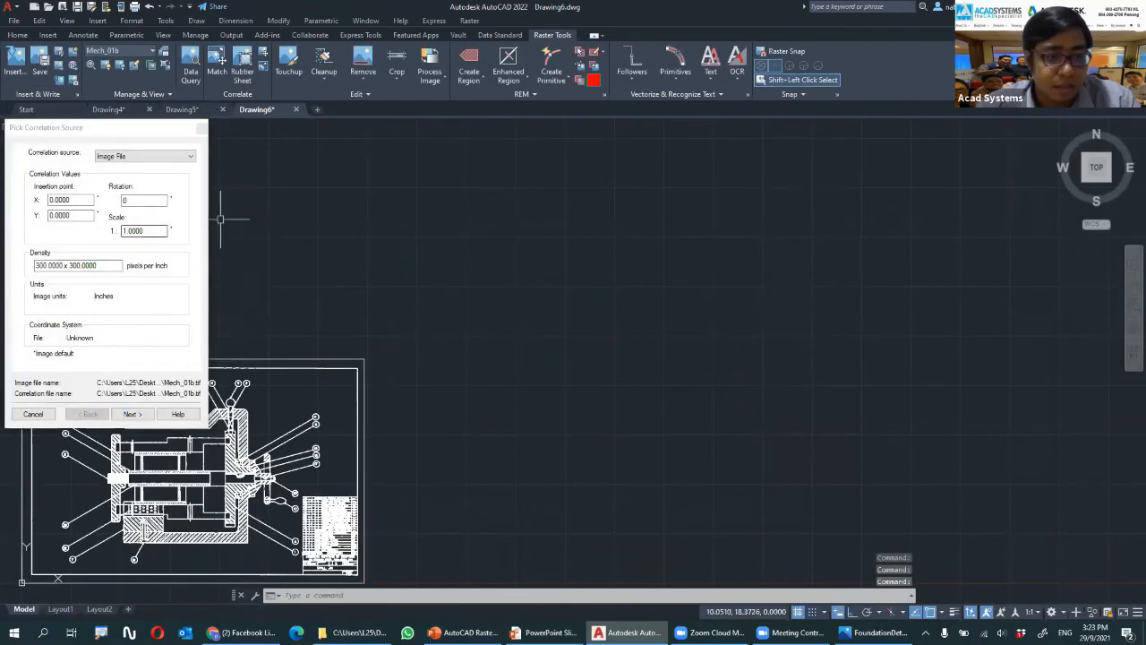
{"action": "left_click", "coordinate": [136, 414]}
Try to recognize the American Institute of Drafting lines in the title block as text, using a rectangular OCR region at angle 0
{"action": "scroll", "coordinate": [309, 551], "scroll_direction": "up", "scroll_amount": 4}
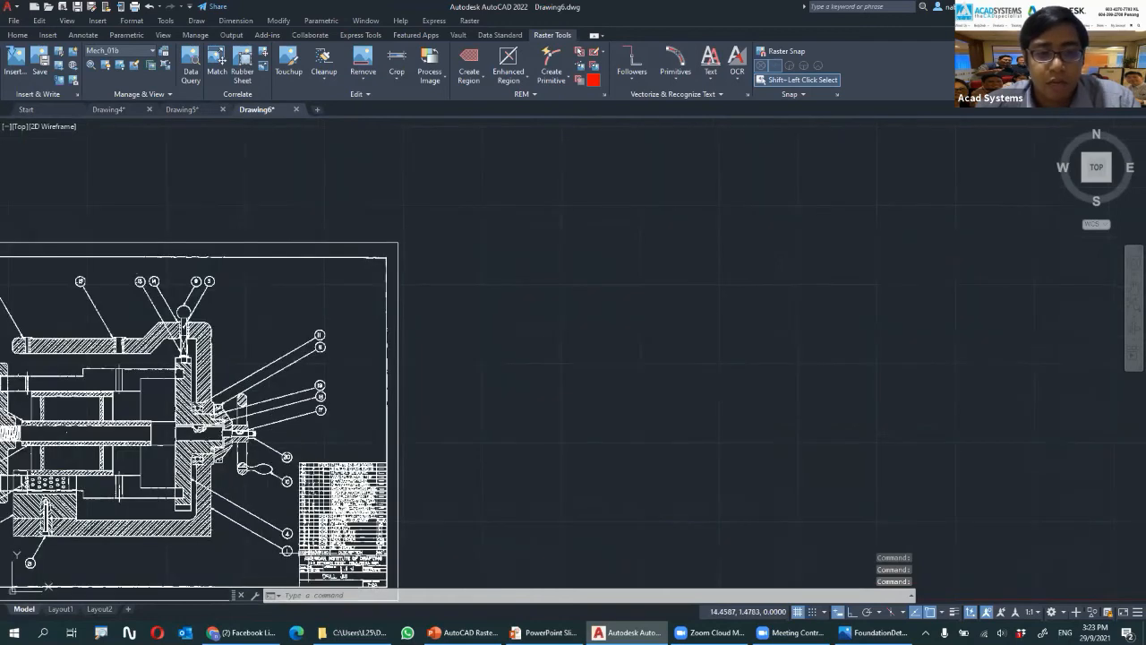
{"action": "scroll", "coordinate": [318, 556], "scroll_direction": "up", "scroll_amount": 4}
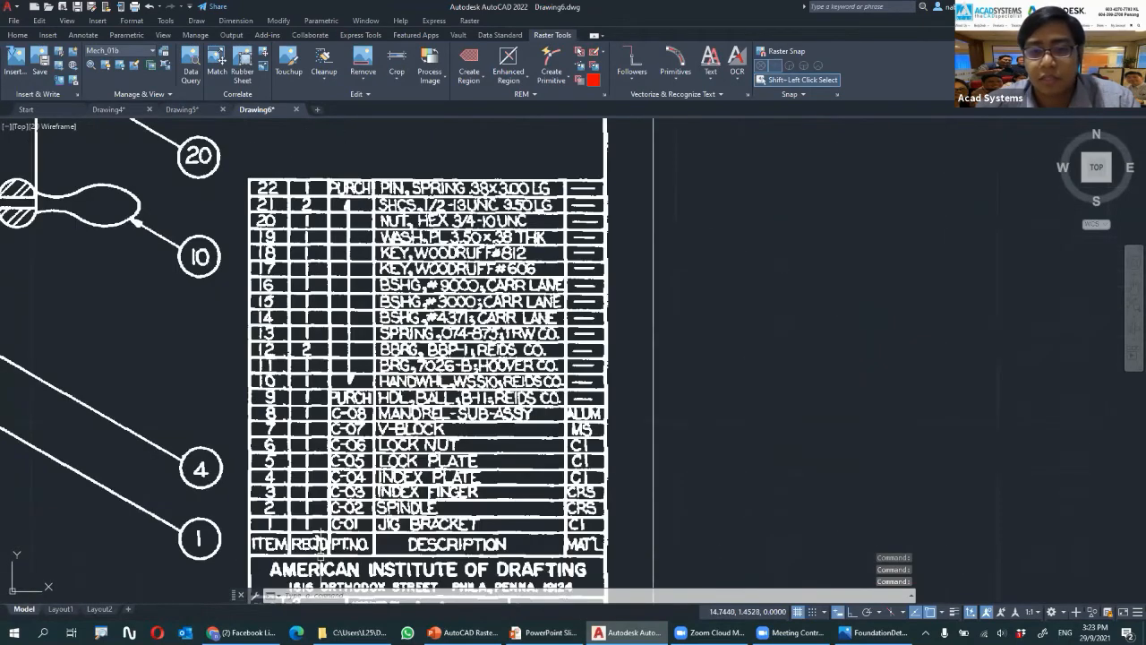
{"action": "left_click", "coordinate": [736, 78]}
{"action": "left_click", "coordinate": [647, 101]}
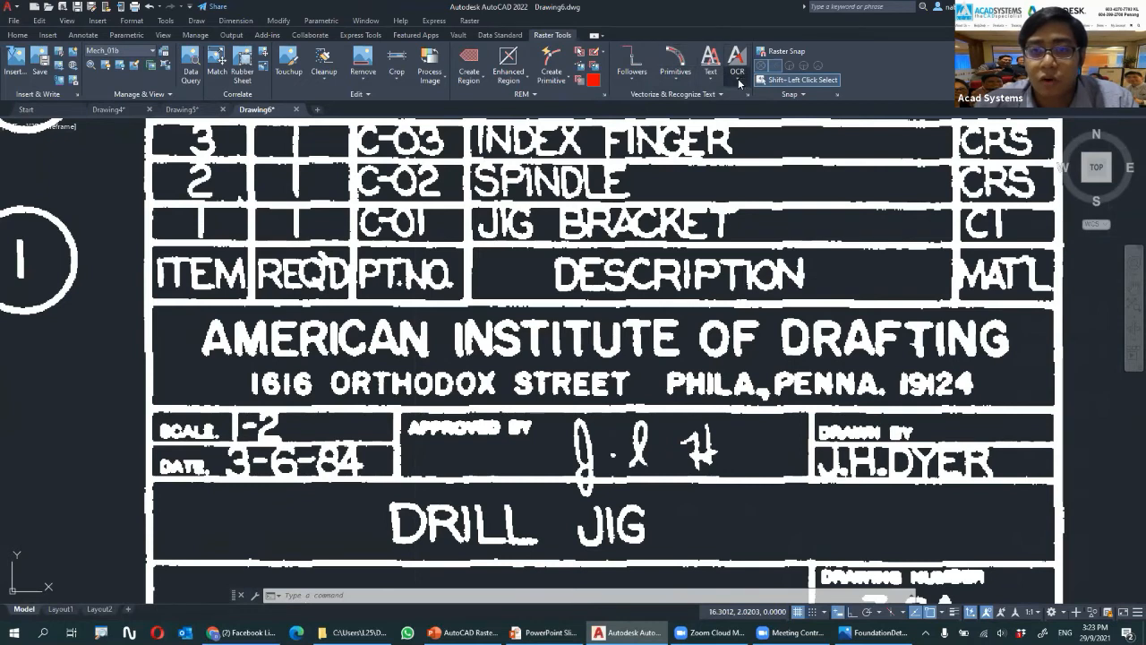
{"action": "left_click", "coordinate": [738, 82]}
{"action": "left_click", "coordinate": [641, 100]}
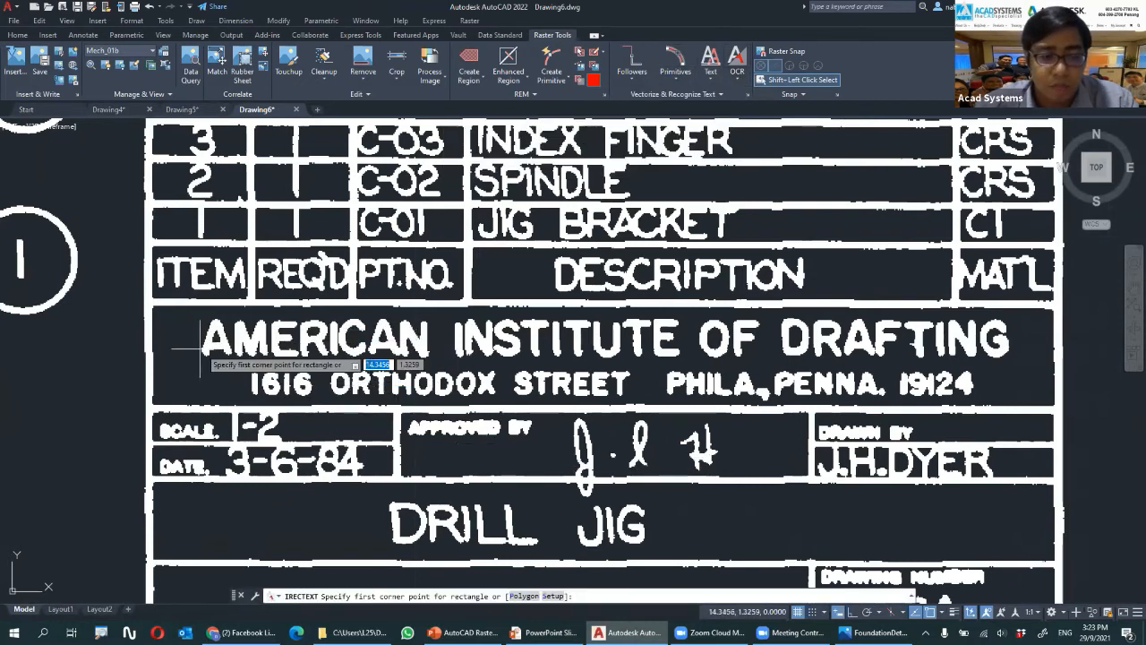
{"action": "left_click", "coordinate": [194, 312]}
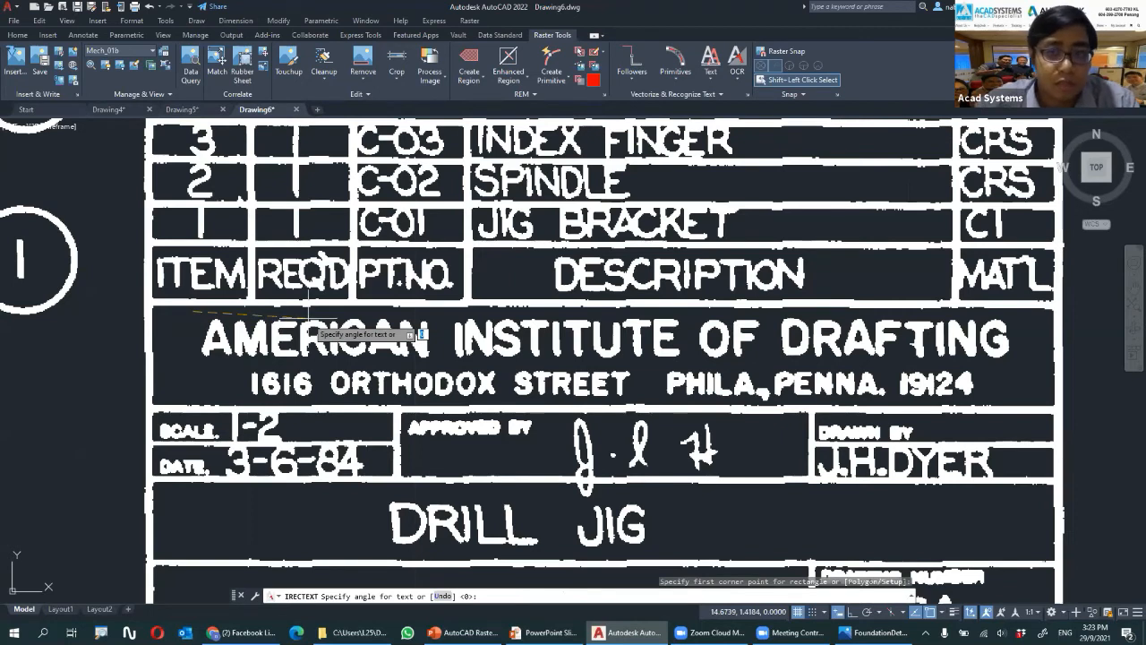
{"action": "key", "text": "Return"}
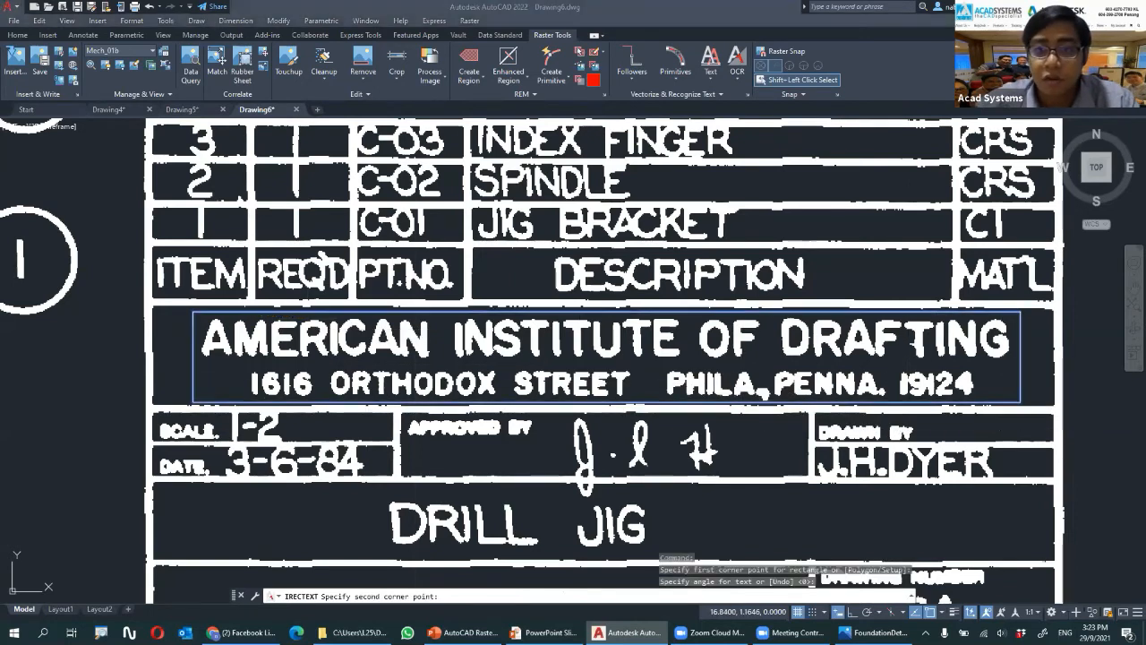
{"action": "left_click", "coordinate": [1020, 402]}
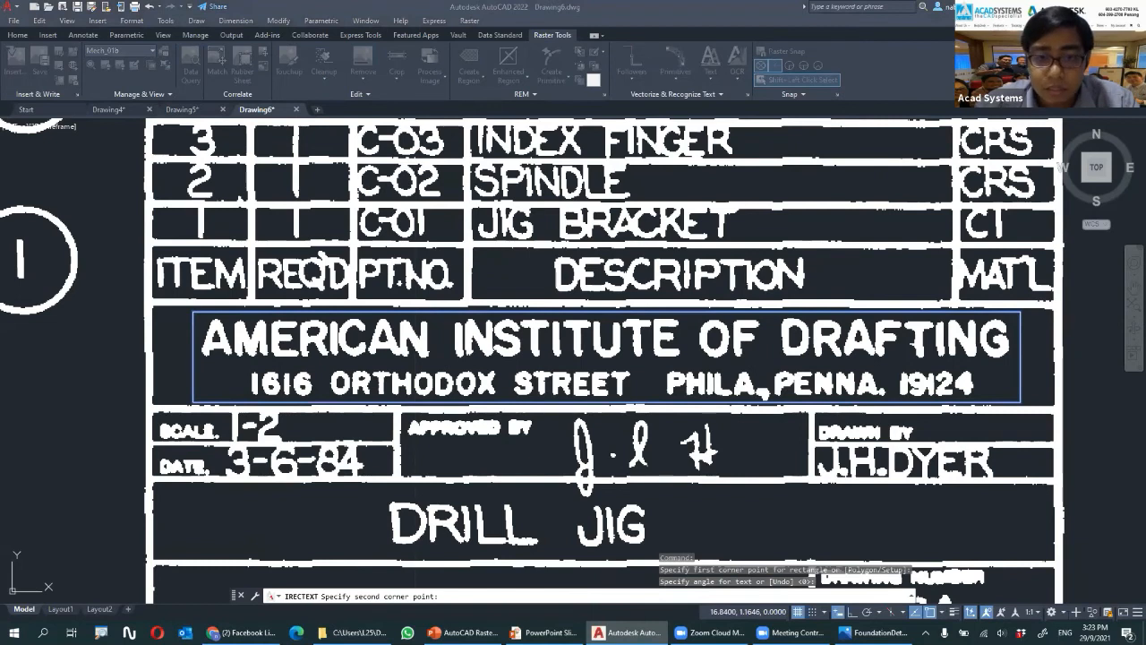
{"action": "left_click", "coordinate": [765, 169]}
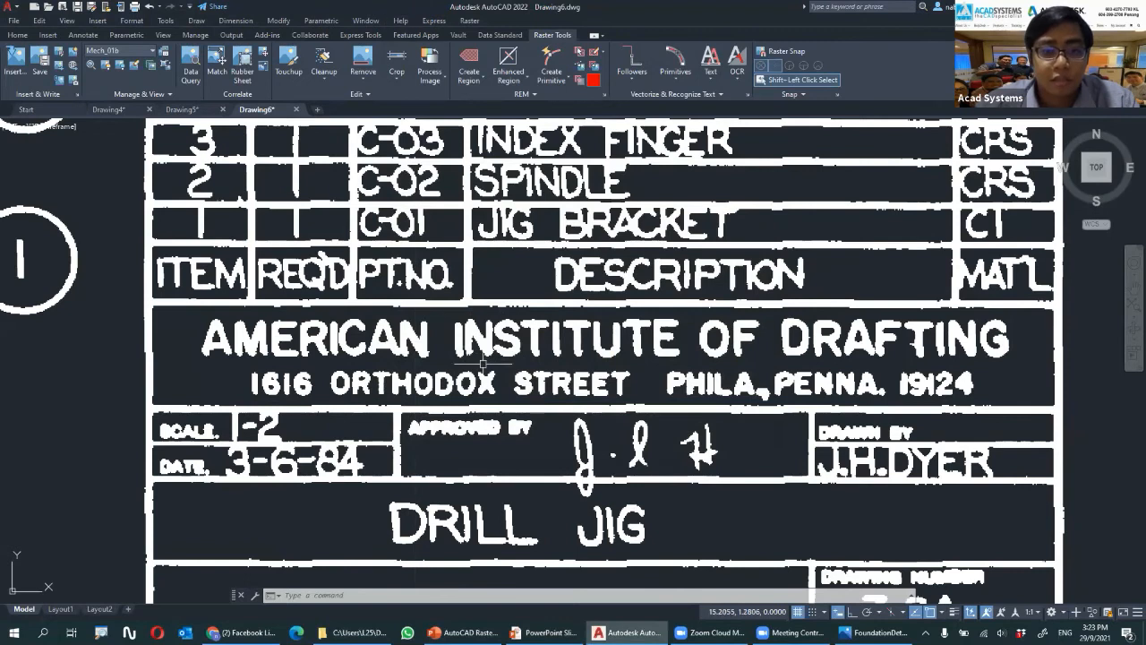
Convert the title block's American Institute of Drafting name and address lines into multiline text with rectangular OCR at angle 0
{"action": "left_click", "coordinate": [736, 75]}
{"action": "left_click", "coordinate": [716, 102]}
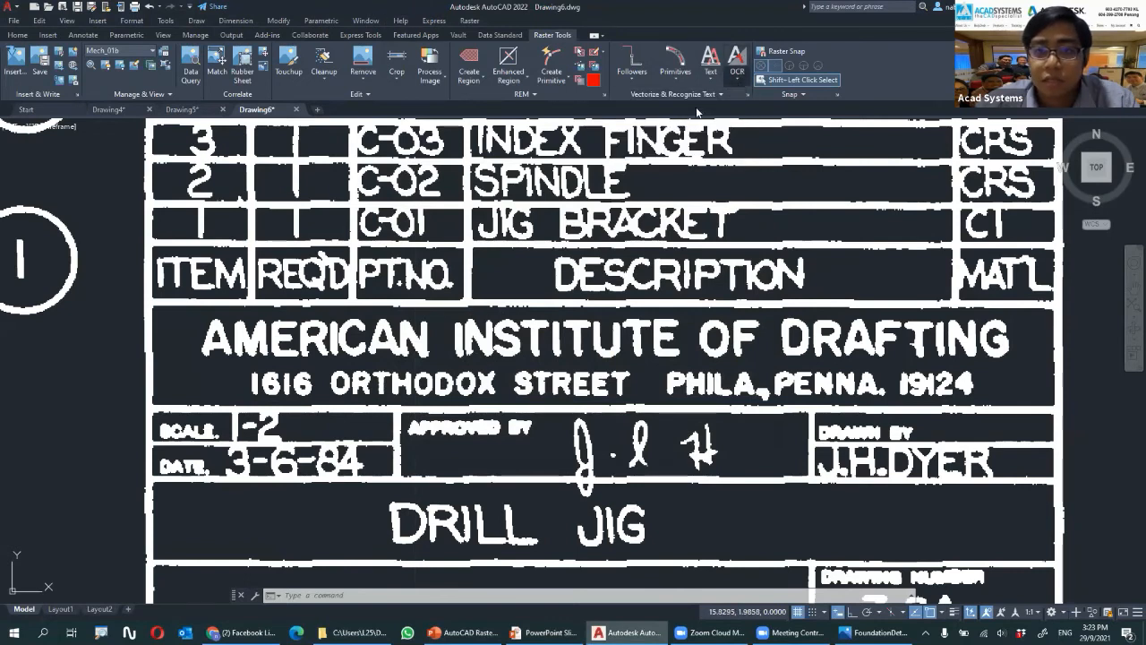
{"action": "left_click", "coordinate": [188, 315]}
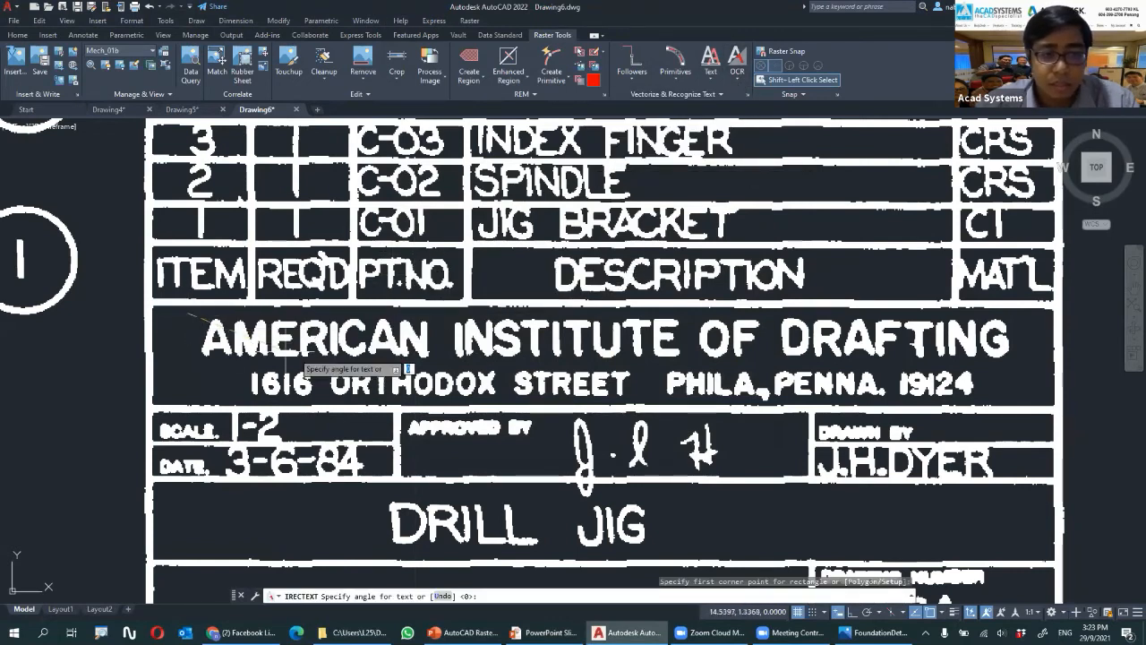
{"action": "key", "text": "Return"}
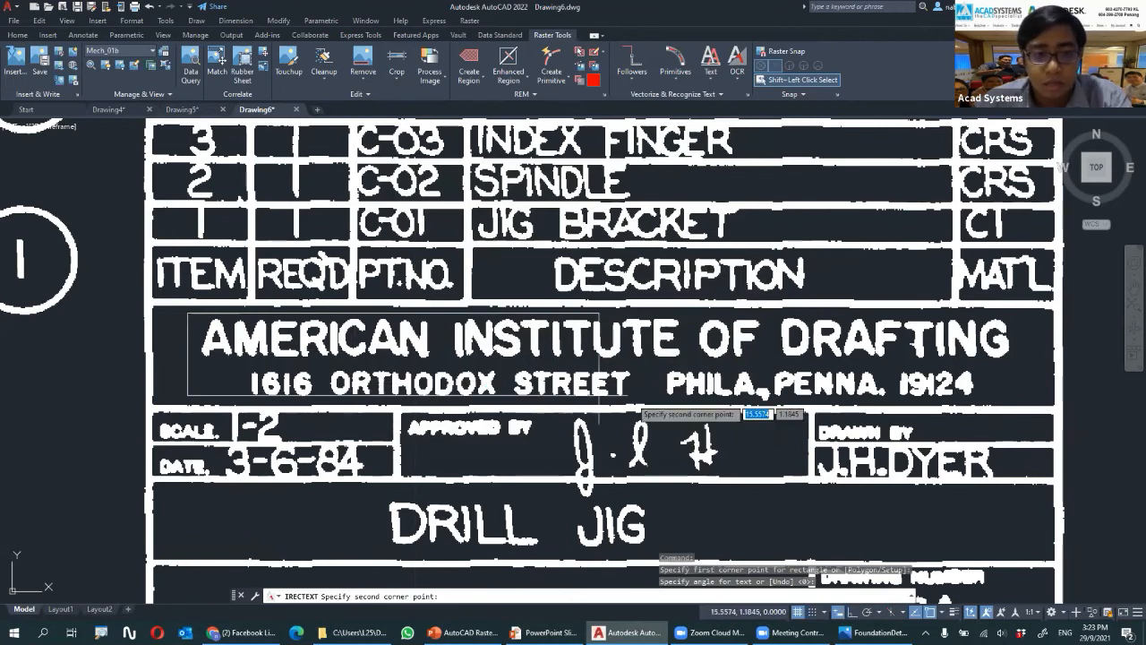
{"action": "left_click", "coordinate": [1018, 399]}
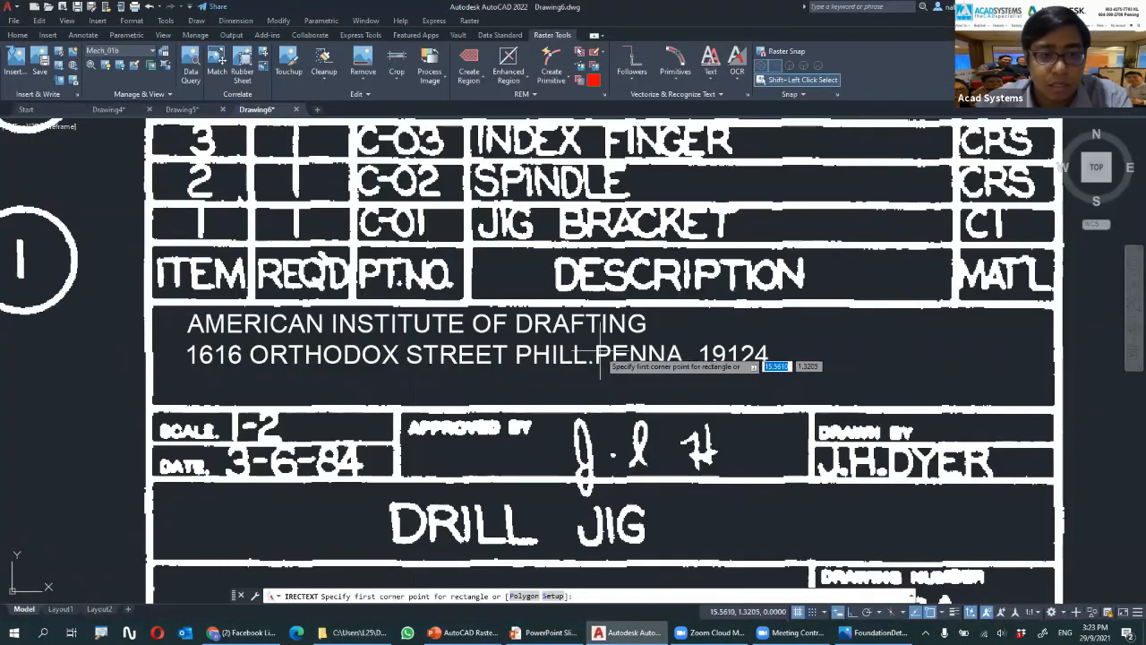
{"action": "right_click", "coordinate": [498, 385]}
{"action": "left_click", "coordinate": [512, 392]}
{"action": "right_click", "coordinate": [421, 369]}
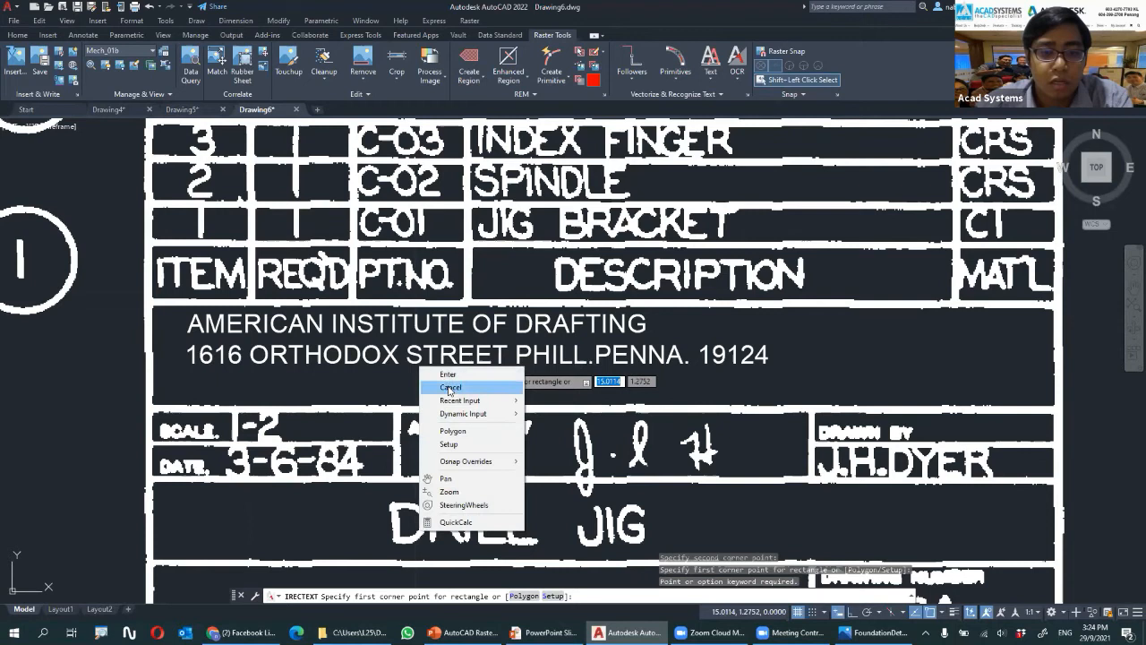
{"action": "left_click", "coordinate": [438, 377]}
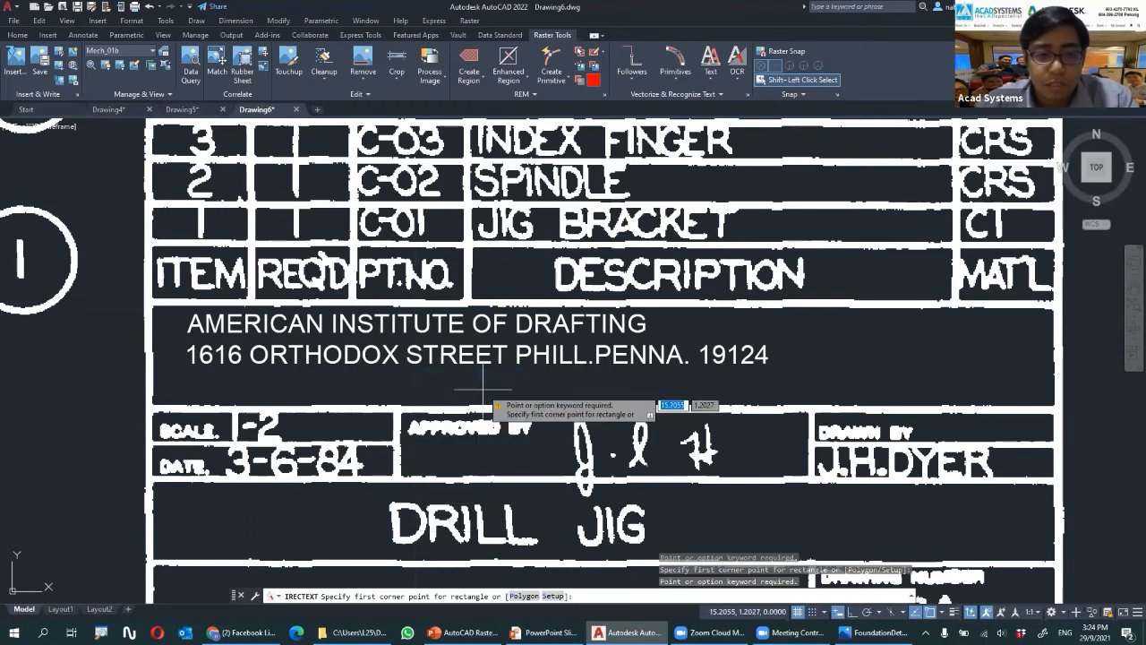
{"action": "key", "text": "Escape"}
{"action": "key", "text": "Escape"}
Open the recognized title block text in the text editor and leave it without making changes
{"action": "left_click", "coordinate": [452, 352]}
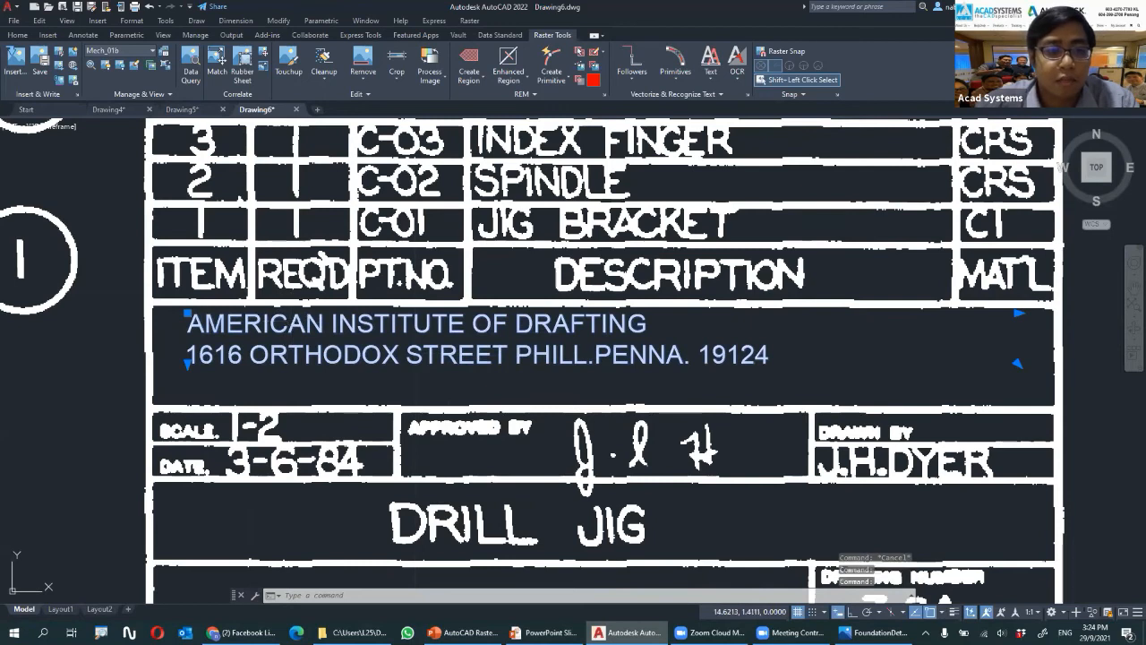
{"action": "double_click", "coordinate": [280, 325]}
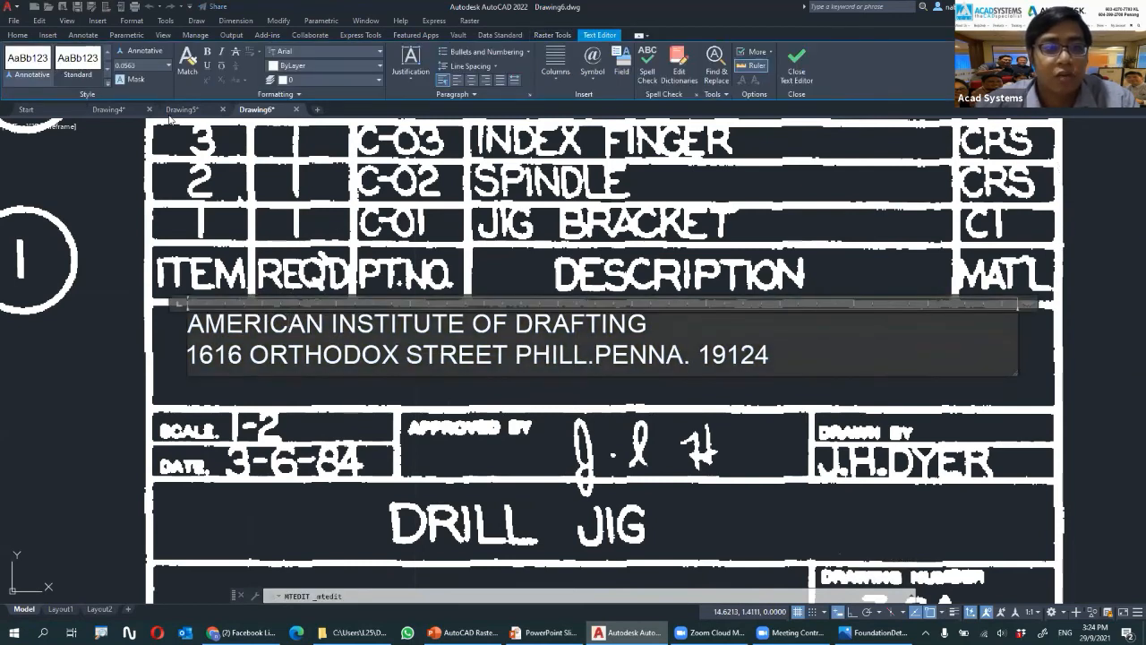
{"action": "left_click", "coordinate": [29, 65]}
{"action": "key", "text": "Escape"}
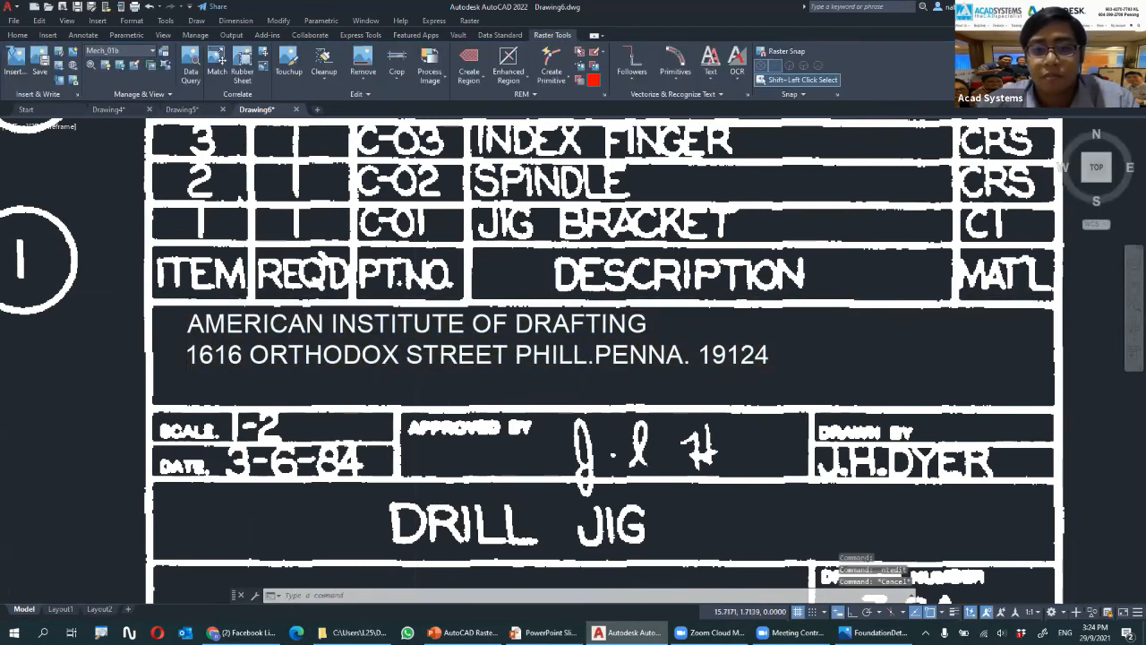
Examine the scanned drill jig section, from the hatched base around balloon 21 to the arm and balloons above
{"action": "scroll", "coordinate": [647, 349], "scroll_direction": "down", "scroll_amount": 4}
{"action": "mouse_move", "coordinate": [359, 300]}
{"action": "middle_mouse_down"}
{"action": "mouse_move", "coordinate": [384, 248]}
{"action": "mouse_move", "coordinate": [452, 258]}
{"action": "mouse_move", "coordinate": [493, 295]}
{"action": "middle_mouse_up"}
{"action": "middle_click_drag", "start_coordinate": [435, 256], "coordinate": [893, 474]}
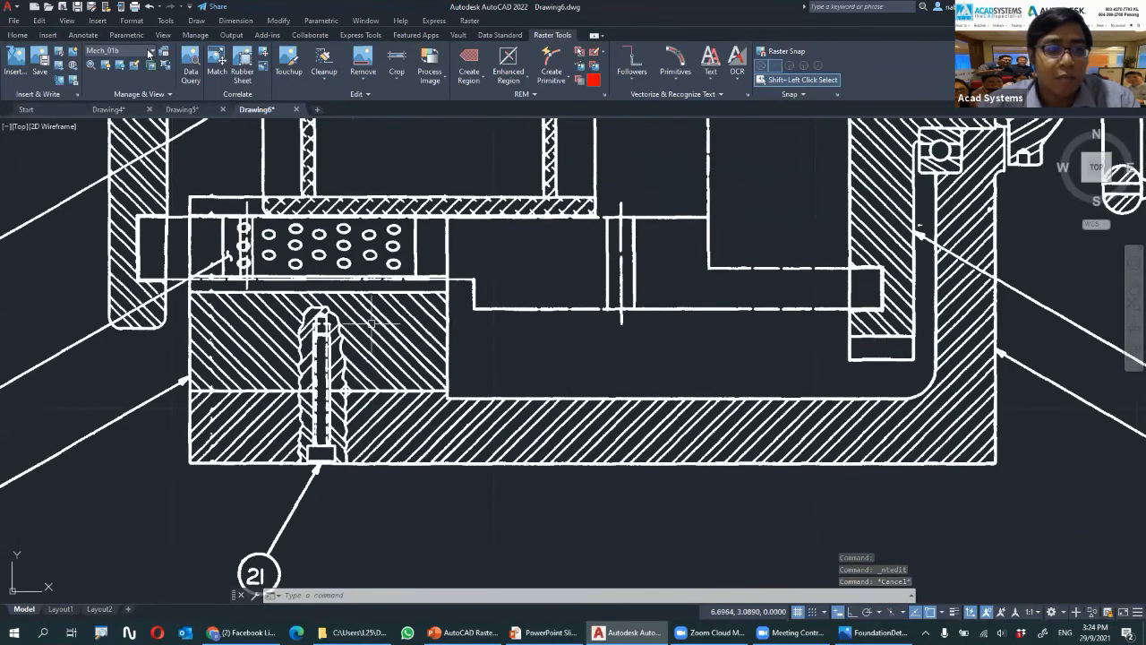
{"action": "scroll", "coordinate": [371, 322], "scroll_direction": "up", "scroll_amount": 4}
{"action": "middle_click_drag", "start_coordinate": [402, 290], "coordinate": [409, 292]}
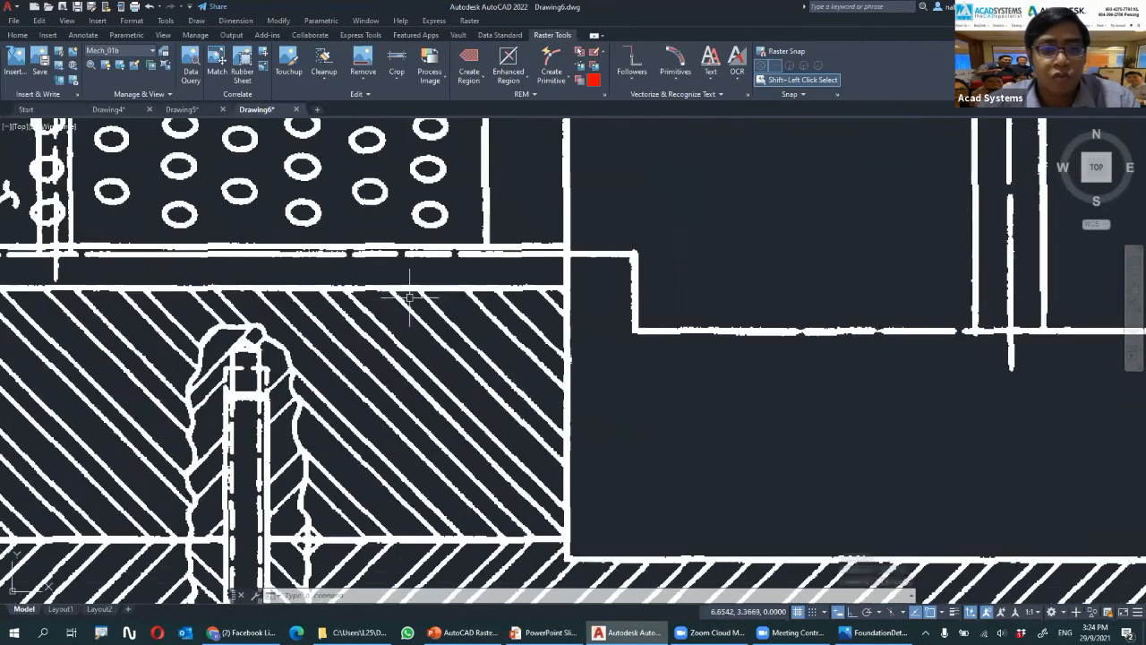
{"action": "left_click", "coordinate": [17, 35]}
{"action": "scroll", "coordinate": [383, 371], "scroll_direction": "down", "scroll_amount": 4}
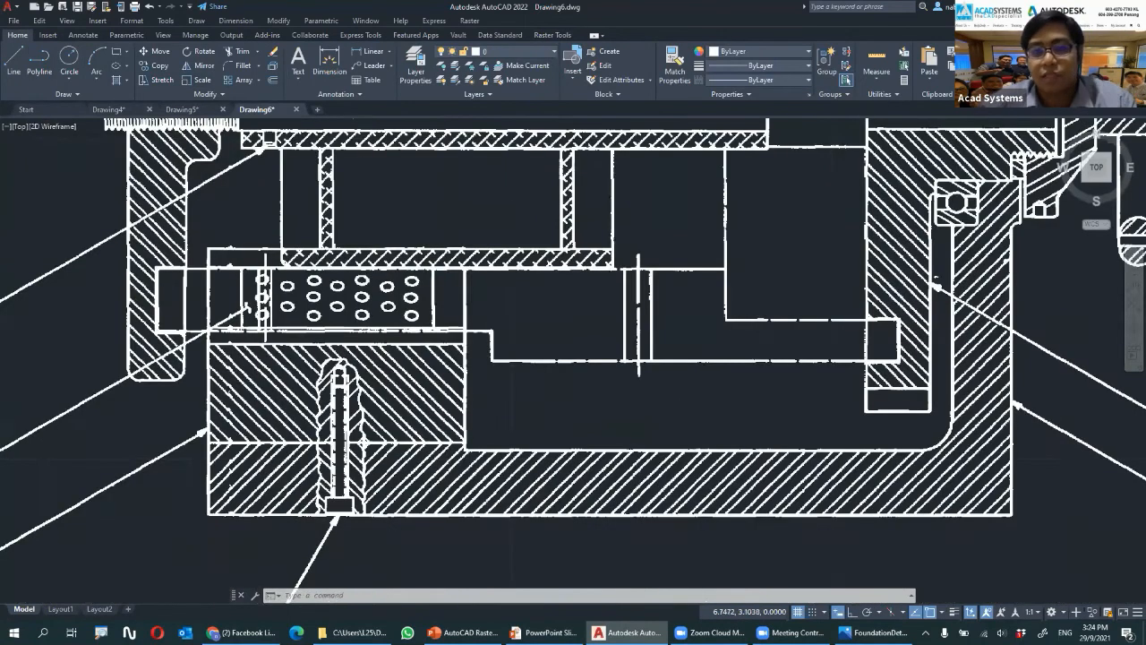
{"action": "scroll", "coordinate": [450, 402], "scroll_direction": "down", "scroll_amount": 4}
{"action": "scroll", "coordinate": [451, 402], "scroll_direction": "up", "scroll_amount": 4}
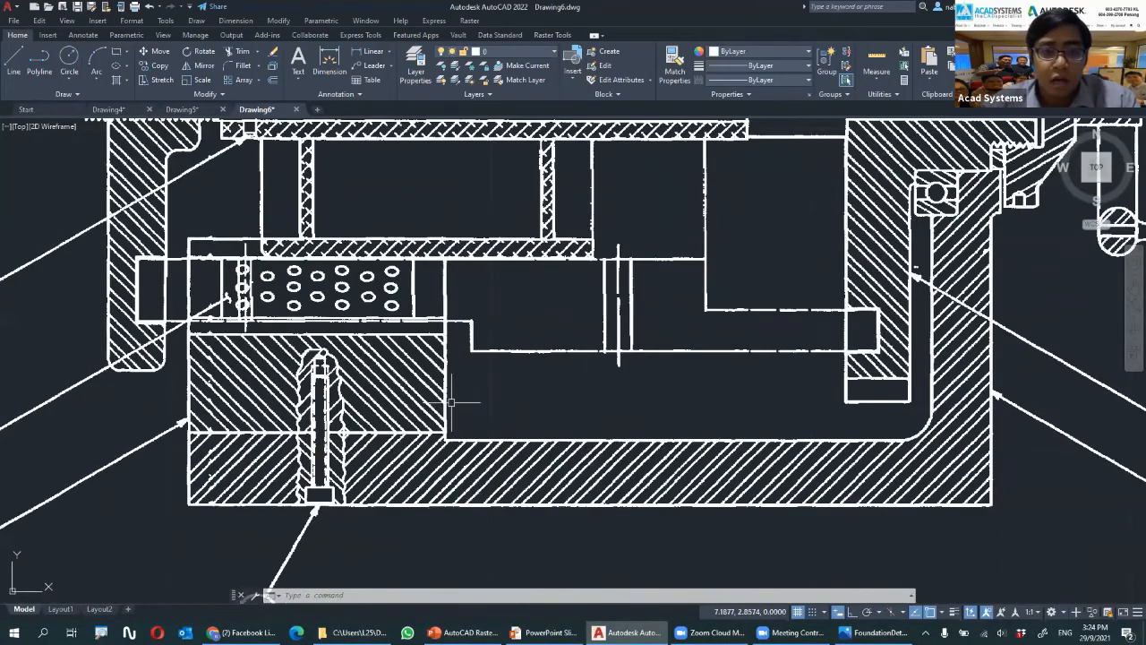
{"action": "scroll", "coordinate": [451, 402], "scroll_direction": "up", "scroll_amount": 2}
{"action": "left_click", "coordinate": [552, 35]}
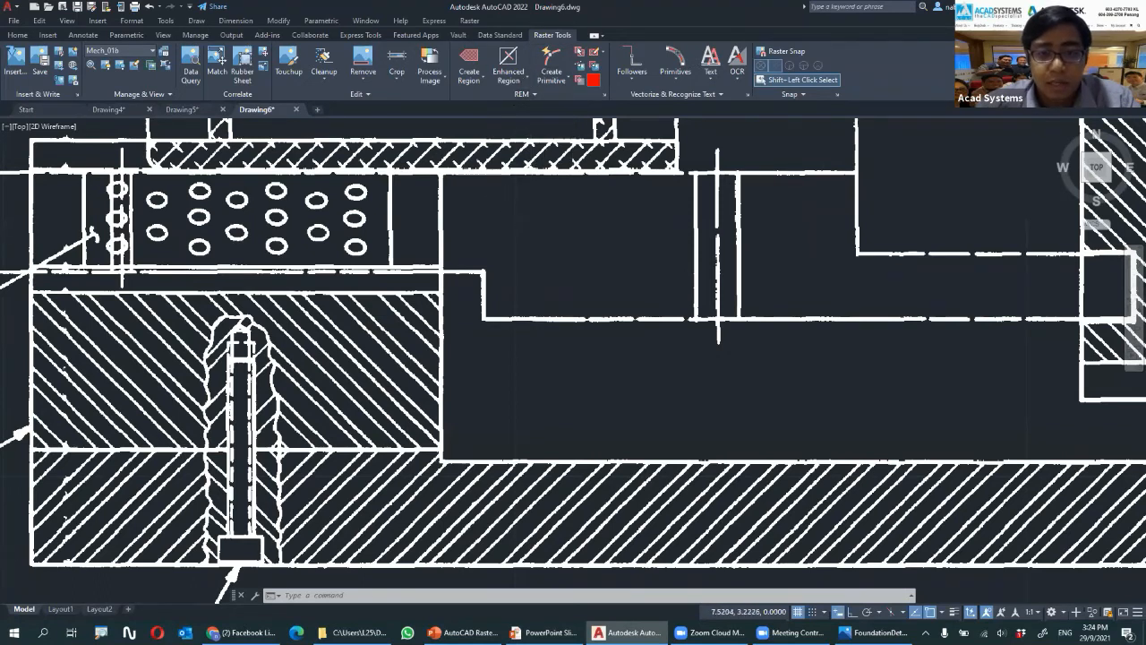
{"action": "scroll", "coordinate": [530, 166], "scroll_direction": "down", "scroll_amount": 3}
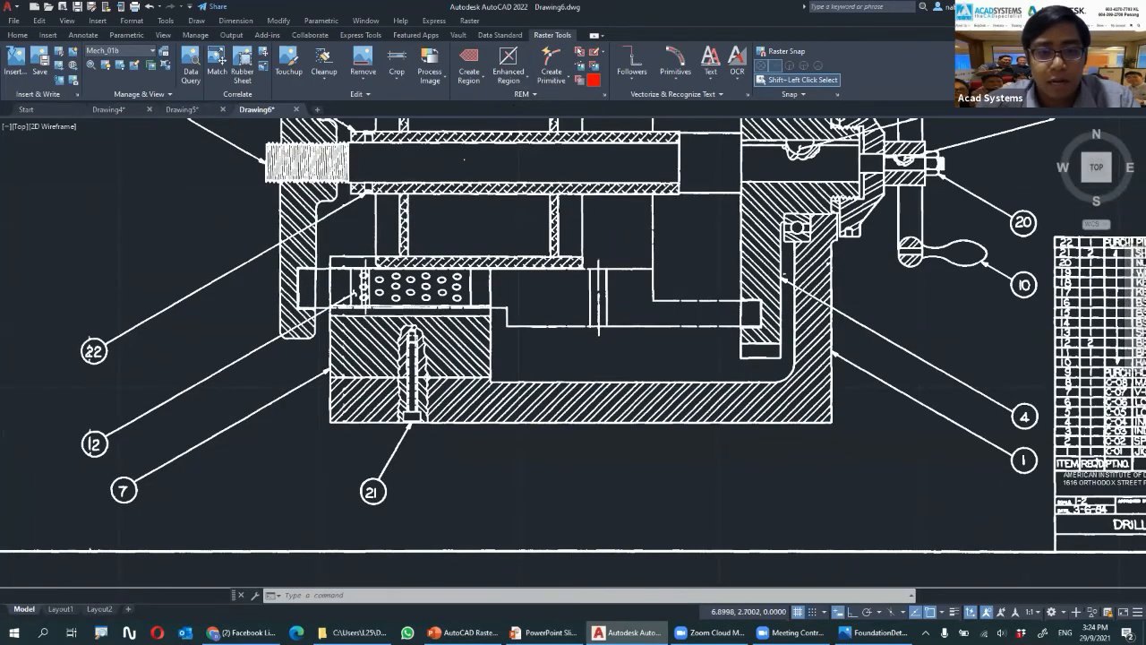
{"action": "scroll", "coordinate": [472, 372], "scroll_direction": "up", "scroll_amount": 2}
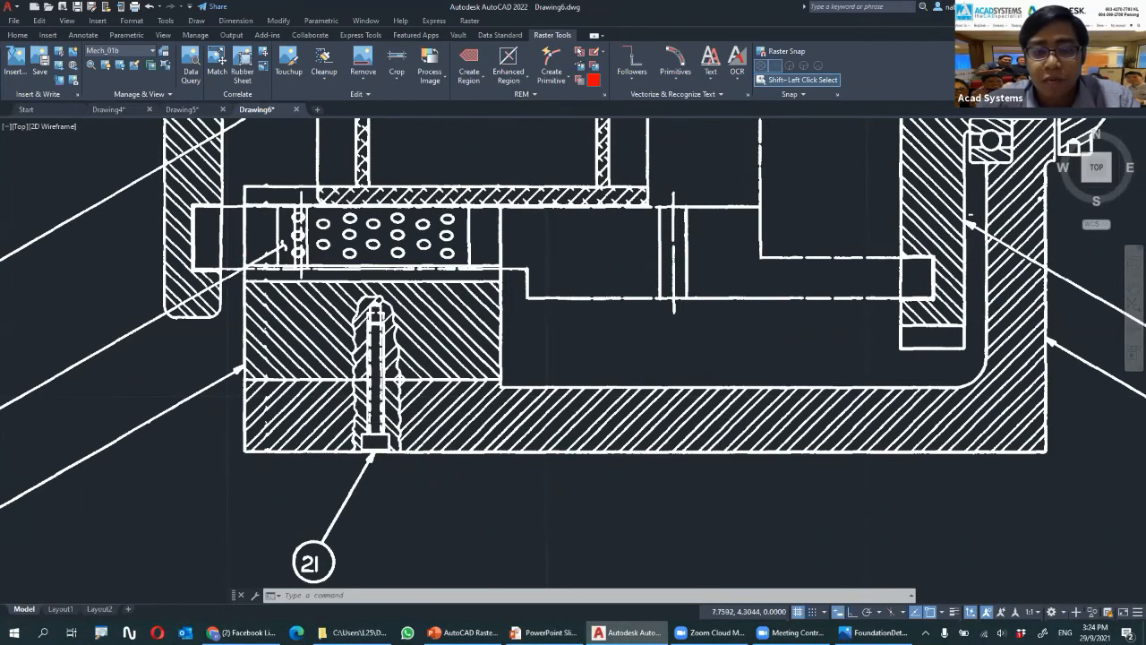
{"action": "scroll", "coordinate": [612, 130], "scroll_direction": "down", "scroll_amount": 2}
{"action": "scroll", "coordinate": [514, 274], "scroll_direction": "down", "scroll_amount": 2}
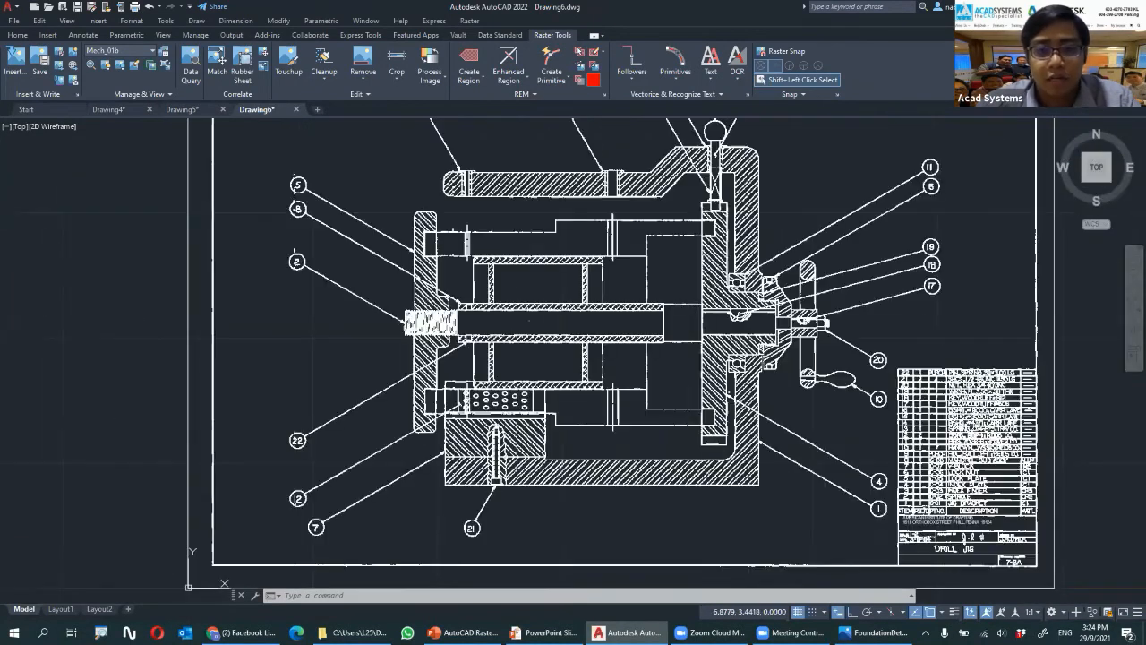
{"action": "middle_click_drag", "start_coordinate": [532, 415], "coordinate": [472, 555]}
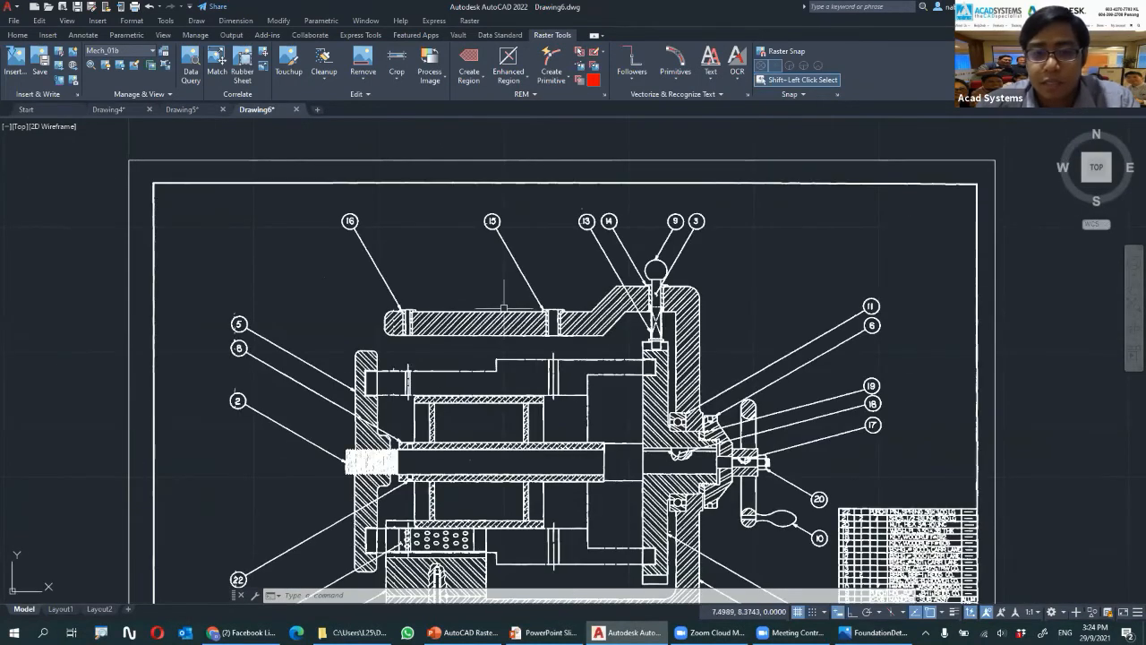
Create a line primitive from the vertical raster line beside the centreline, below the arm's second bushing, by picking it once
{"action": "scroll", "coordinate": [511, 332], "scroll_direction": "up", "scroll_amount": 3}
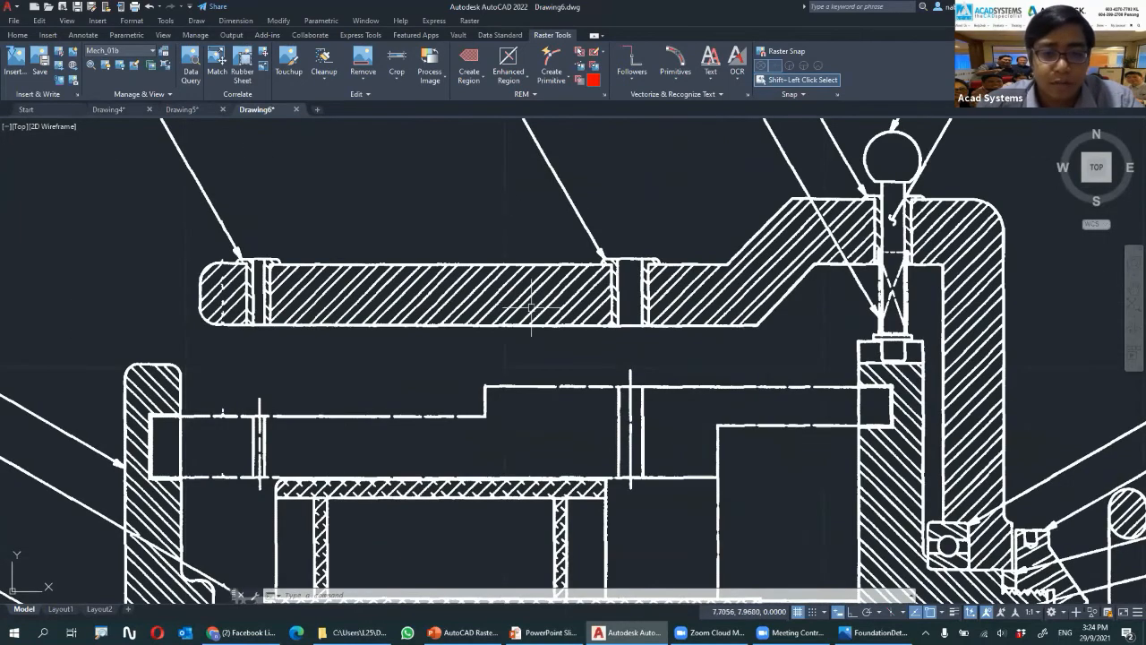
{"action": "scroll", "coordinate": [331, 421], "scroll_direction": "up", "scroll_amount": 2}
{"action": "middle_click_drag", "start_coordinate": [623, 419], "coordinate": [407, 393]}
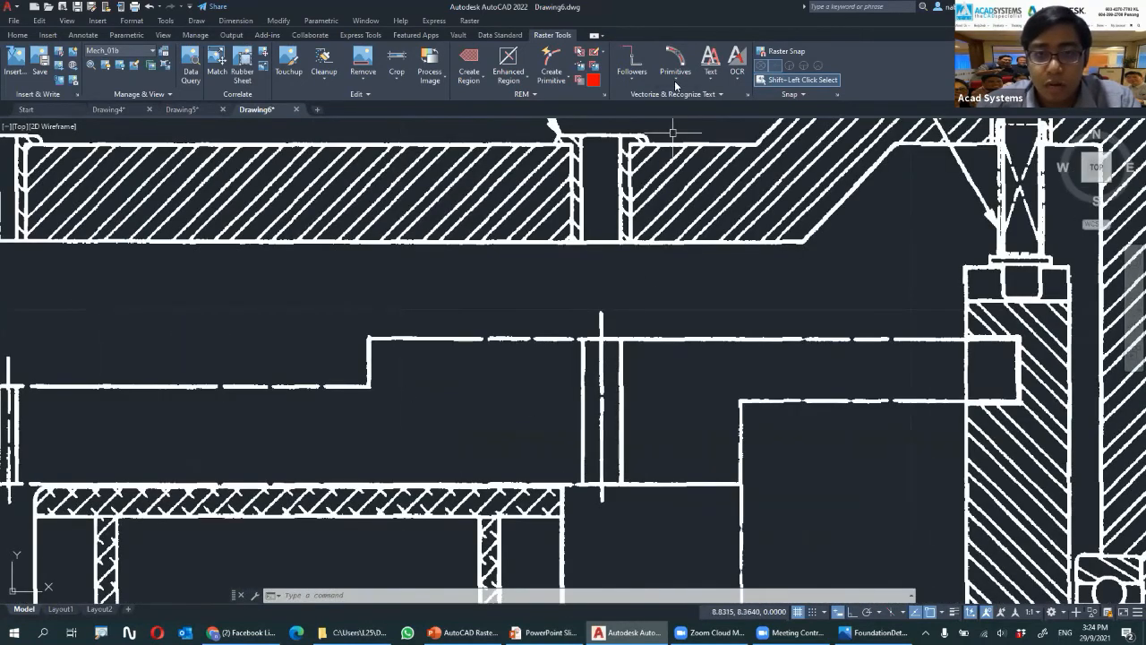
{"action": "left_click", "coordinate": [551, 76]}
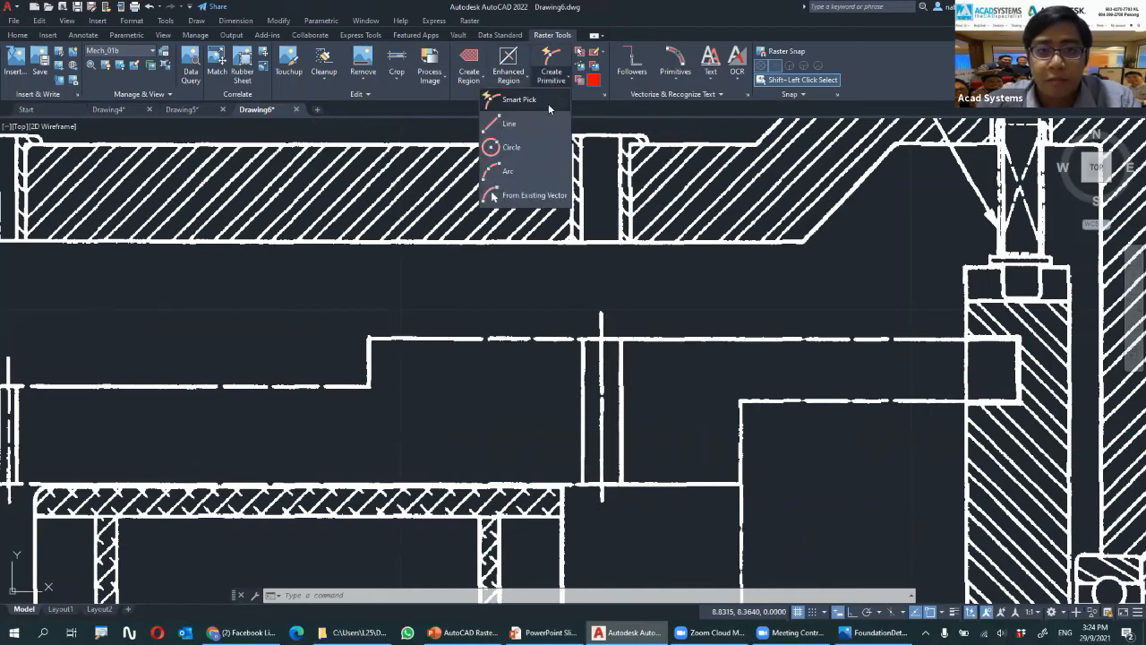
{"action": "left_click", "coordinate": [506, 123]}
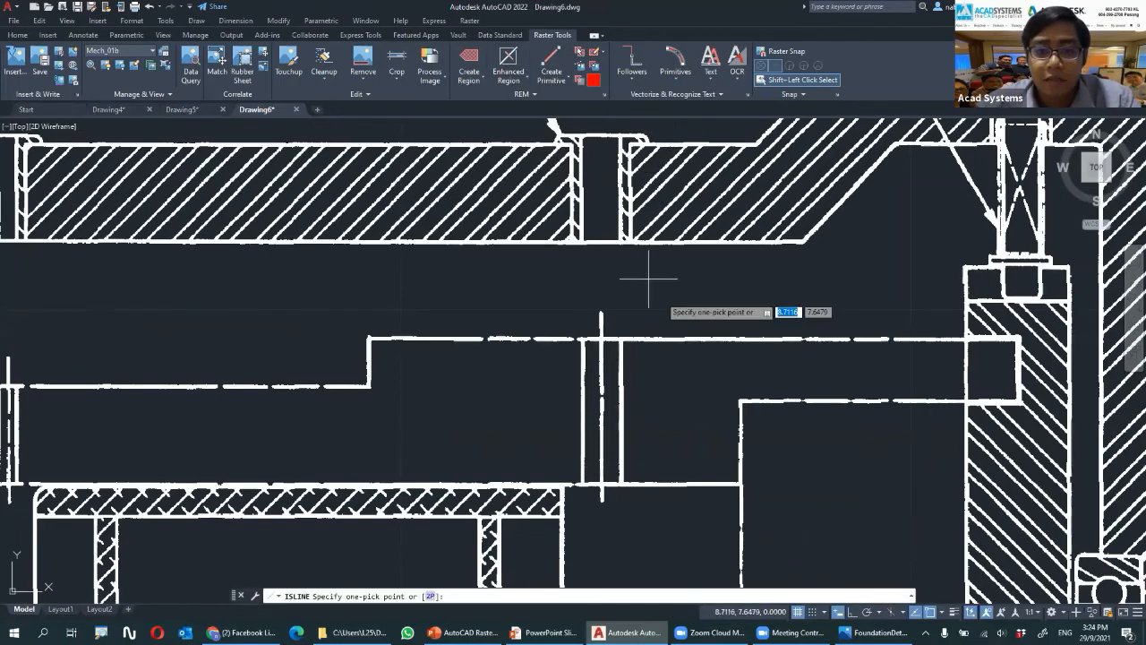
{"action": "left_click", "coordinate": [622, 361]}
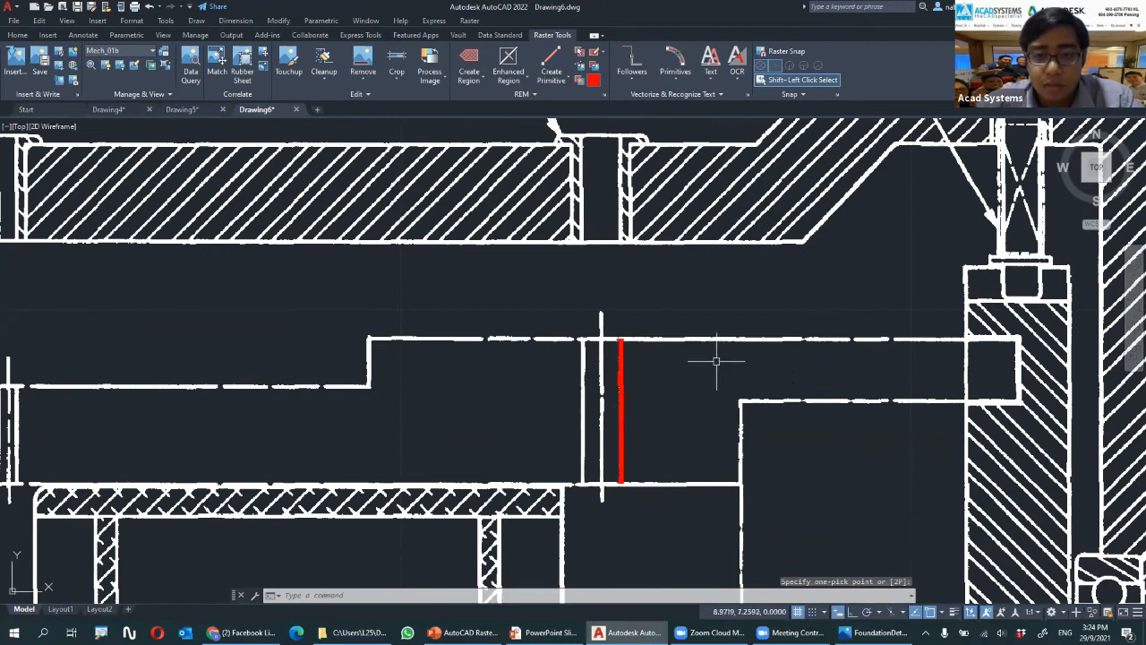
Move the new line primitive horizontally a short distance away from the centreline by its midpoint grip
{"action": "left_click", "coordinate": [622, 379]}
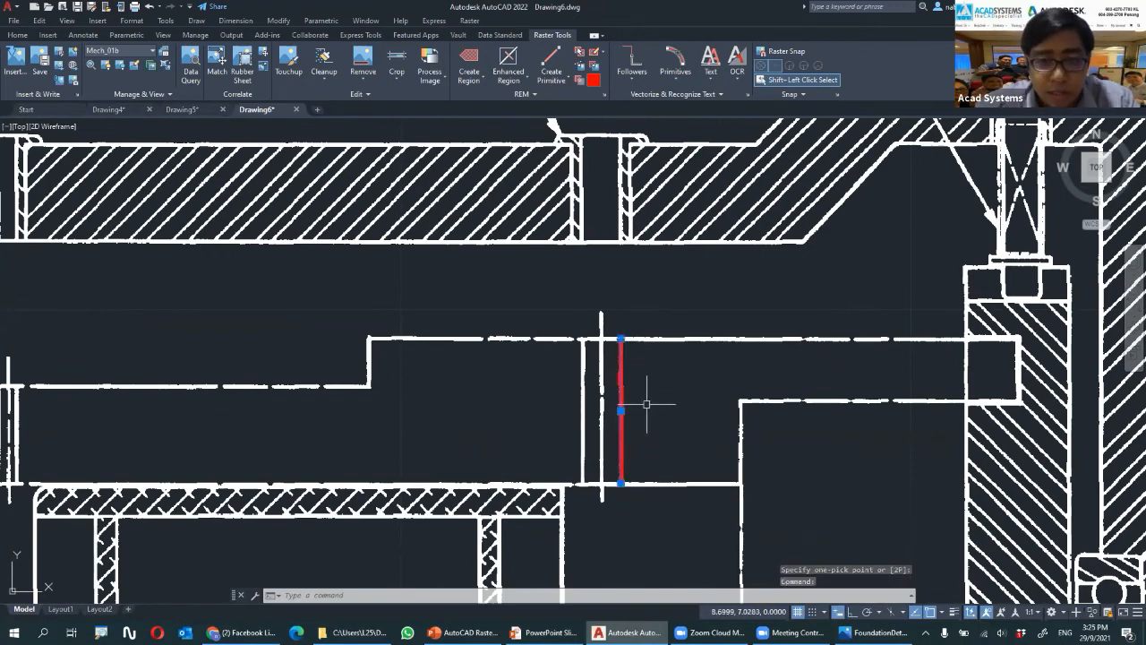
{"action": "left_click", "coordinate": [620, 340]}
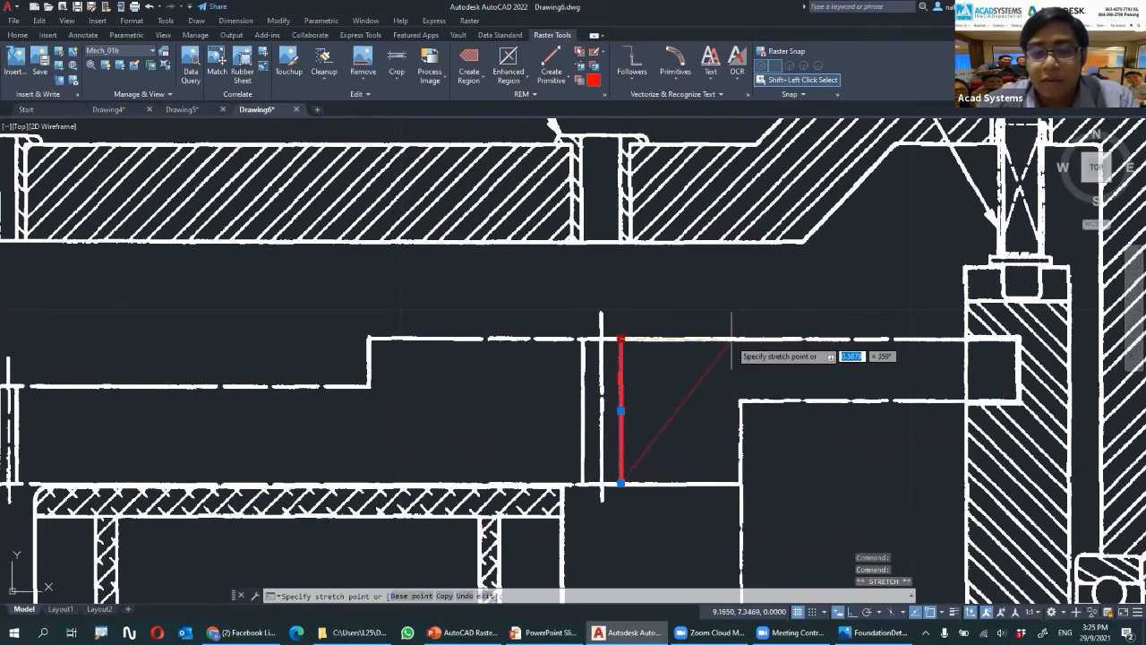
{"action": "key", "text": "Escape"}
{"action": "left_click", "coordinate": [620, 411]}
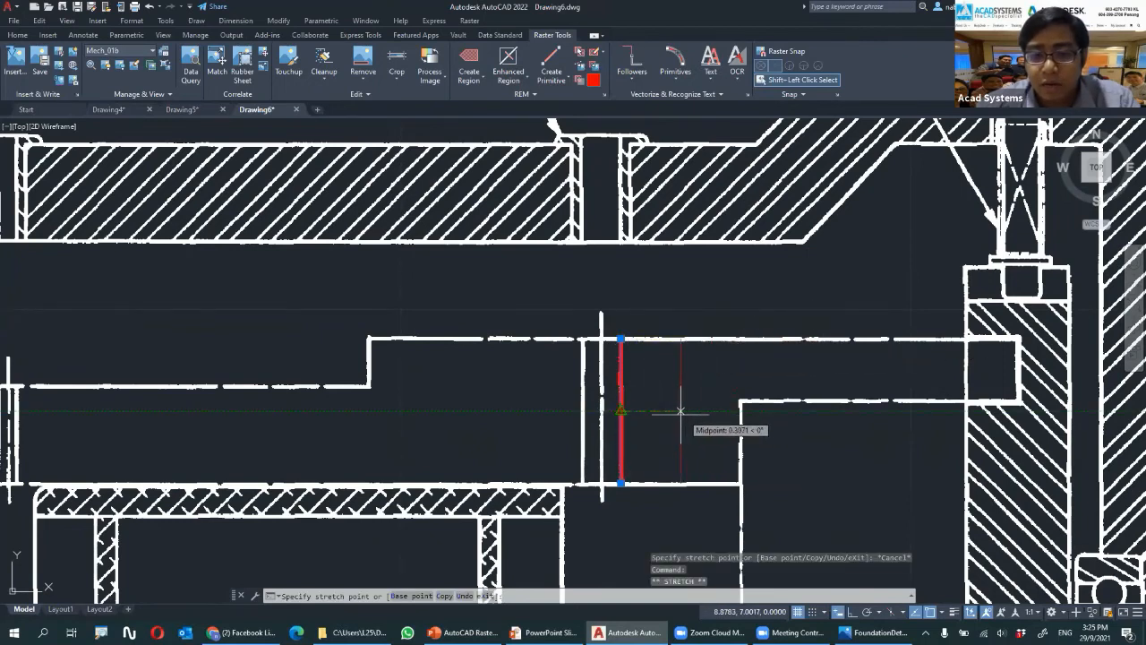
{"action": "left_click", "coordinate": [670, 411]}
{"action": "key", "text": "Escape"}
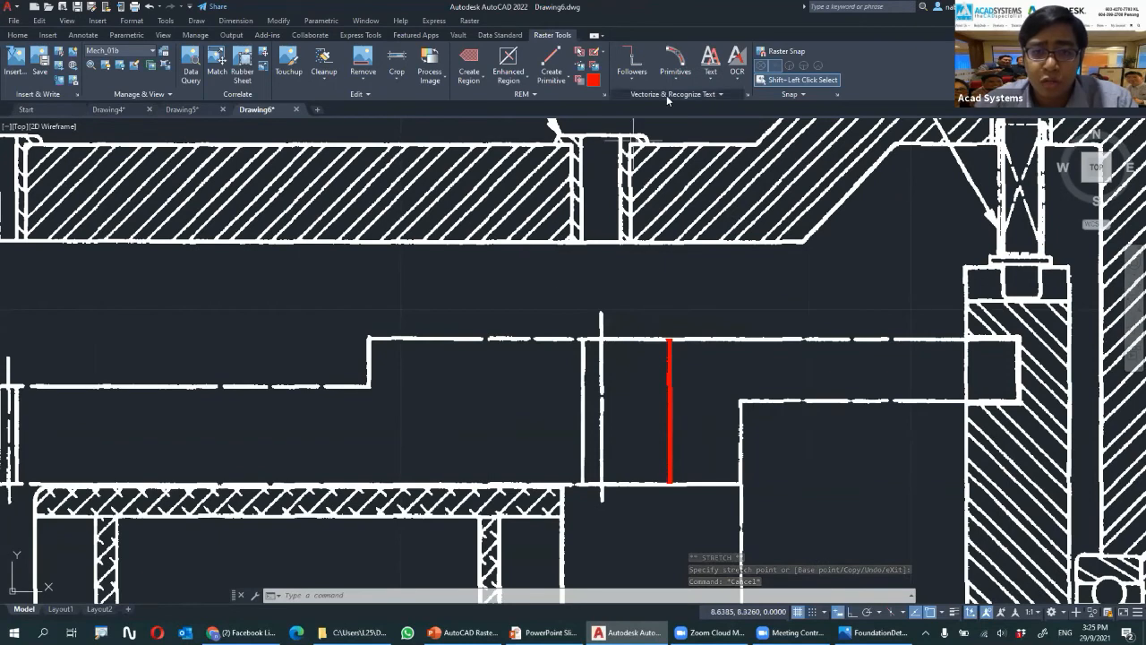
Define a circular raster region over the hatched upper arm, centred between the two bushings
{"action": "scroll", "coordinate": [404, 253], "scroll_direction": "down", "scroll_amount": 2}
{"action": "middle_click_drag", "start_coordinate": [448, 258], "coordinate": [586, 248]}
{"action": "left_click", "coordinate": [468, 83]}
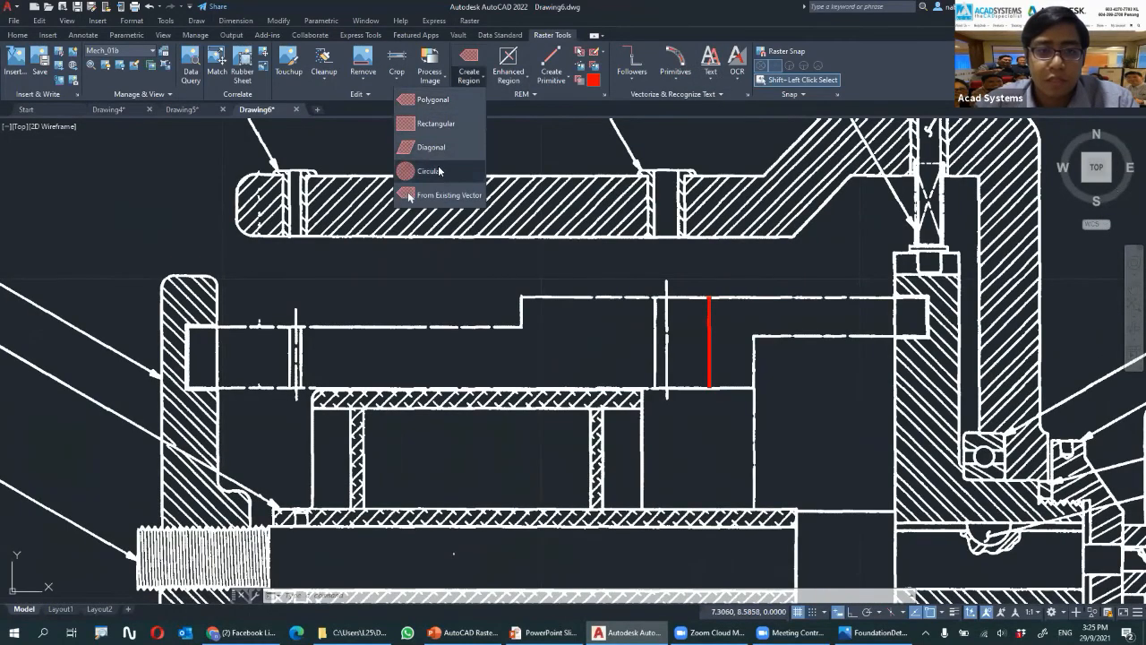
{"action": "left_click", "coordinate": [437, 171]}
{"action": "left_click", "coordinate": [443, 206]}
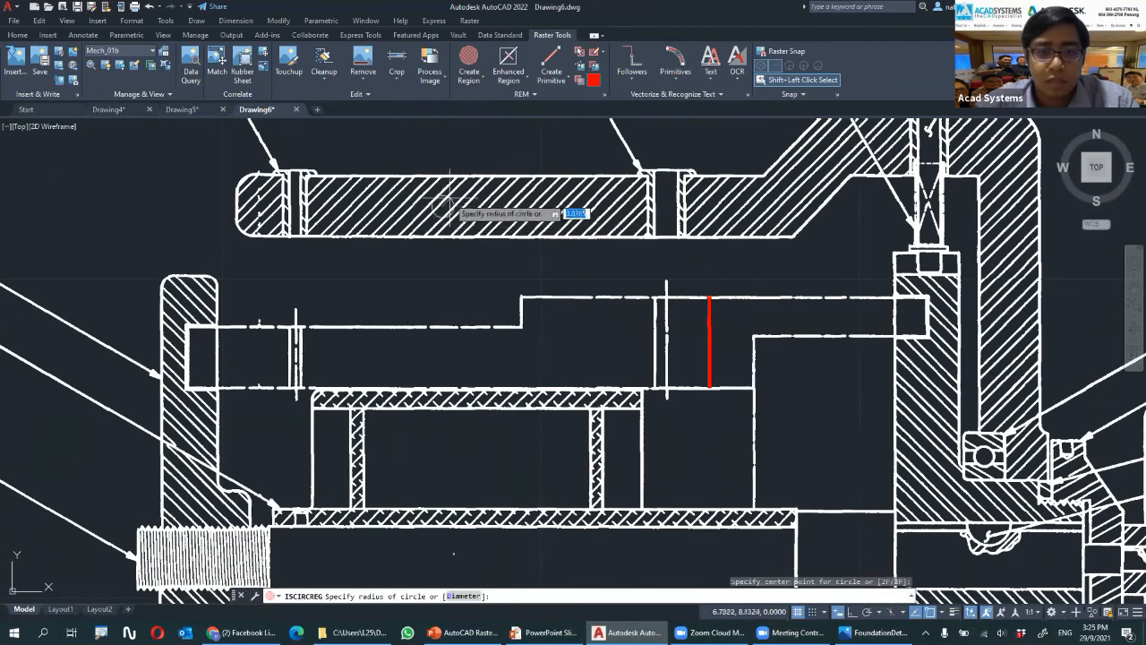
{"action": "left_click", "coordinate": [478, 164]}
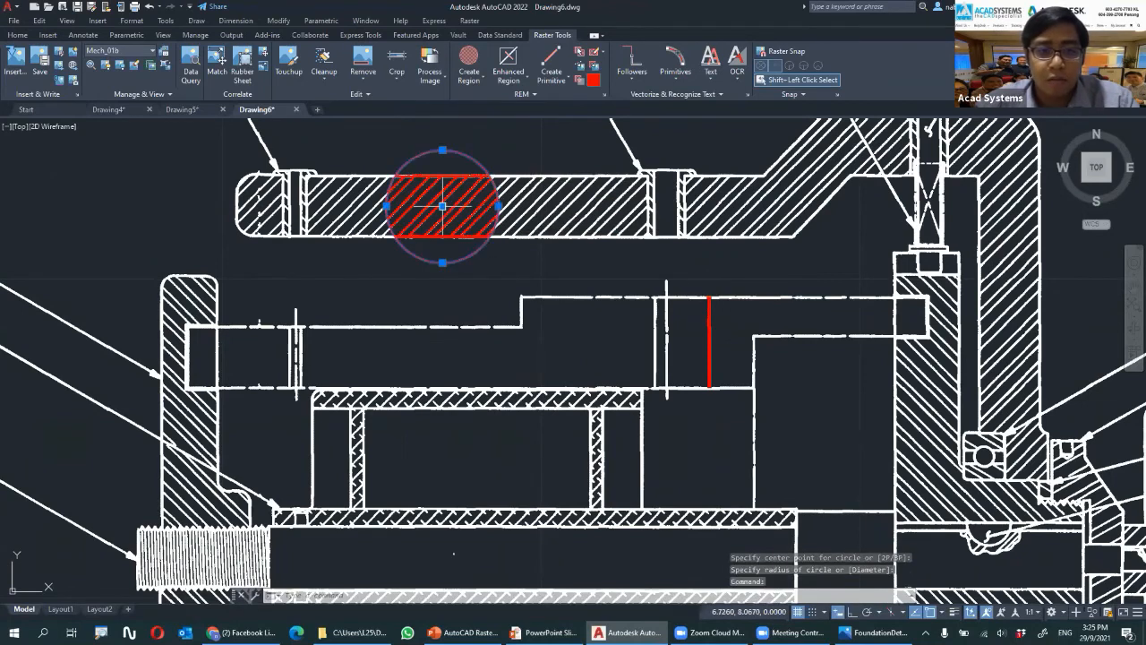
Move the circular hatch region by its centre grip into the empty area above balloon 5
{"action": "left_click", "coordinate": [443, 206]}
{"action": "scroll", "coordinate": [340, 242], "scroll_direction": "down", "scroll_amount": 3}
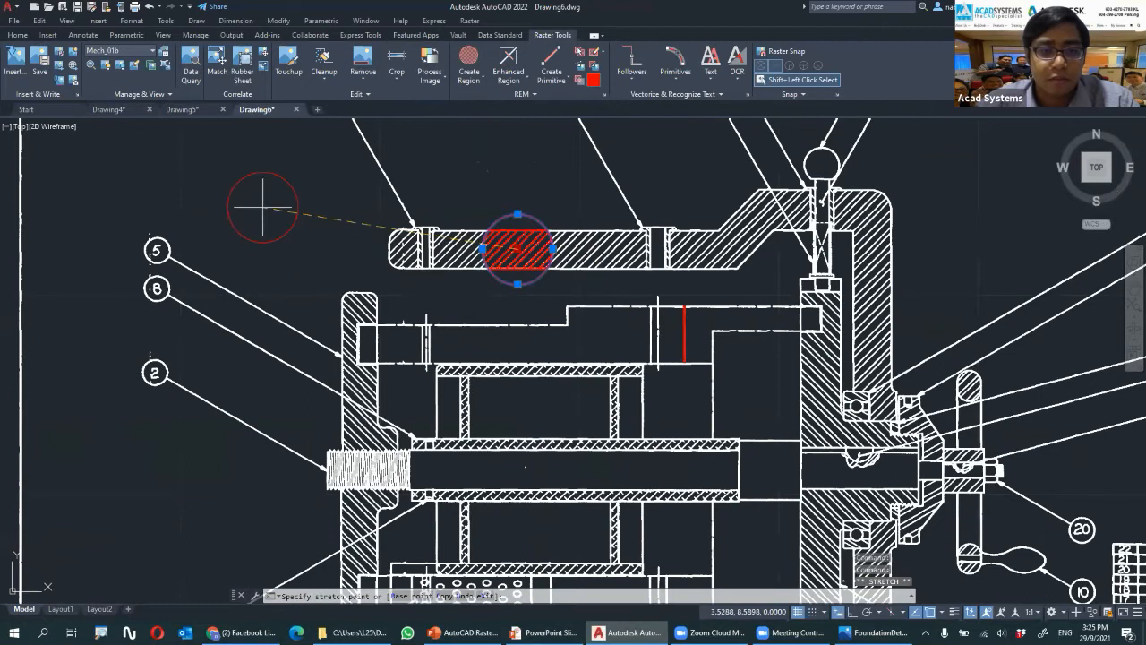
{"action": "left_click", "coordinate": [263, 207]}
{"action": "key", "text": "Escape"}
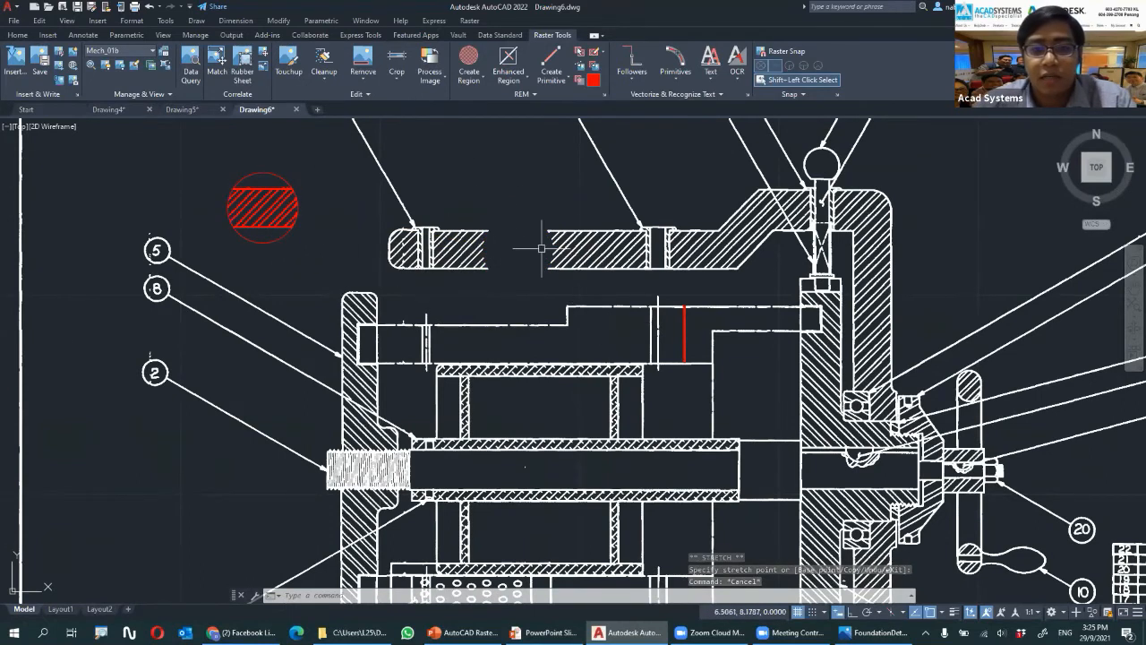
Copy the circular hatch region to the empty space just above the arm, between the two leader lines
{"action": "left_click", "coordinate": [19, 36]}
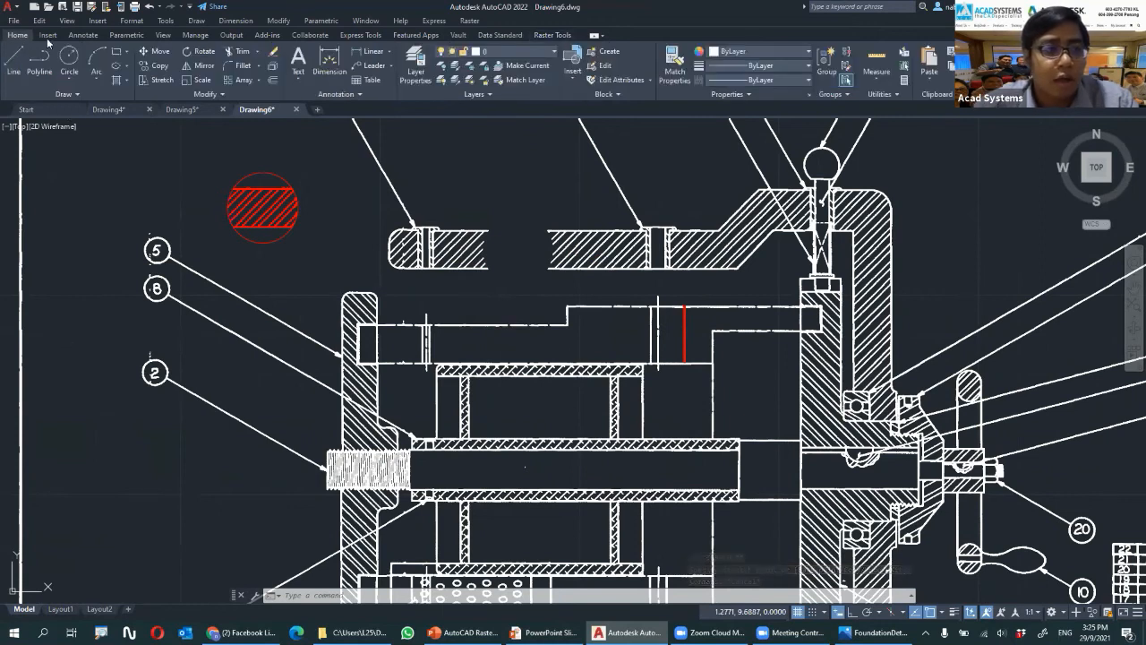
{"action": "left_click", "coordinate": [156, 65]}
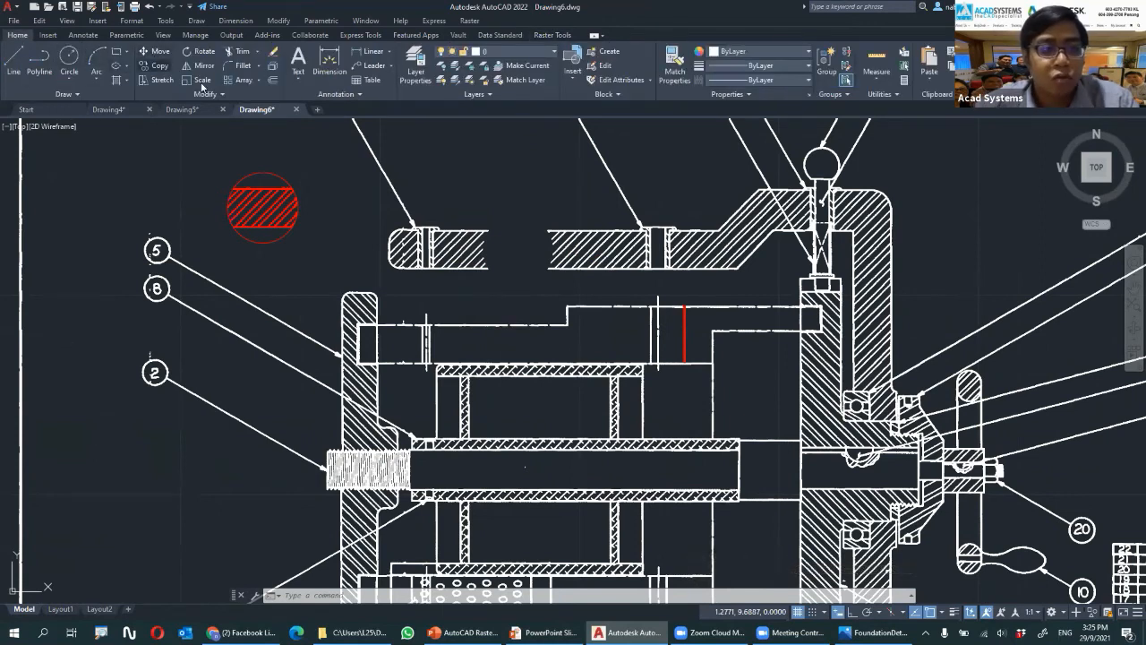
{"action": "left_click", "coordinate": [288, 186]}
{"action": "key", "text": "Return"}
{"action": "left_click", "coordinate": [330, 184]}
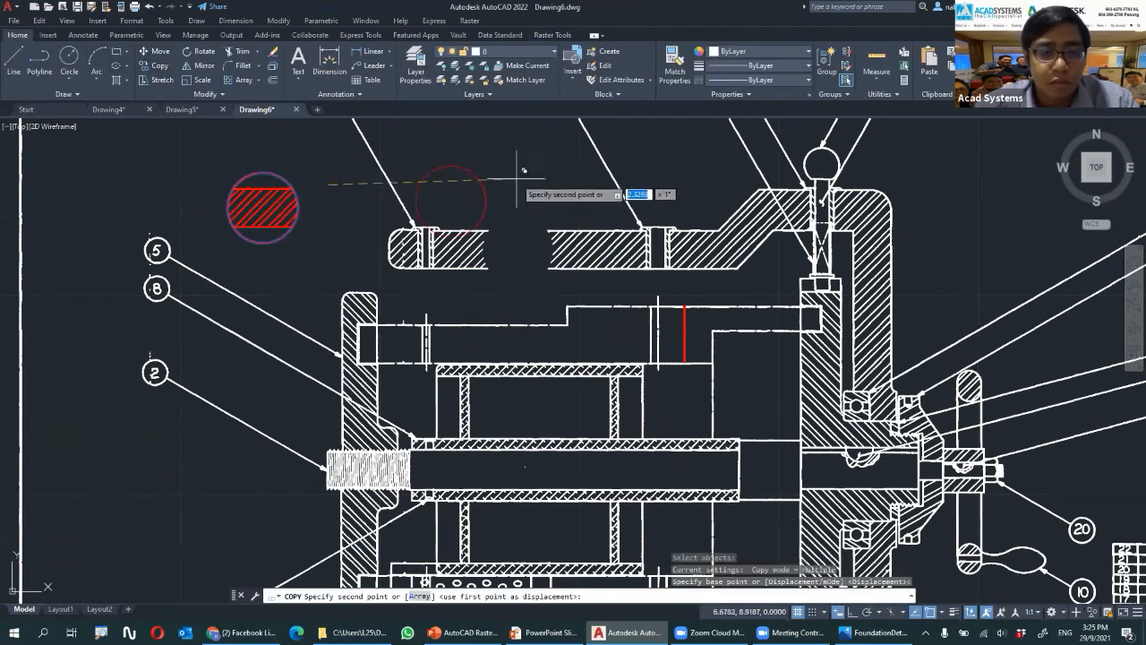
{"action": "left_click", "coordinate": [523, 148]}
{"action": "key", "text": "Escape"}
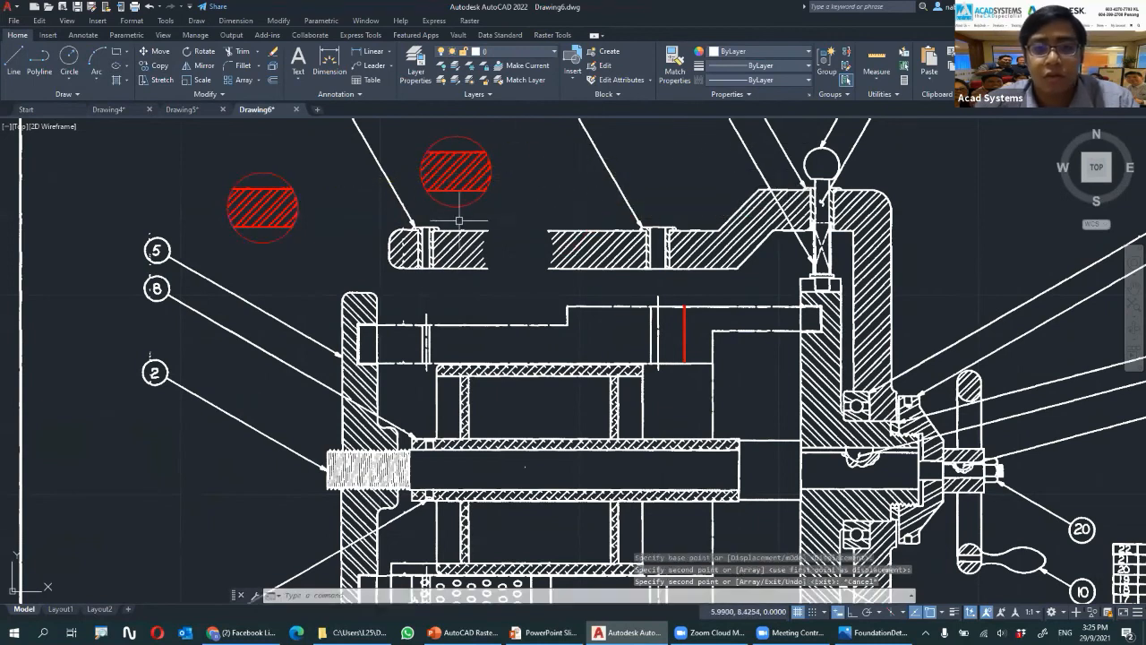
Merge both circular hatch regions and the moved line primitive back into the raster image
{"action": "left_click", "coordinate": [458, 162]}
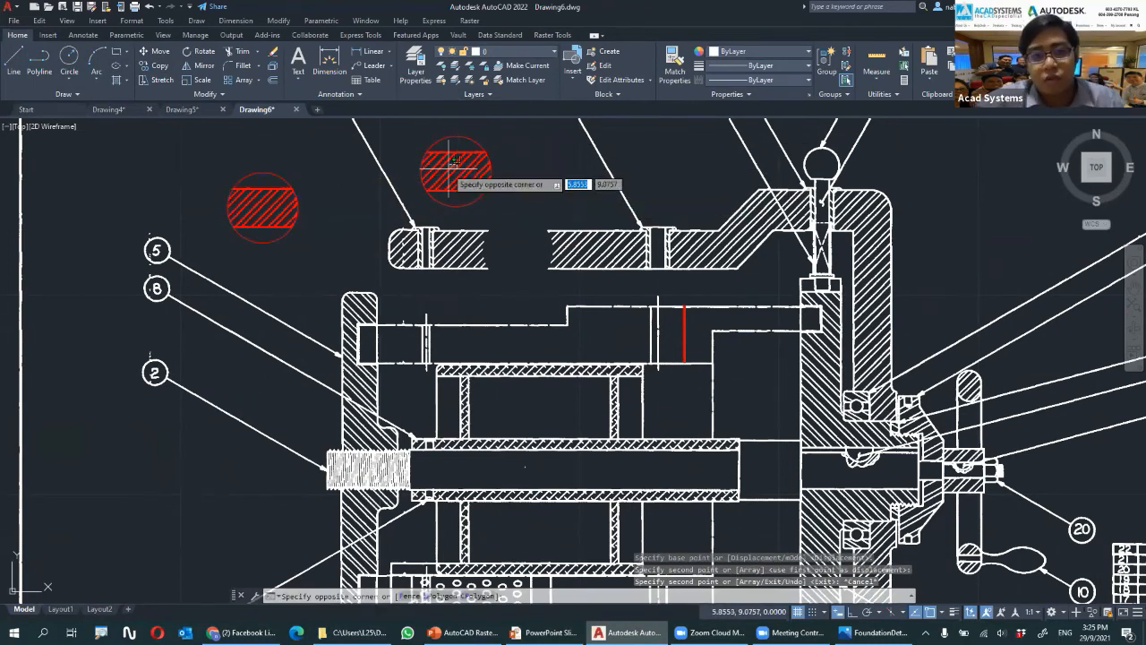
{"action": "left_click", "coordinate": [404, 172]}
{"action": "left_click", "coordinate": [247, 197]}
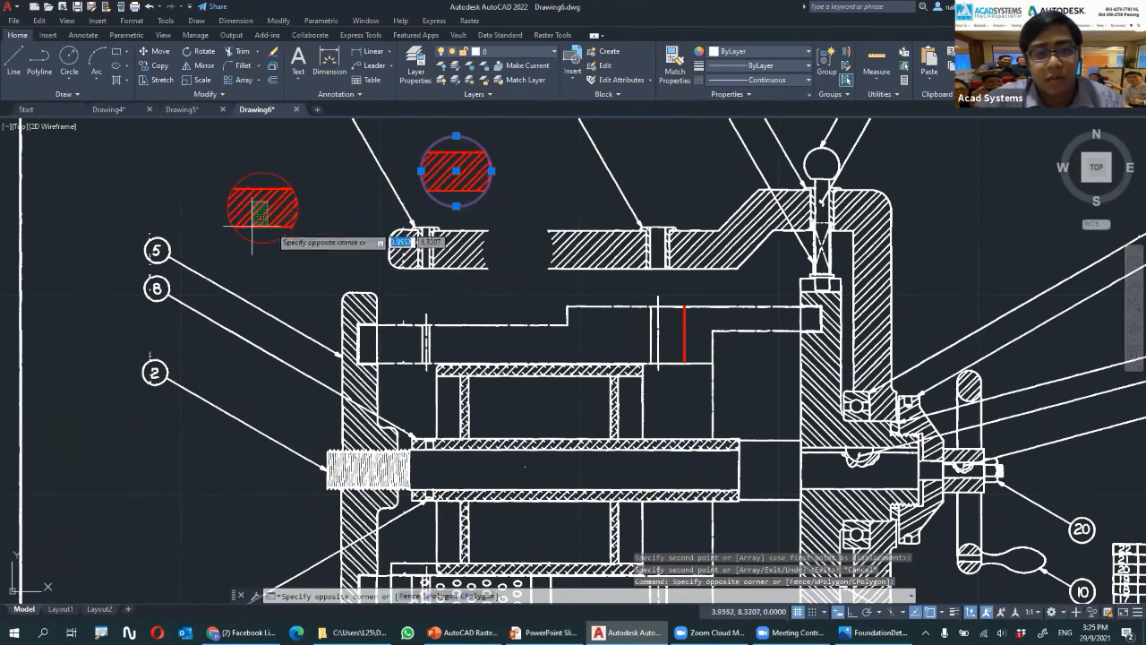
{"action": "left_click", "coordinate": [237, 211]}
{"action": "left_click", "coordinate": [685, 334]}
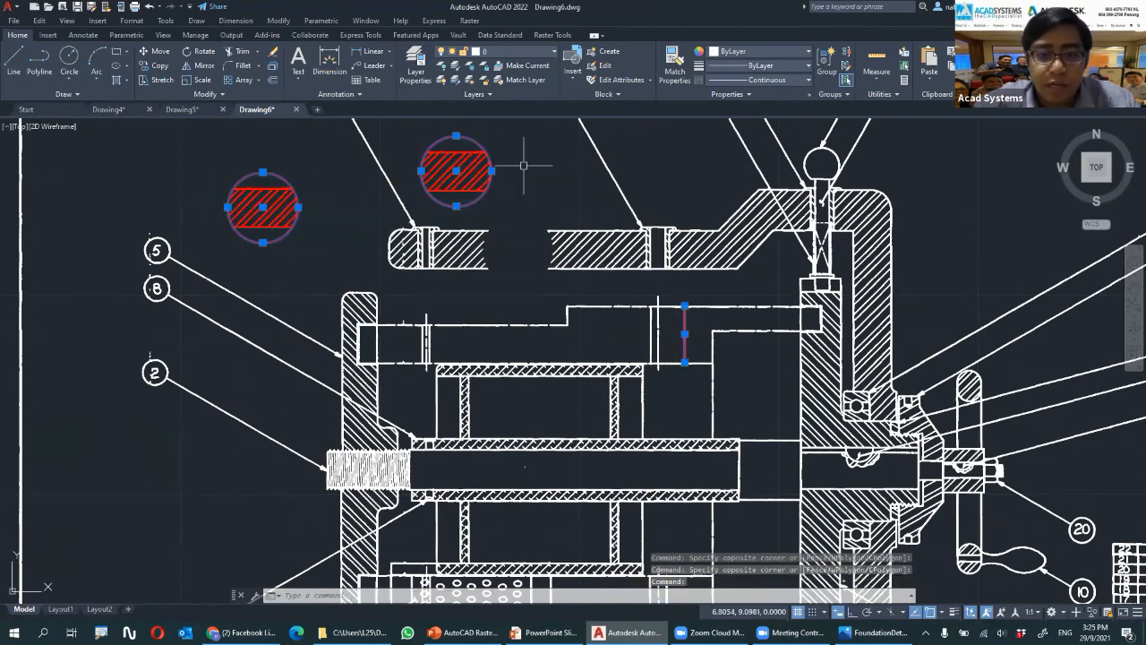
{"action": "left_click", "coordinate": [552, 35]}
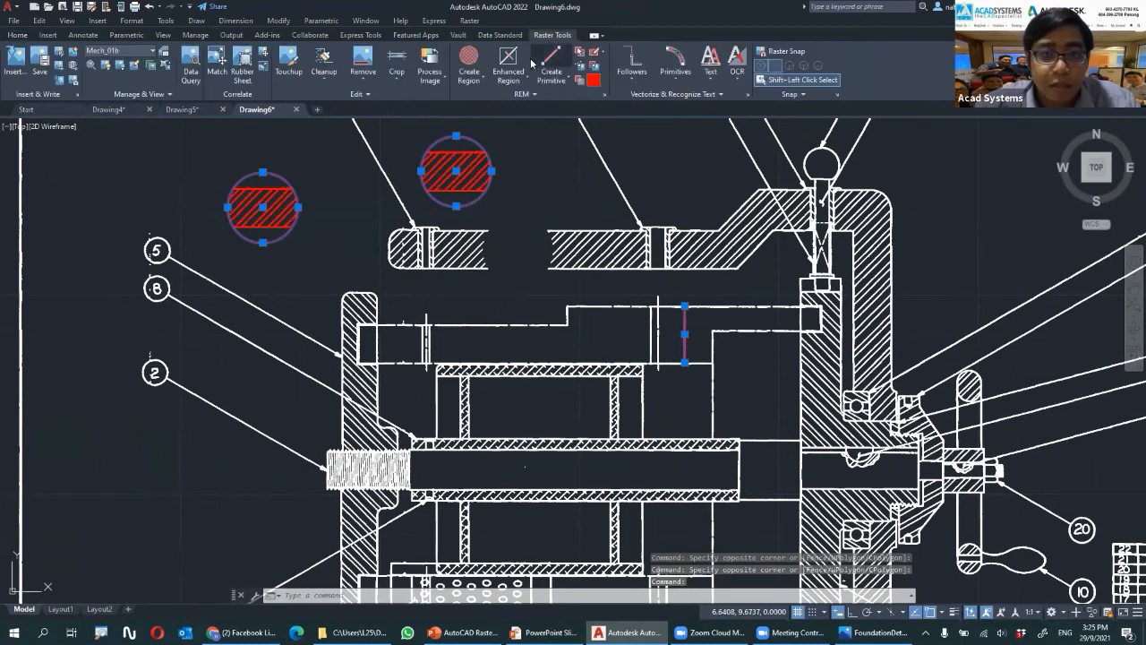
{"action": "left_click", "coordinate": [582, 70]}
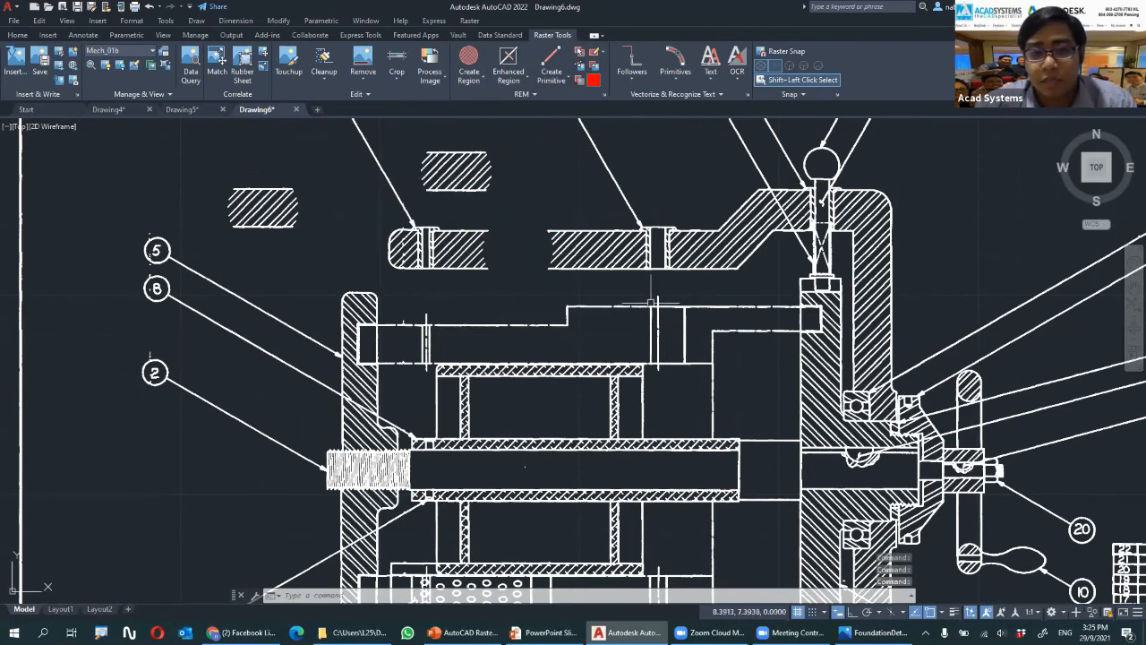
Examine the merged hatch patches, the gap cut in the arm and the rest of the drill jig drawing
{"action": "scroll", "coordinate": [684, 317], "scroll_direction": "down", "scroll_amount": 2}
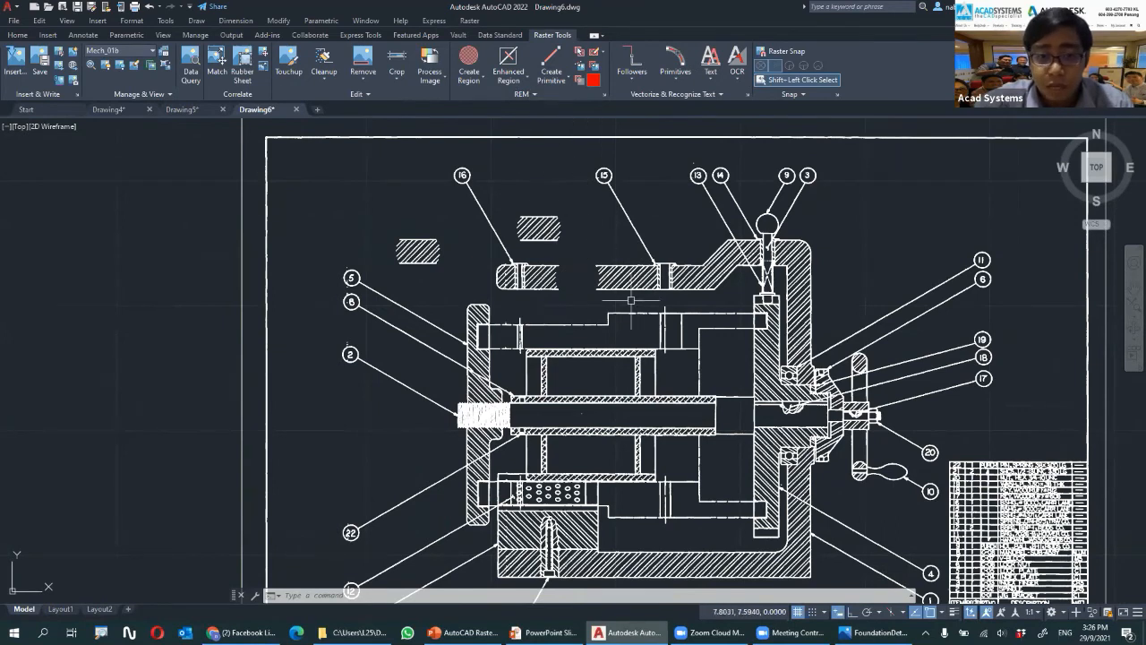
{"action": "scroll", "coordinate": [641, 300], "scroll_direction": "up", "scroll_amount": 2}
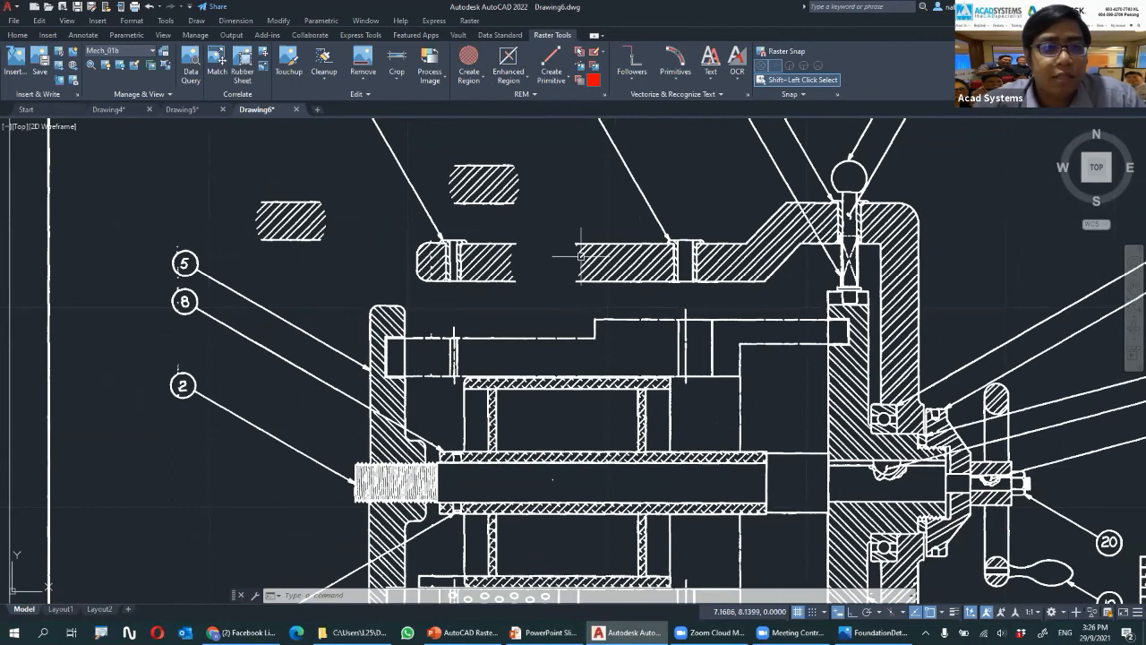
{"action": "scroll", "coordinate": [508, 260], "scroll_direction": "down", "scroll_amount": 2}
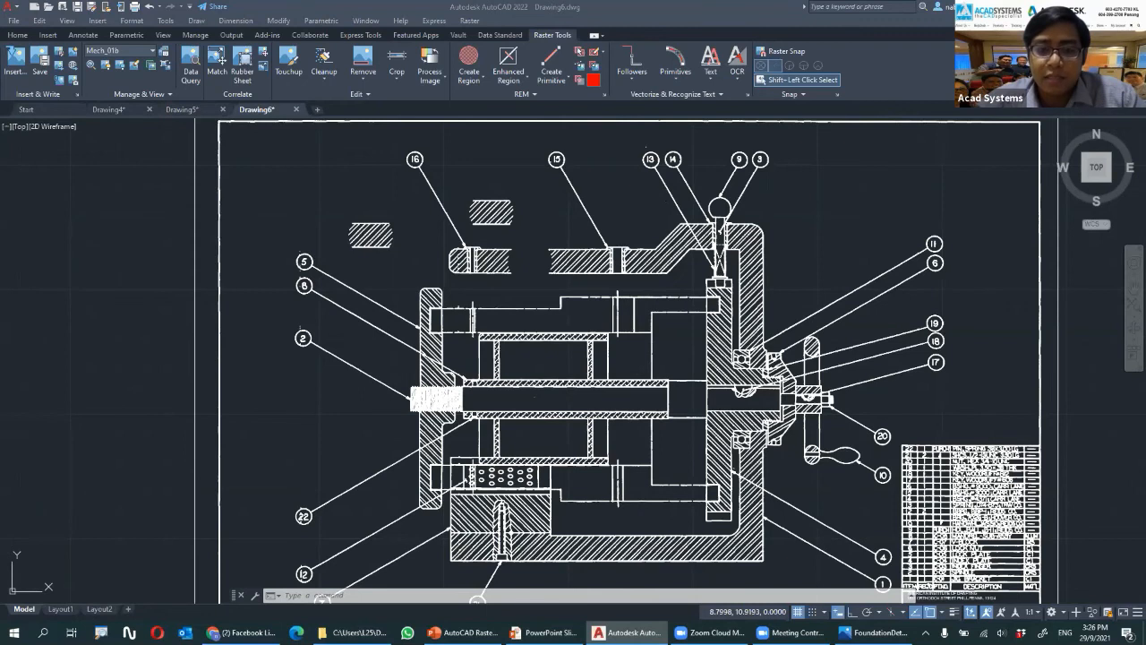
{"action": "scroll", "coordinate": [577, 259], "scroll_direction": "up", "scroll_amount": 2}
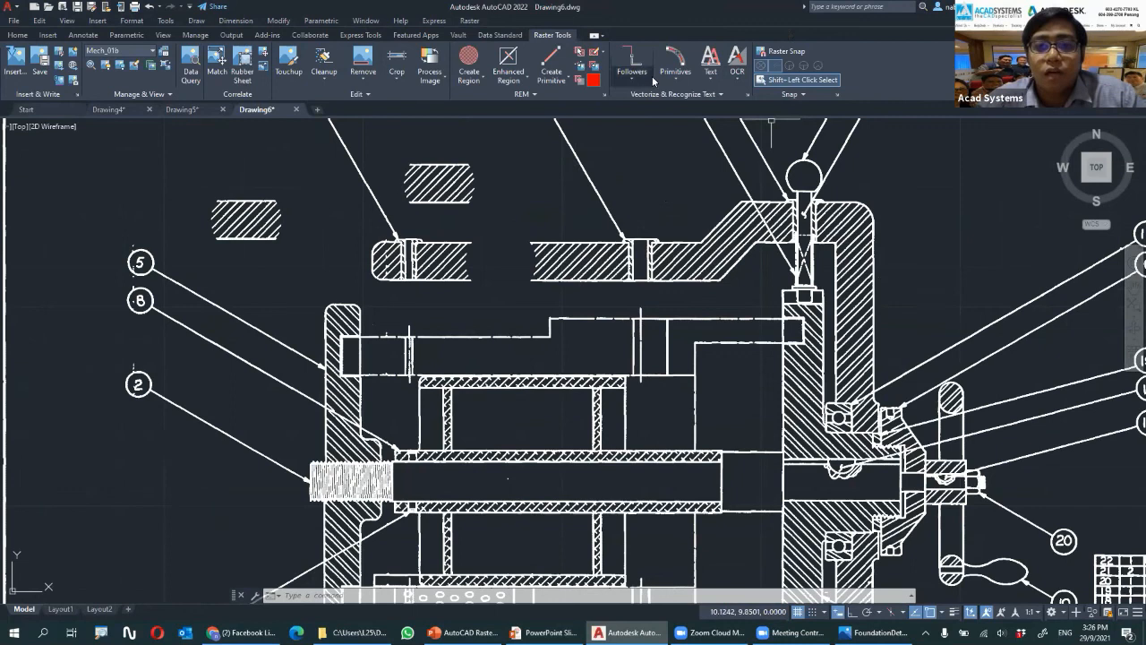
{"action": "left_click", "coordinate": [426, 174]}
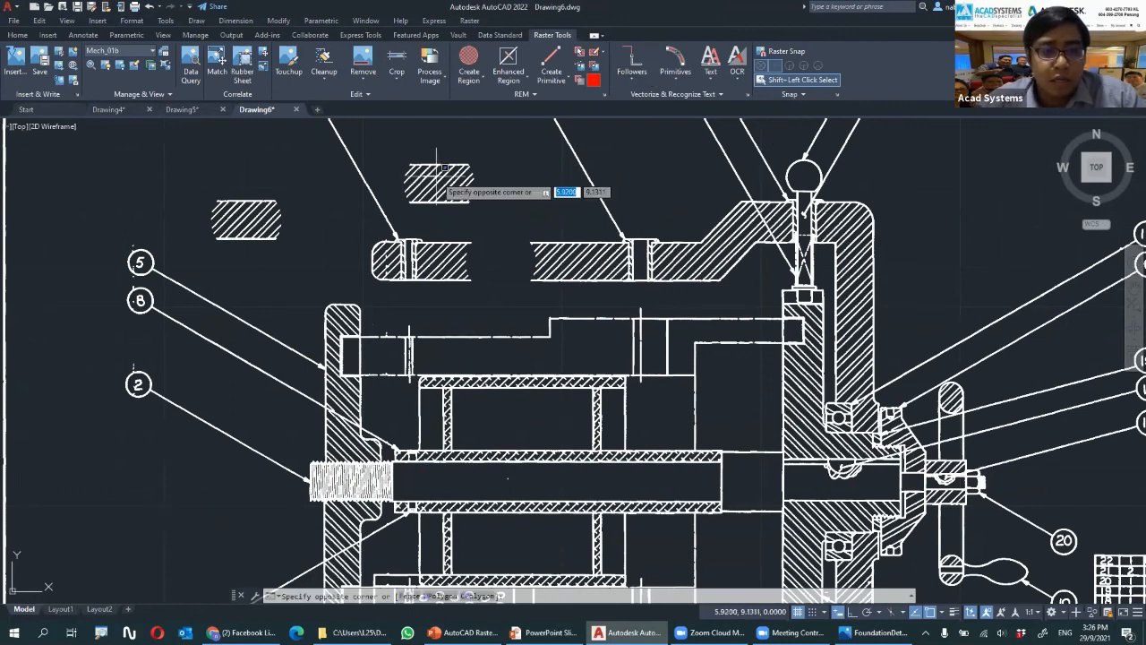
{"action": "left_click", "coordinate": [435, 175]}
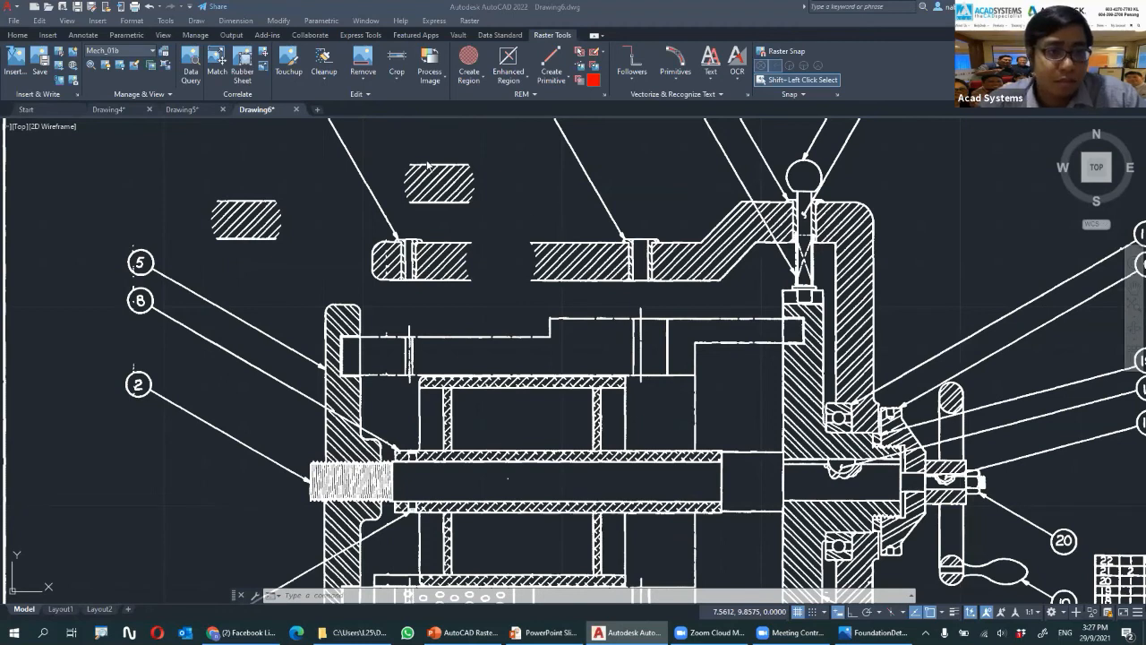
{"action": "scroll", "coordinate": [562, 225], "scroll_direction": "down", "scroll_amount": 4}
{"action": "scroll", "coordinate": [616, 319], "scroll_direction": "up", "scroll_amount": 2}
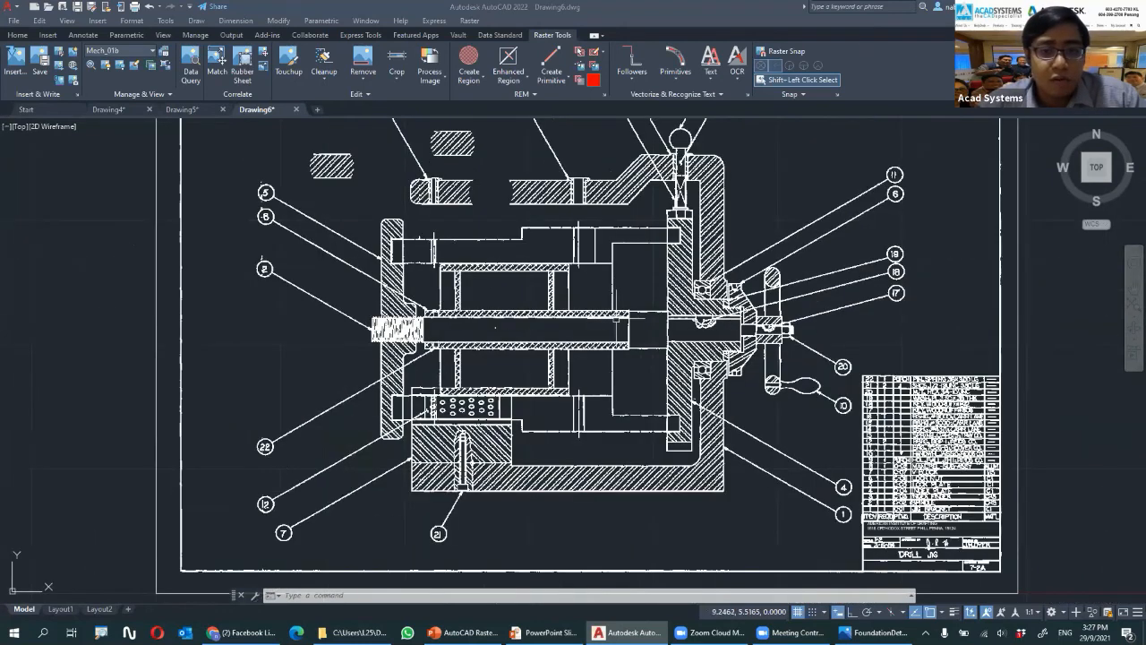
{"action": "mouse_move", "coordinate": [477, 234]}
{"action": "middle_mouse_down"}
{"action": "mouse_move", "coordinate": [434, 206]}
{"action": "mouse_move", "coordinate": [448, 235]}
{"action": "mouse_move", "coordinate": [531, 310]}
{"action": "middle_mouse_up"}
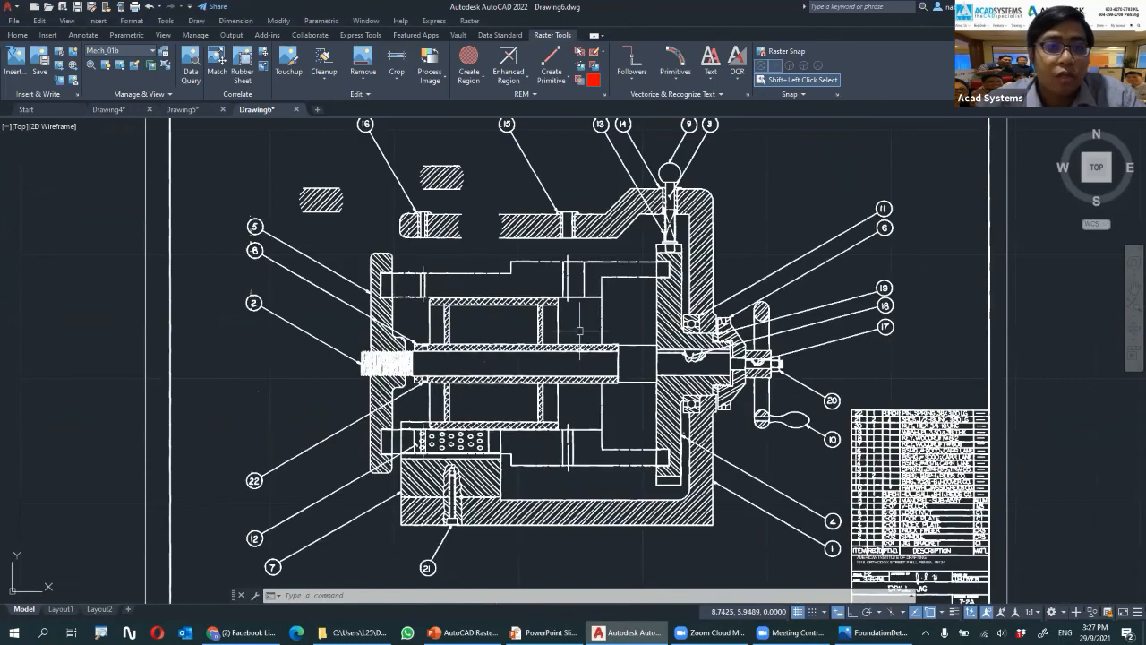
Convert the stepped raster outline below the arm's gap into a vector polyline with the Polyline Follower
{"action": "scroll", "coordinate": [531, 224], "scroll_direction": "up", "scroll_amount": 4}
{"action": "scroll", "coordinate": [486, 297], "scroll_direction": "up", "scroll_amount": 4}
{"action": "middle_click_drag", "start_coordinate": [487, 296], "coordinate": [631, 332]}
{"action": "scroll", "coordinate": [647, 315], "scroll_direction": "down", "scroll_amount": 2}
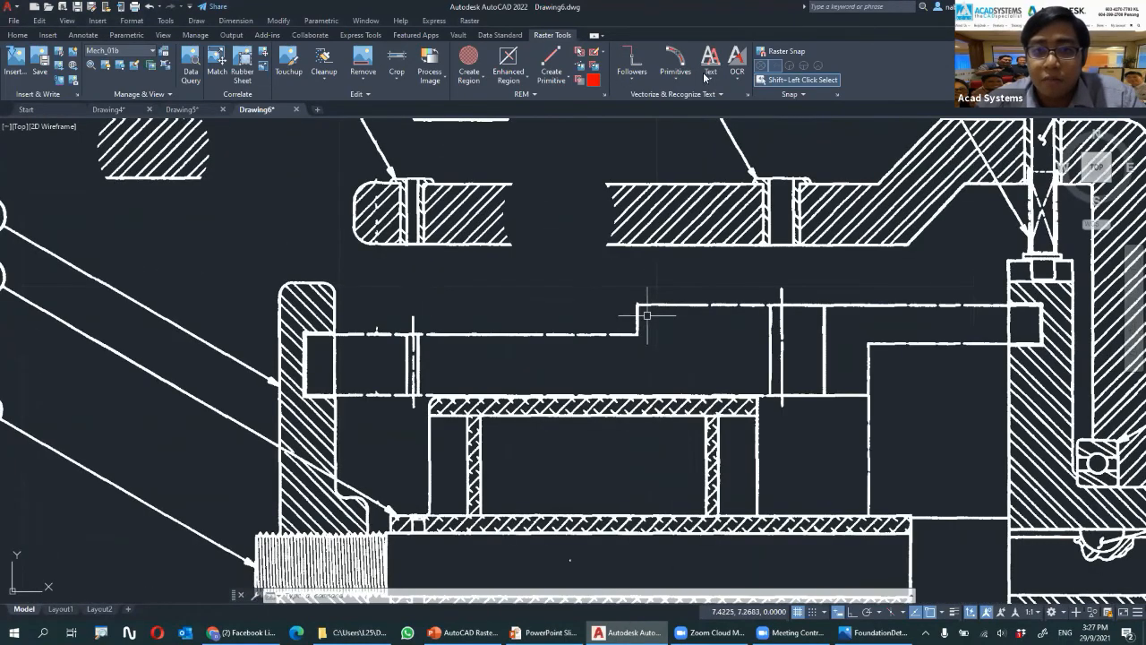
{"action": "left_click", "coordinate": [631, 62]}
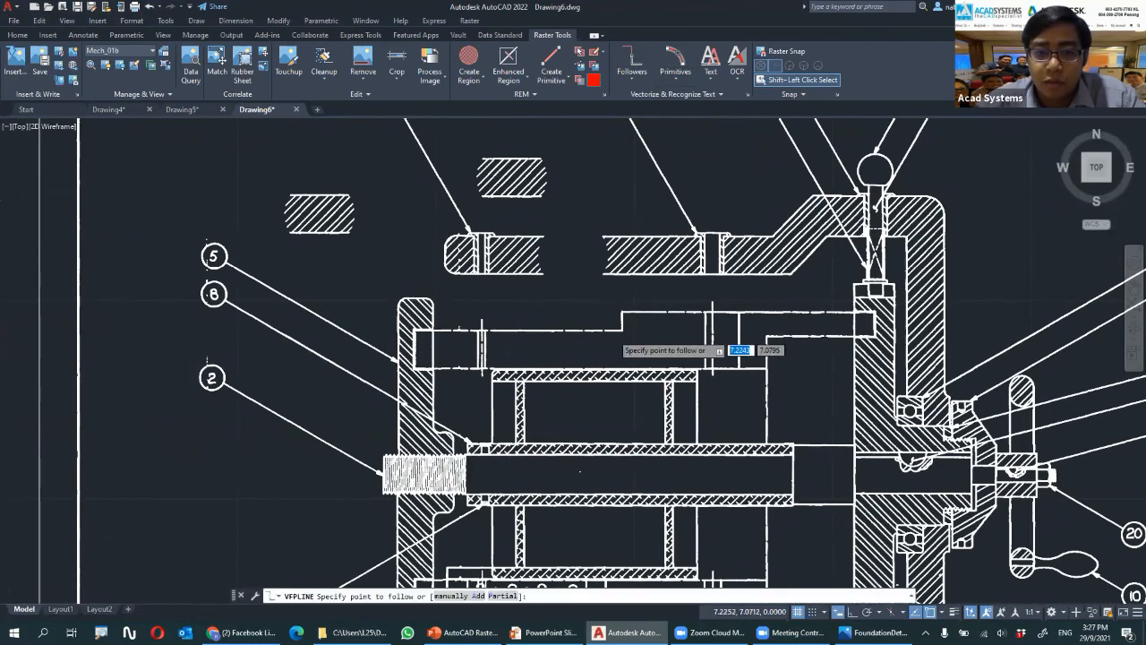
{"action": "scroll", "coordinate": [612, 336], "scroll_direction": "up", "scroll_amount": 4}
{"action": "left_click", "coordinate": [622, 322]}
{"action": "key", "text": "Return"}
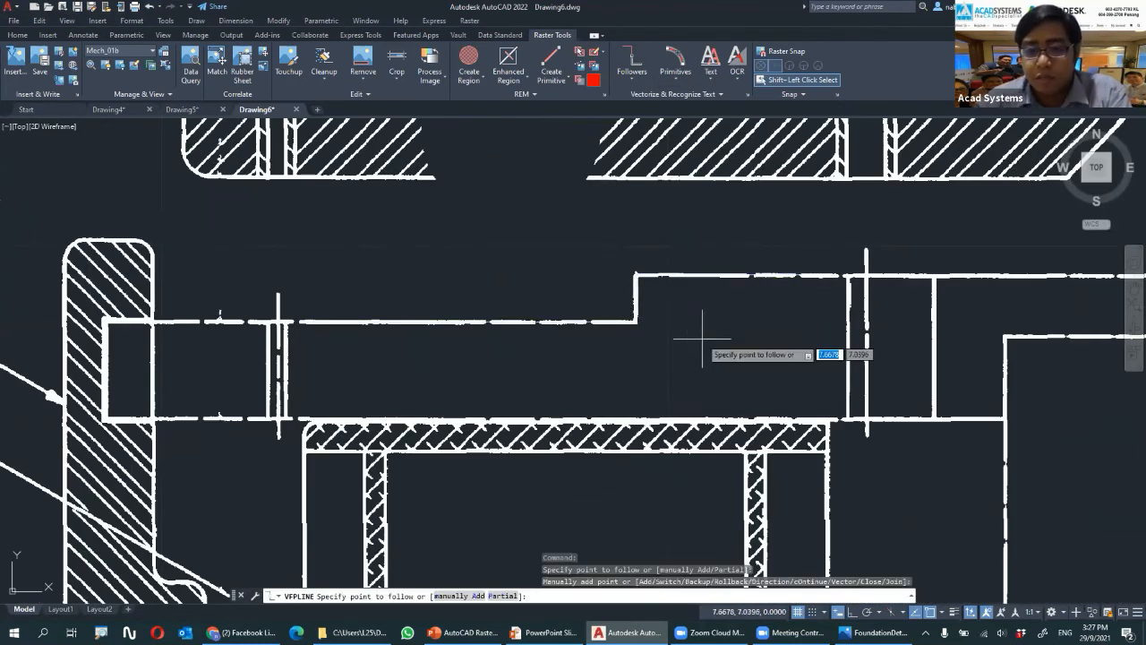
{"action": "key", "text": "Return"}
{"action": "scroll", "coordinate": [573, 308], "scroll_direction": "down", "scroll_amount": 2}
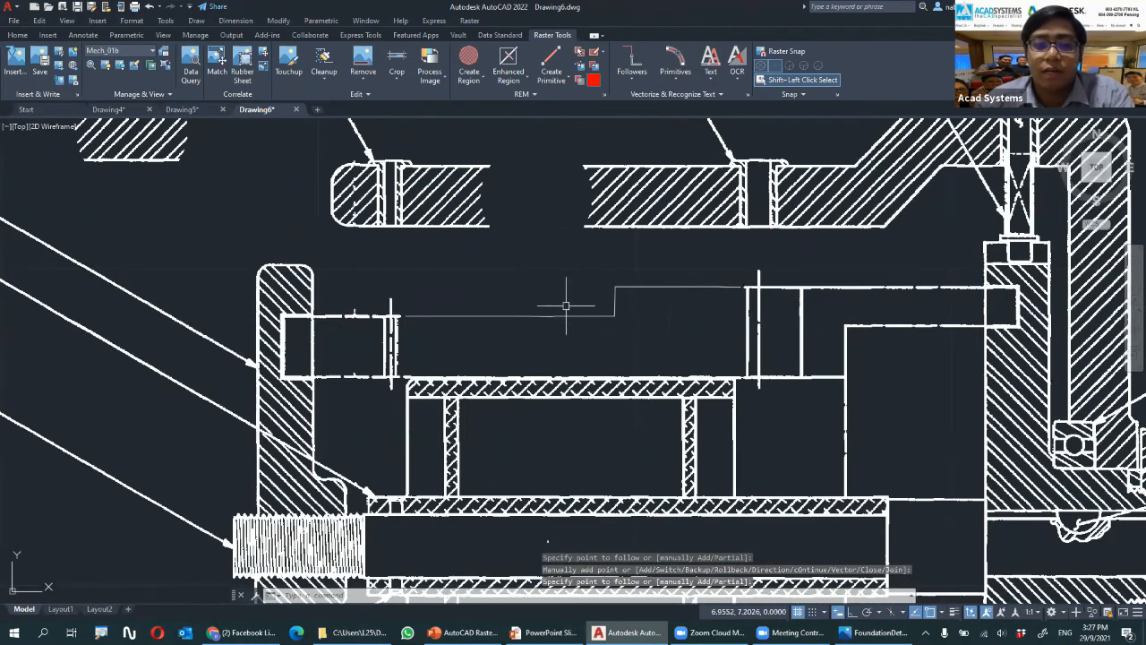
Hide the raster images to check the converted vector polyline on its own, and show the images again
{"action": "scroll", "coordinate": [616, 351], "scroll_direction": "down", "scroll_amount": 5}
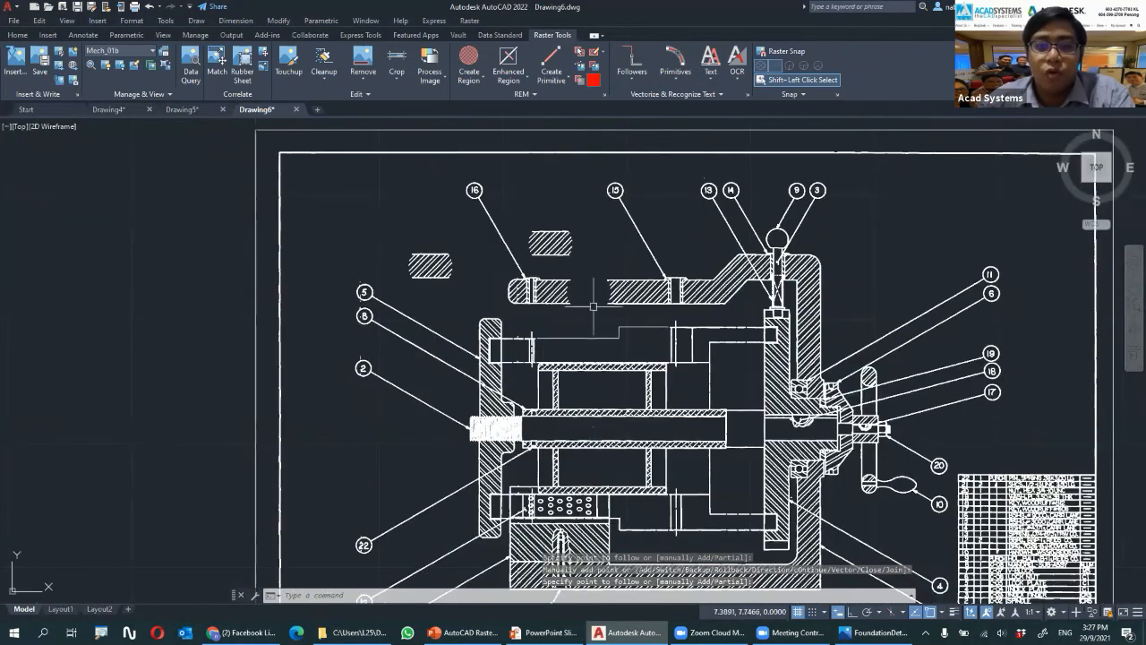
{"action": "middle_click_drag", "start_coordinate": [538, 329], "coordinate": [506, 334]}
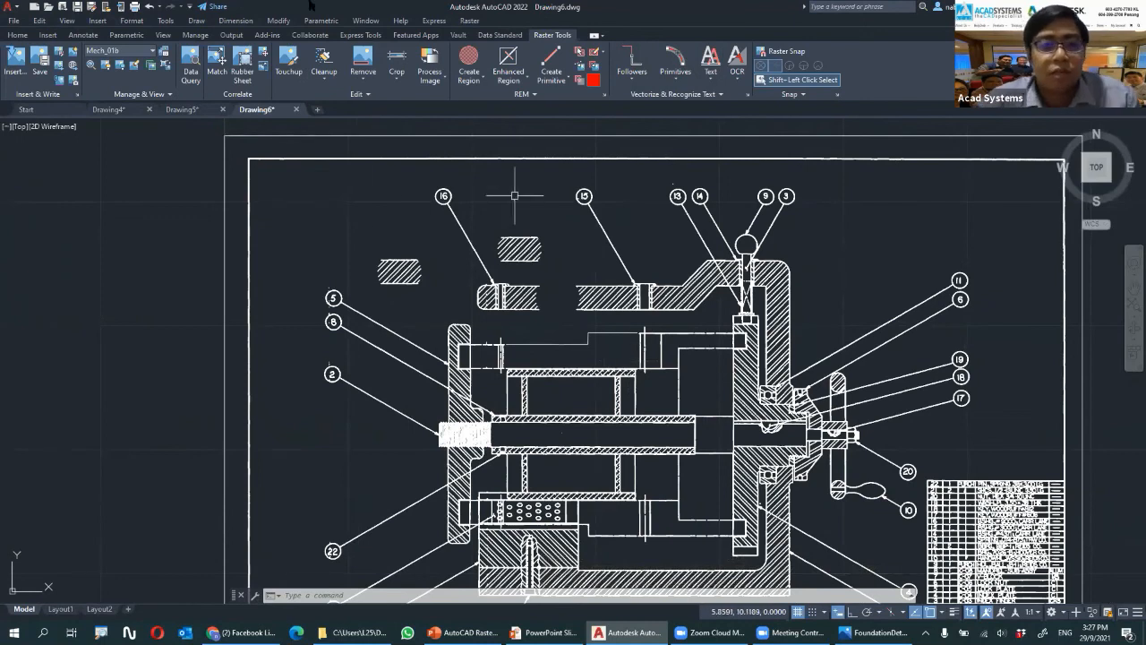
{"action": "left_click", "coordinate": [121, 67]}
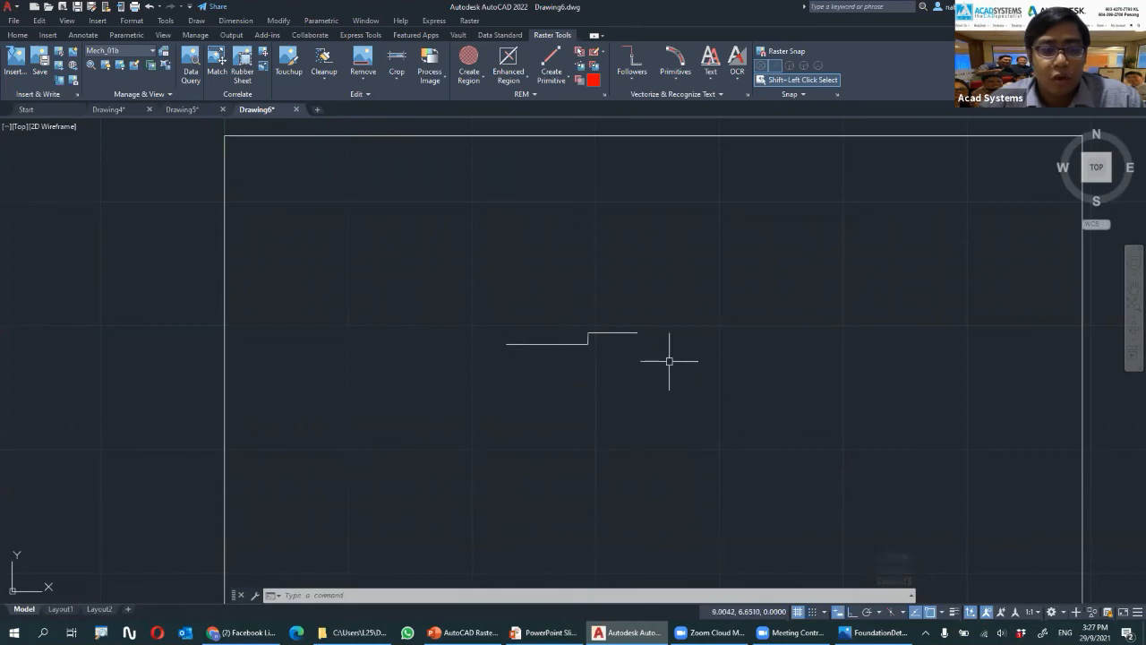
{"action": "left_click", "coordinate": [106, 66]}
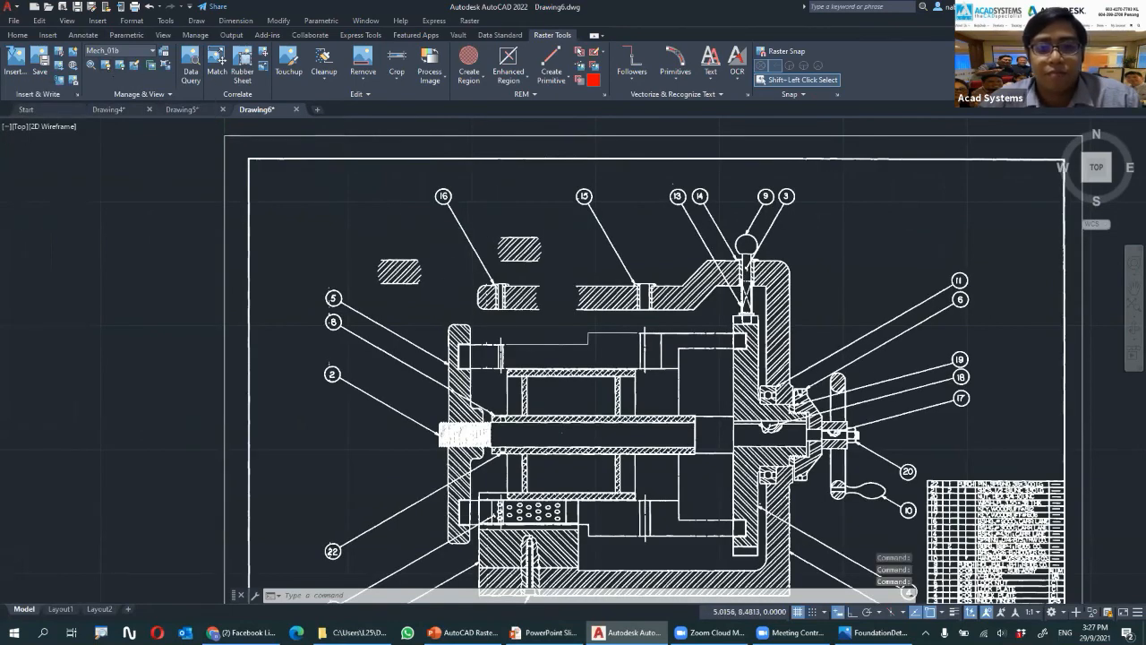
{"action": "scroll", "coordinate": [479, 283], "scroll_direction": "down", "scroll_amount": 2}
{"action": "scroll", "coordinate": [461, 273], "scroll_direction": "up", "scroll_amount": 2}
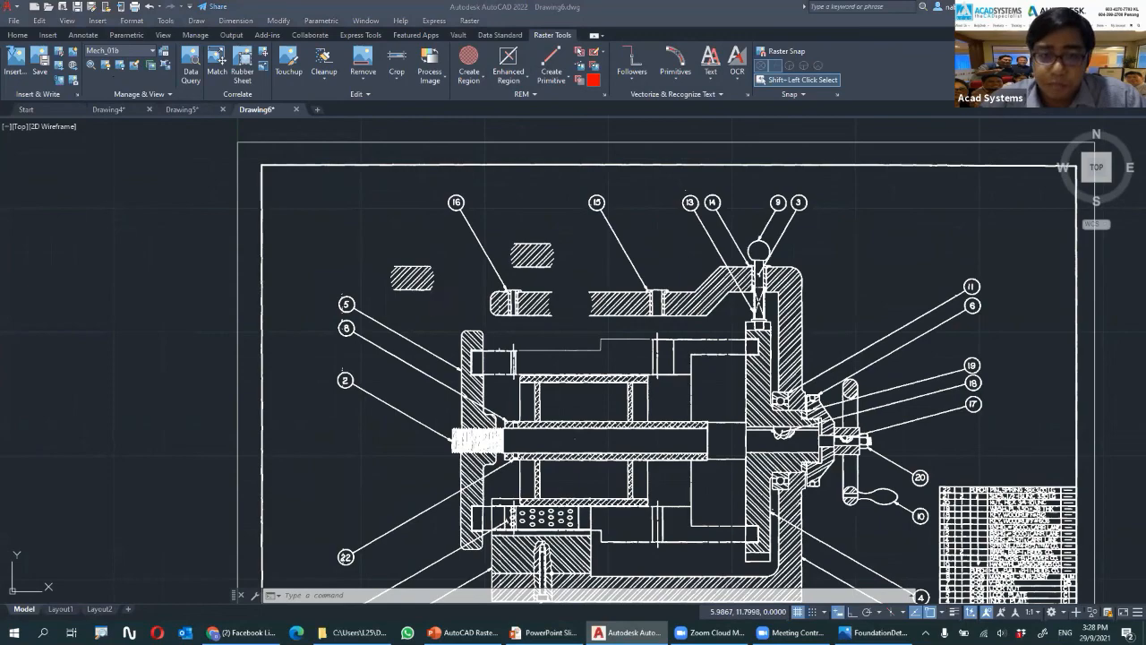
Switch to the PowerPoint slide show and advance it by one slide
{"action": "key", "text": "alt+Tab"}
{"action": "left_click", "coordinate": [859, 397]}
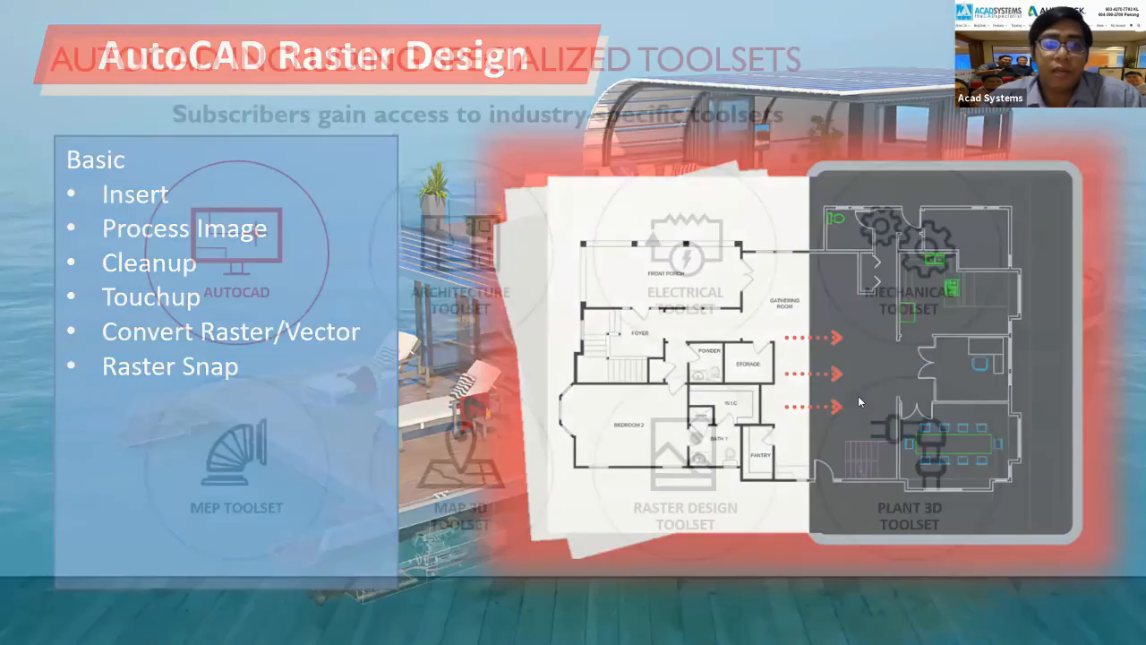